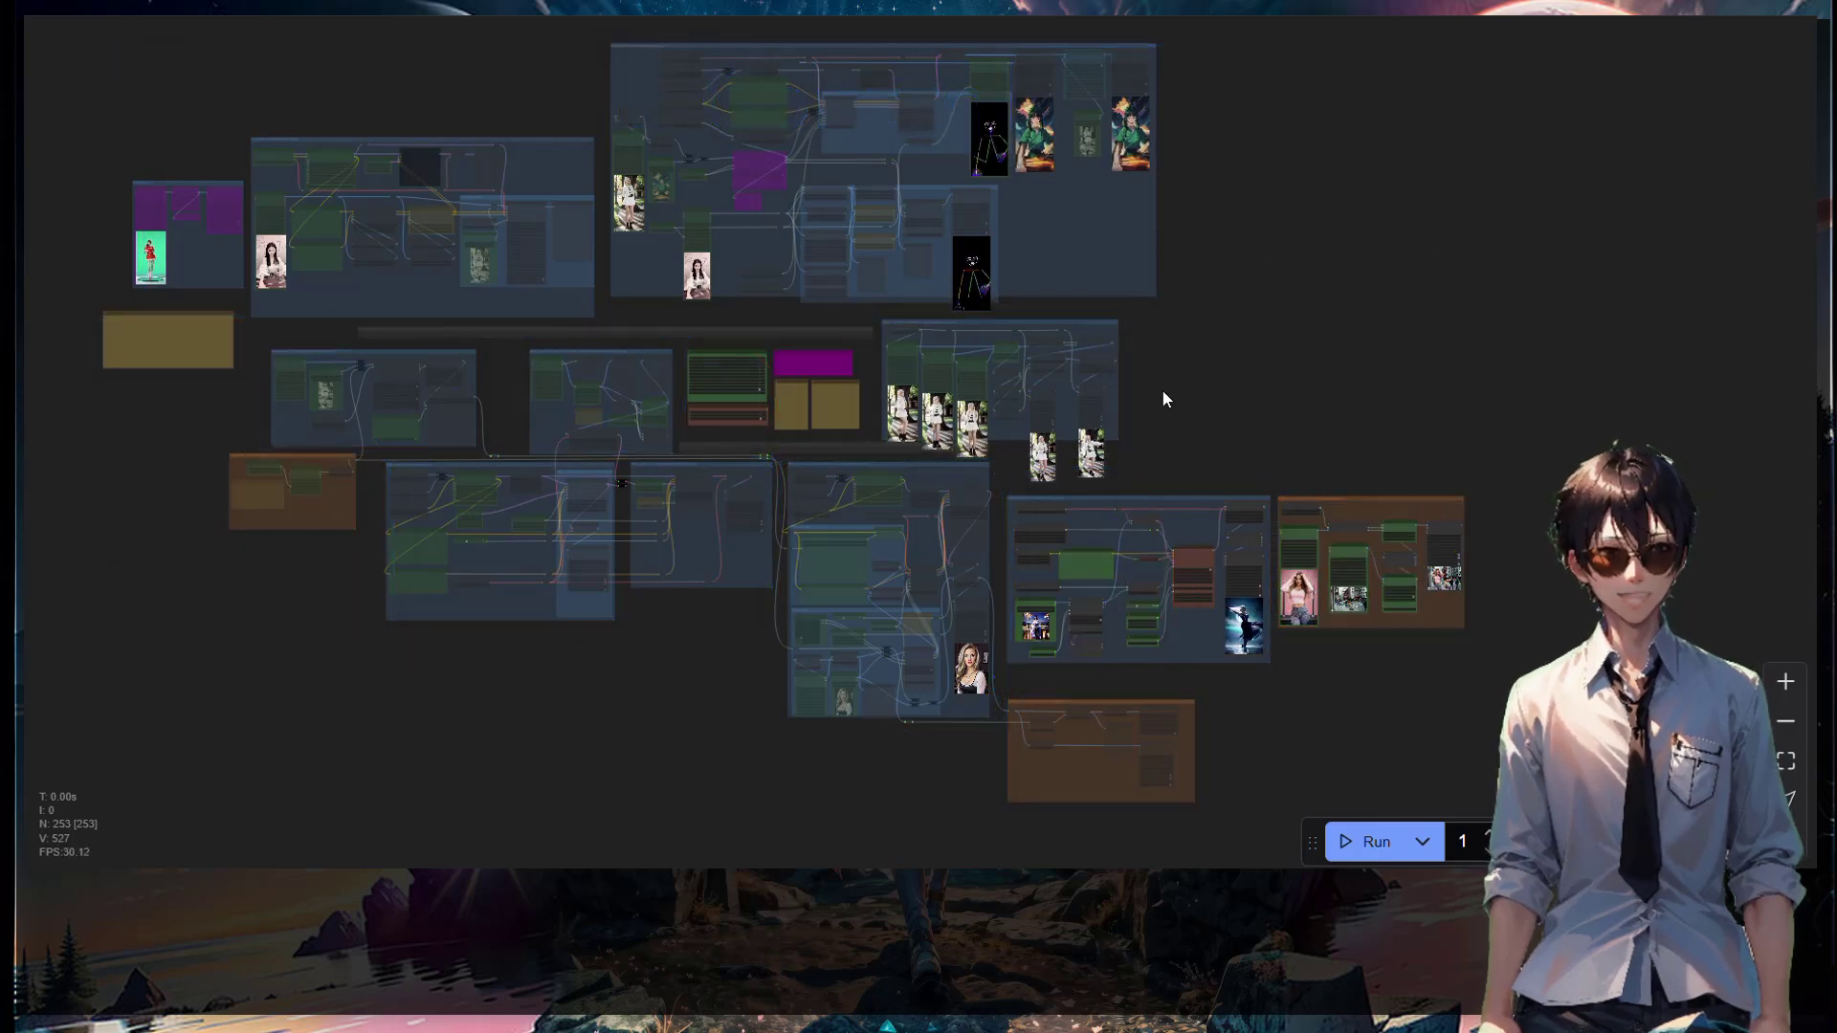
Locate the Withstanding Fast Image to Video group and the neighbouring ToolBox 3 group in the workflow and look over their nodes.
scroll(1164, 398, "up", 3)
left_click_drag(1185, 390, 766, 98)
scroll(1474, 355, "up", 2)
scroll(799, 132, "up", 3)
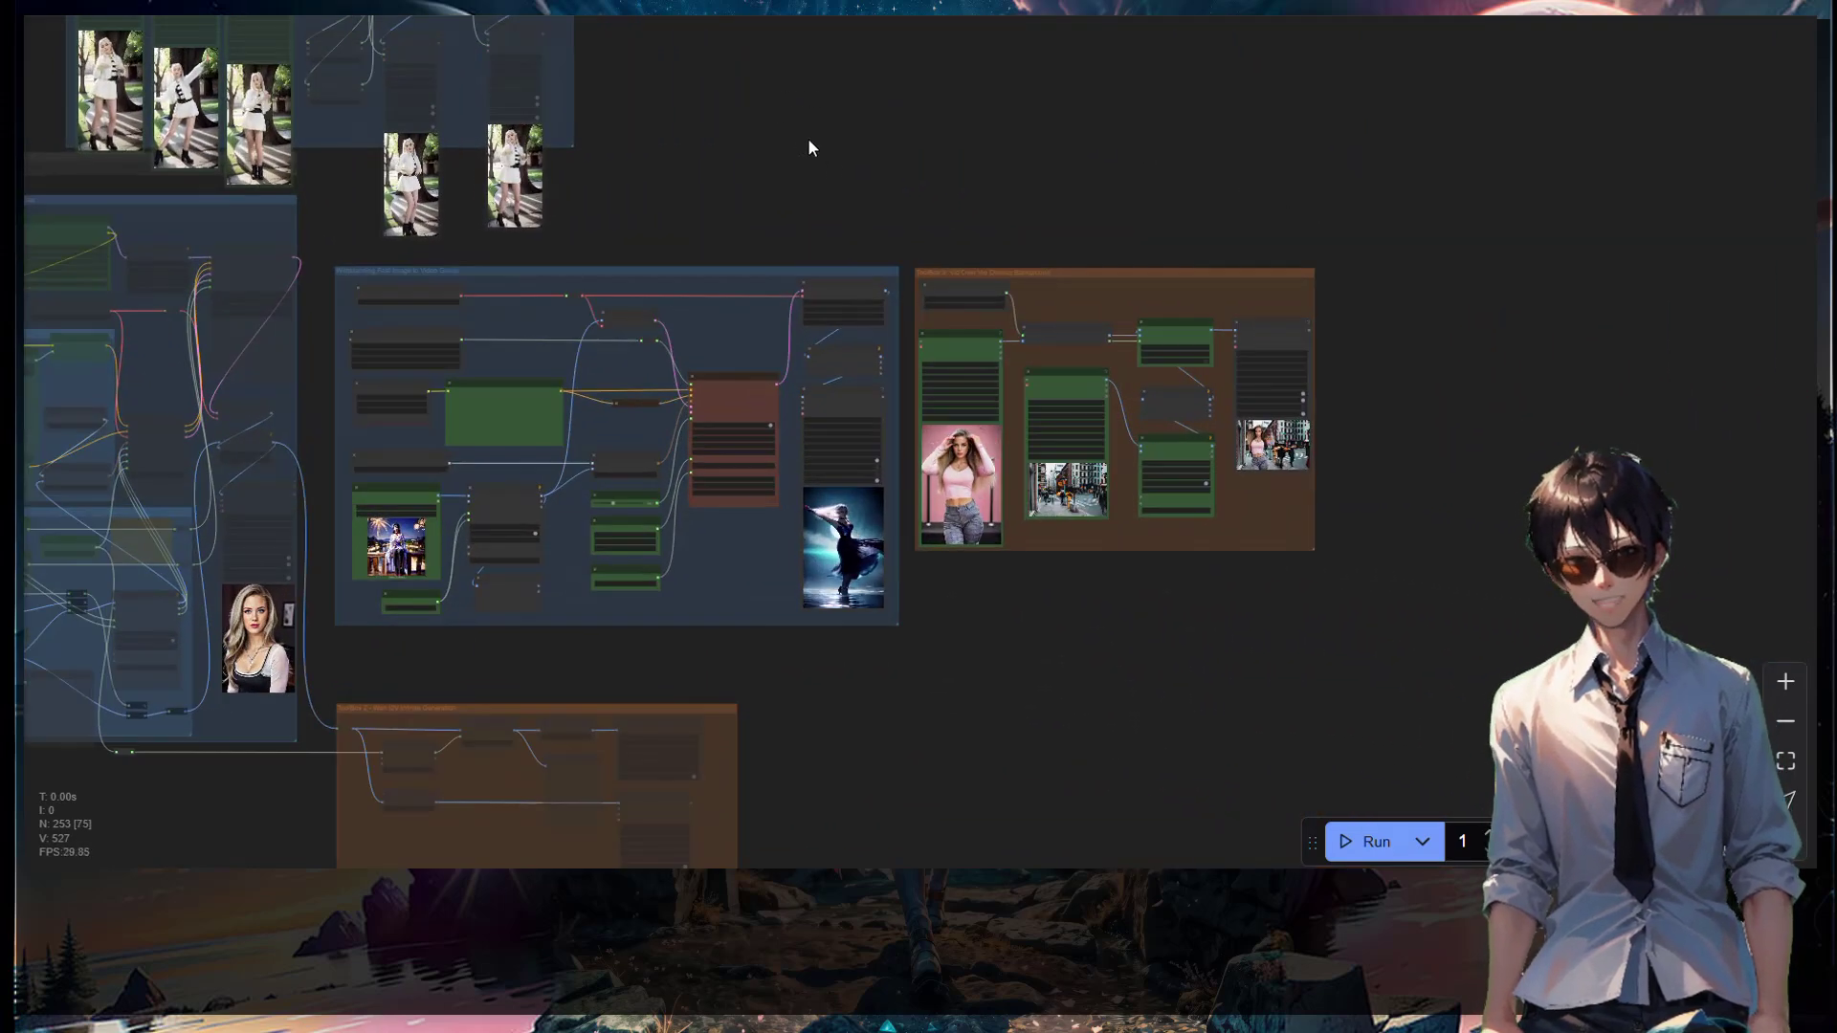
scroll(882, 191, "up", 3)
left_click_drag(927, 205, 1161, 63)
scroll(908, 139, "up", 2)
scroll(971, 143, "up", 1)
scroll(1071, 127, "up", 1)
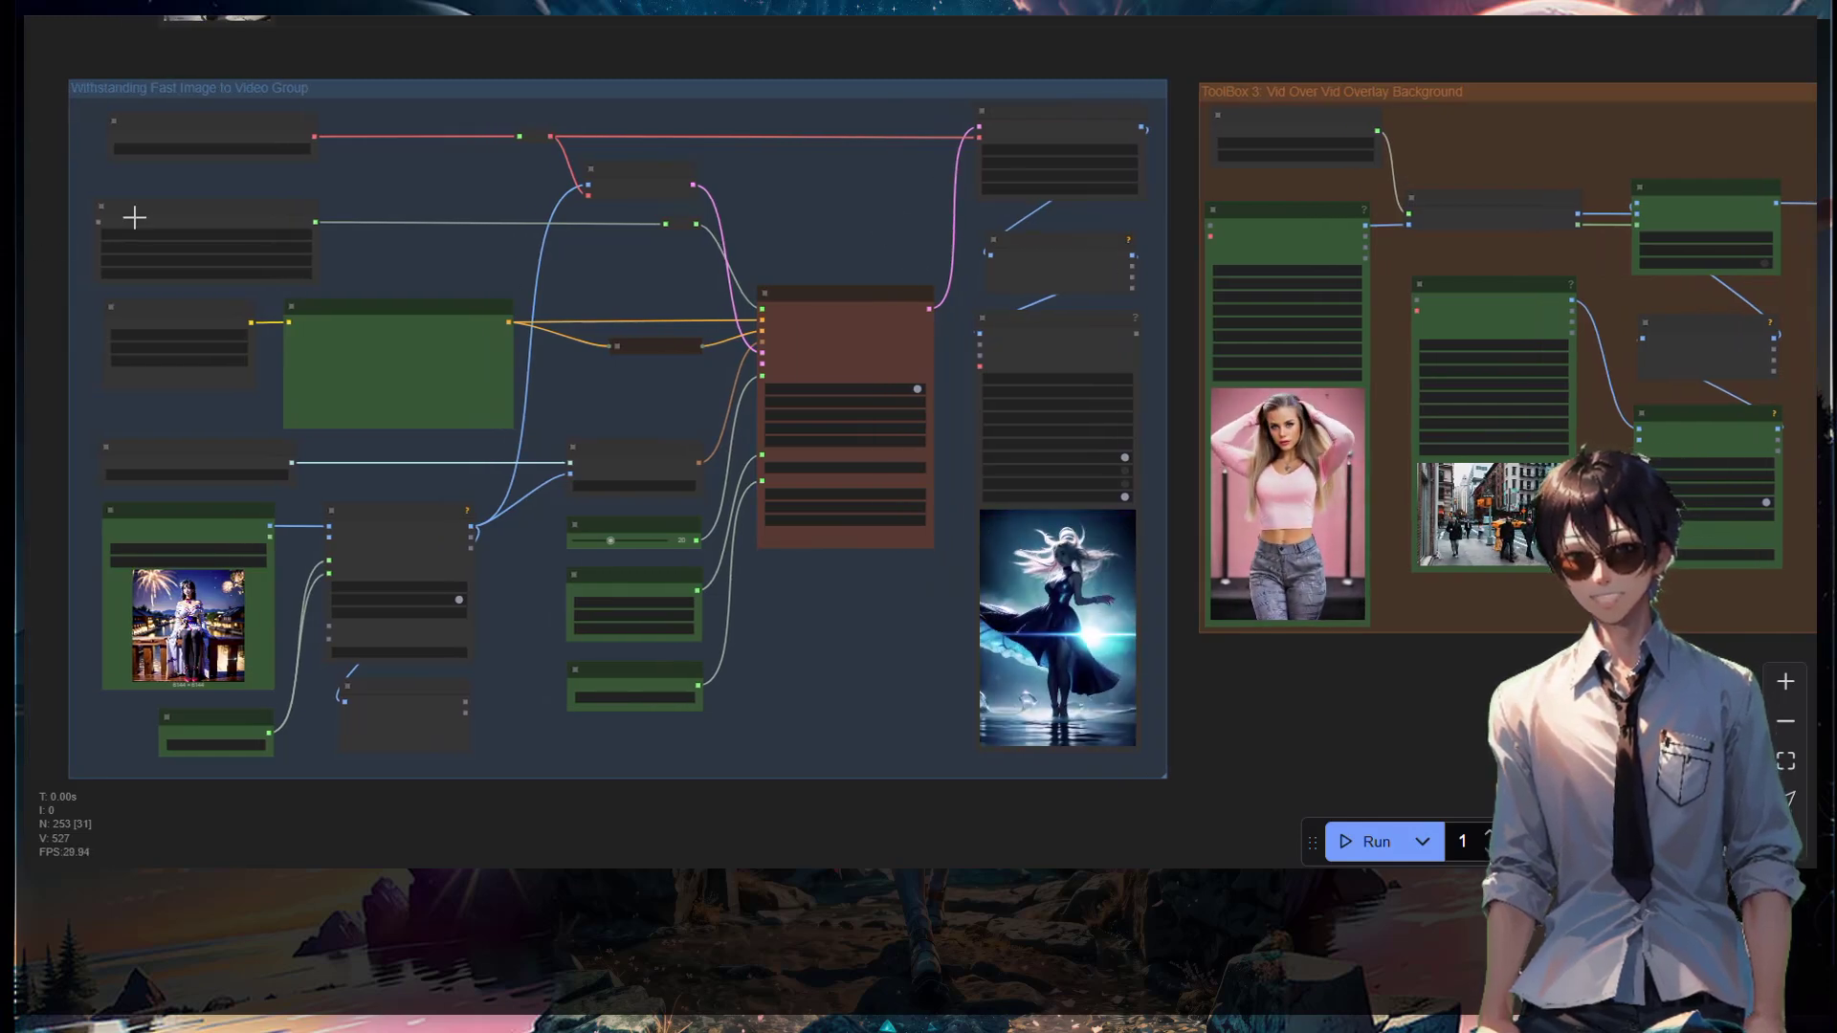
scroll(32, 226, "down", 1)
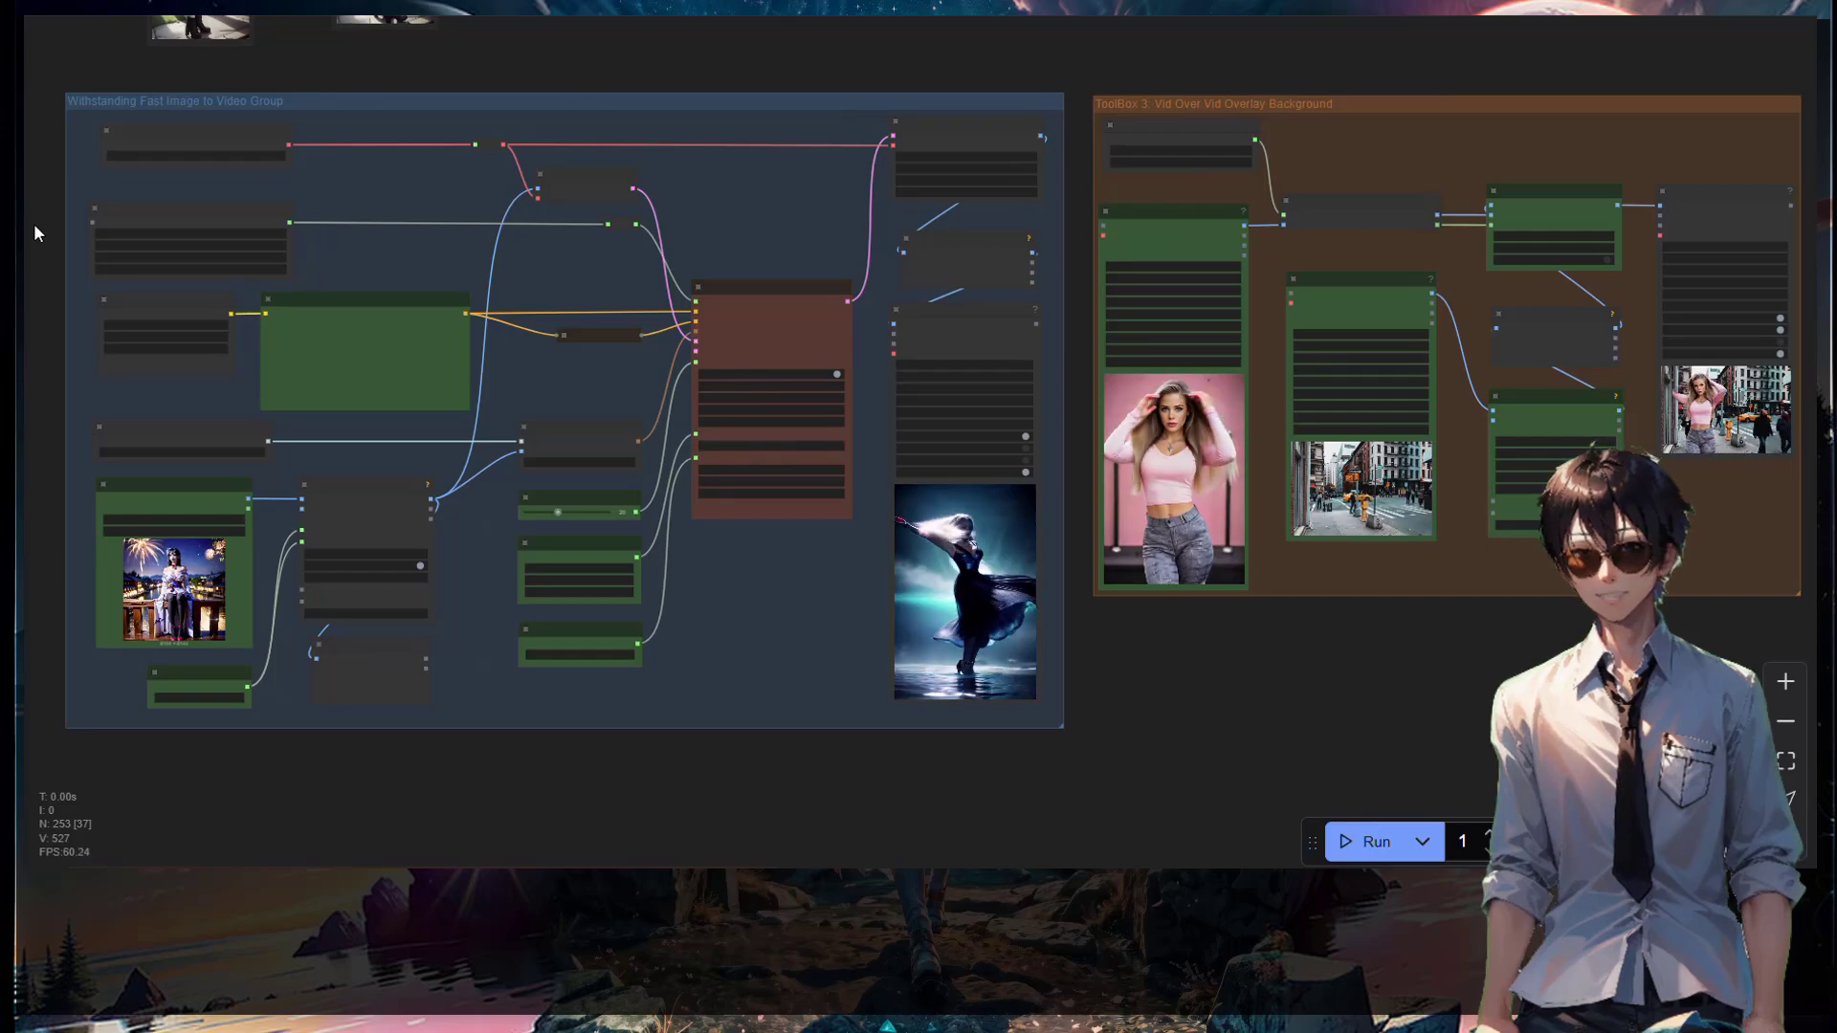
left_click_drag(34, 228, 453, 344)
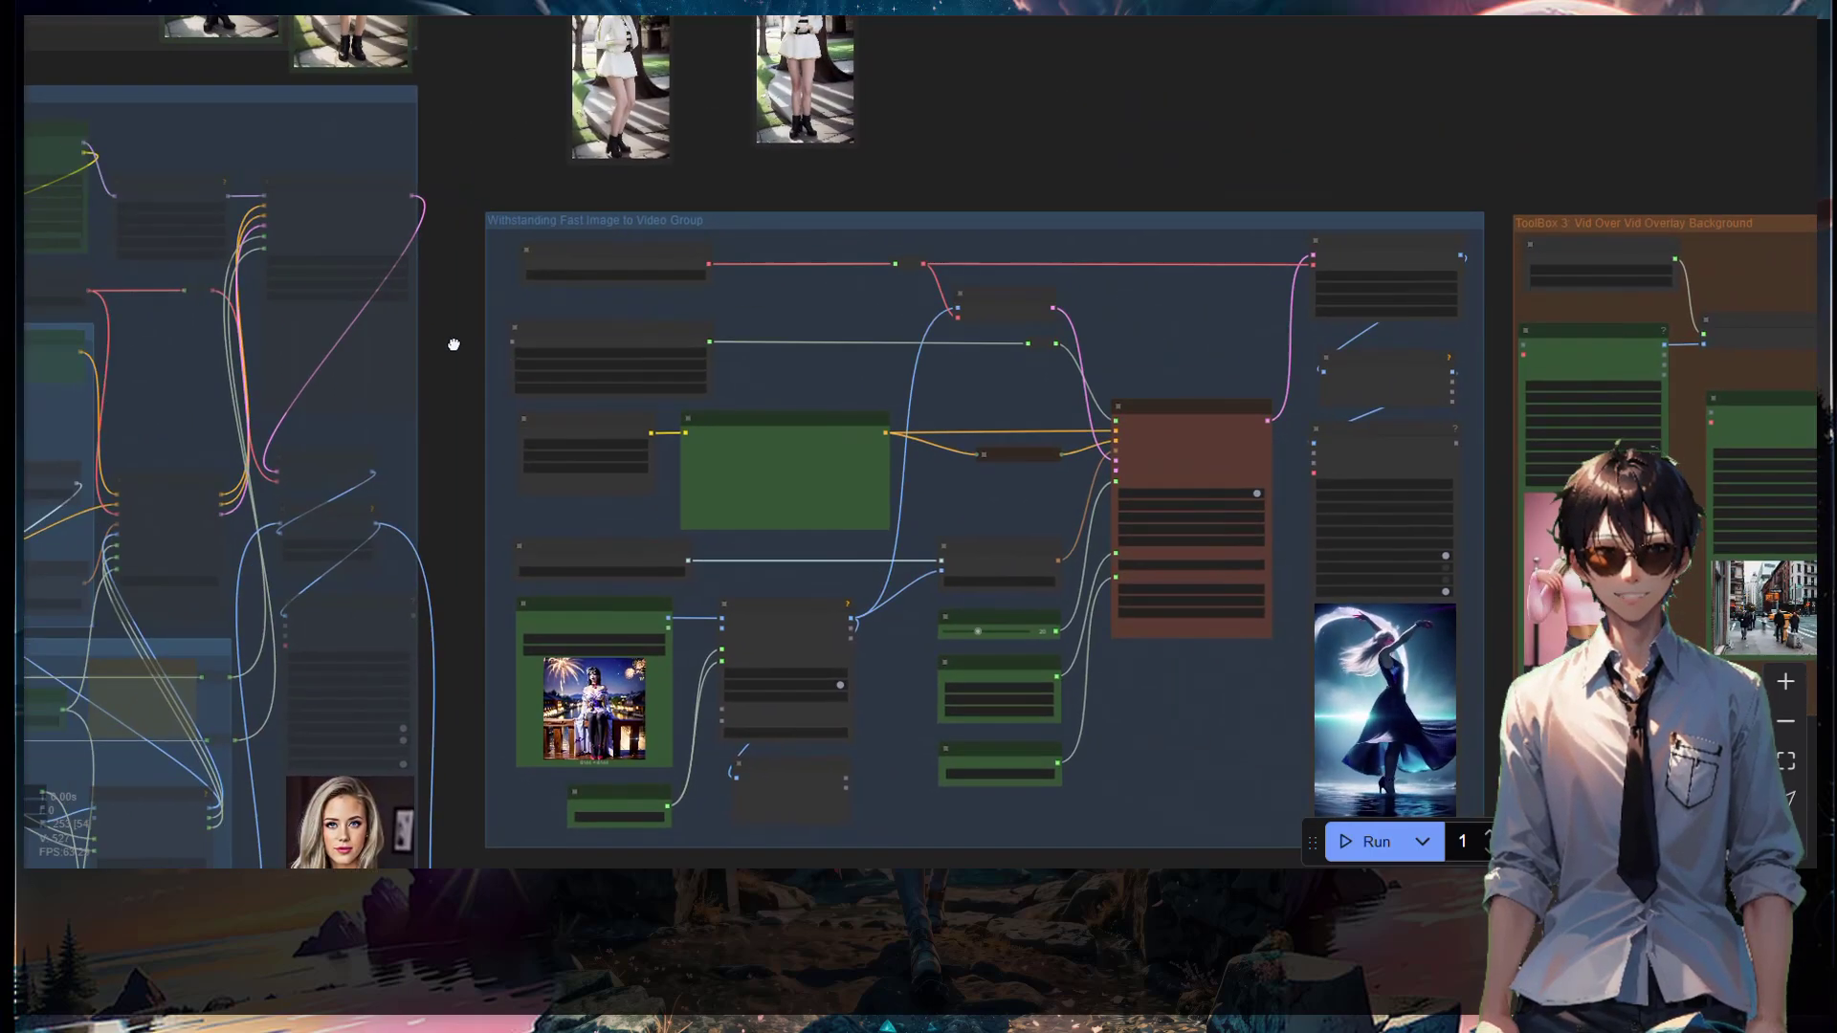
scroll(539, 319, "up", 5)
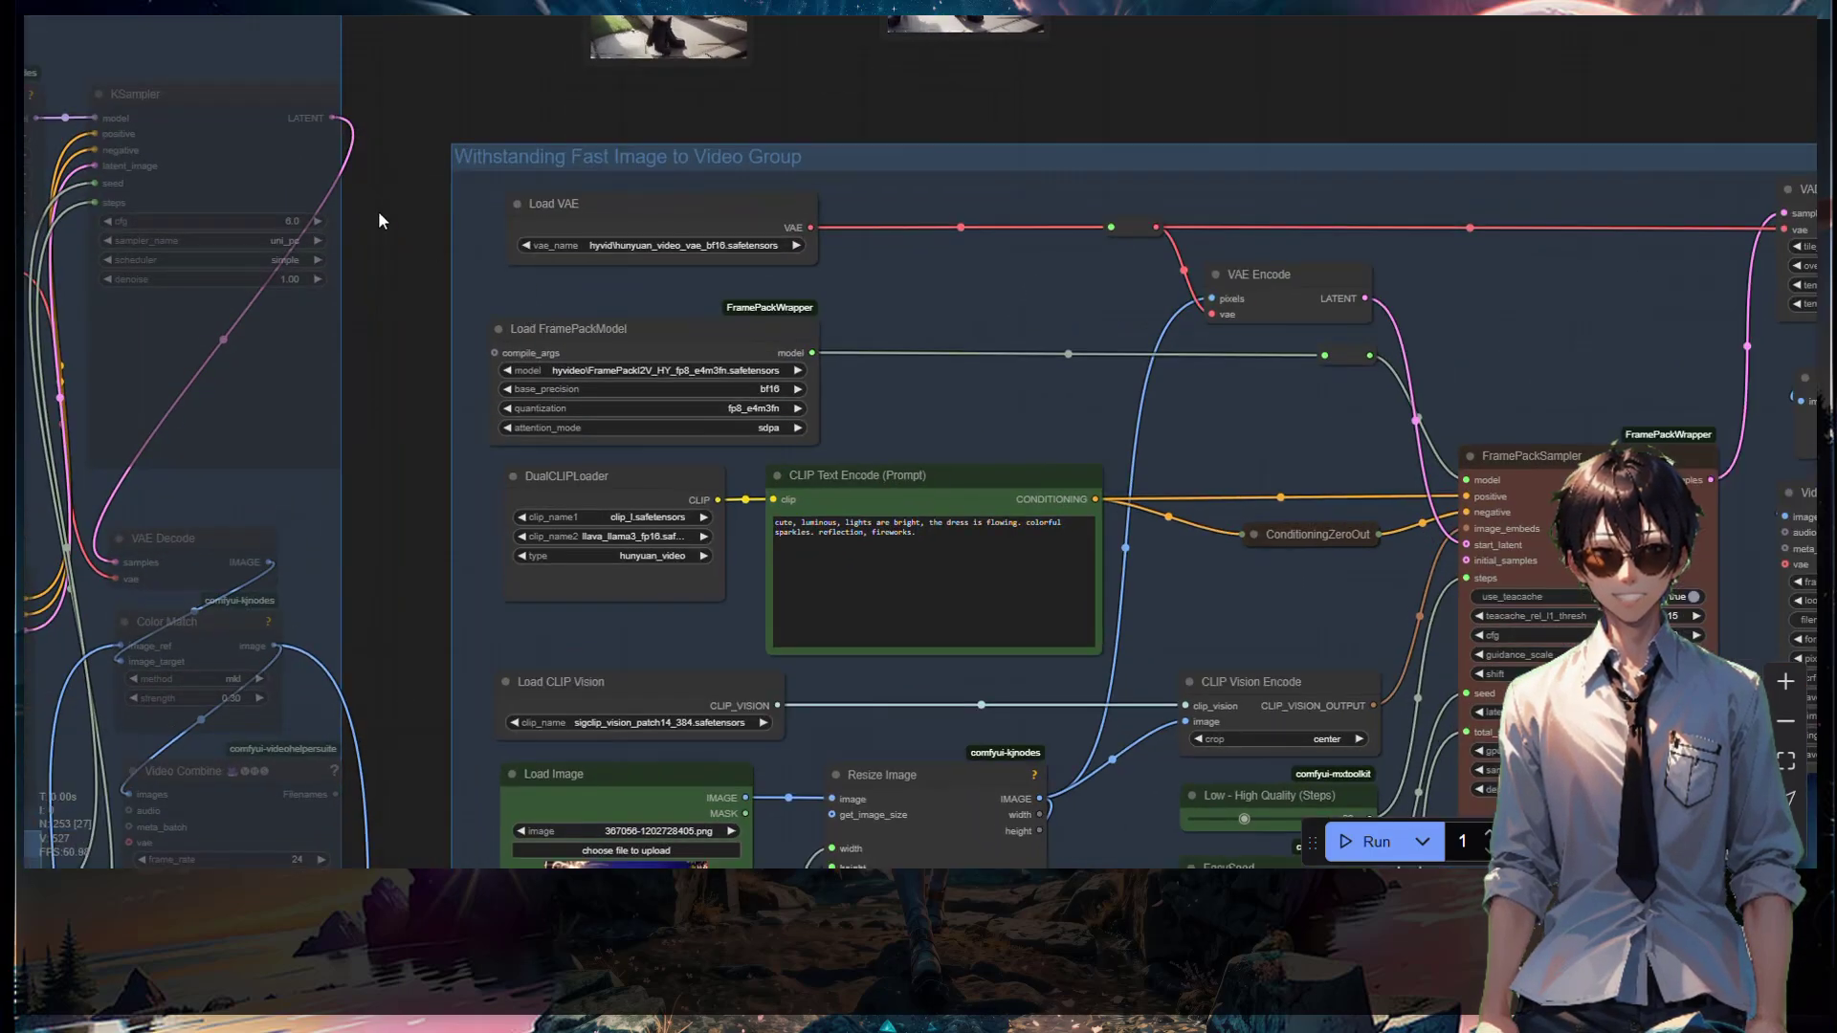
Check the enabled groups in the Fast Groups Muter nodes, and view the image-to-video group's prompt and Video Combine result.
key("1")
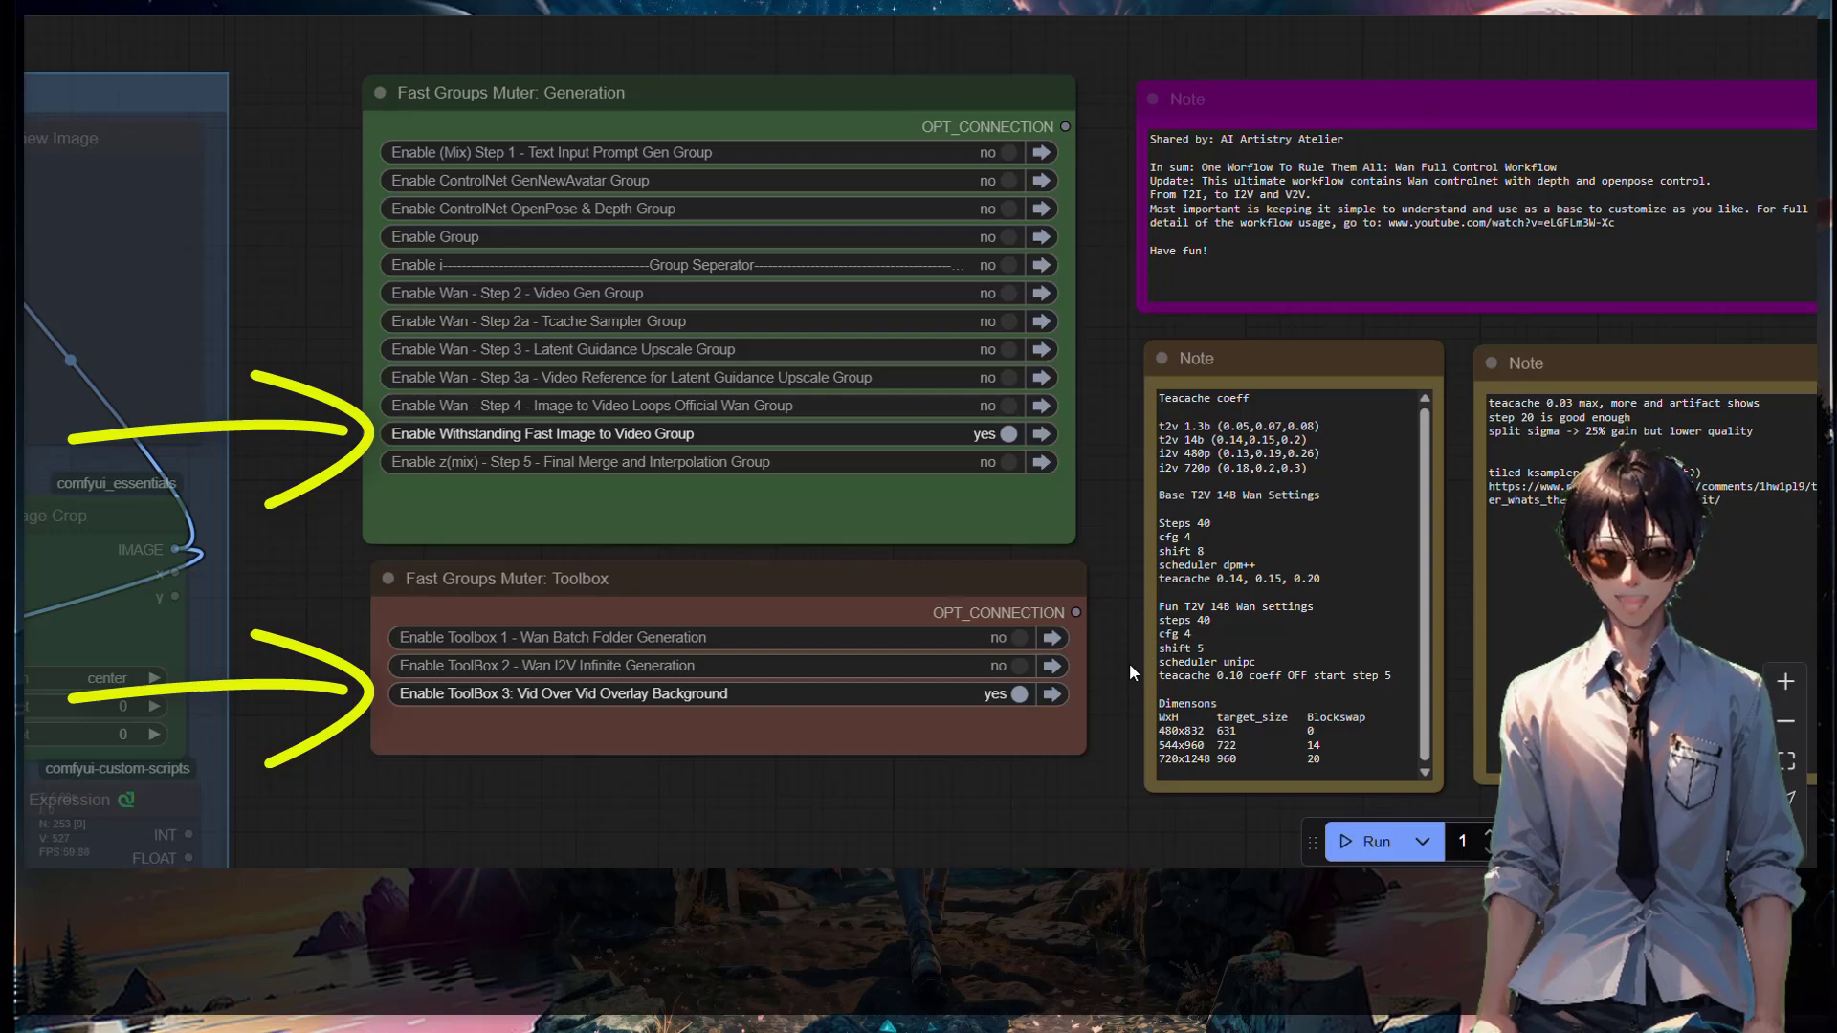
key("2")
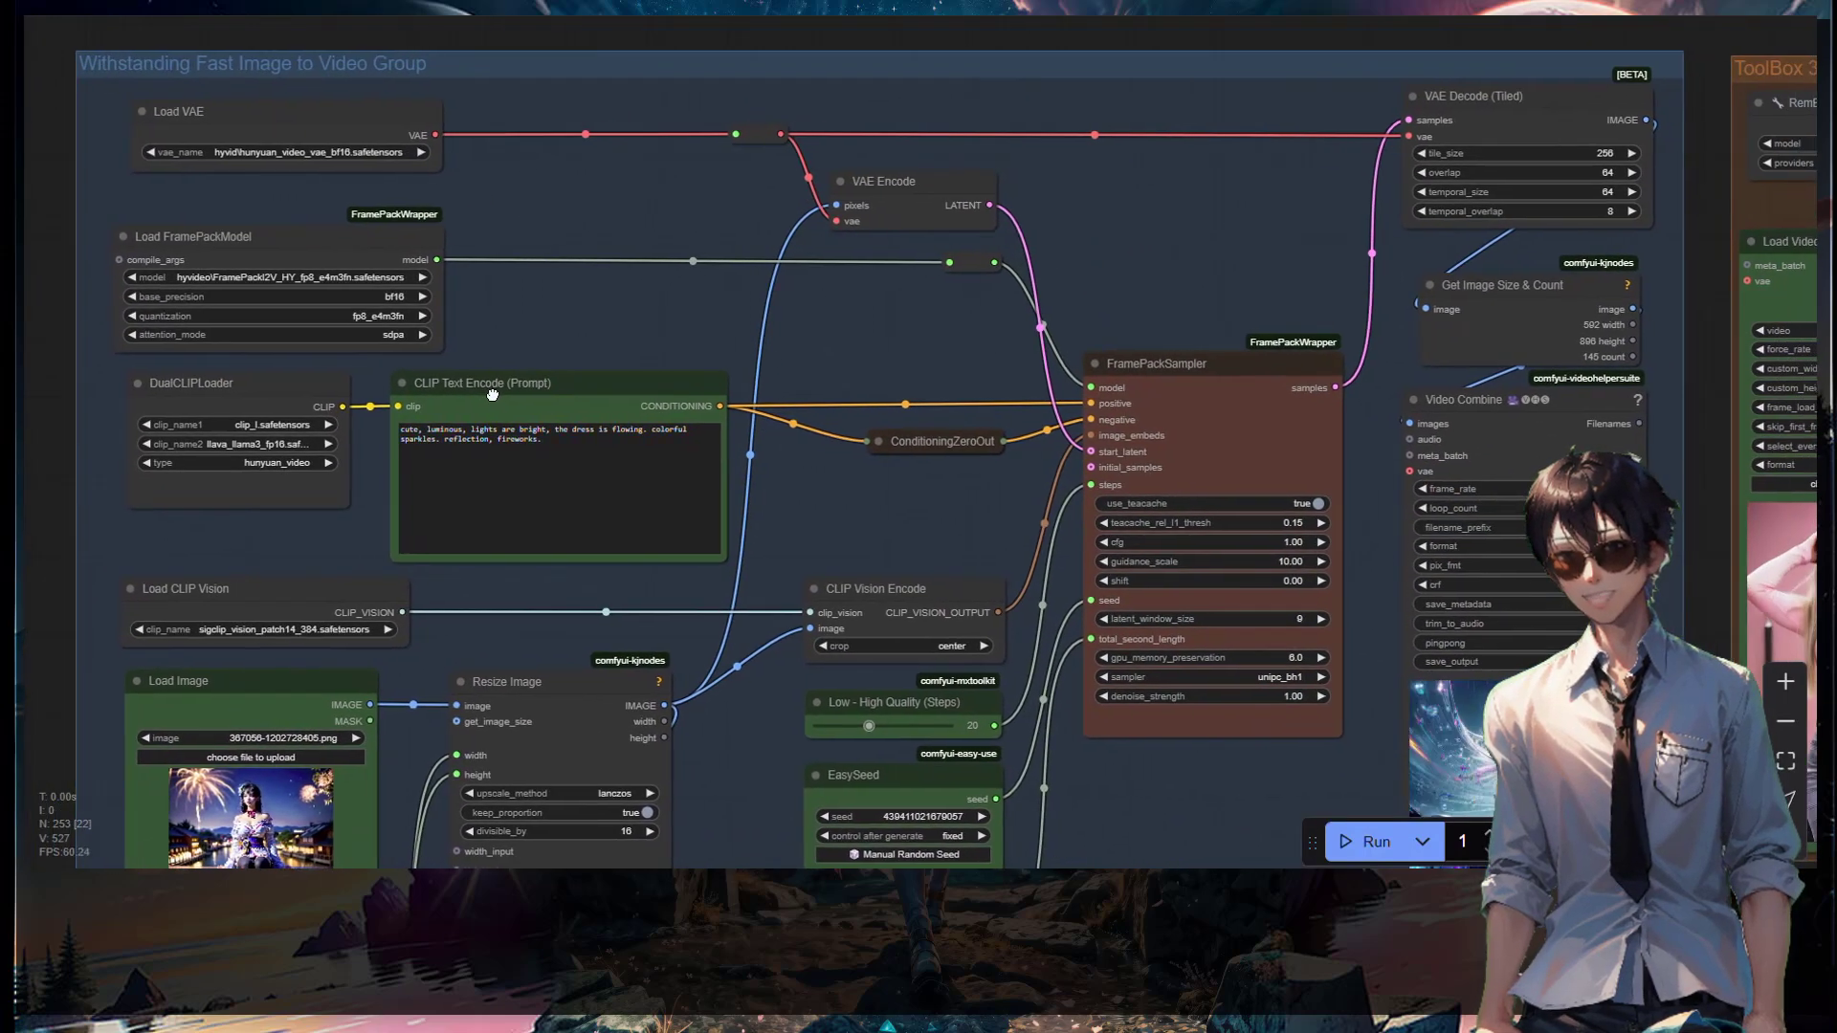
left_click_drag(492, 393, 461, 373)
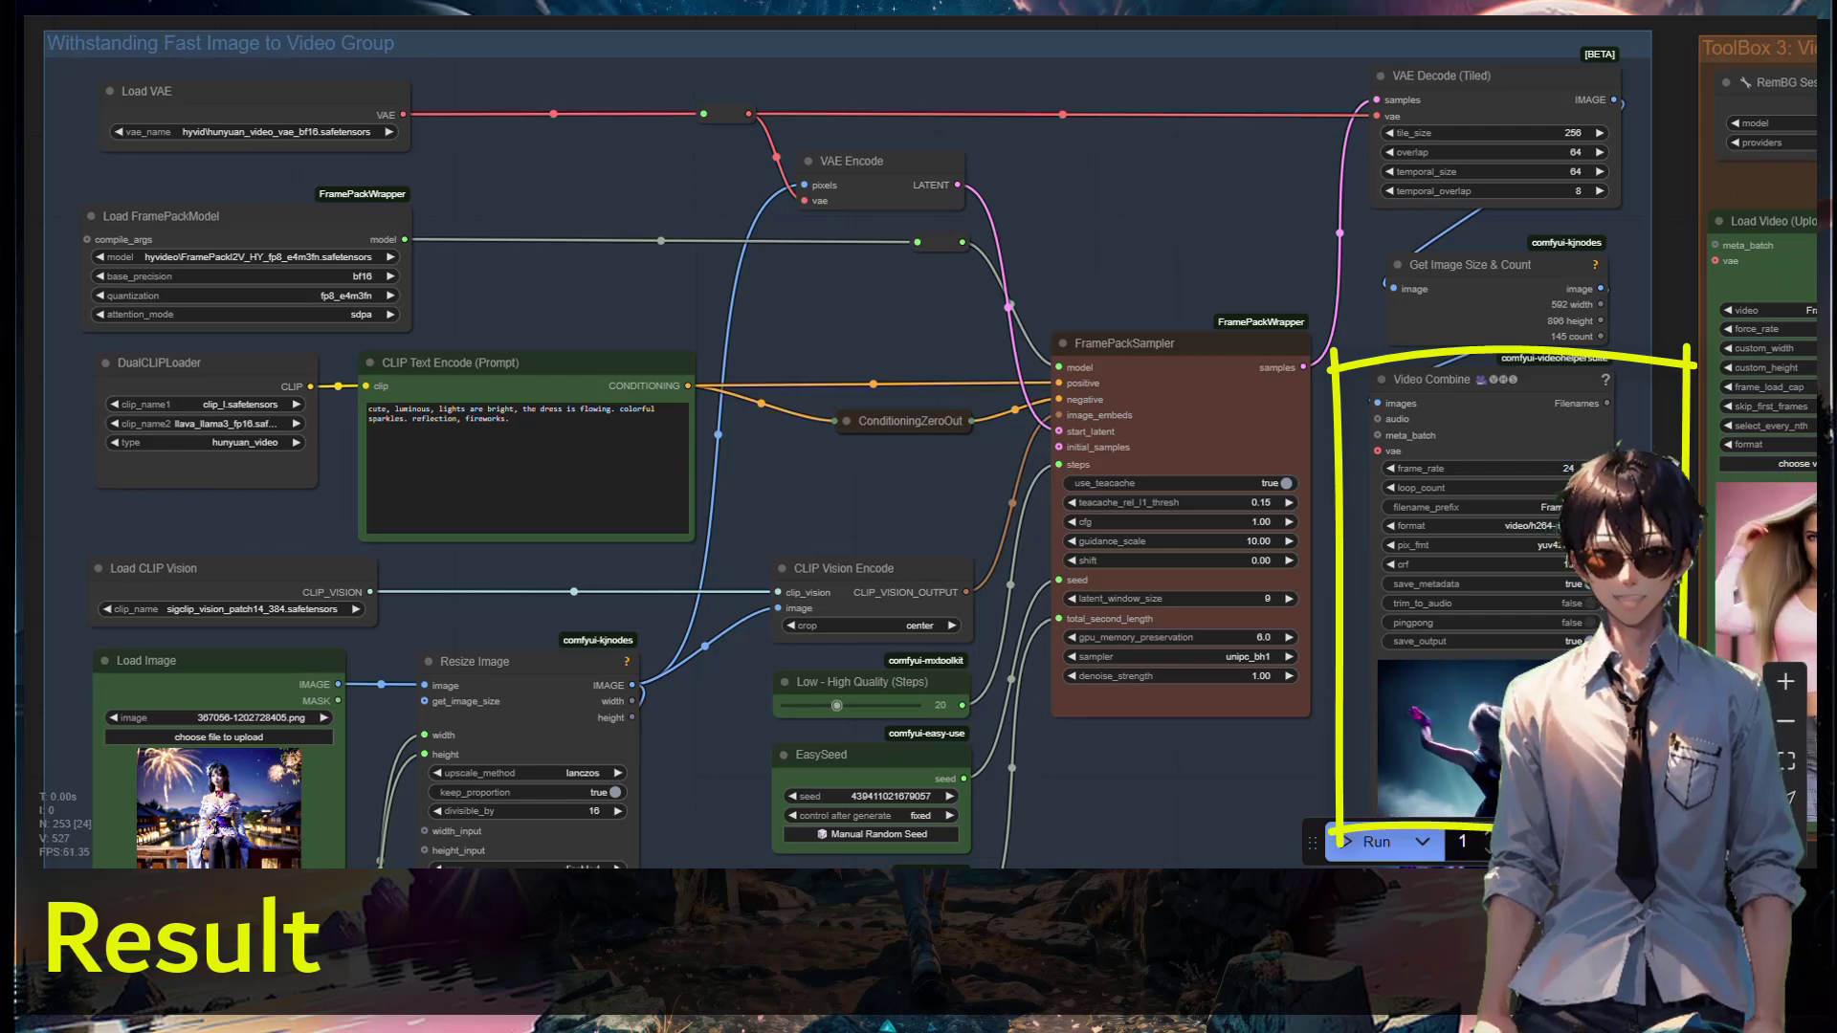
left_click_drag(1668, 593, 1682, 261)
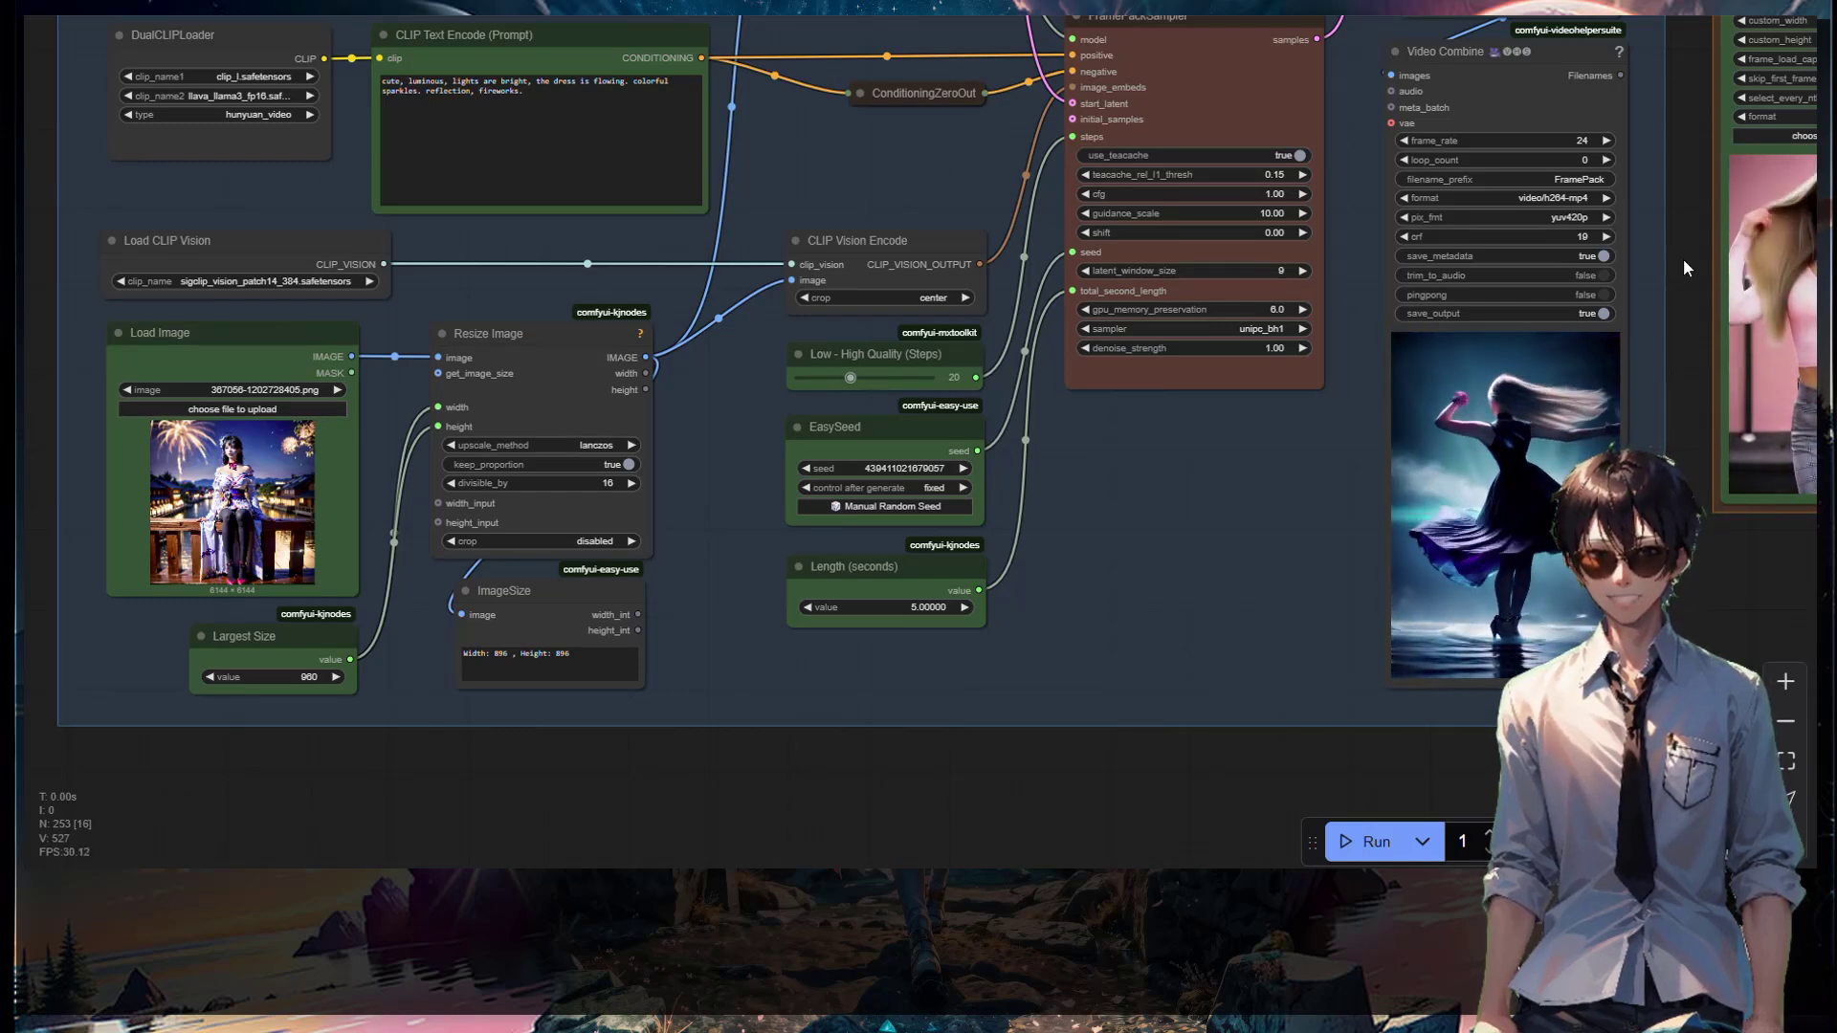
Examine the image-to-video group's model loaders, prompt, VAE and CLIP Vision encoding, image resizing, steps, seed and length nodes.
left_click_drag(880, 231, 829, 440)
scroll(813, 382, "up", 6)
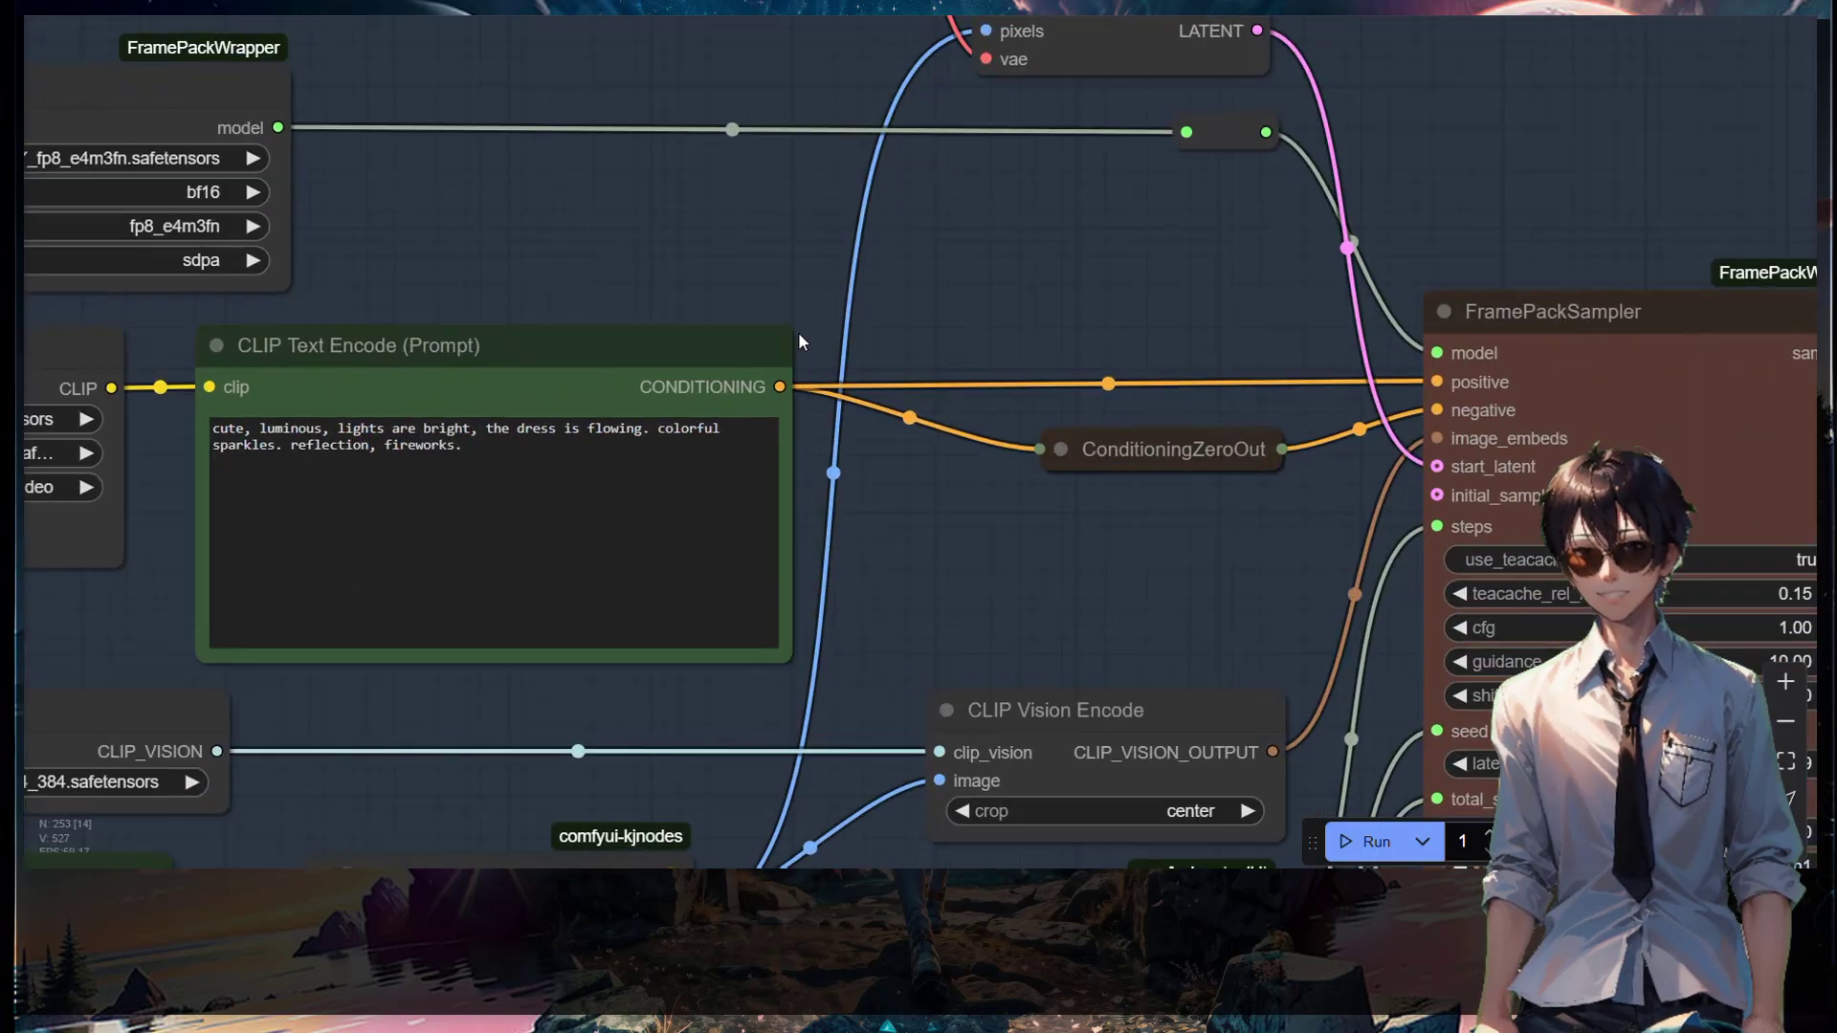
left_click_drag(797, 331, 1038, 445)
scroll(1169, 496, "down", 2)
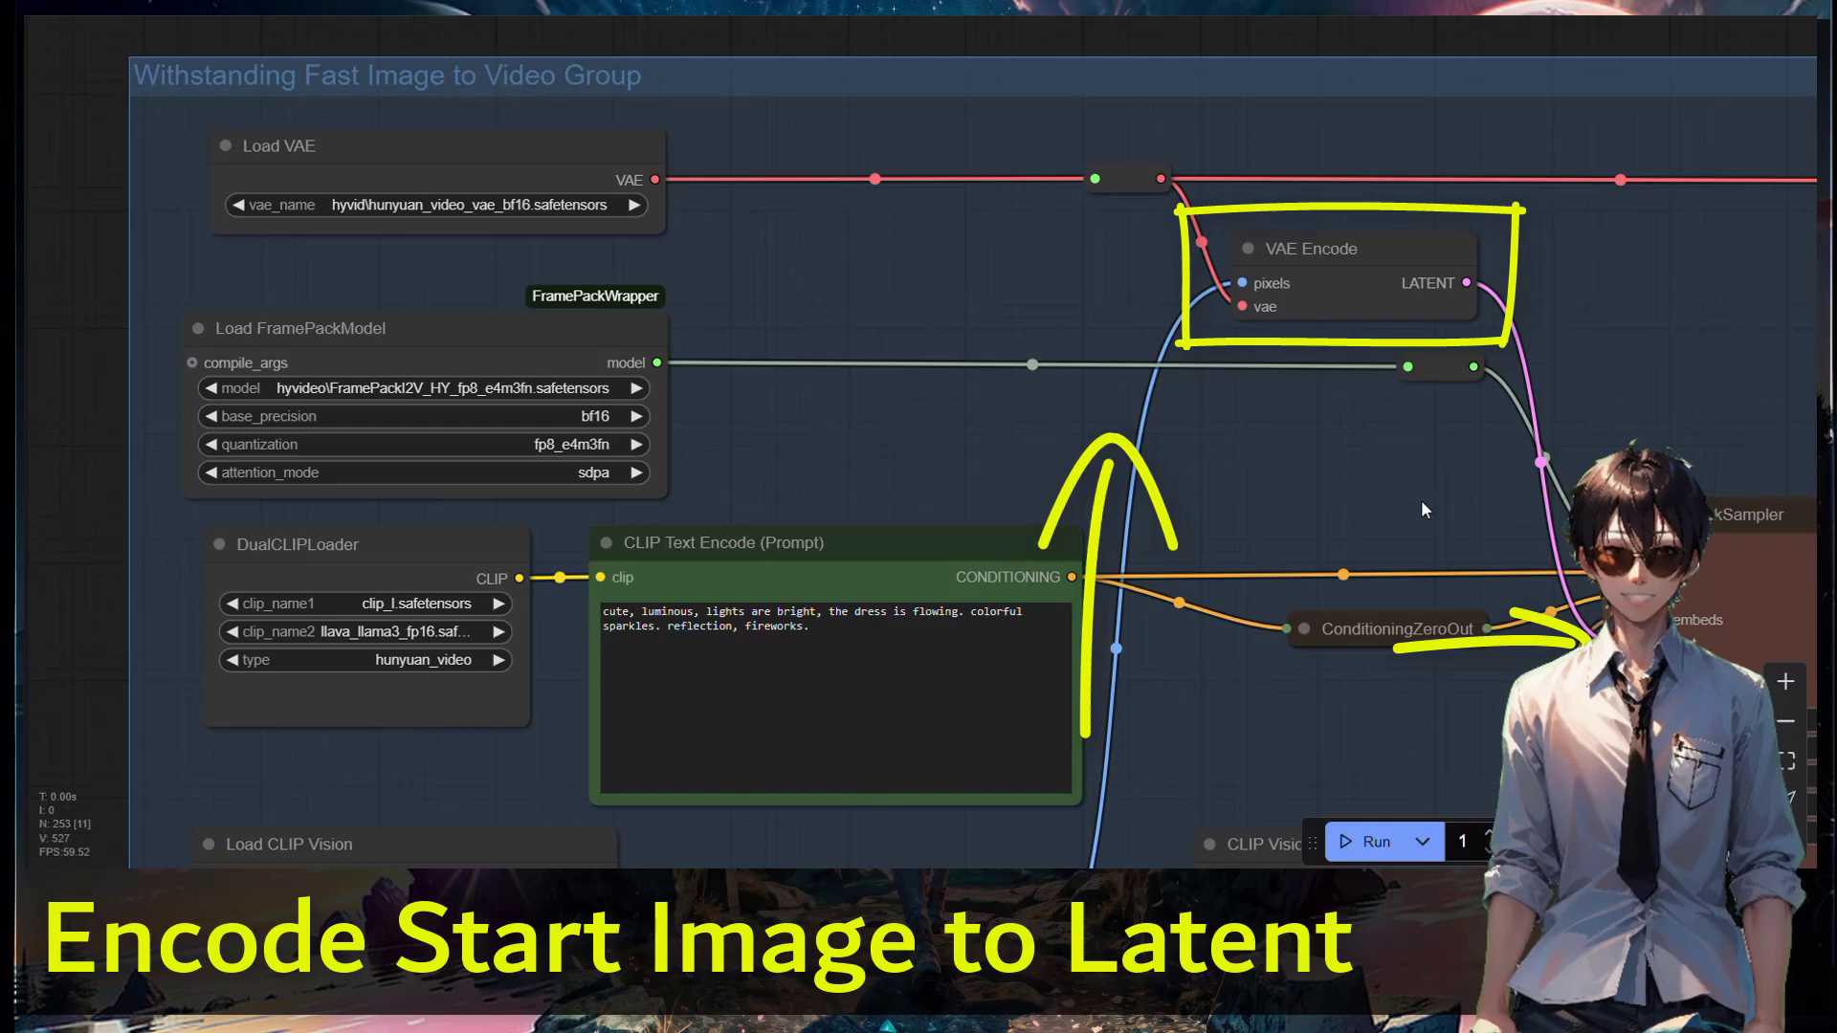
left_click_drag(1276, 771, 1258, 540)
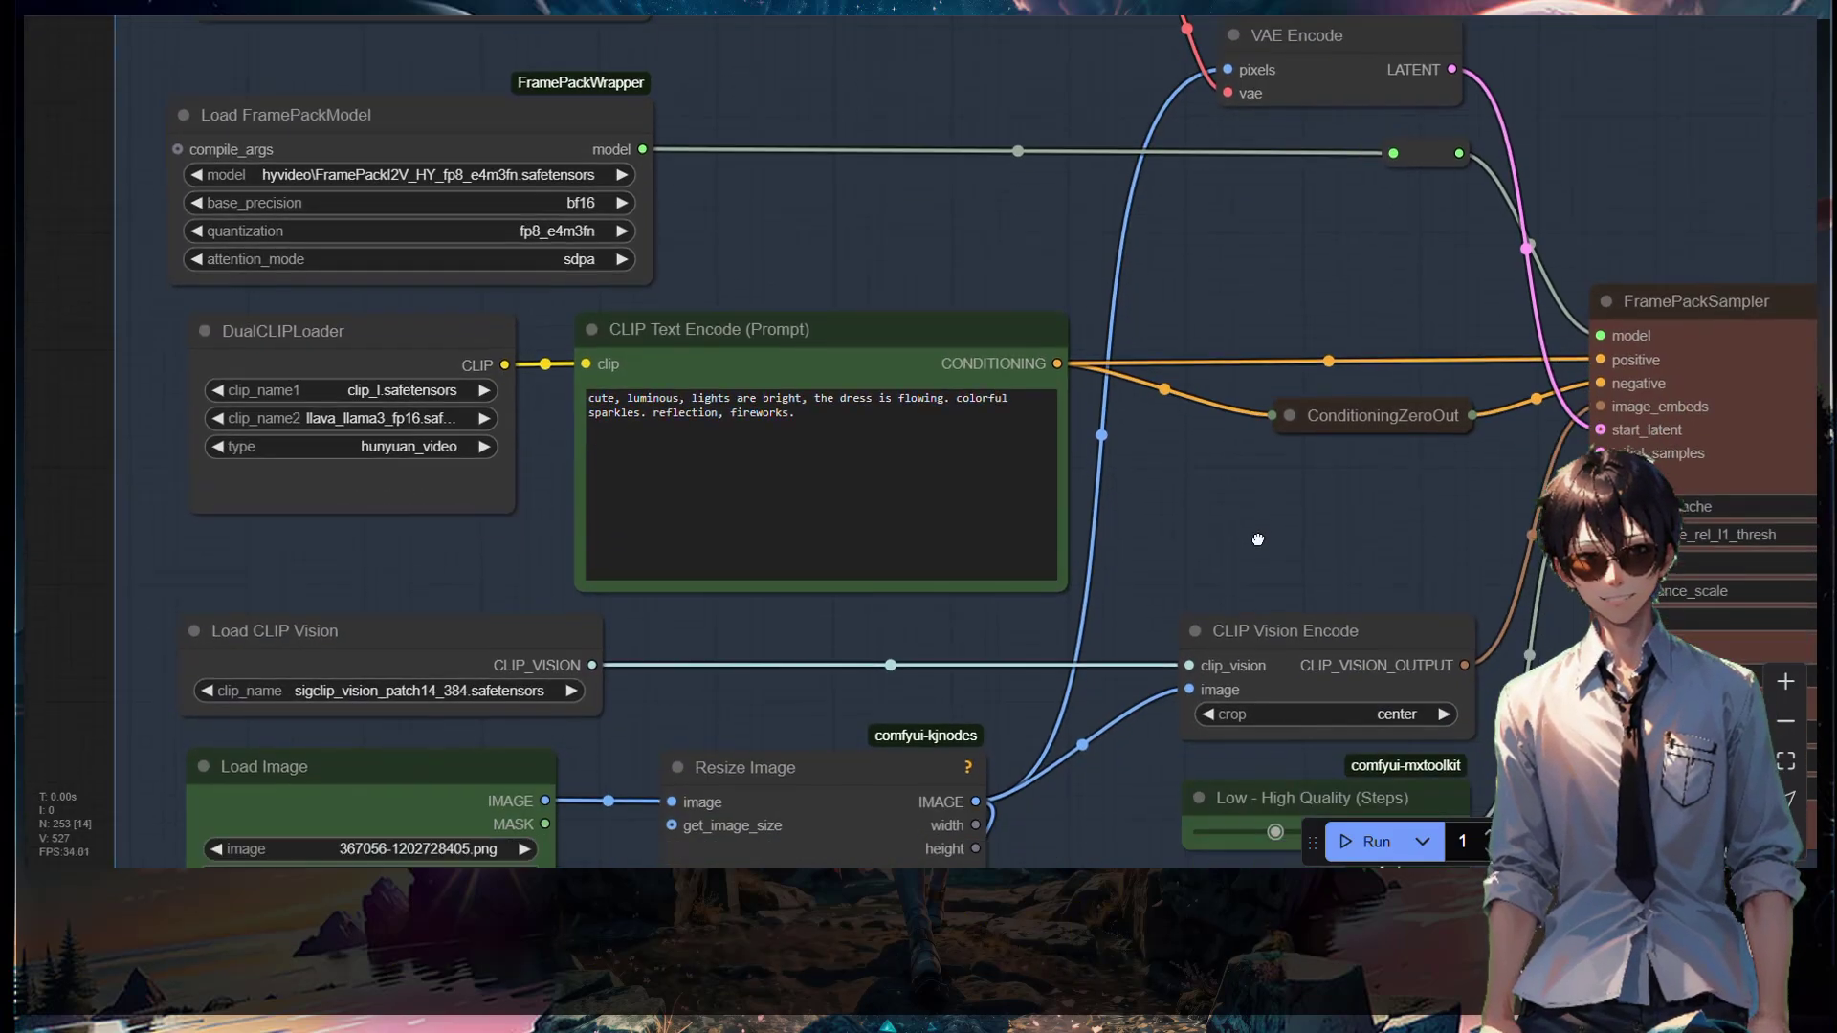
scroll(1258, 540, "down", 5)
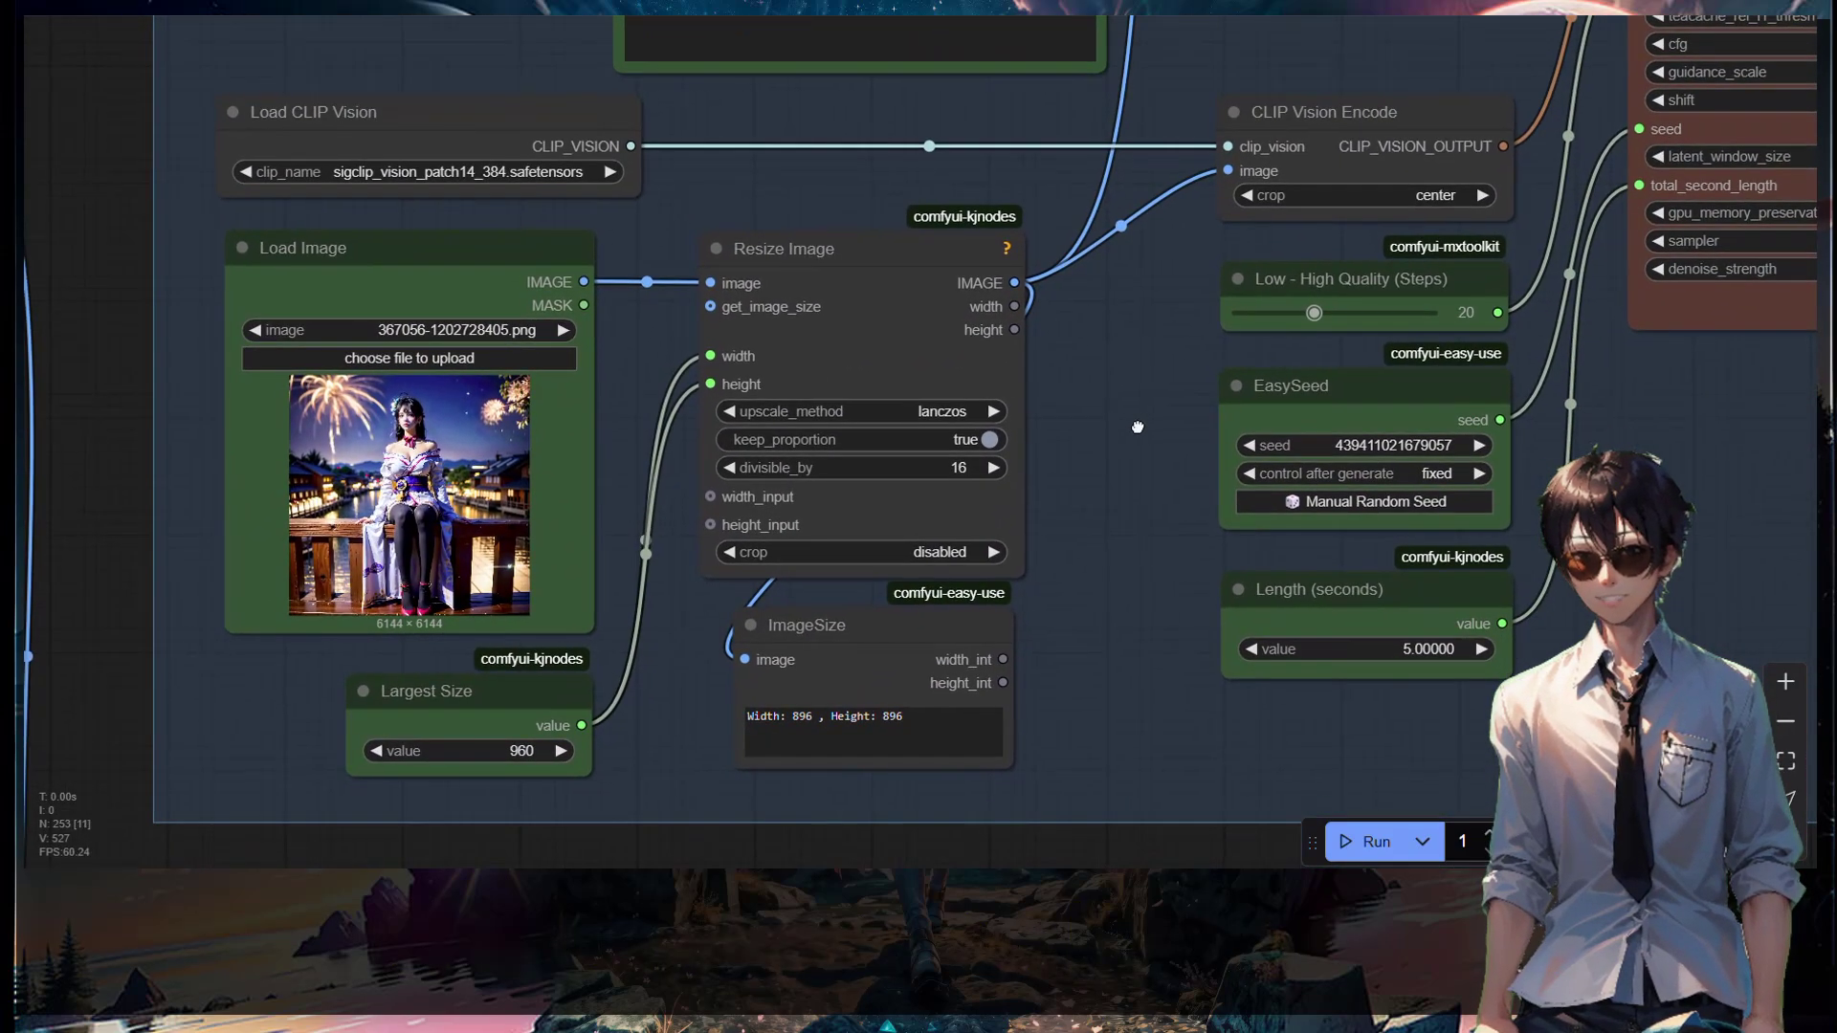
left_click_drag(1138, 427, 1057, 449)
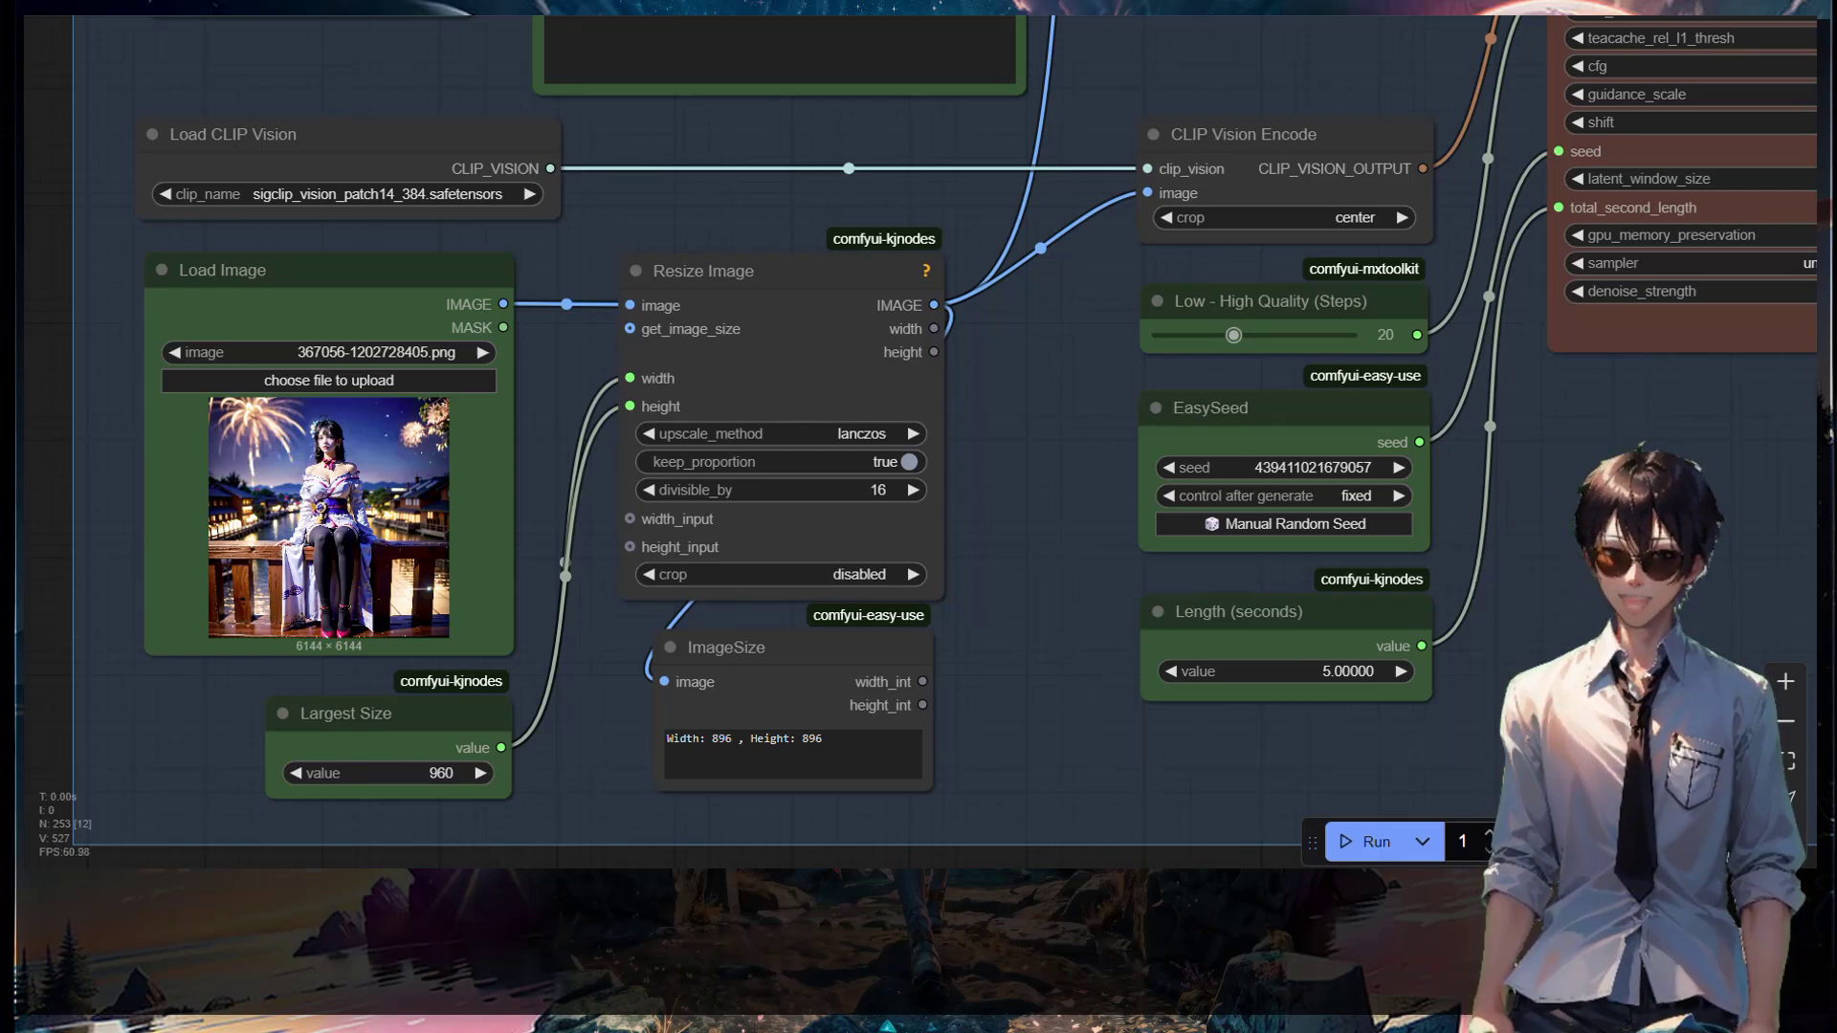
Examine the settings of the FramePackSampler, VAE Decode (Tiled) and Video Combine nodes in the image-to-video group.
left_click_drag(1727, 569, 685, 713)
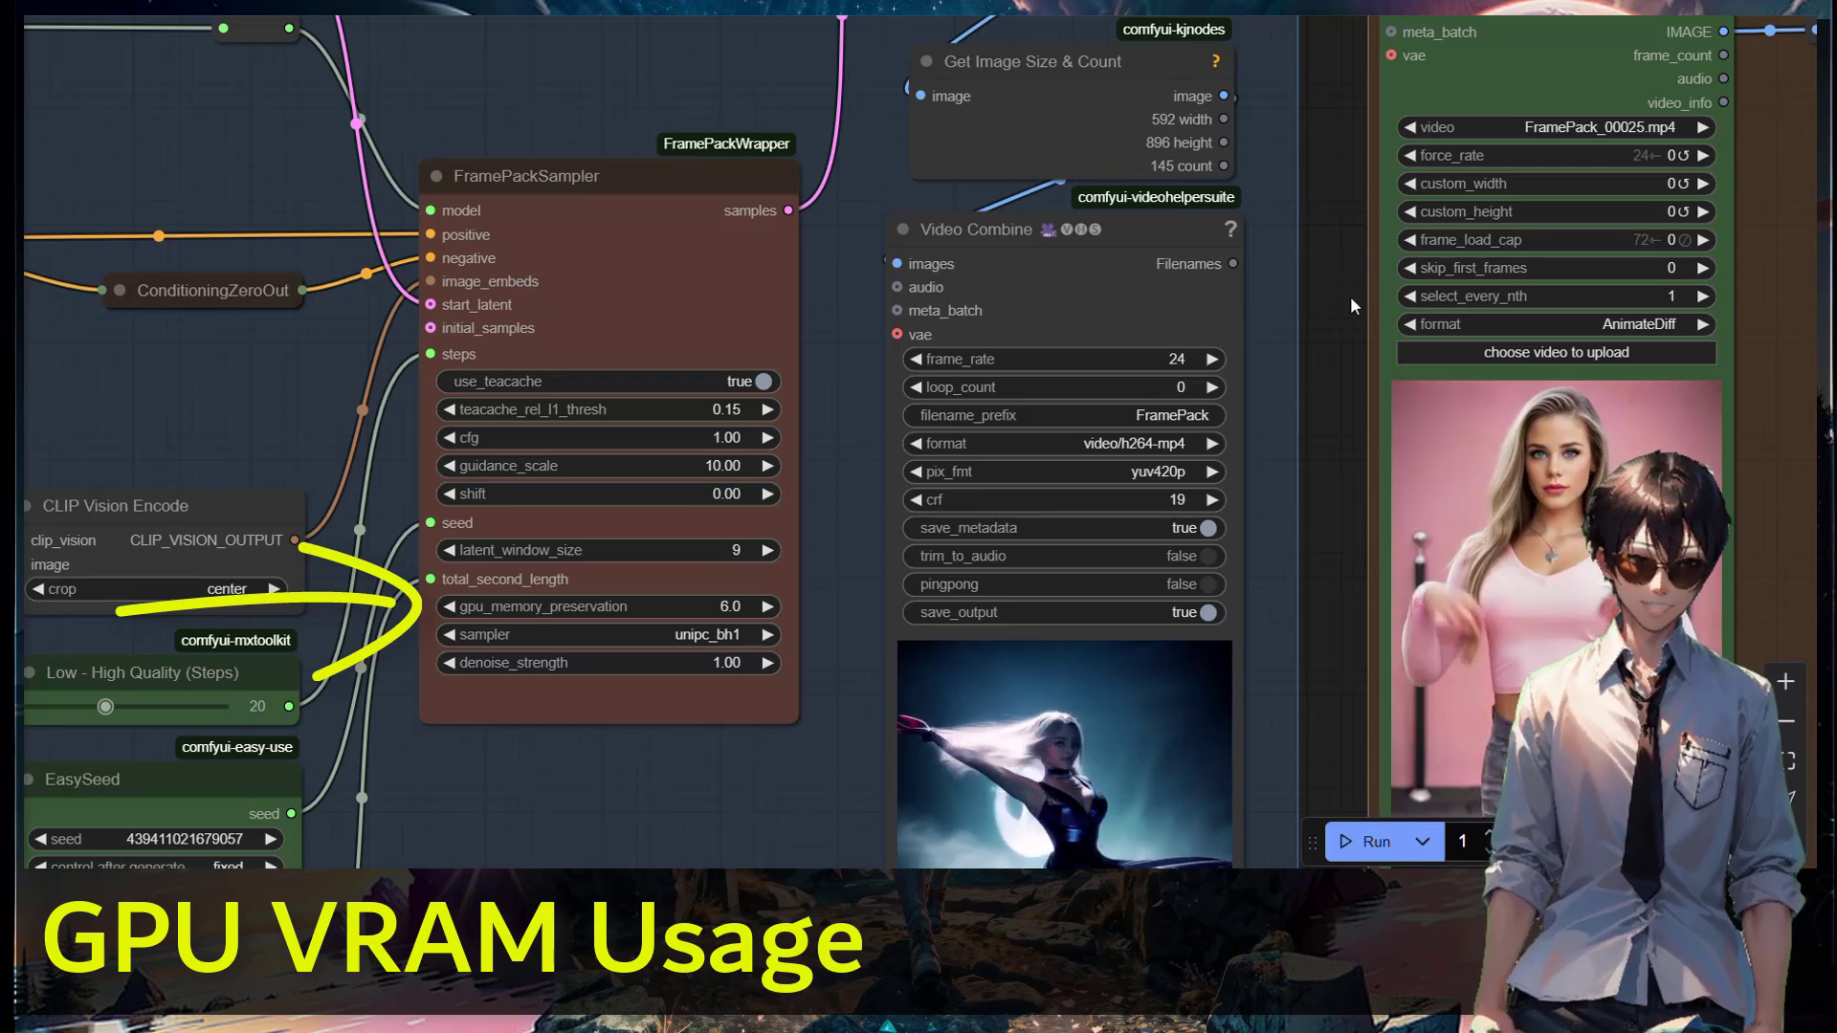
left_click_drag(1350, 296, 1215, 559)
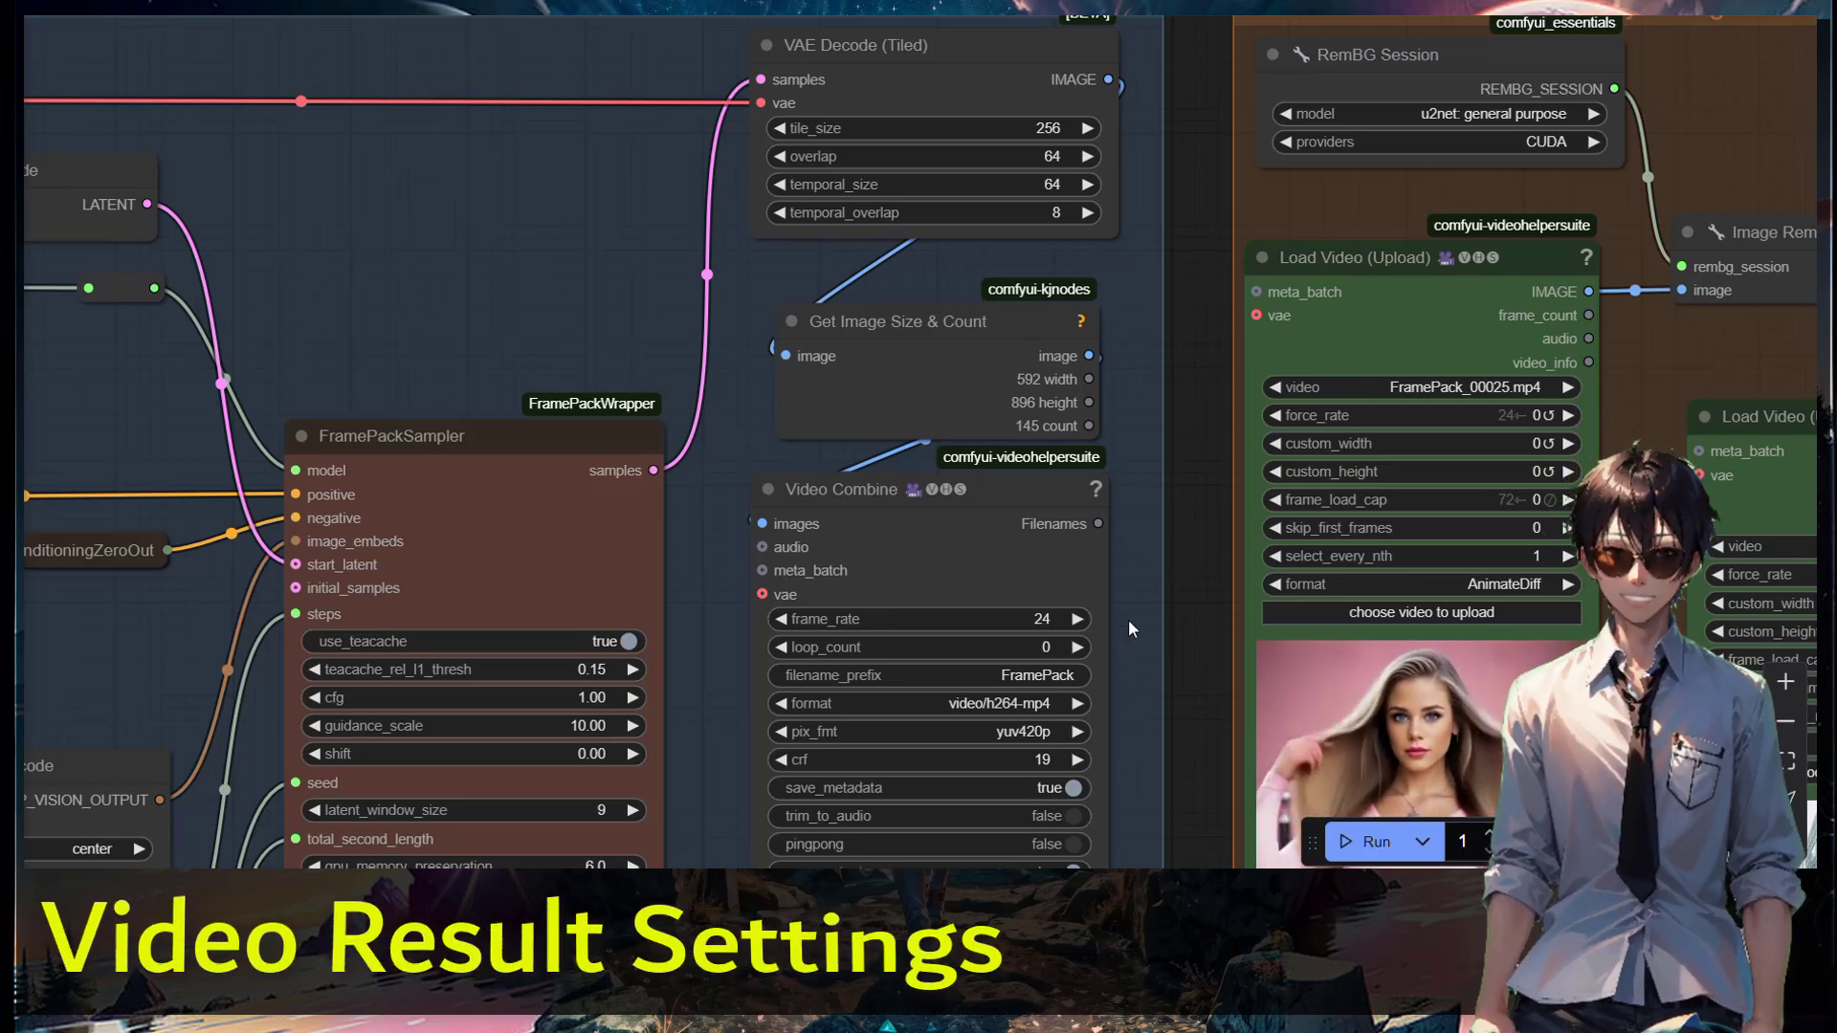
left_click_drag(1005, 688, 1150, 404)
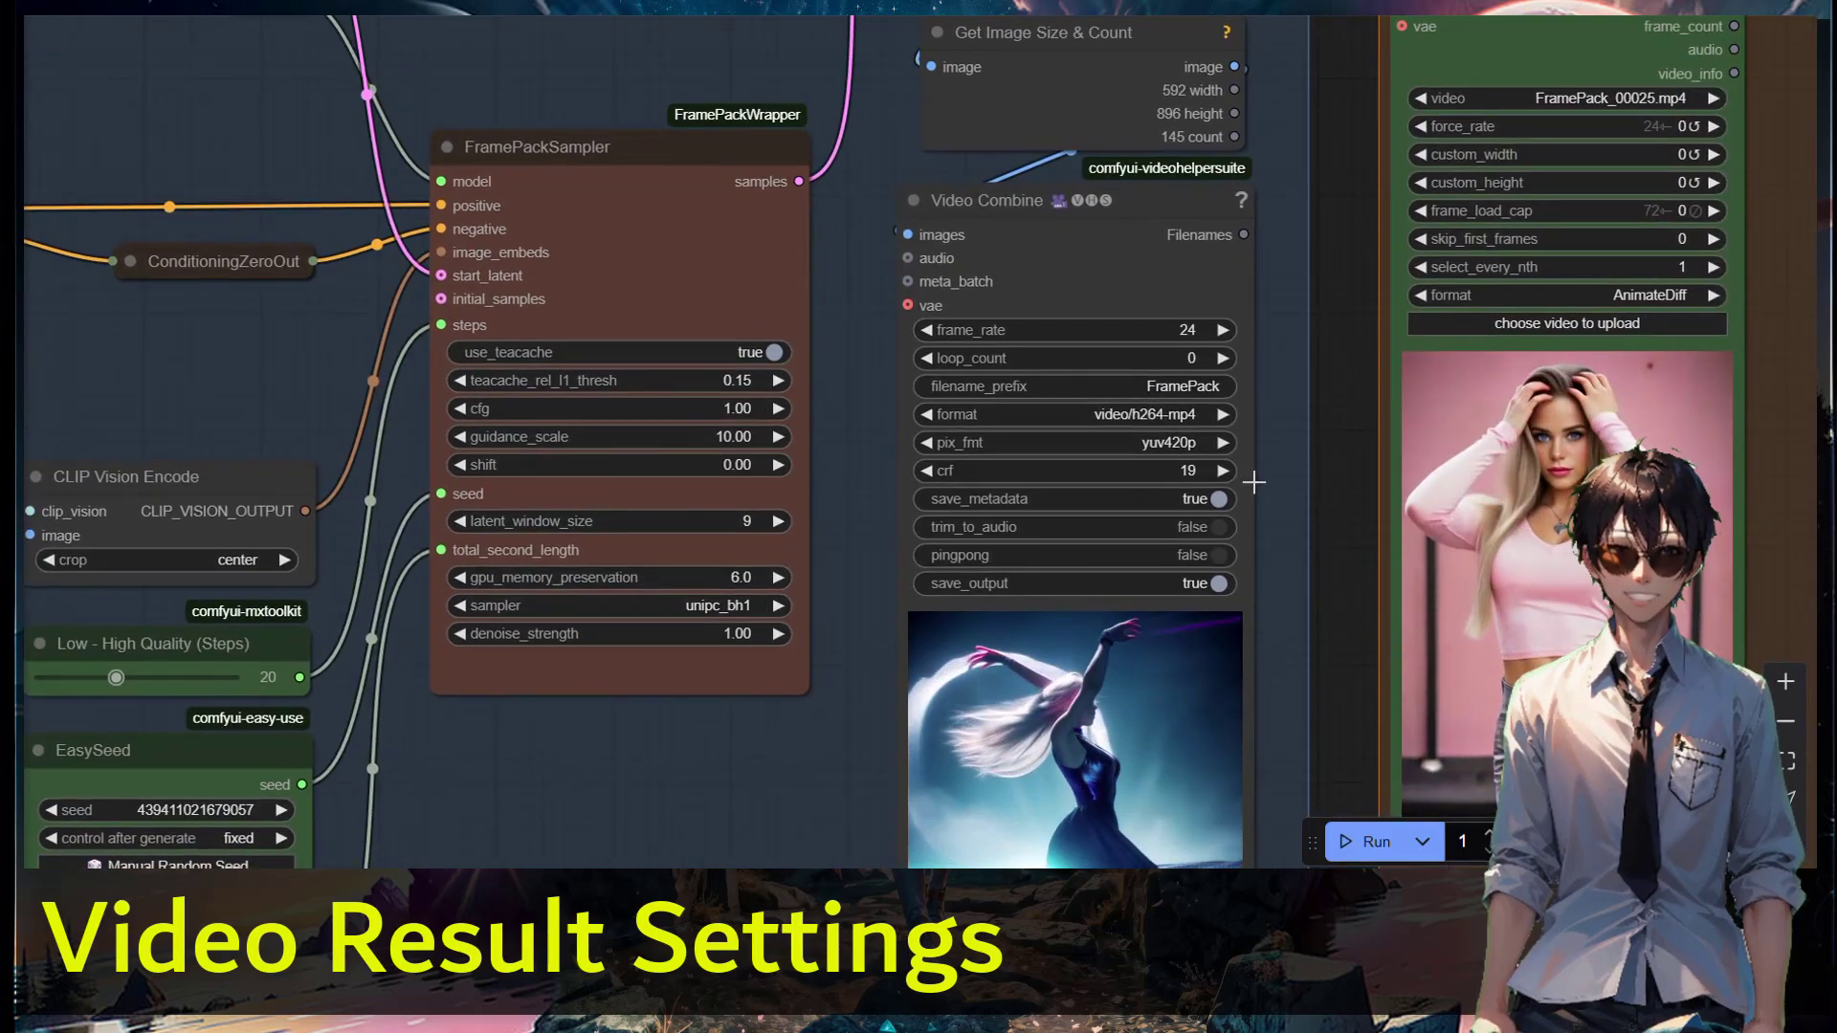
scroll(1257, 485, "down", 4)
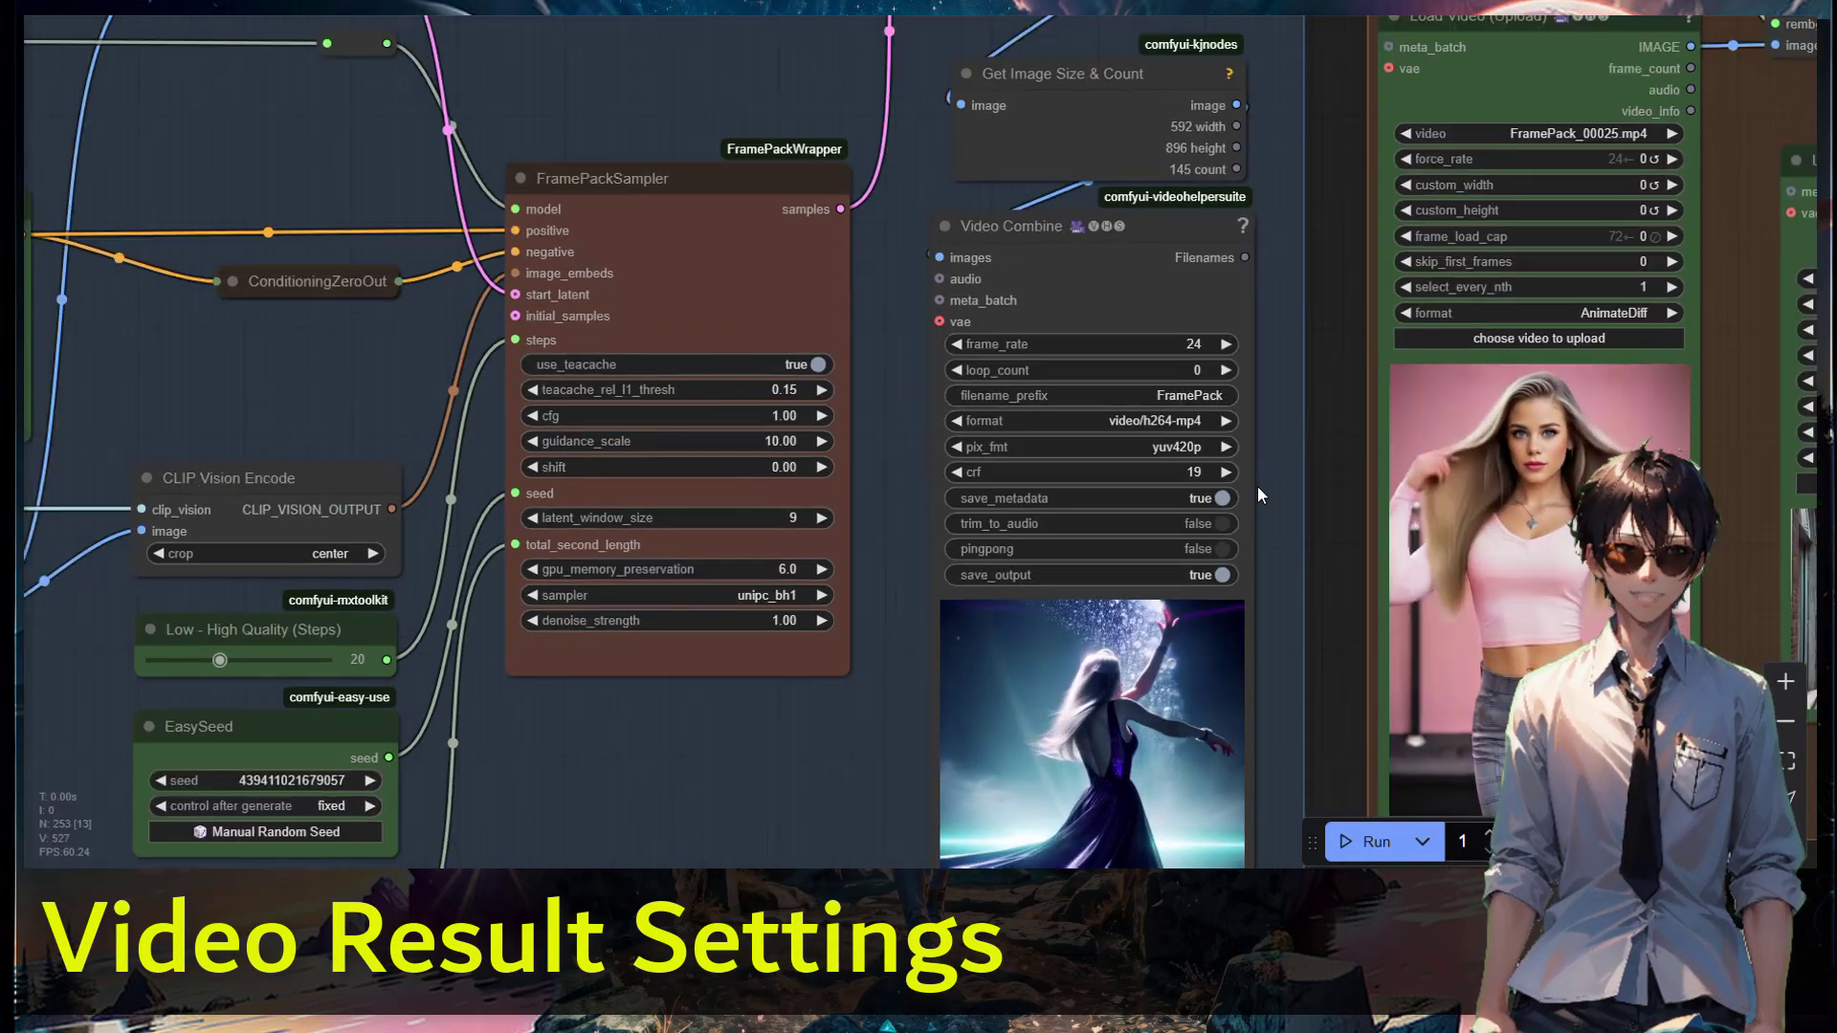
scroll(1257, 484, "down", 3)
left_click_drag(1257, 479, 1351, 478)
scroll(1210, 471, "up", 1)
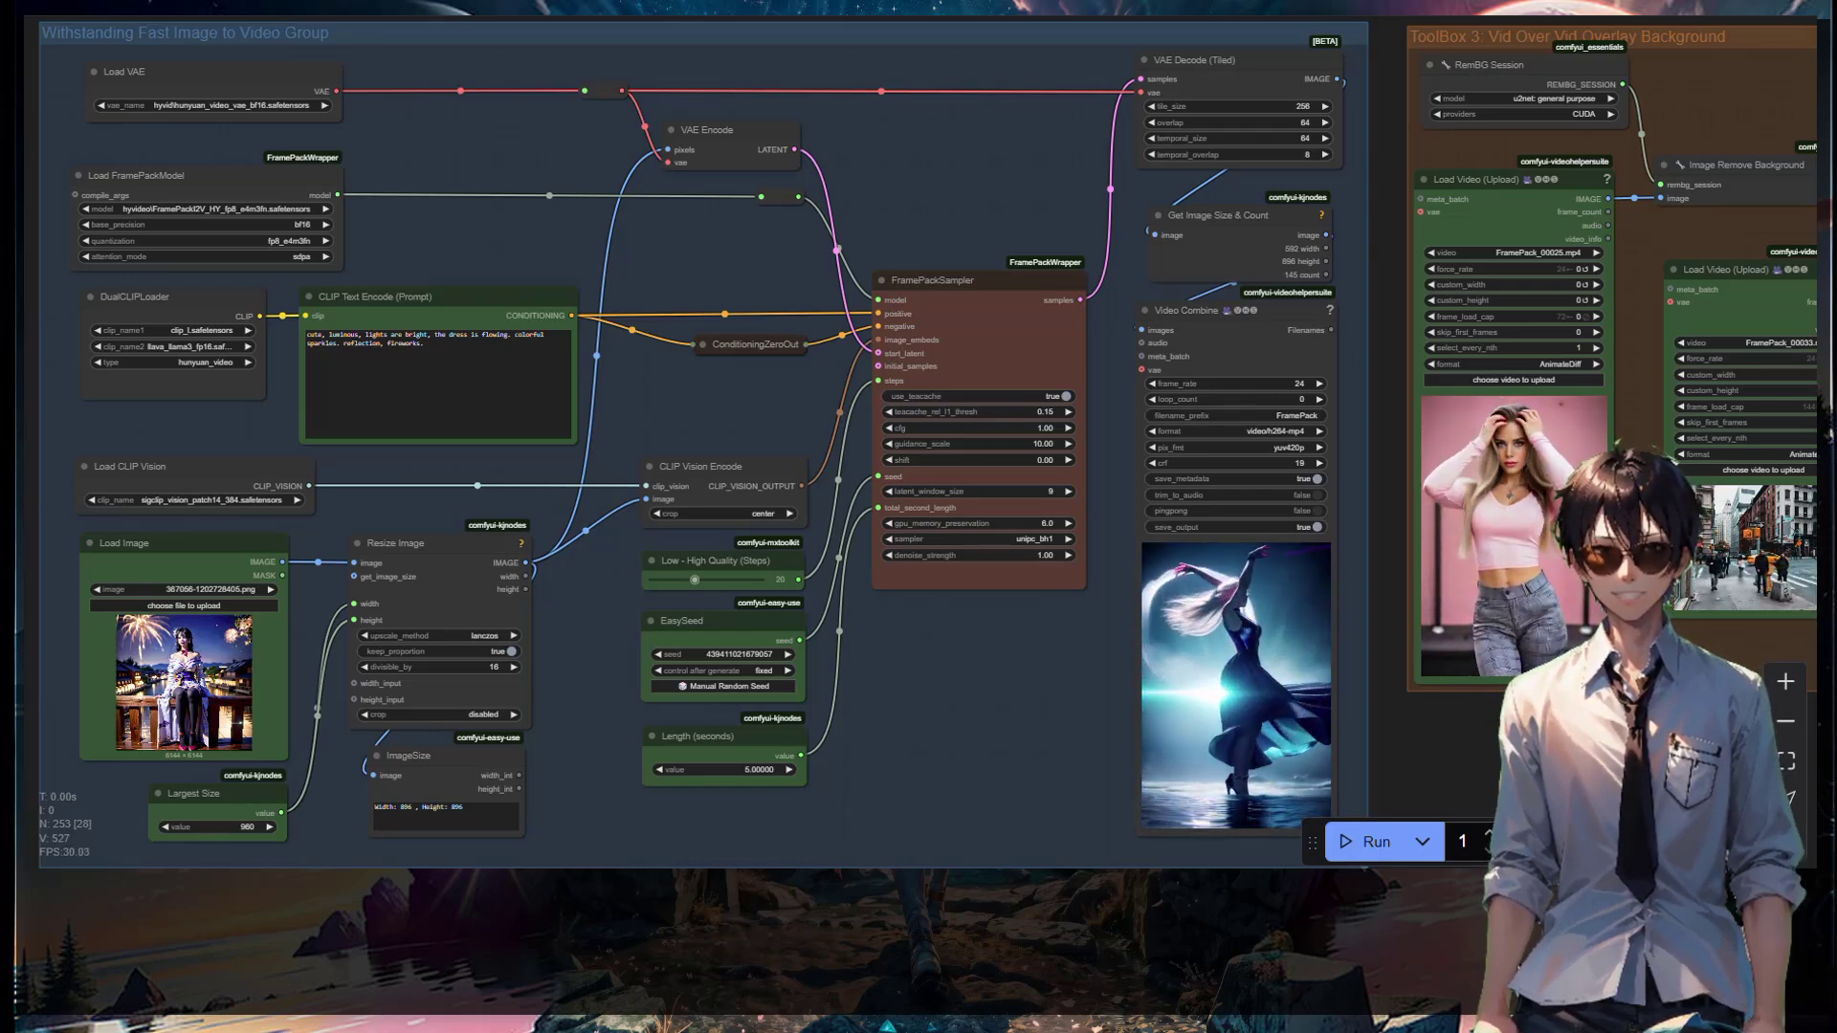
Examine the ToolBox 3 overlay group's video loaders, background removal, compositing and Resize Image nodes.
left_click_drag(1552, 589, 296, 614)
scroll(454, 654, "up", 2)
left_click_drag(461, 604, 482, 711)
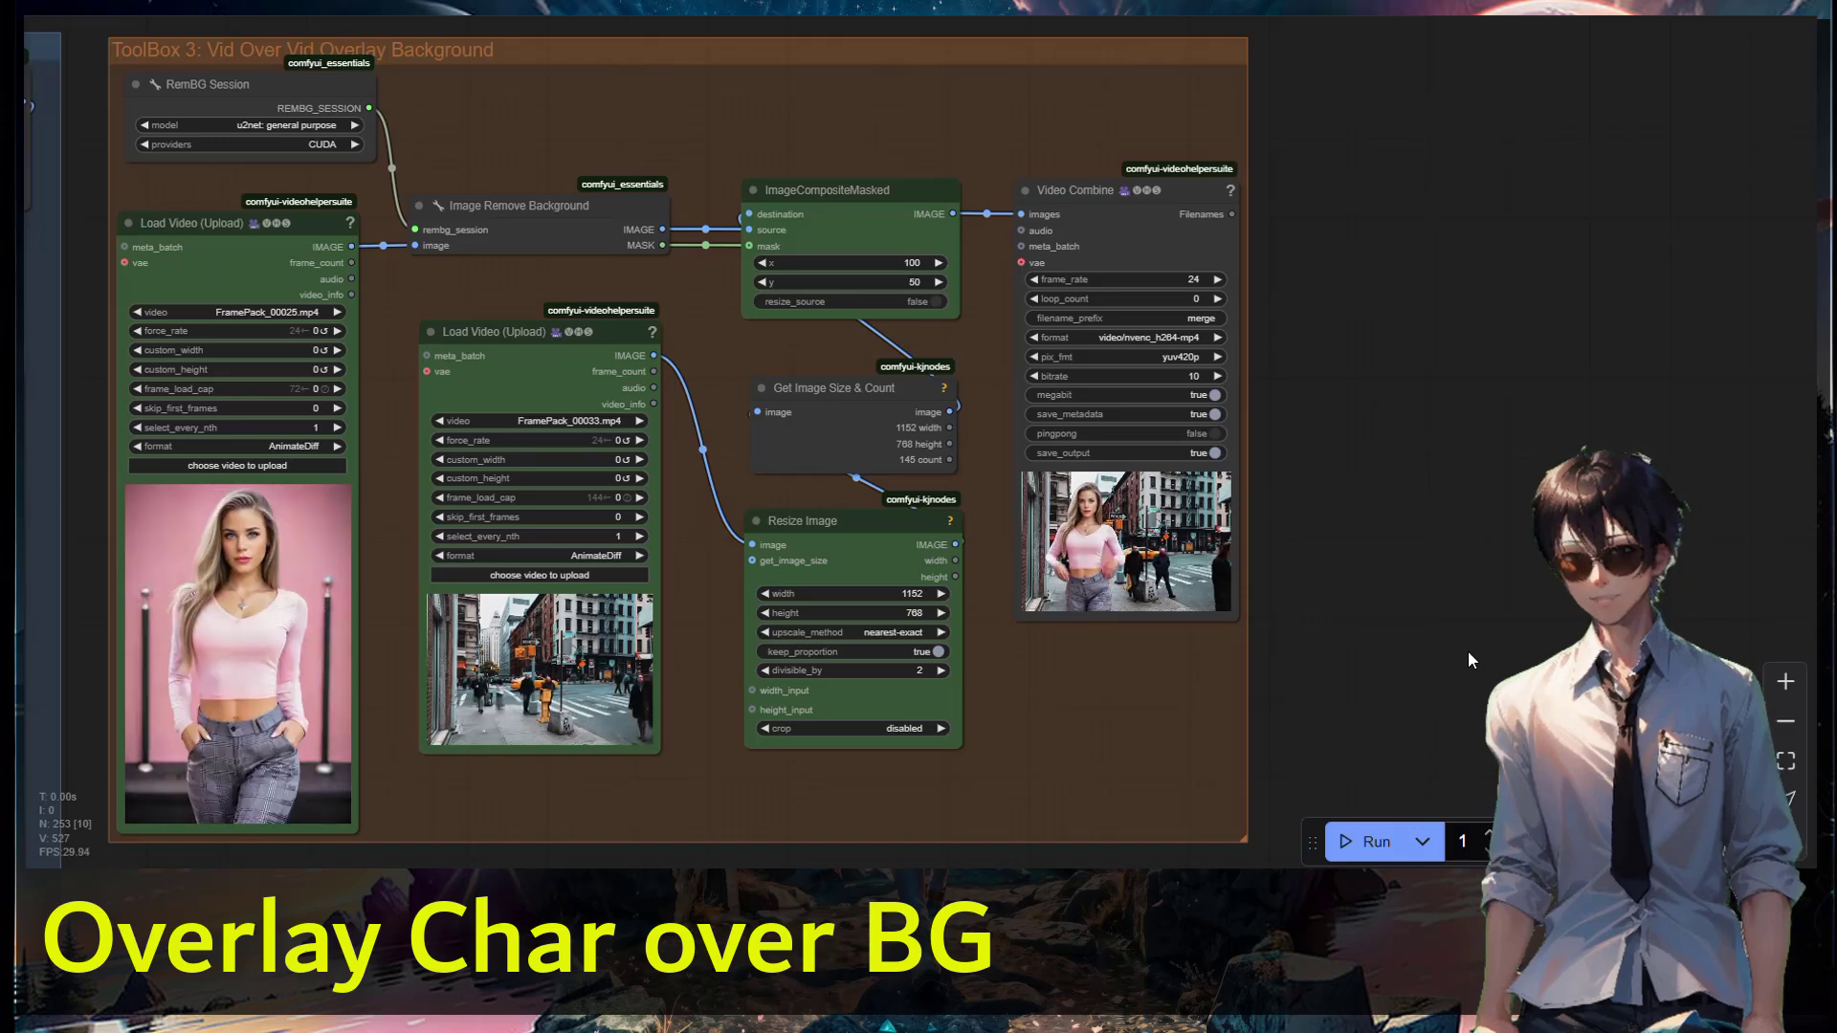
scroll(1386, 440, "up", 1)
left_click_drag(1386, 440, 1485, 489)
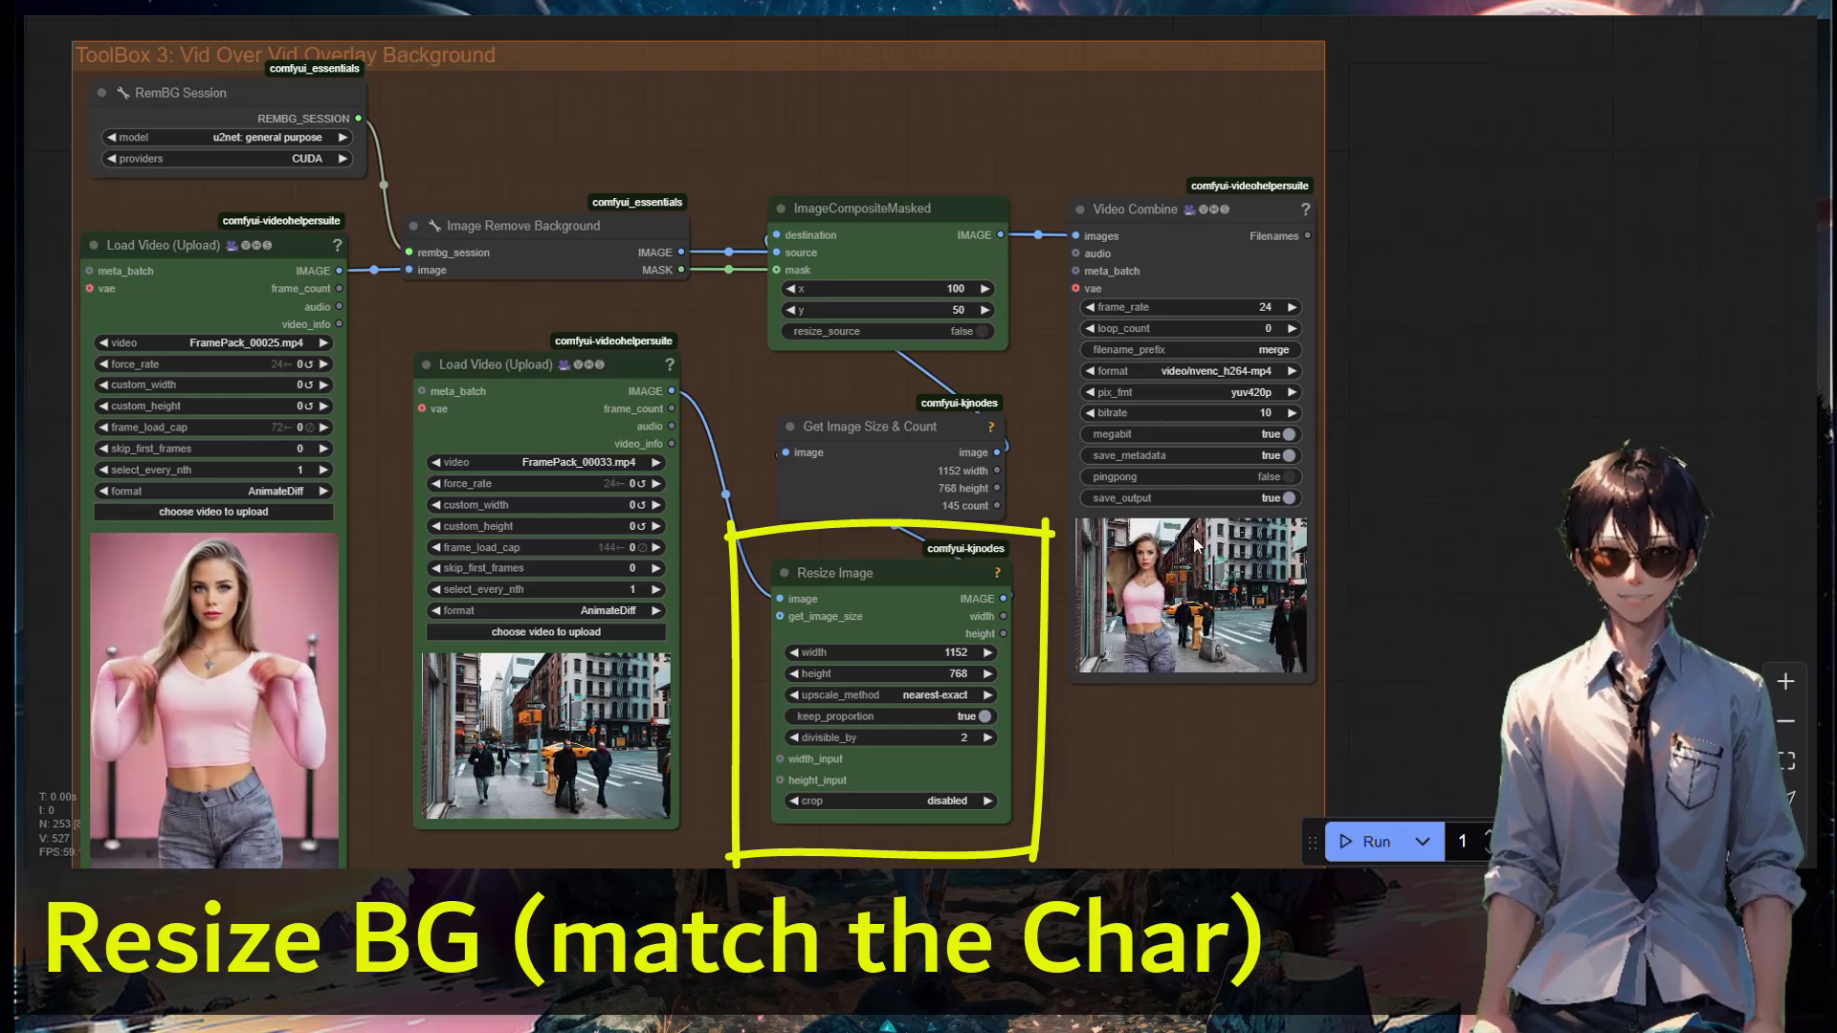
left_click_drag(750, 705, 853, 521)
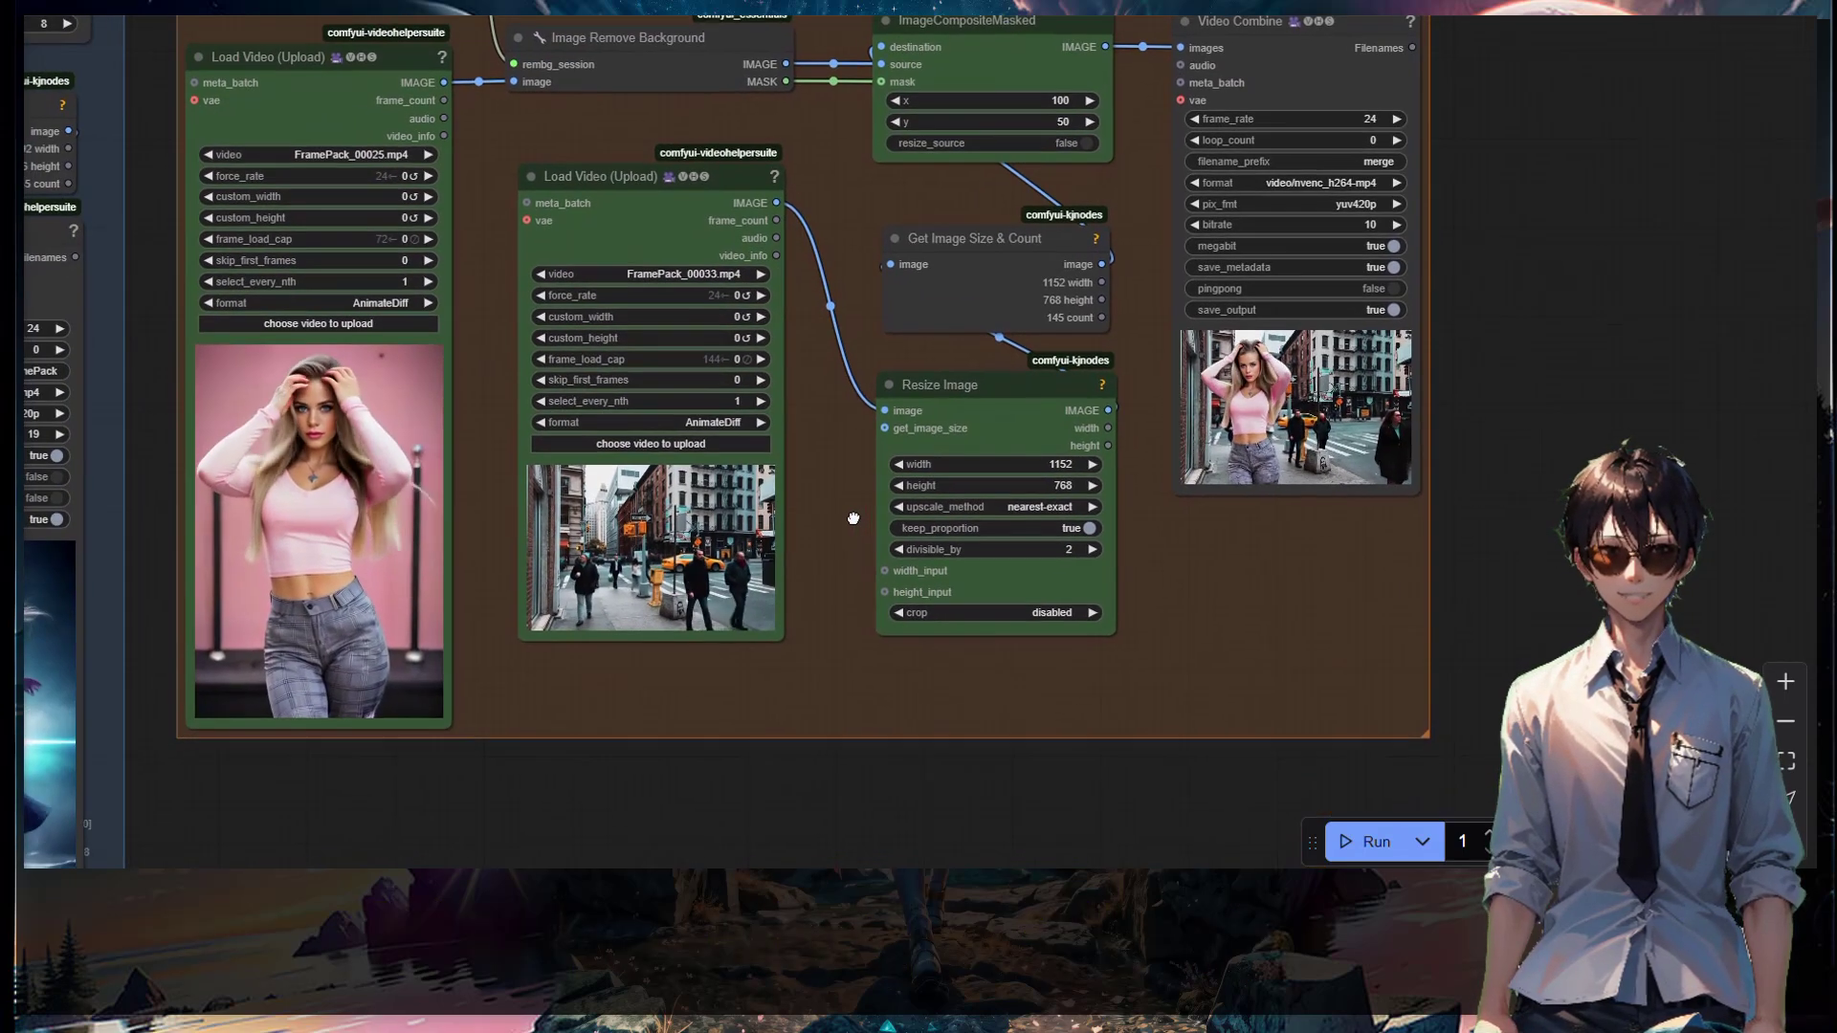
Inspect the merged video preview in ToolBox 3's Video Combine node, and return to an overview of both groups.
scroll(853, 521, "up", 4)
left_click_drag(793, 574, 685, 853)
scroll(771, 623, "up", 4)
scroll(801, 634, "up", 2)
scroll(701, 737, "up", 1)
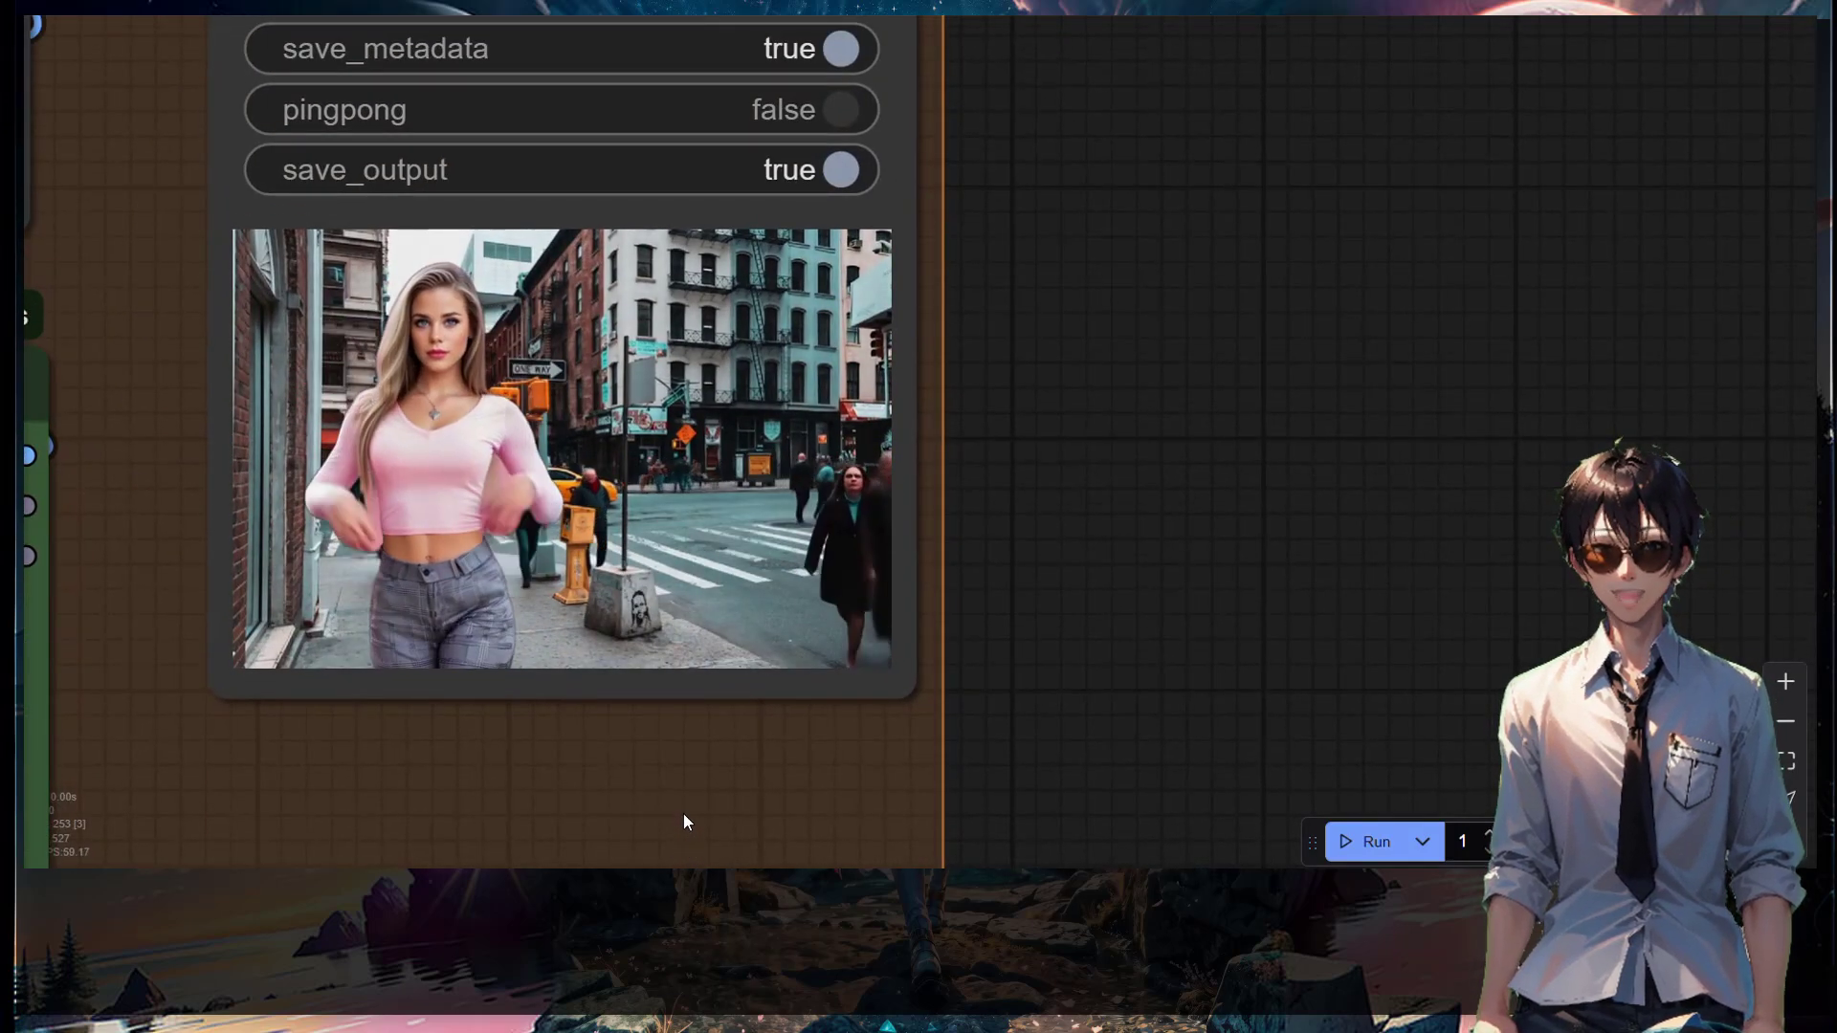
scroll(679, 784, "down", 3)
scroll(680, 762, "down", 4)
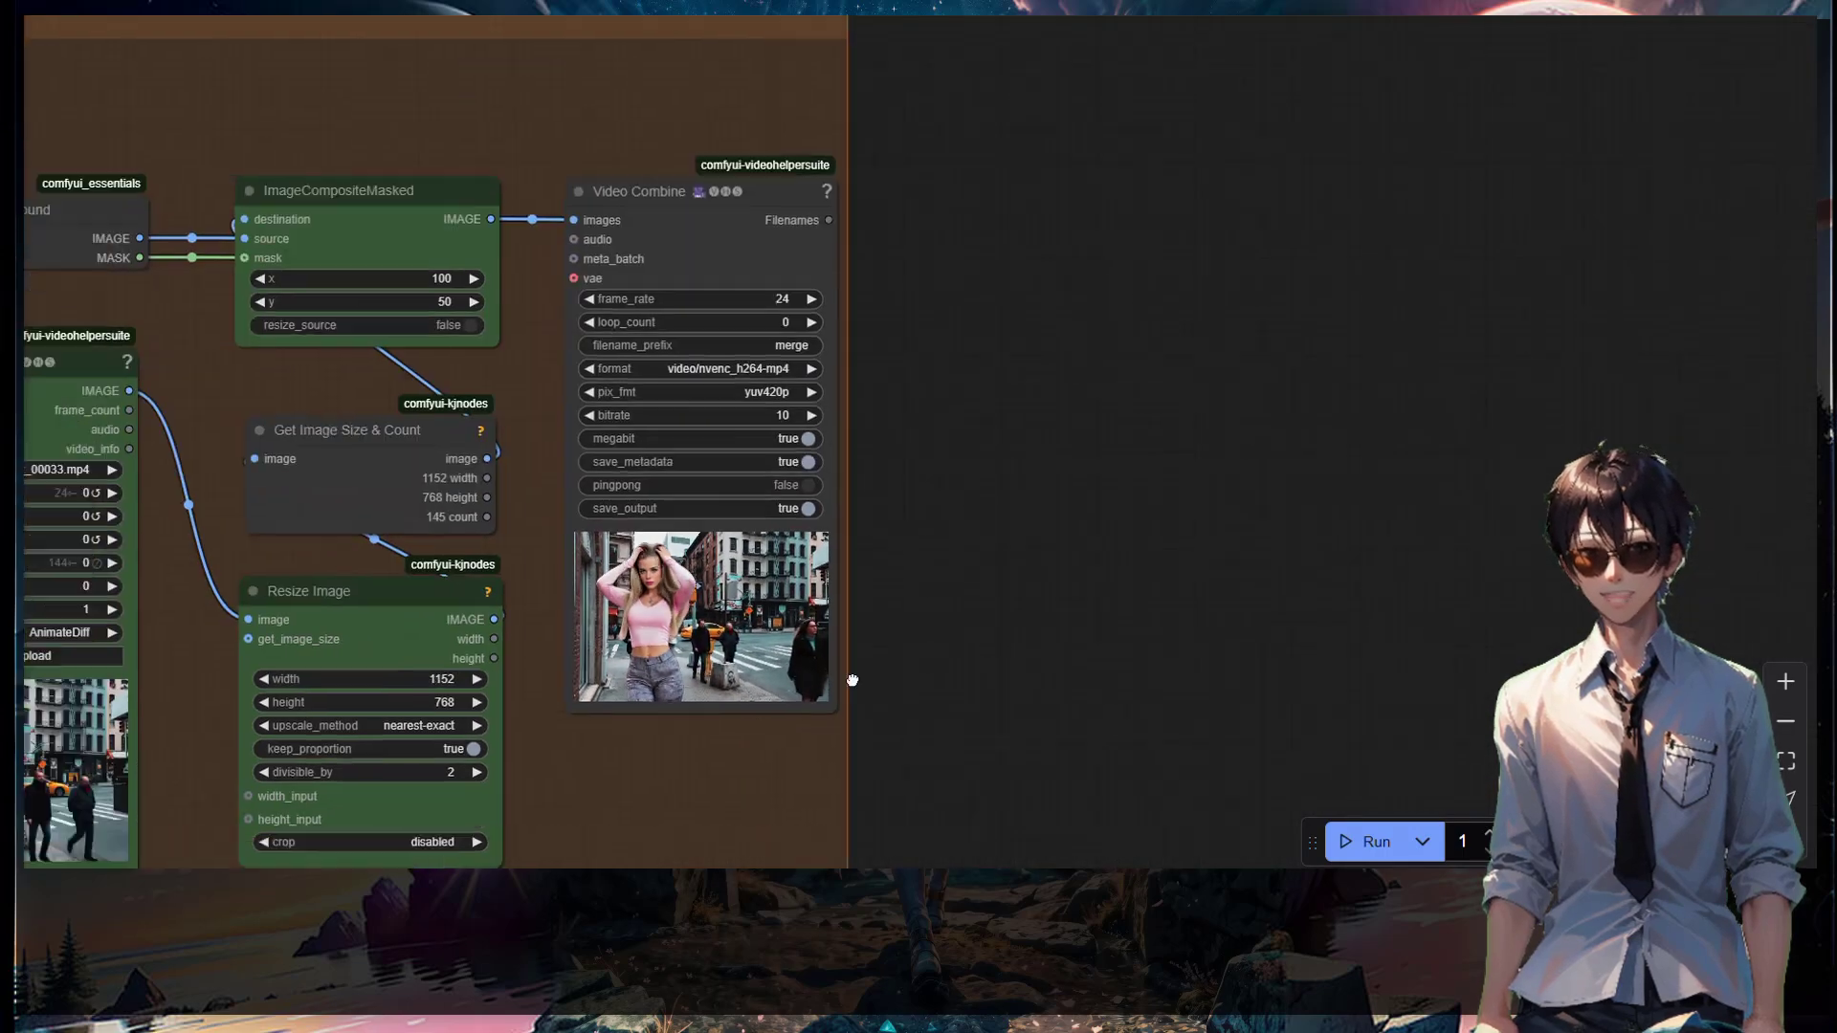
scroll(687, 317, "up", 2)
scroll(687, 318, "down", 1)
left_click_drag(686, 317, 1393, 333)
scroll(1110, 426, "down", 3)
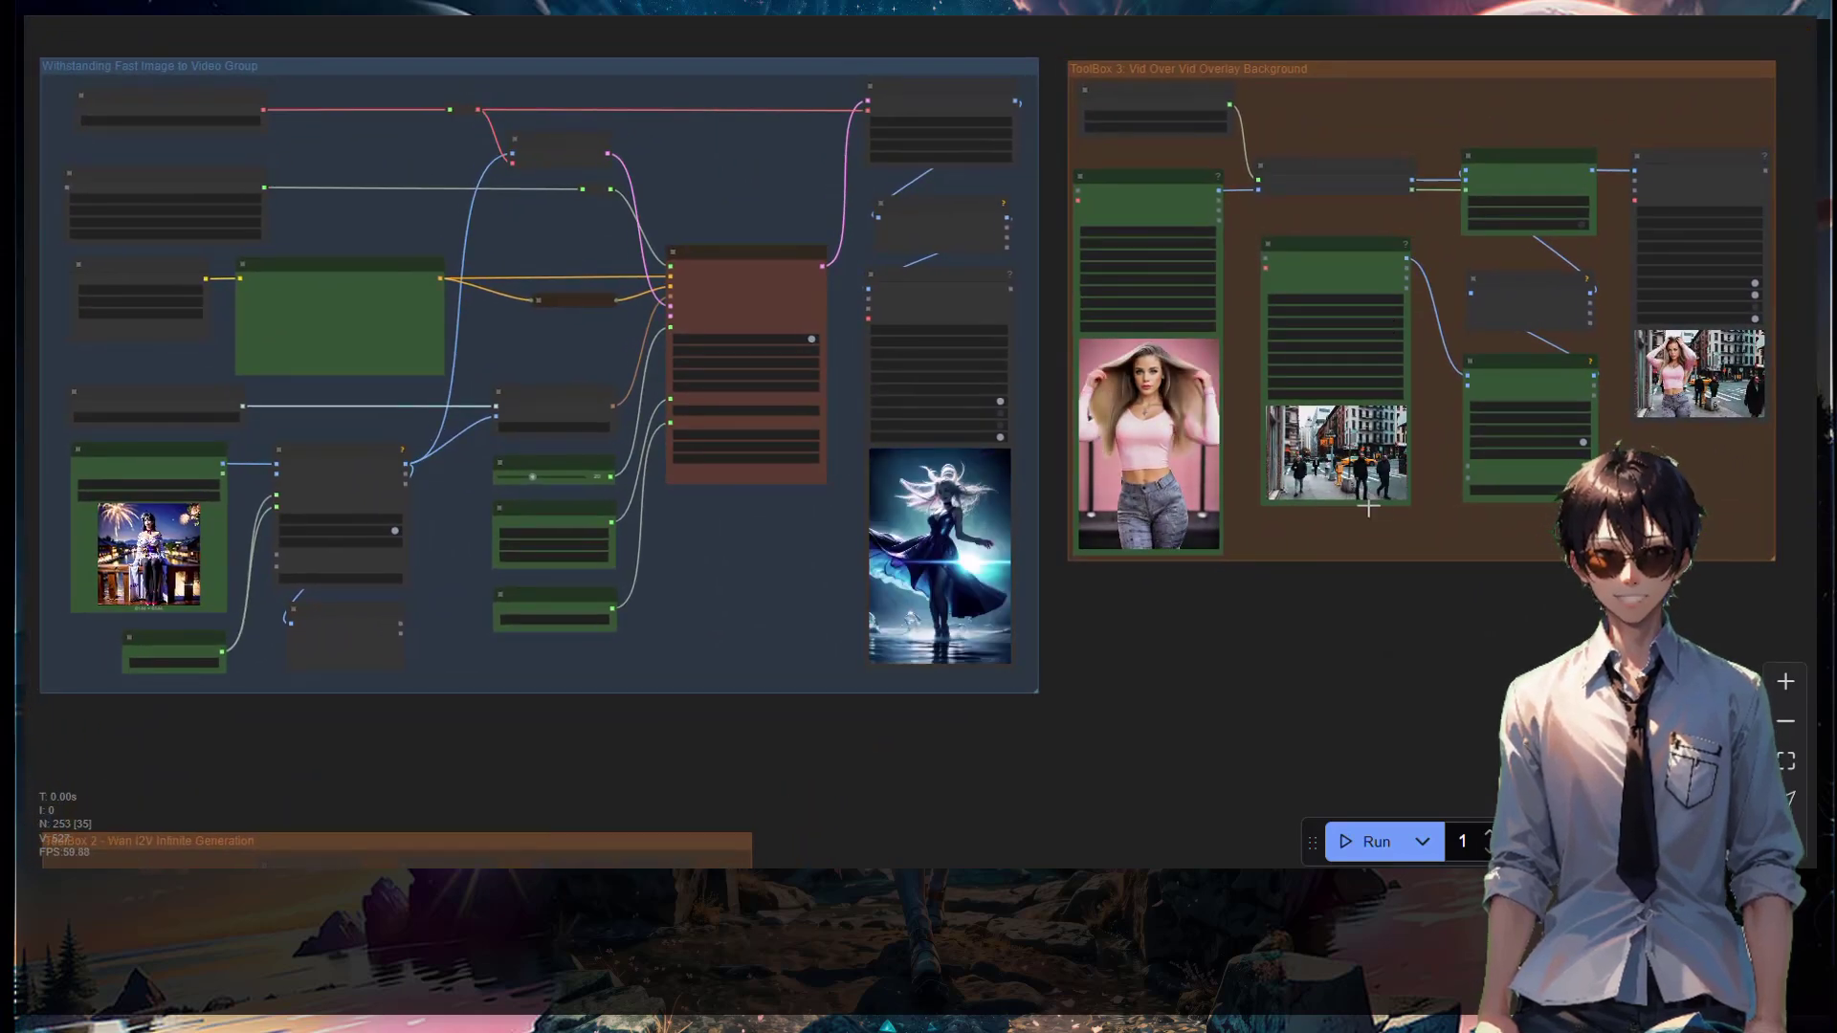
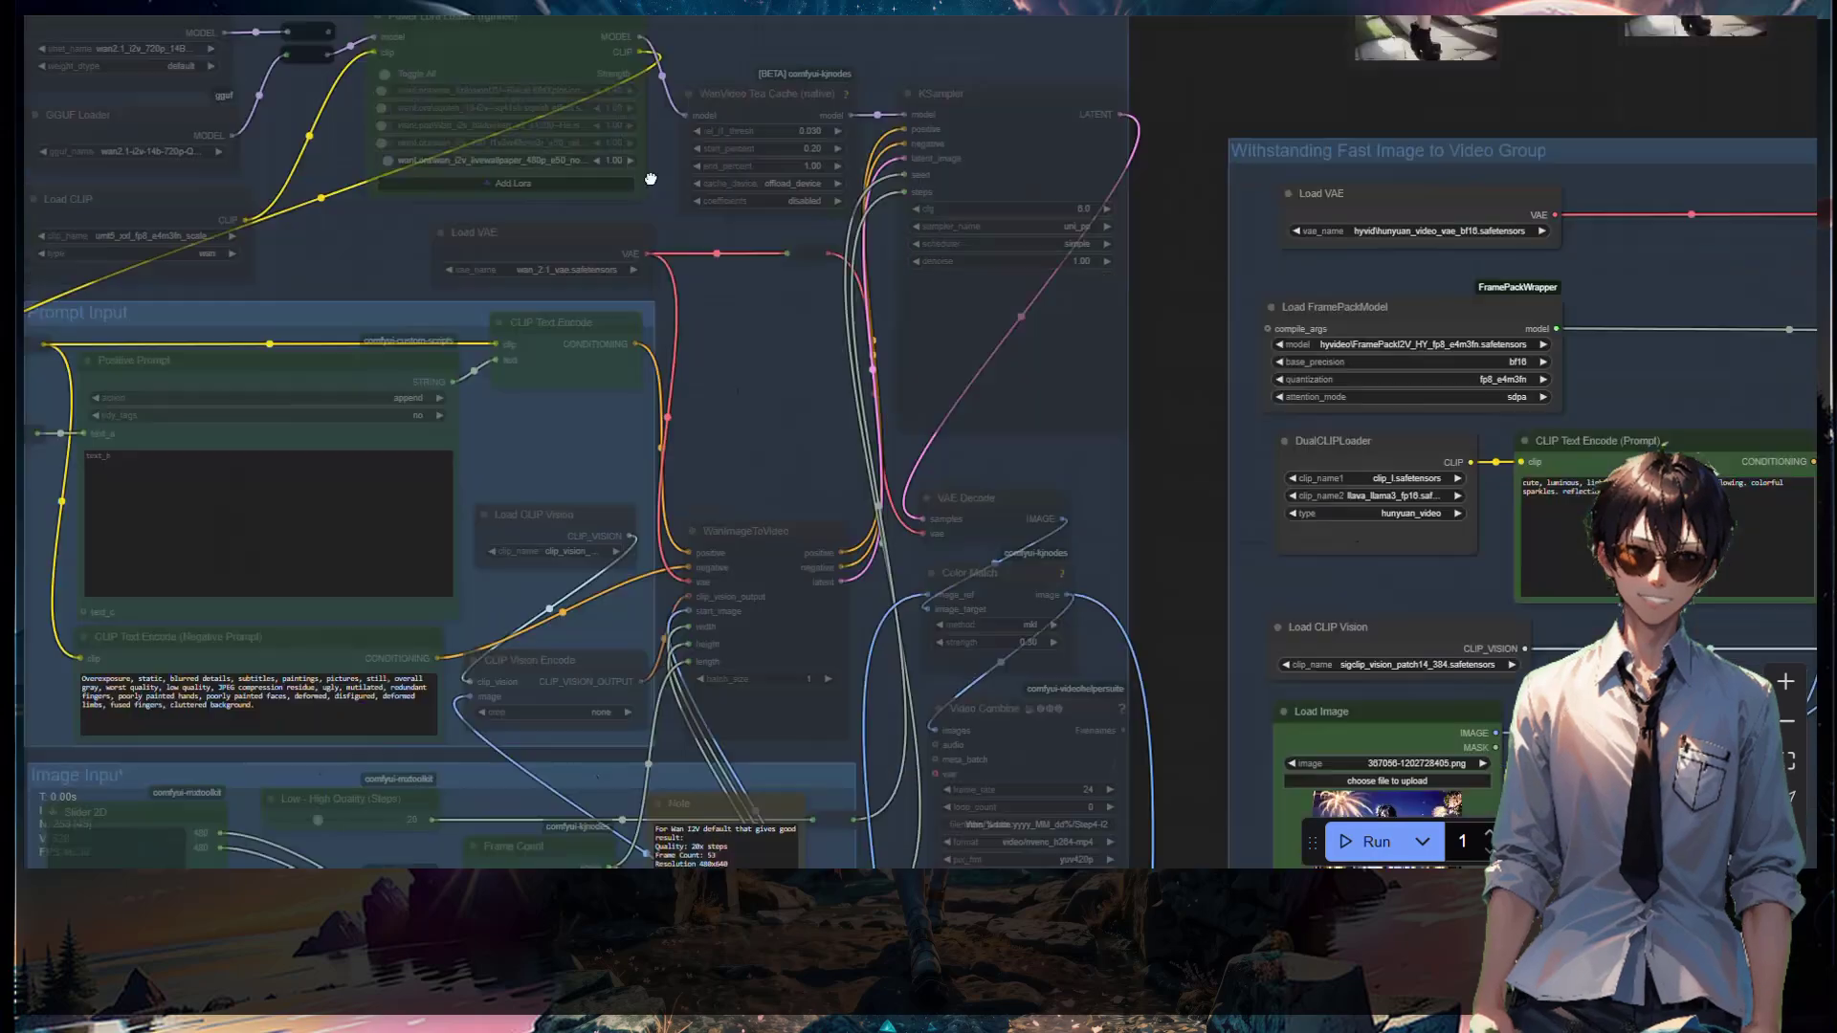
Return to the Withstanding Fast Image to Video group and look over its complete node layout.
left_click_drag(1722, 402, 699, 236)
scroll(860, 230, "down", 3)
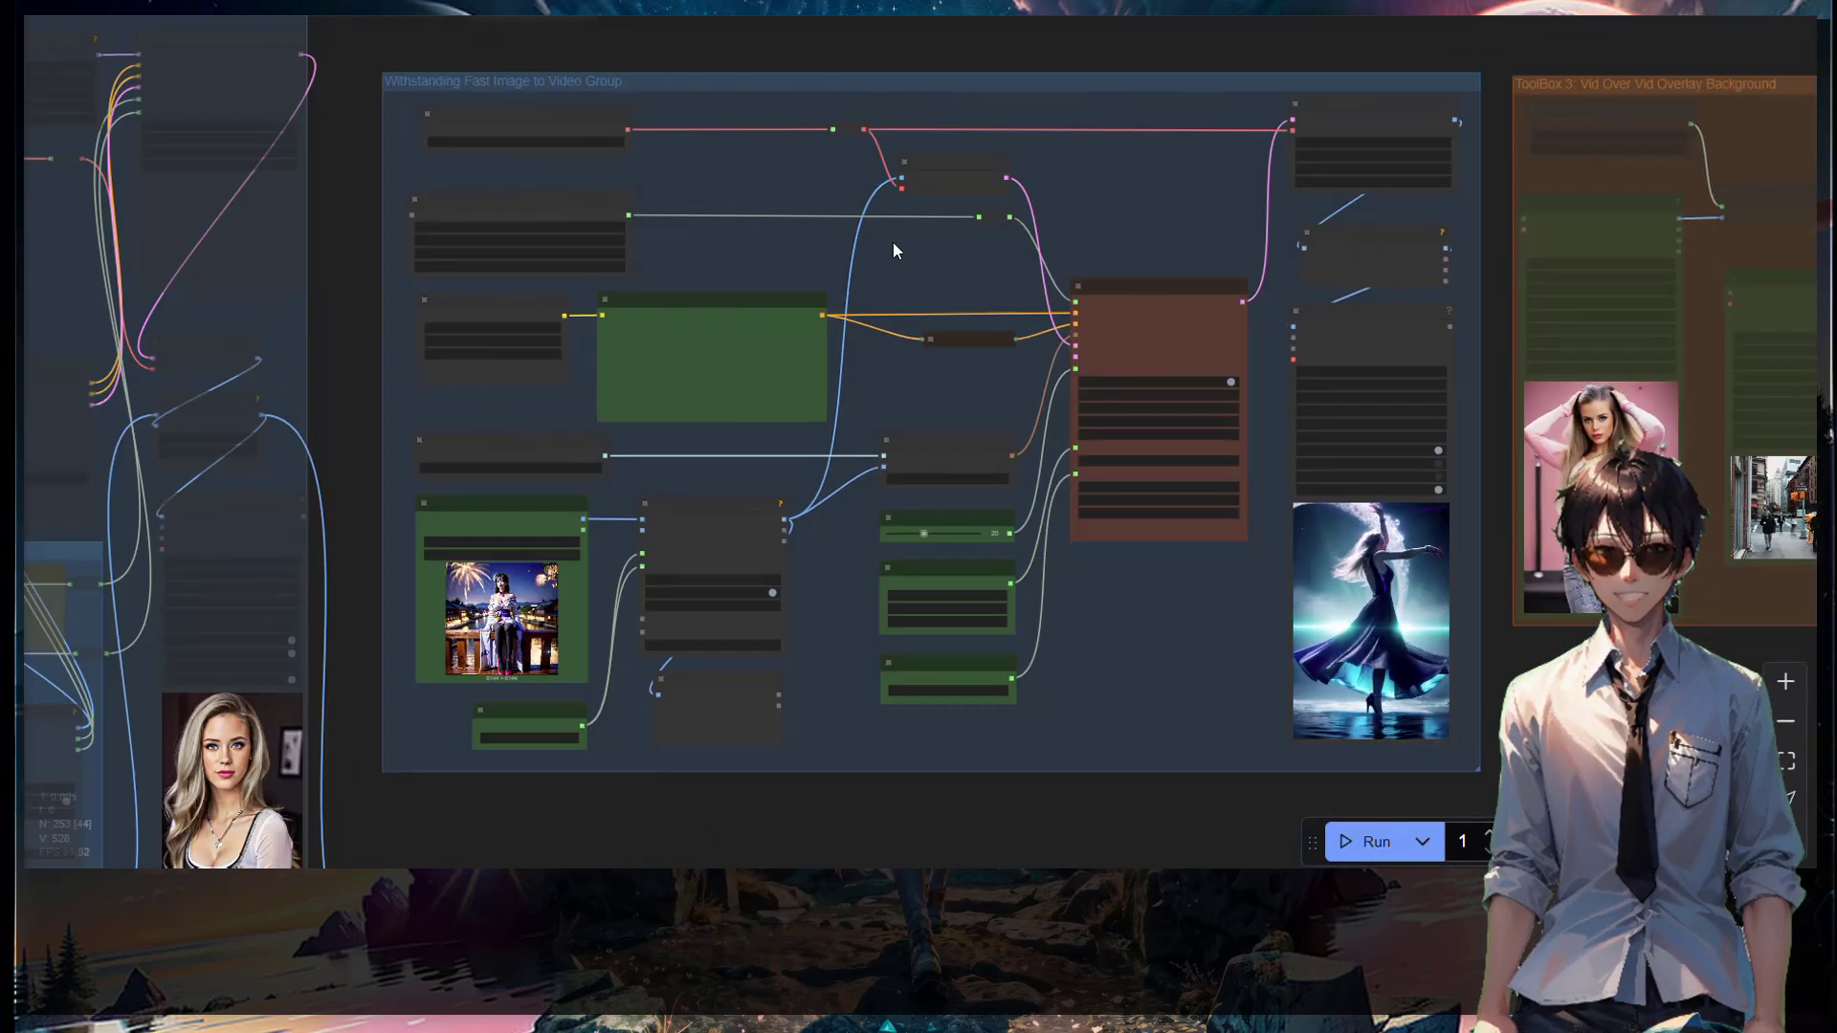
mouse_move(894, 245)
left_mouse_down()
mouse_move(705, 254)
mouse_move(967, 247)
mouse_move(872, 225)
left_mouse_up()
scroll(876, 239, "up", 2)
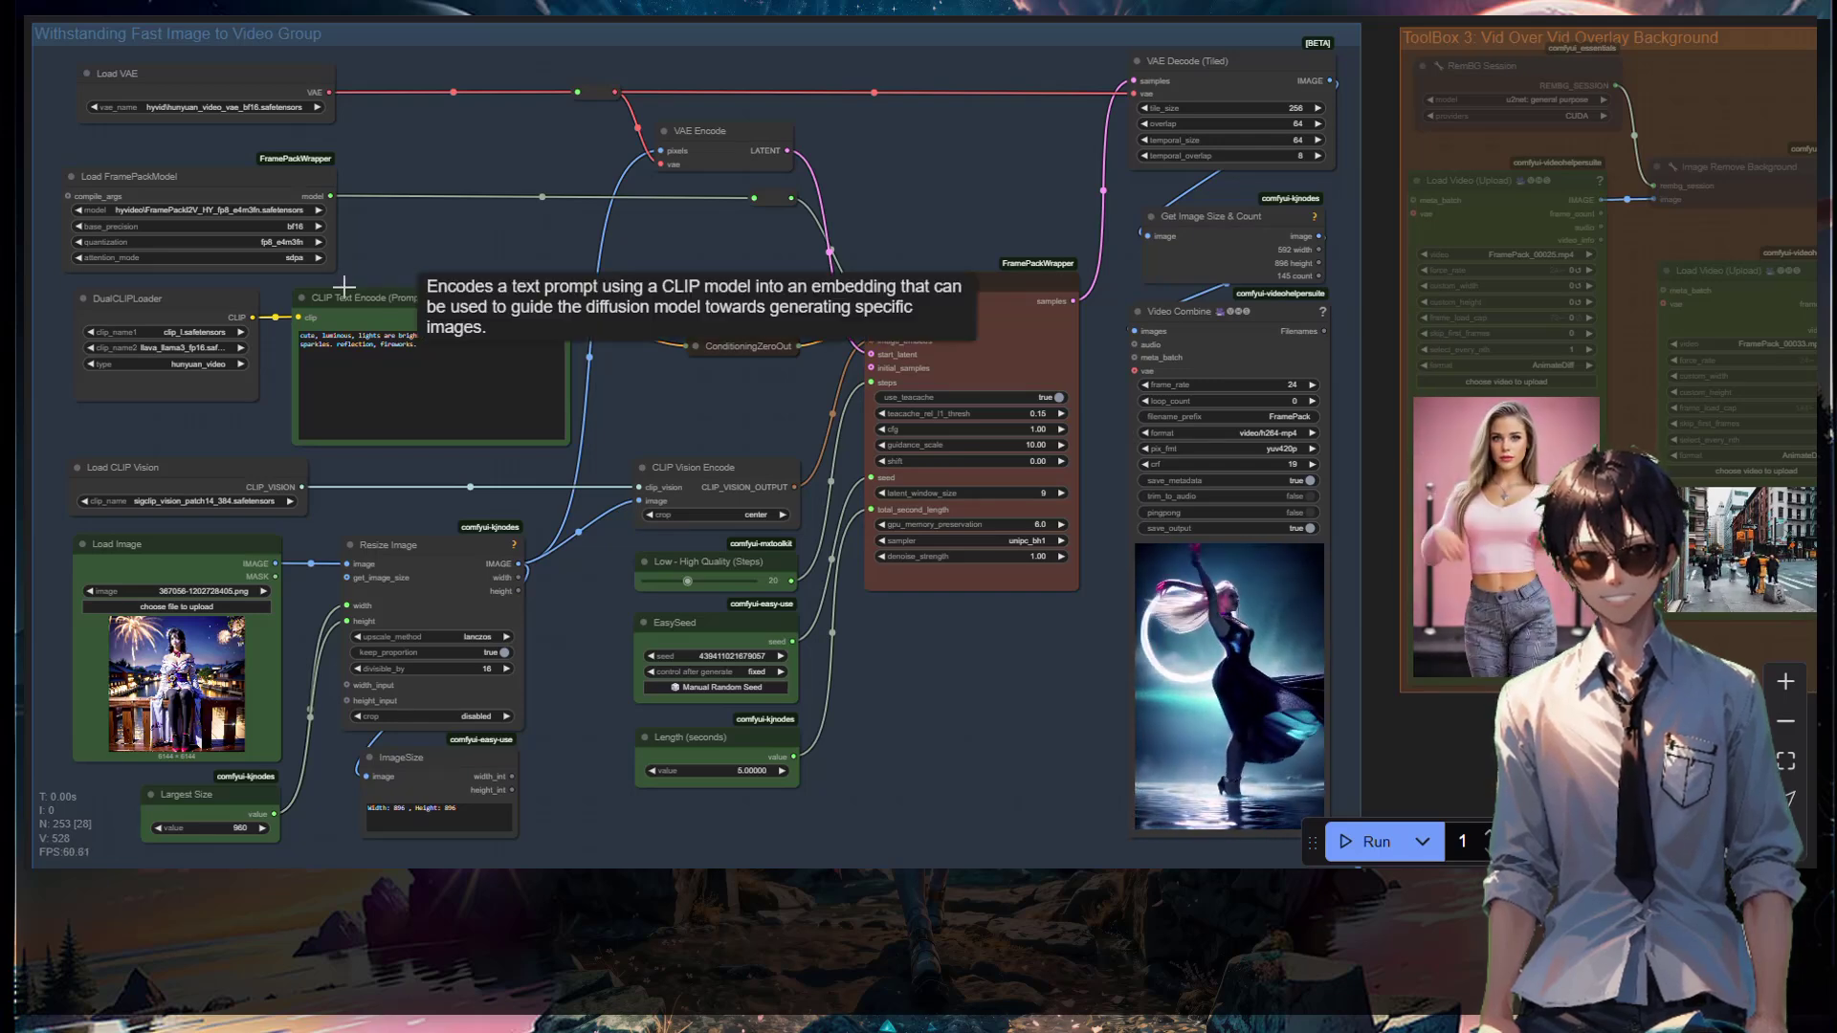
Inspect the start image 367056-1202728405.png in the Load Image node, along with the resize and generation settings around it.
scroll(266, 445, "up", 5)
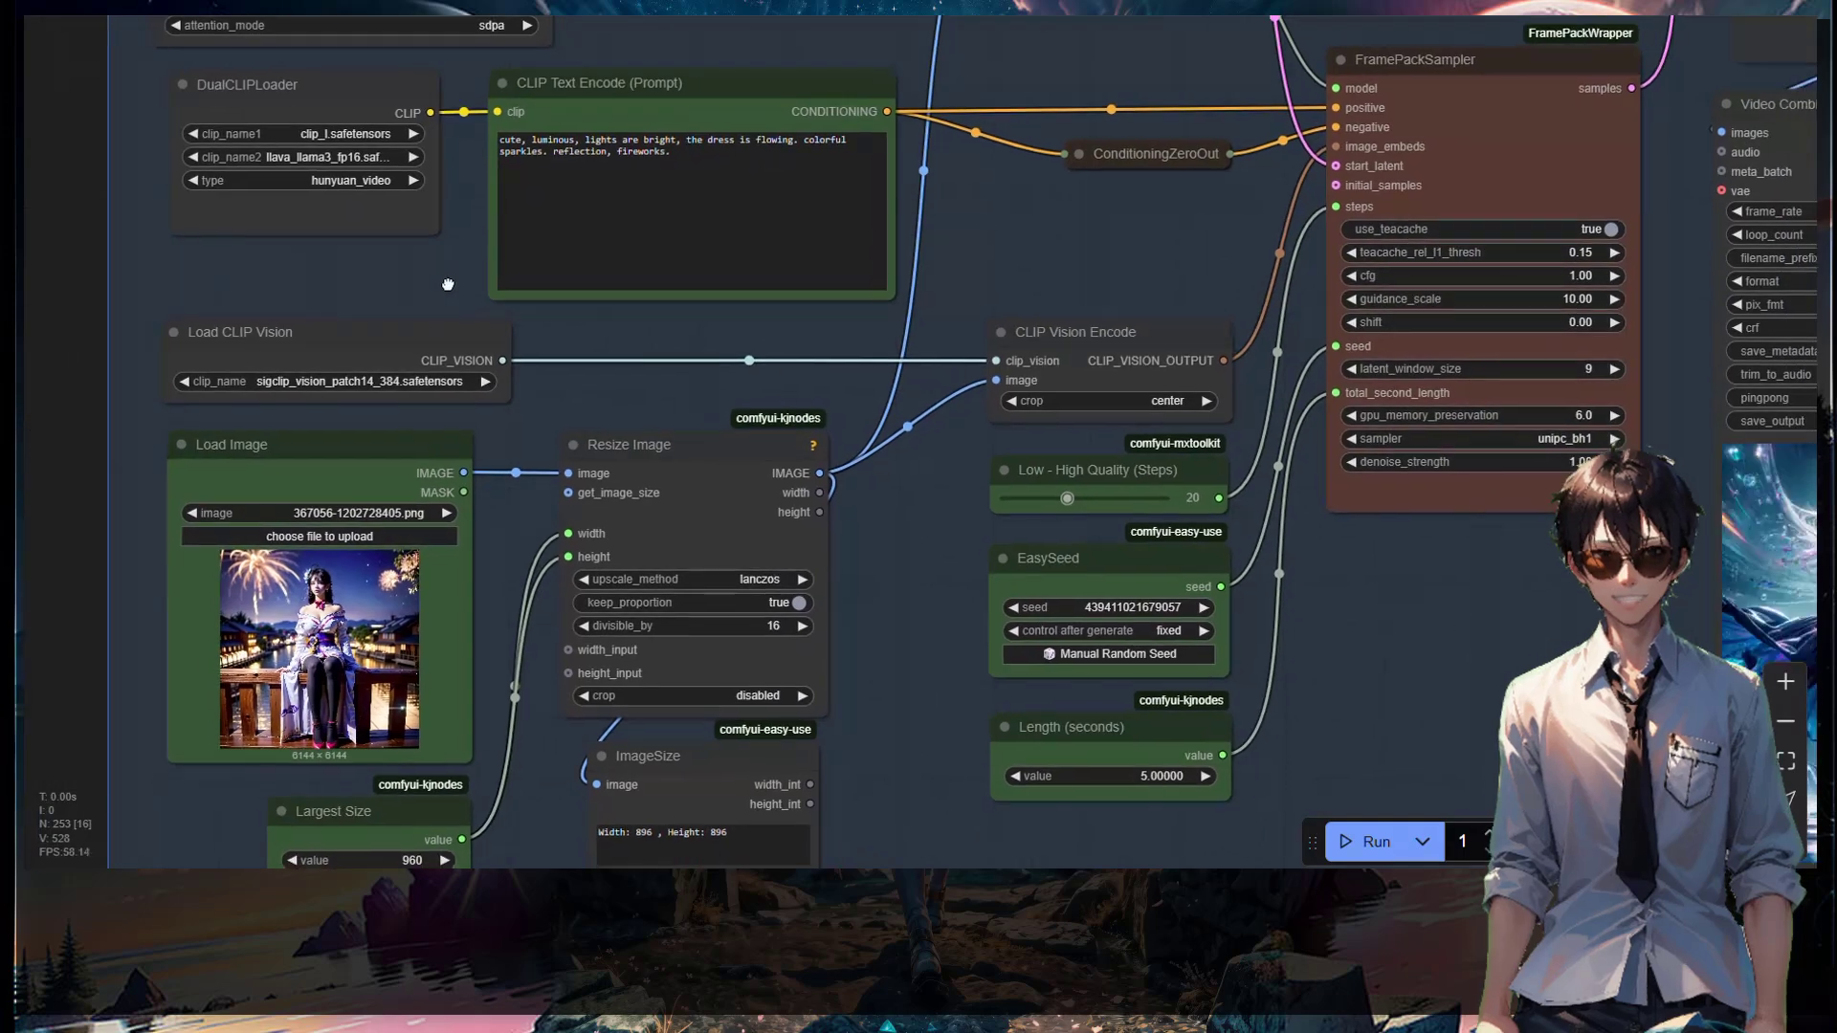
left_click_drag(448, 284, 443, 282)
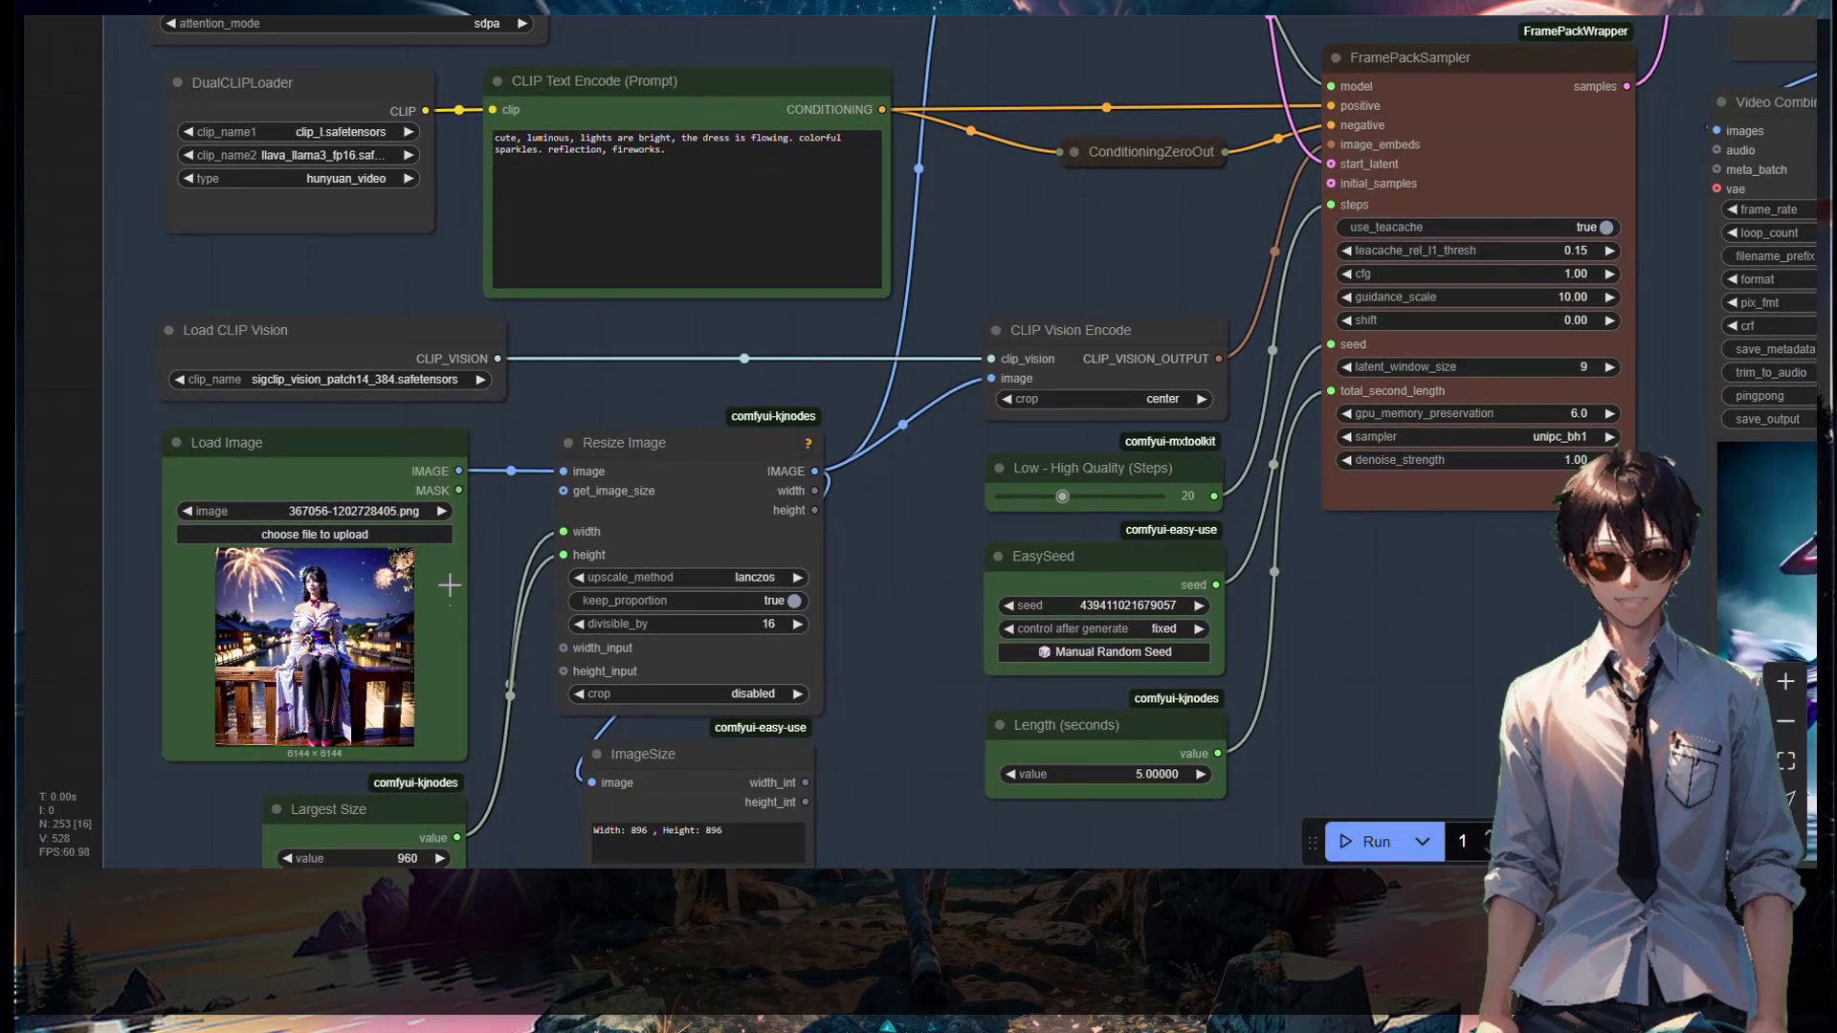
left_click_drag(449, 584, 446, 524)
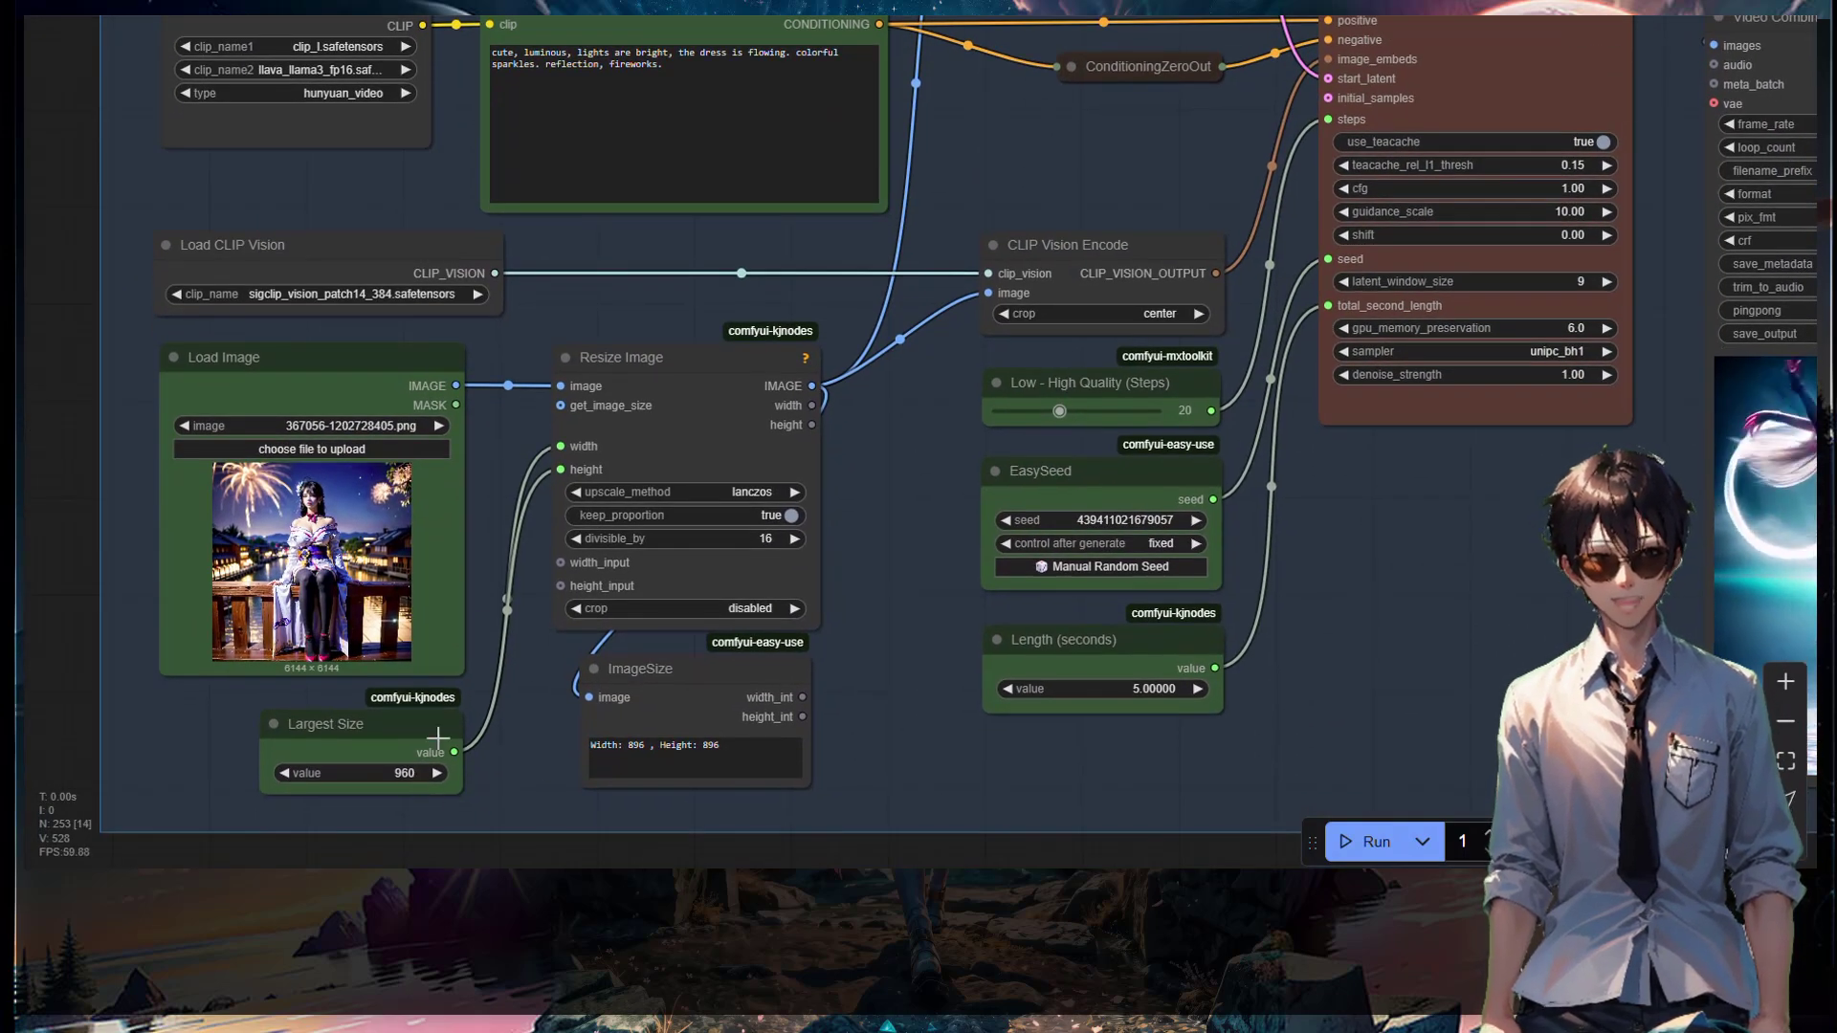
left_click_drag(473, 455, 416, 527)
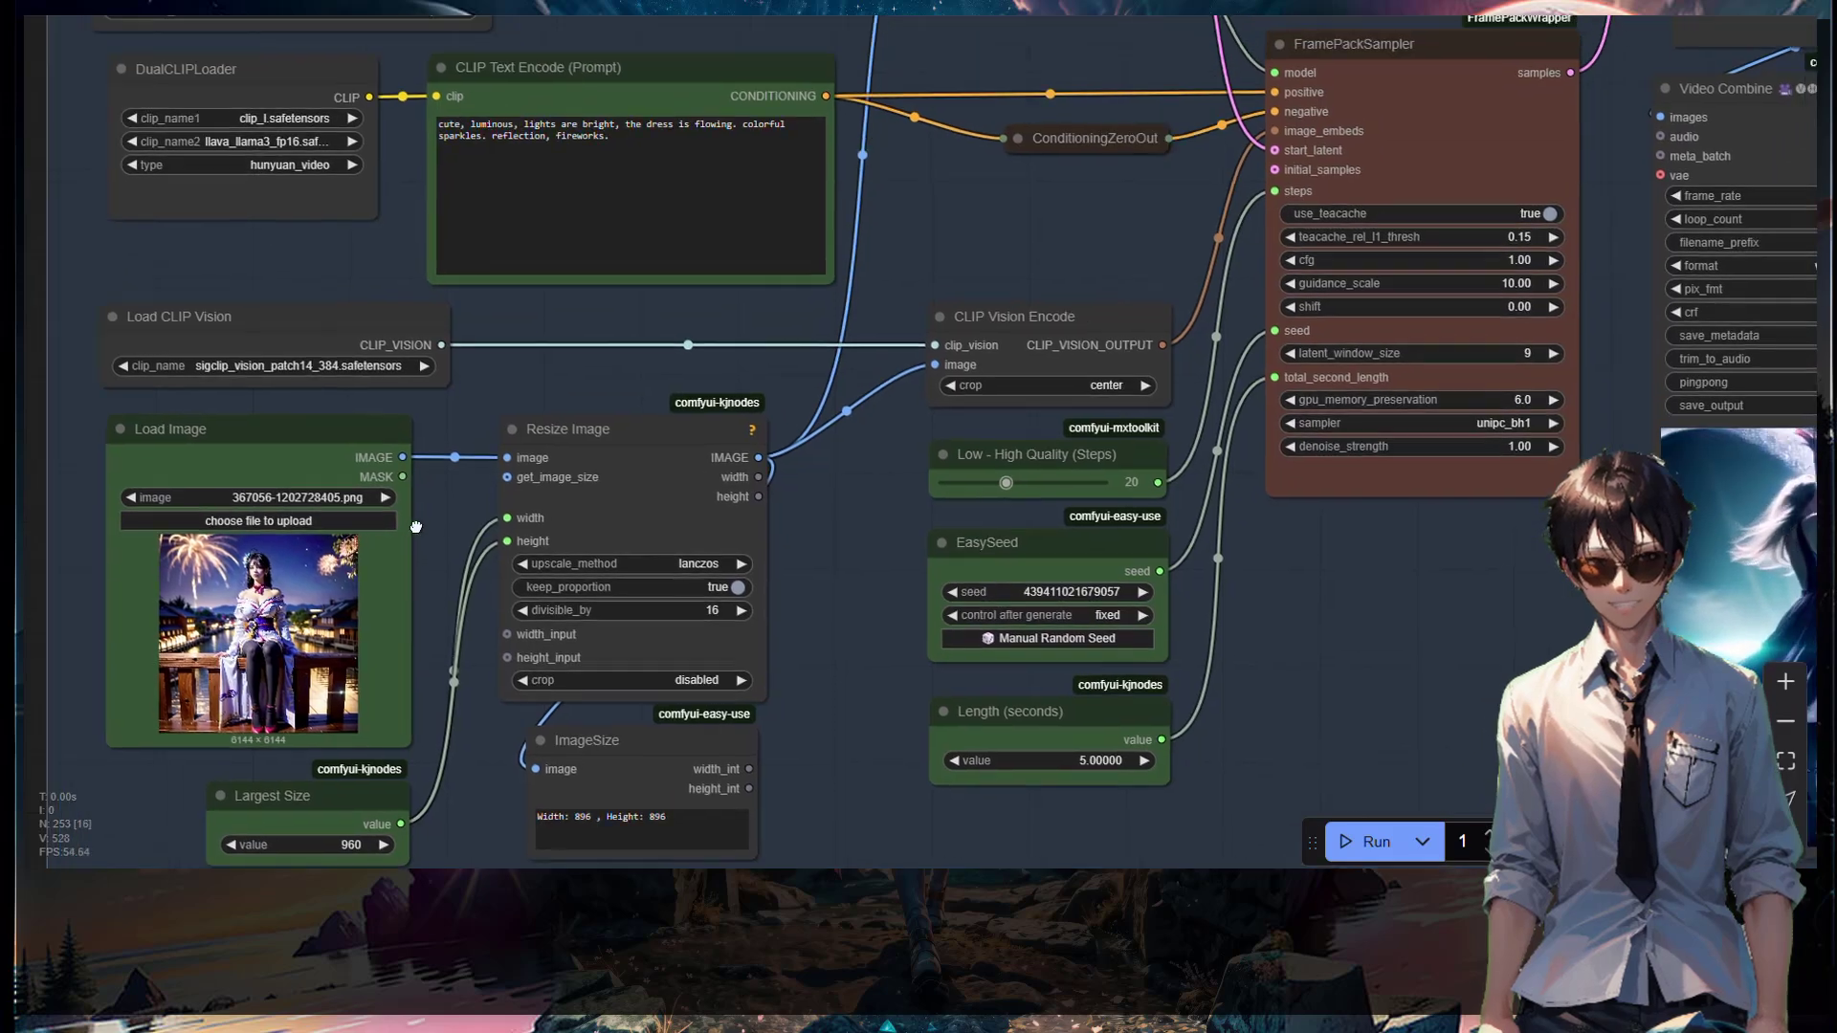
scroll(432, 591, "up", 2)
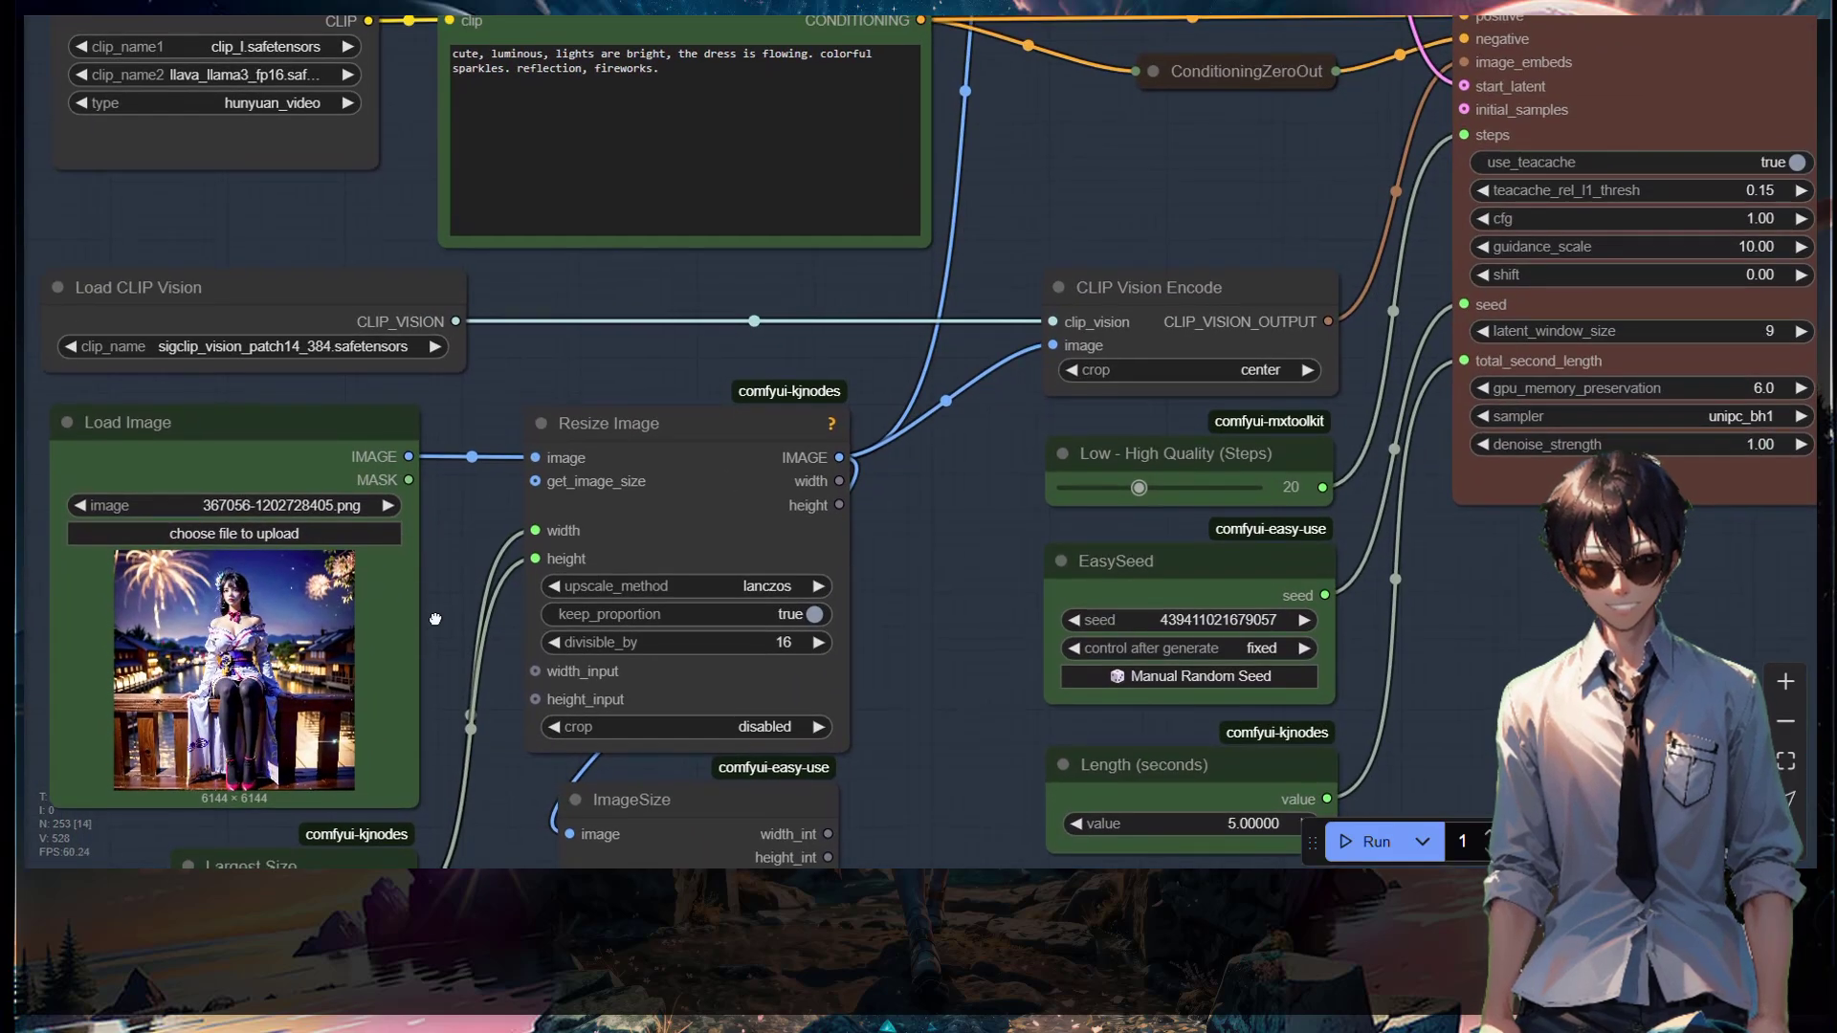
scroll(450, 624, "up", 4)
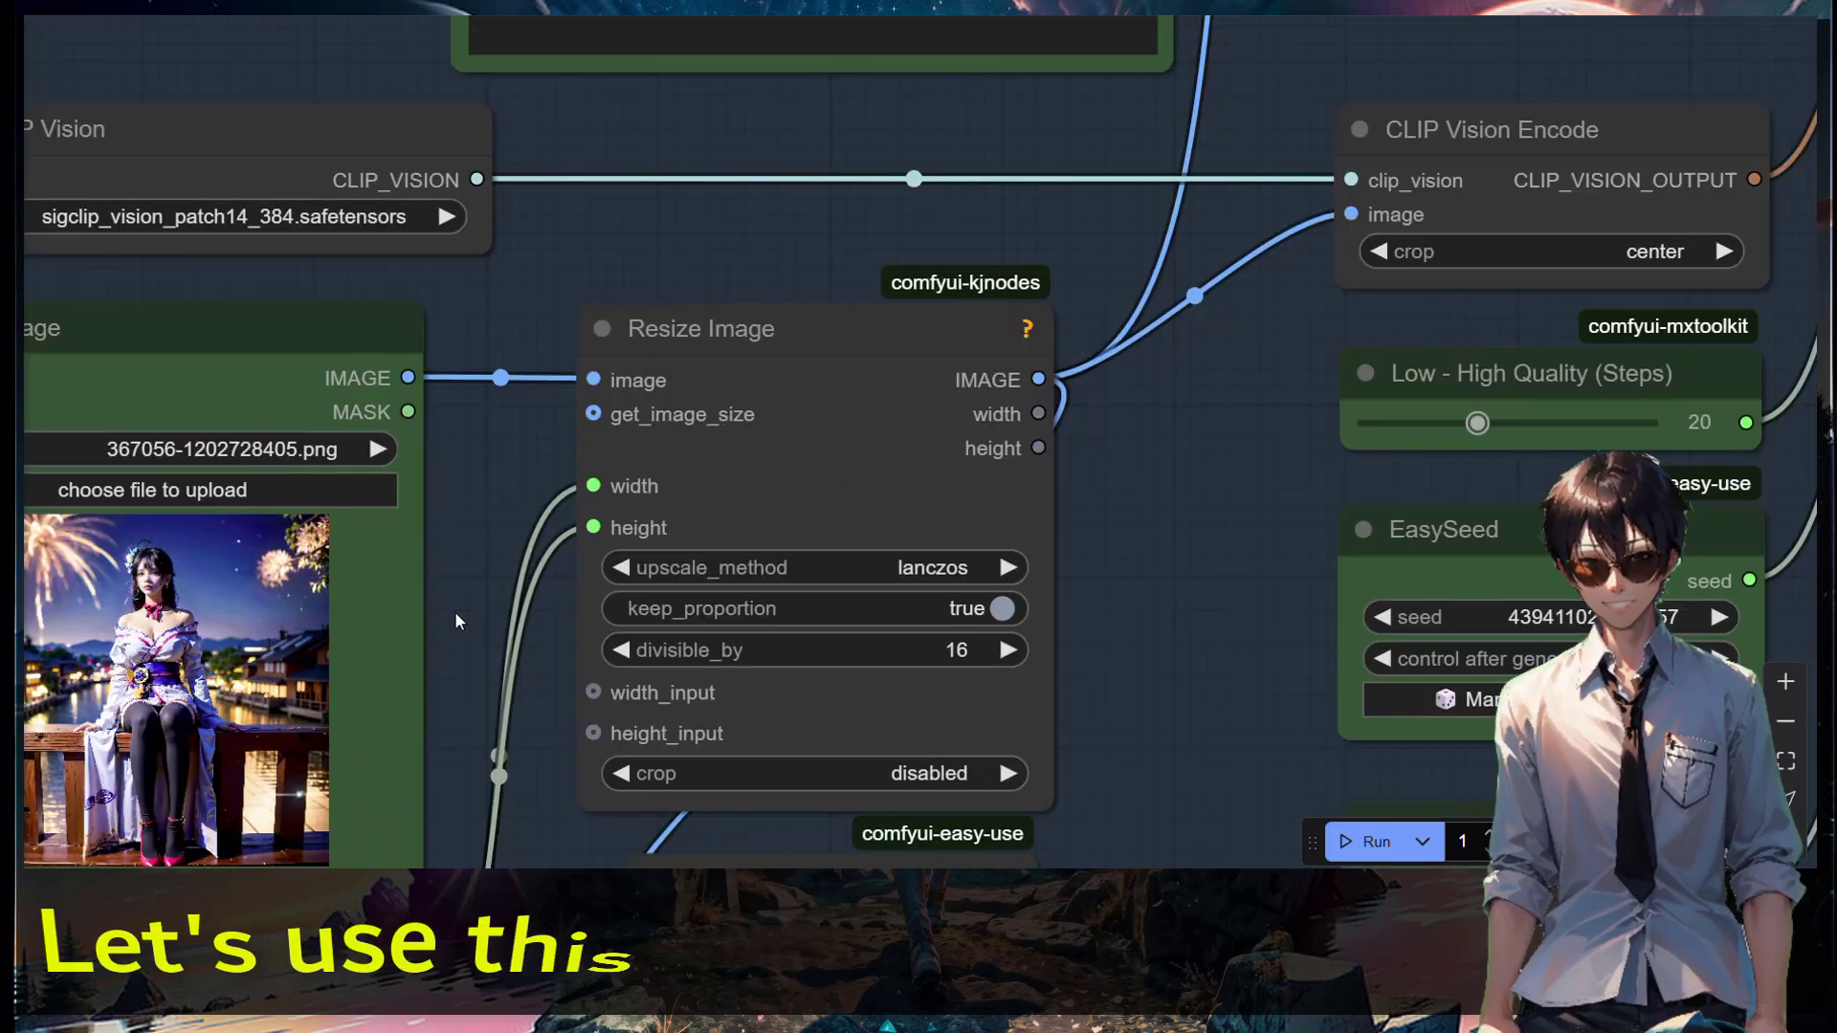
left_click_drag(456, 623, 861, 375)
scroll(673, 382, "up", 5)
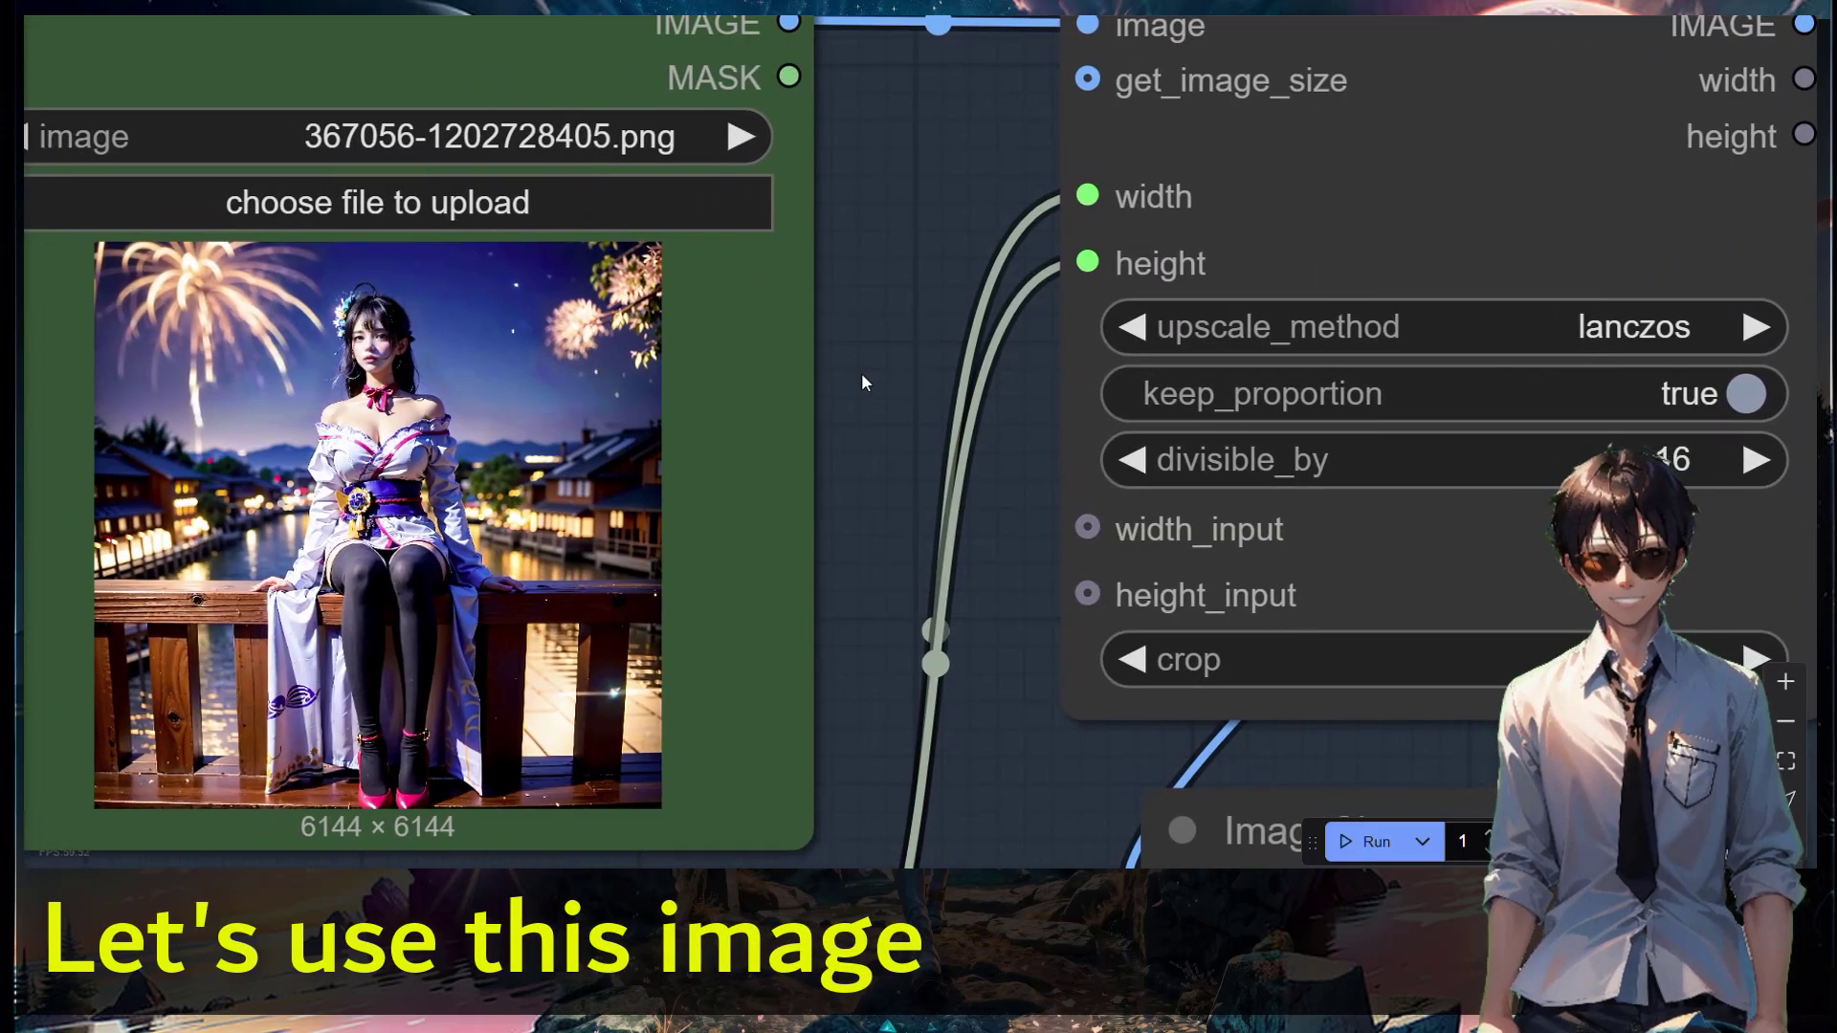
Examine the start image, the description prompt in CLIP Text Encode, and the sampler, steps, seed and length settings.
left_click_drag(862, 379, 862, 377)
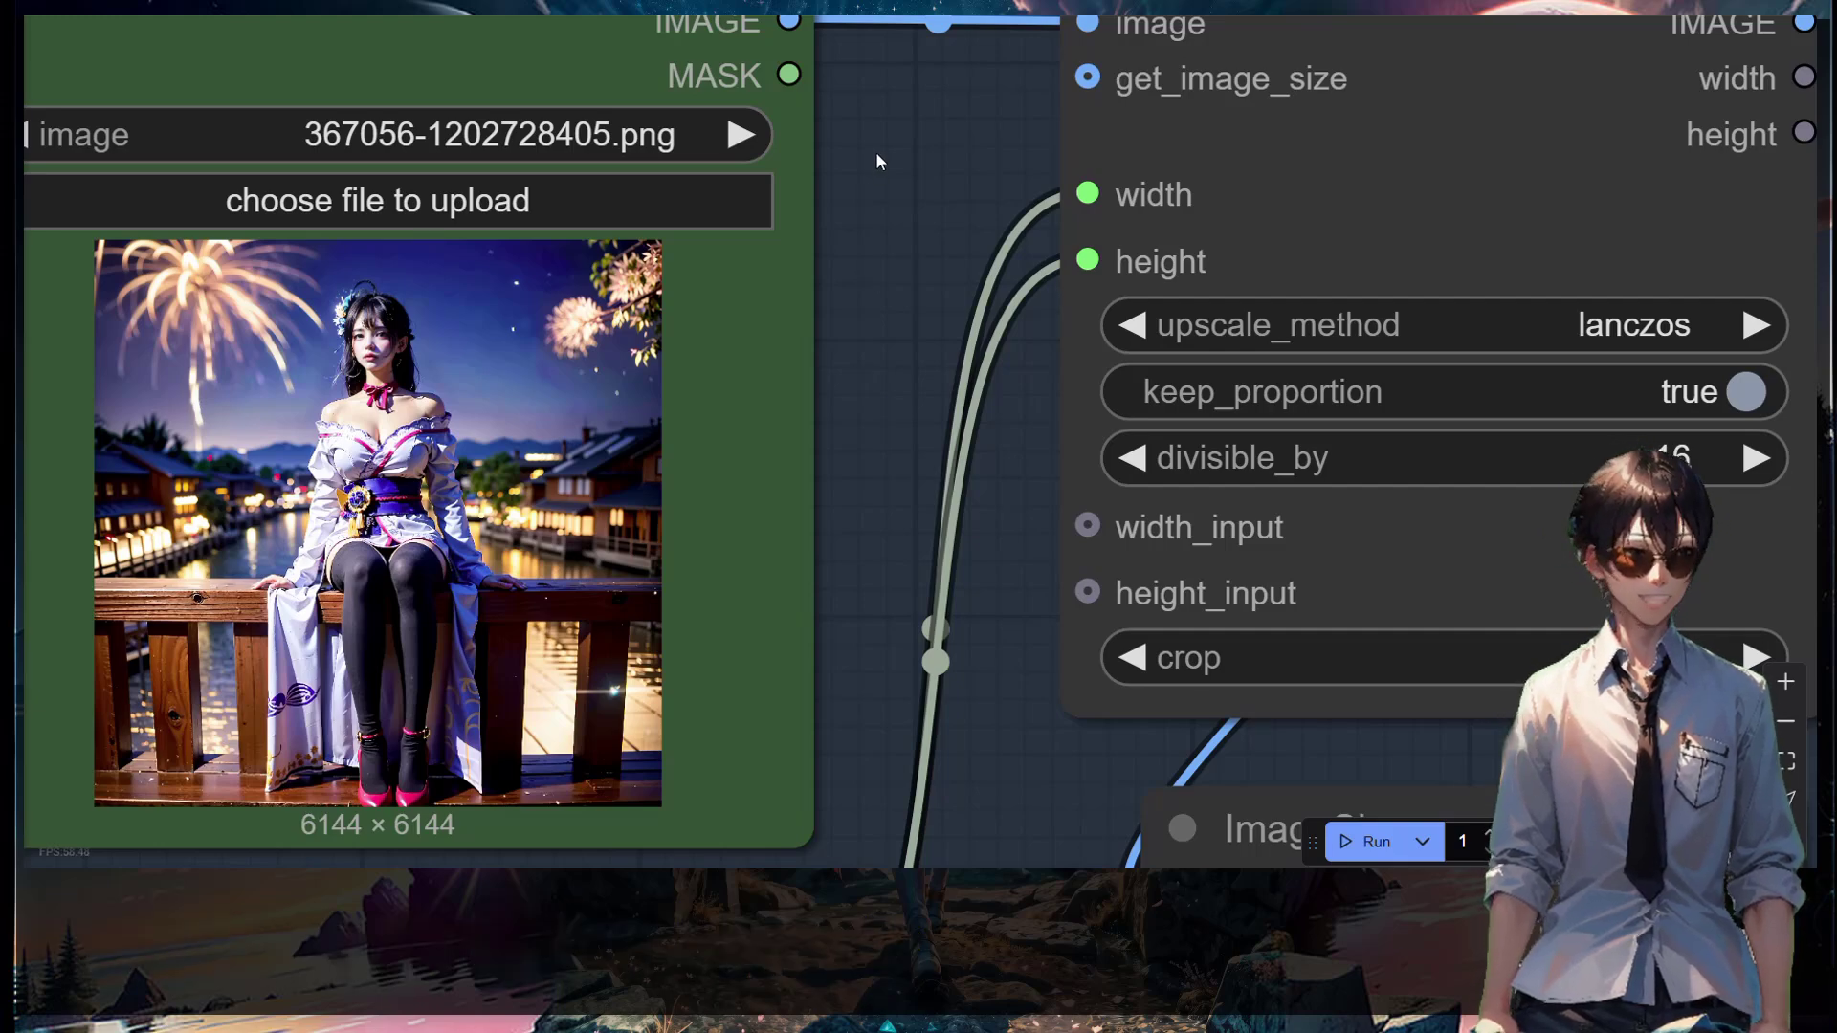
scroll(876, 151, "down", 5)
left_click_drag(914, 4, 881, 549)
scroll(744, 703, "up", 2)
left_click_drag(989, 676, 574, 738)
scroll(574, 738, "up", 3)
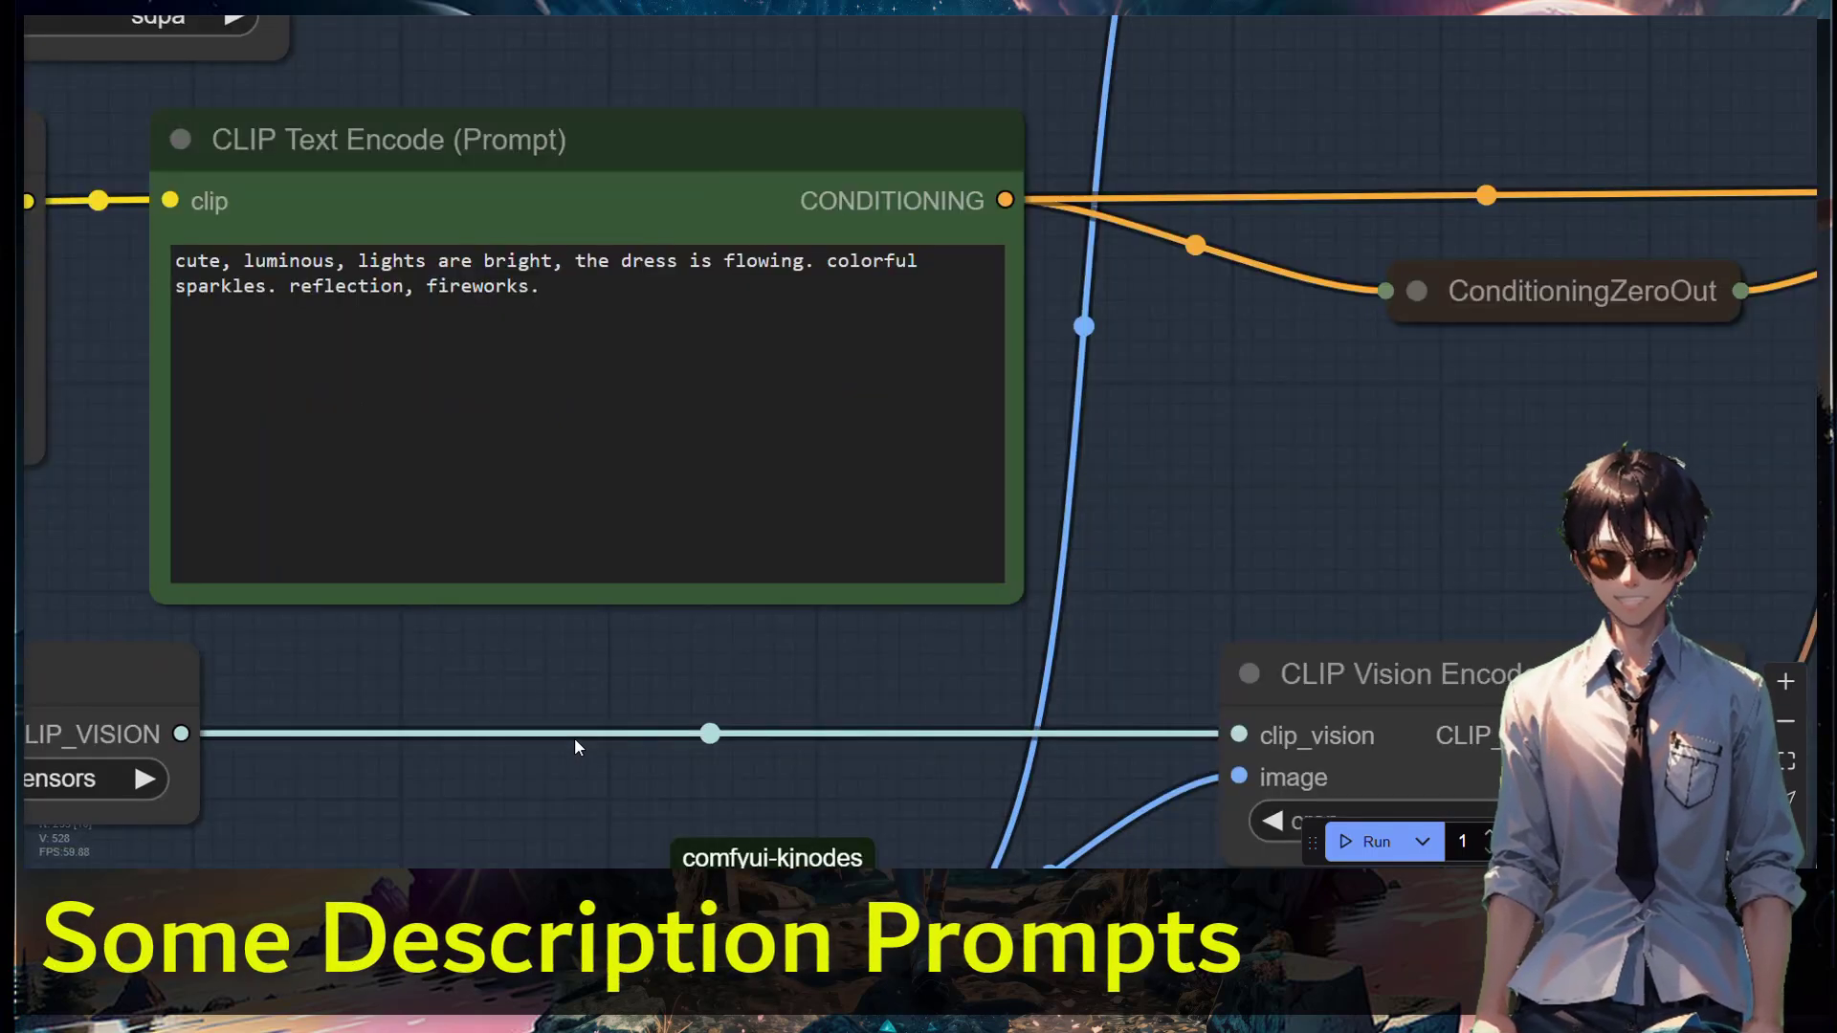
scroll(574, 738, "down", 5)
left_click_drag(574, 737, 529, 483)
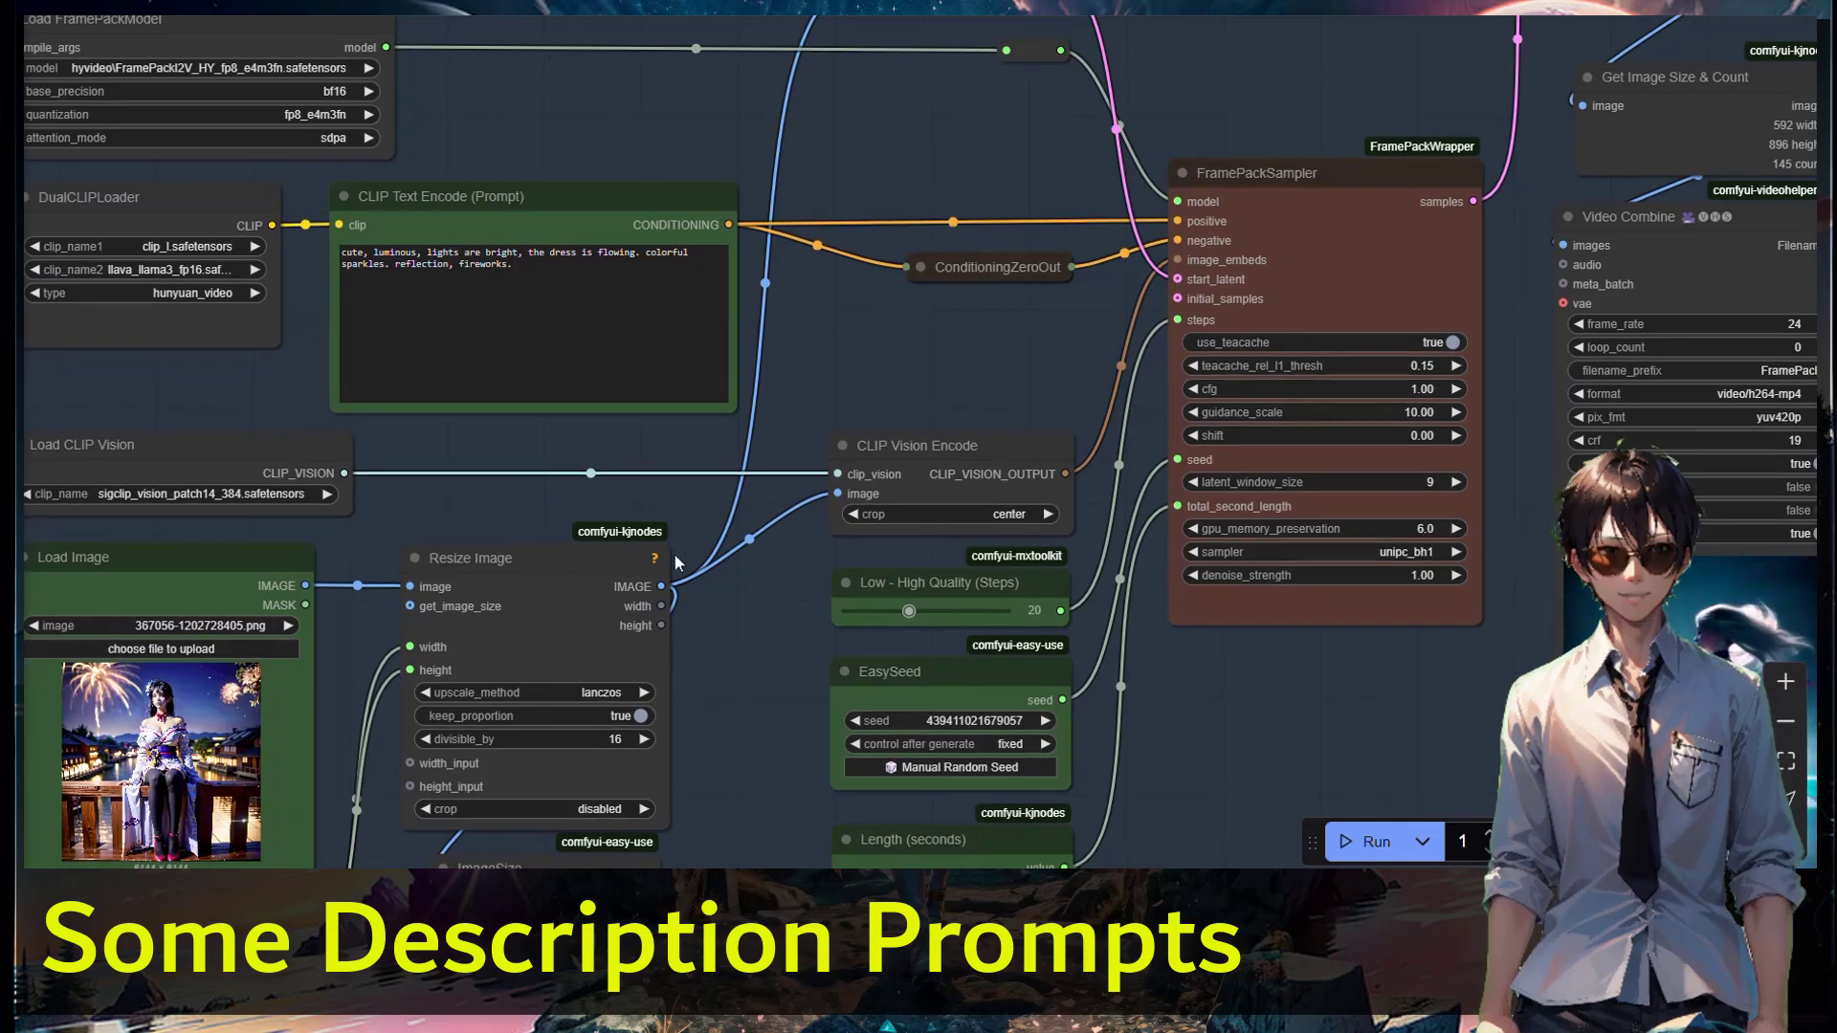
left_click_drag(673, 553, 369, 439)
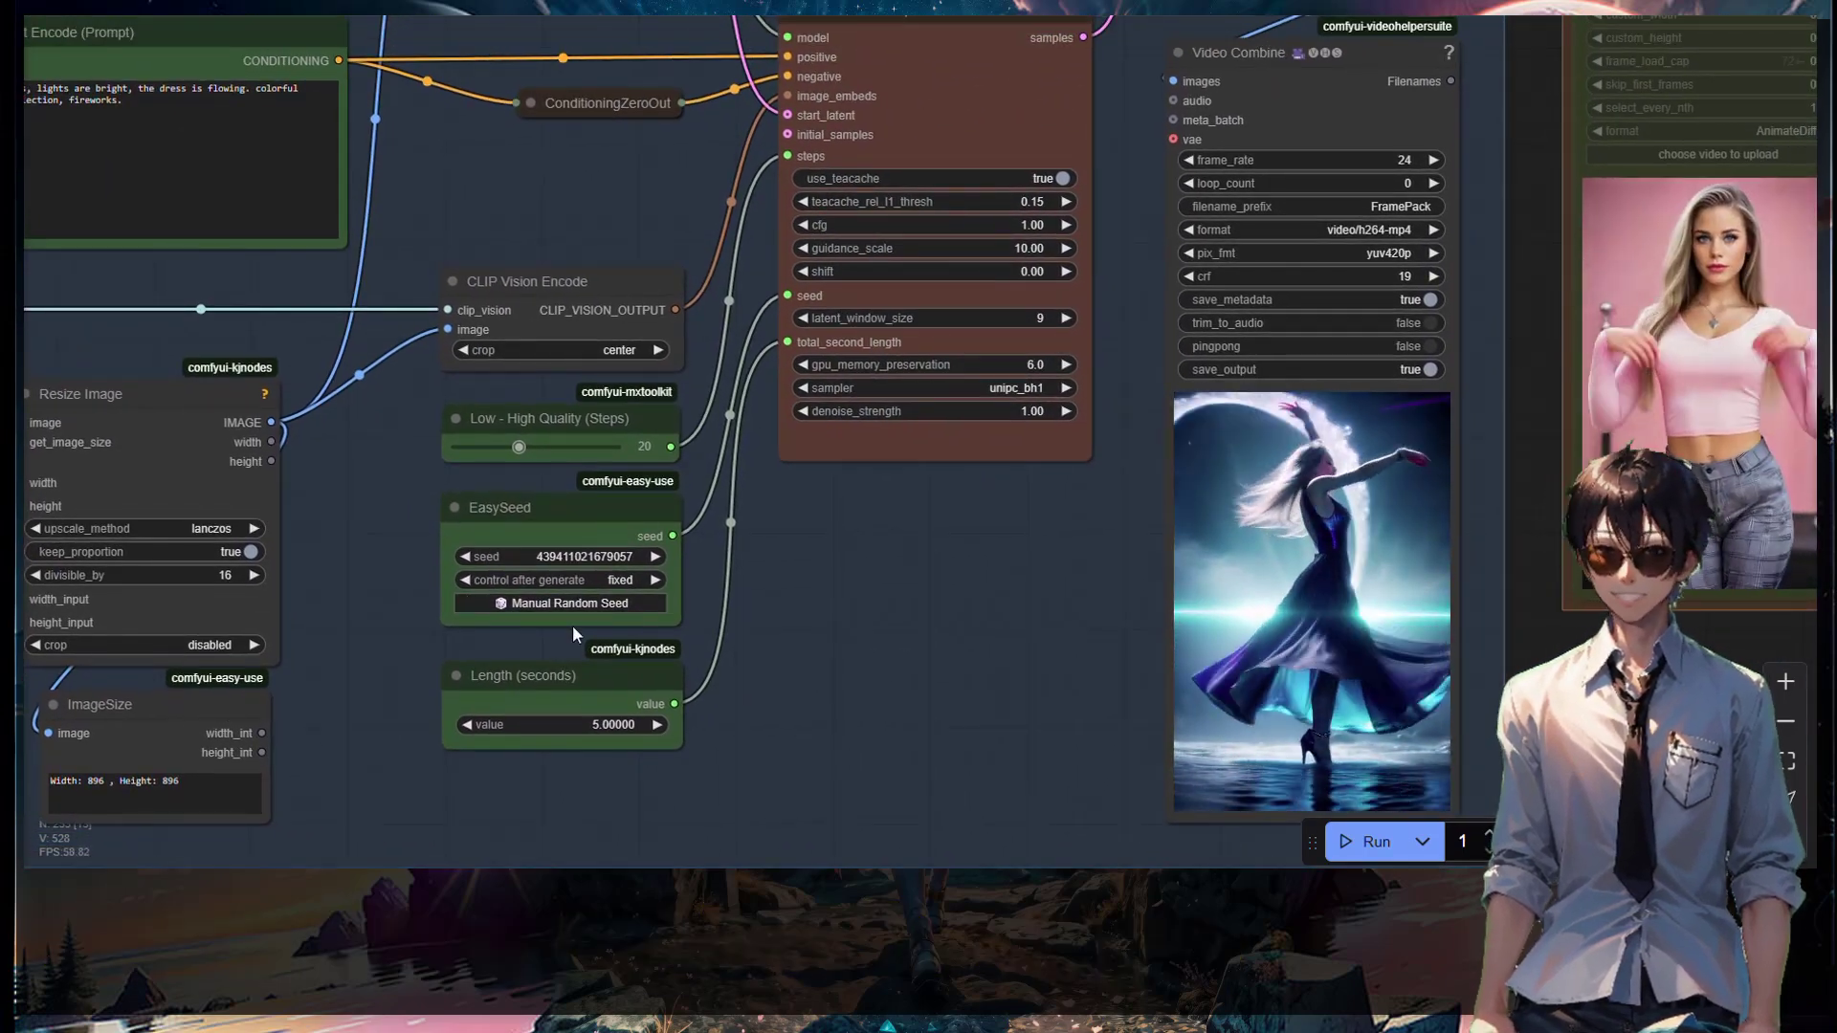
Run the Withstanding Fast Image to Video workflow once on the fireworks start image.
scroll(572, 623, "down", 3)
left_click_drag(960, 650, 834, 647)
scroll(964, 657, "down", 2)
scroll(938, 693, "up", 2)
scroll(919, 702, "down", 1)
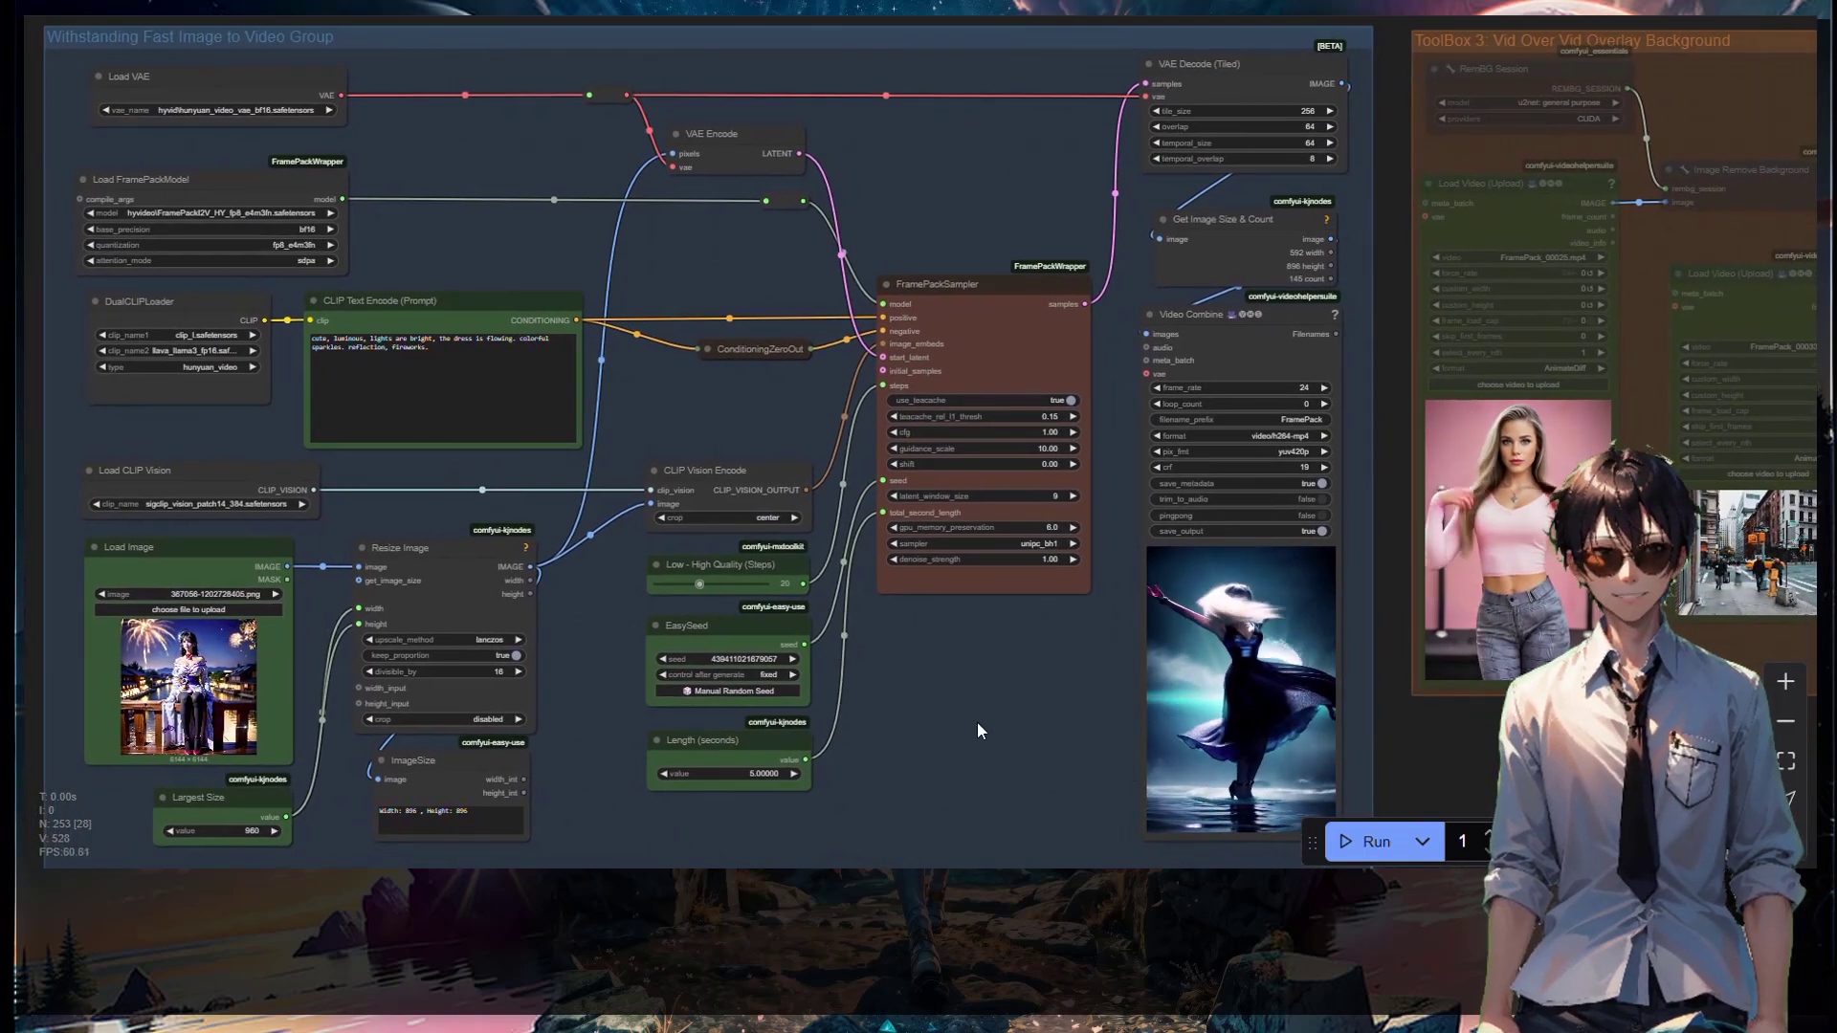
left_click(1361, 842)
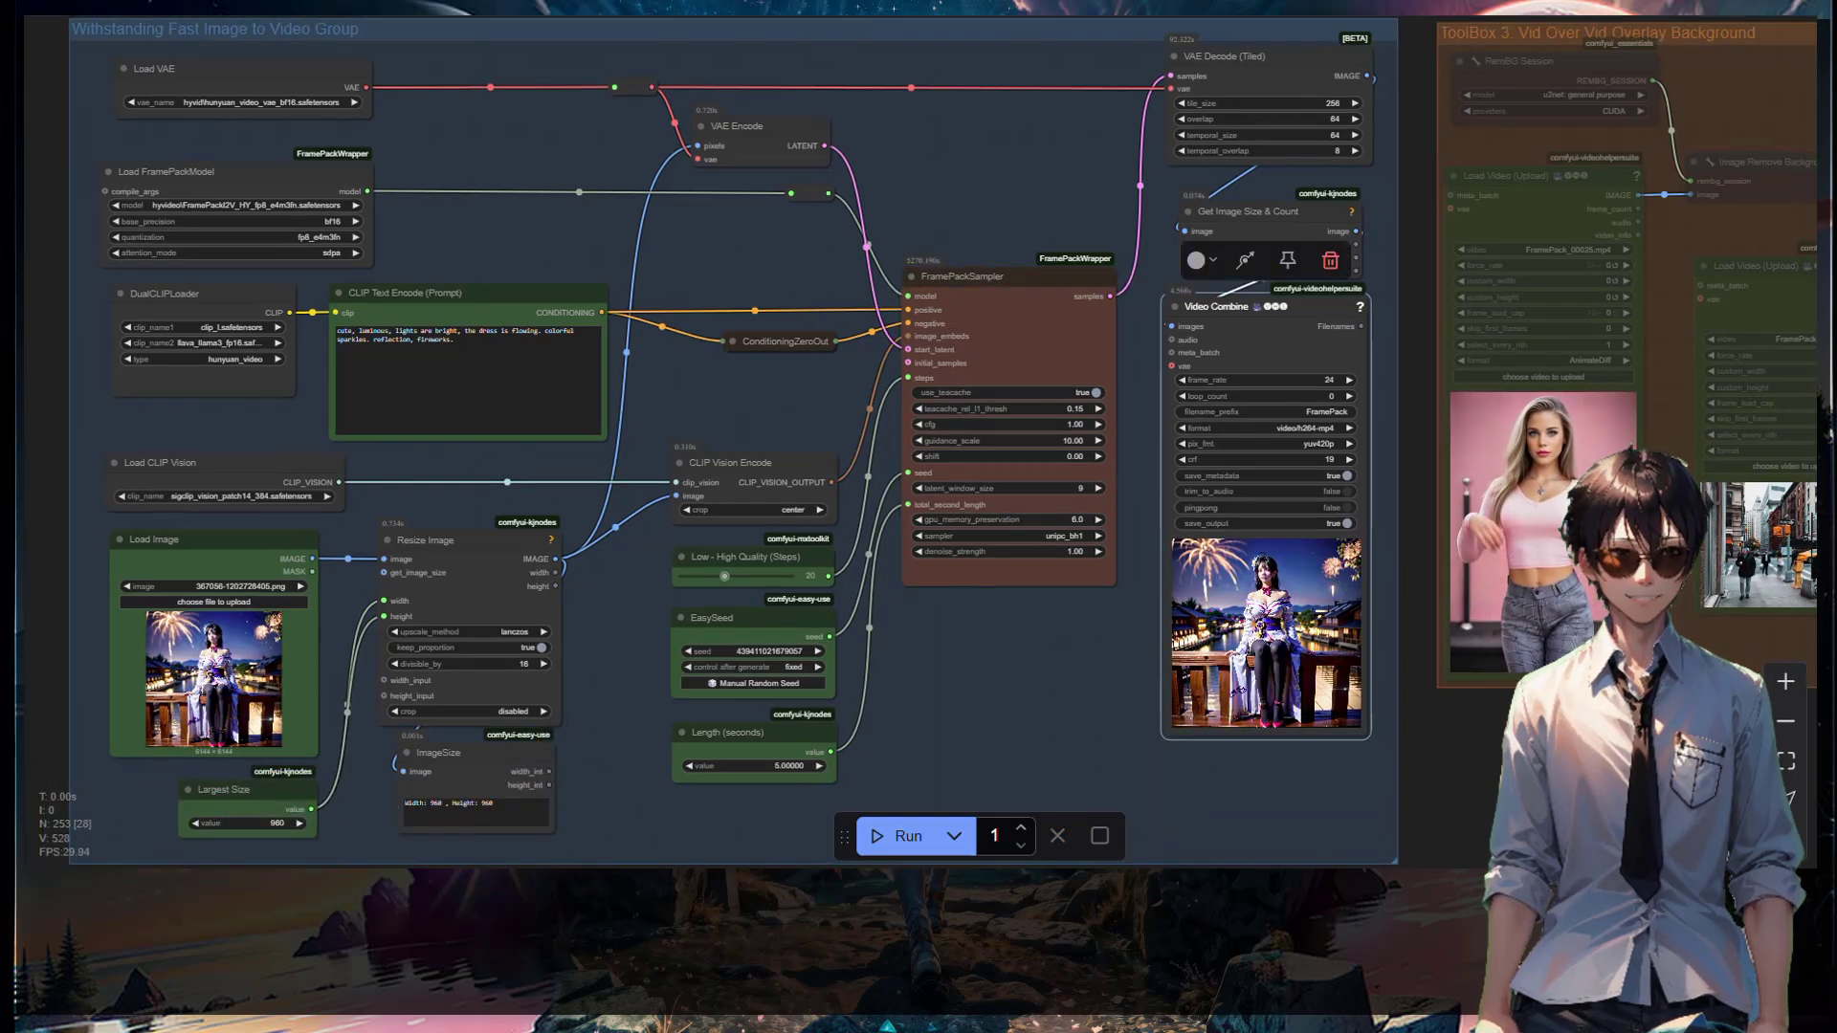
Inspect the generated fireworks video in the Video Combine node, and return to an overview of the image-to-video group.
scroll(1150, 693, "up", 5)
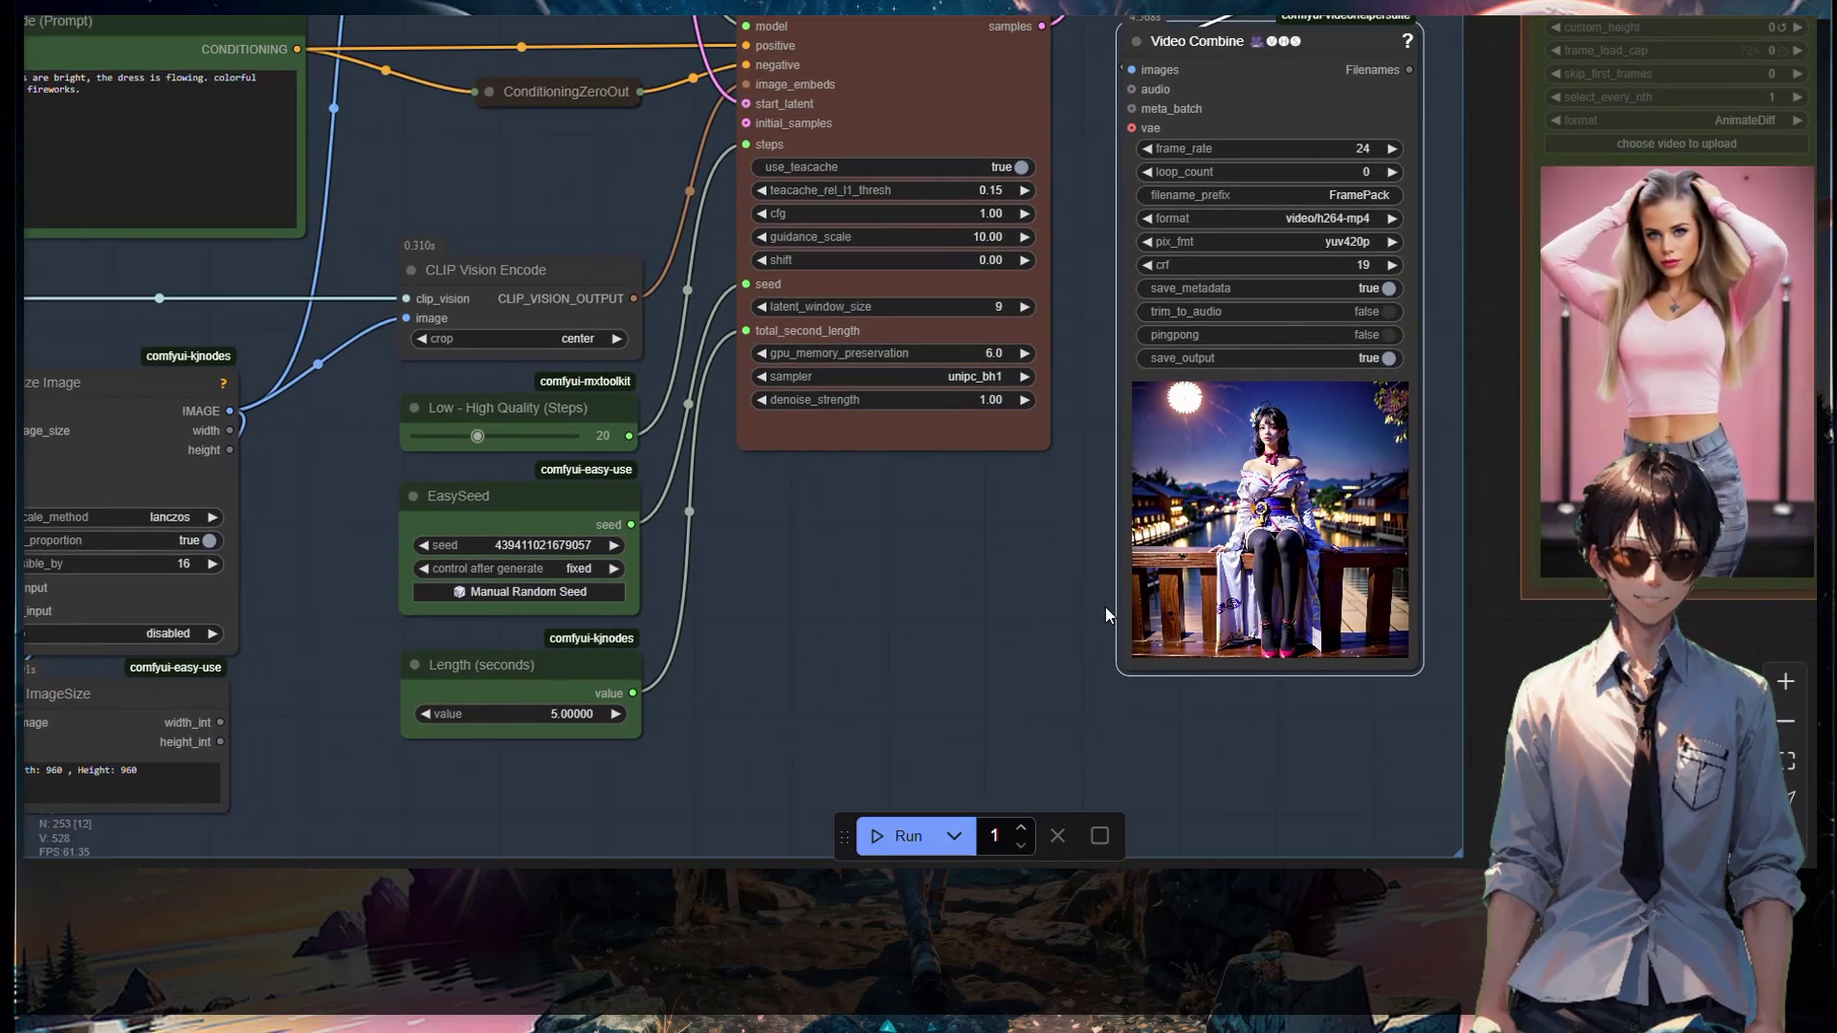
scroll(1105, 607, "up", 6)
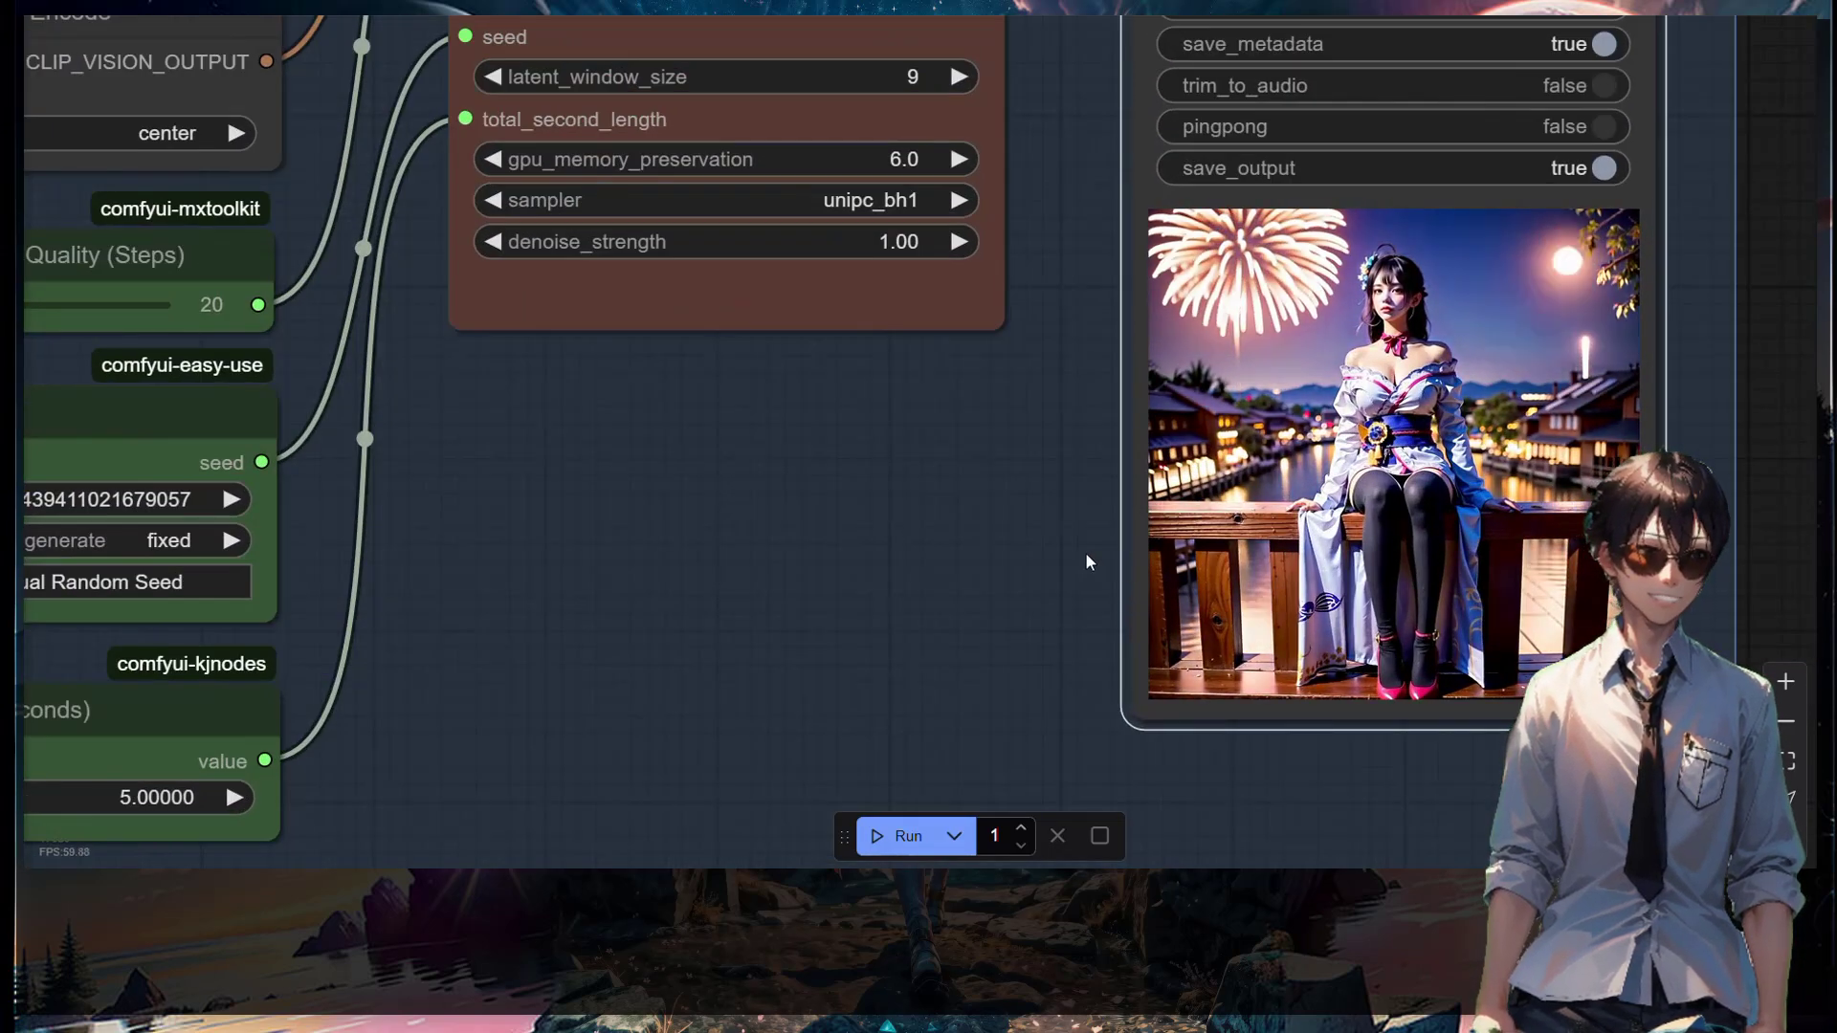
left_click_drag(1085, 562, 678, 512)
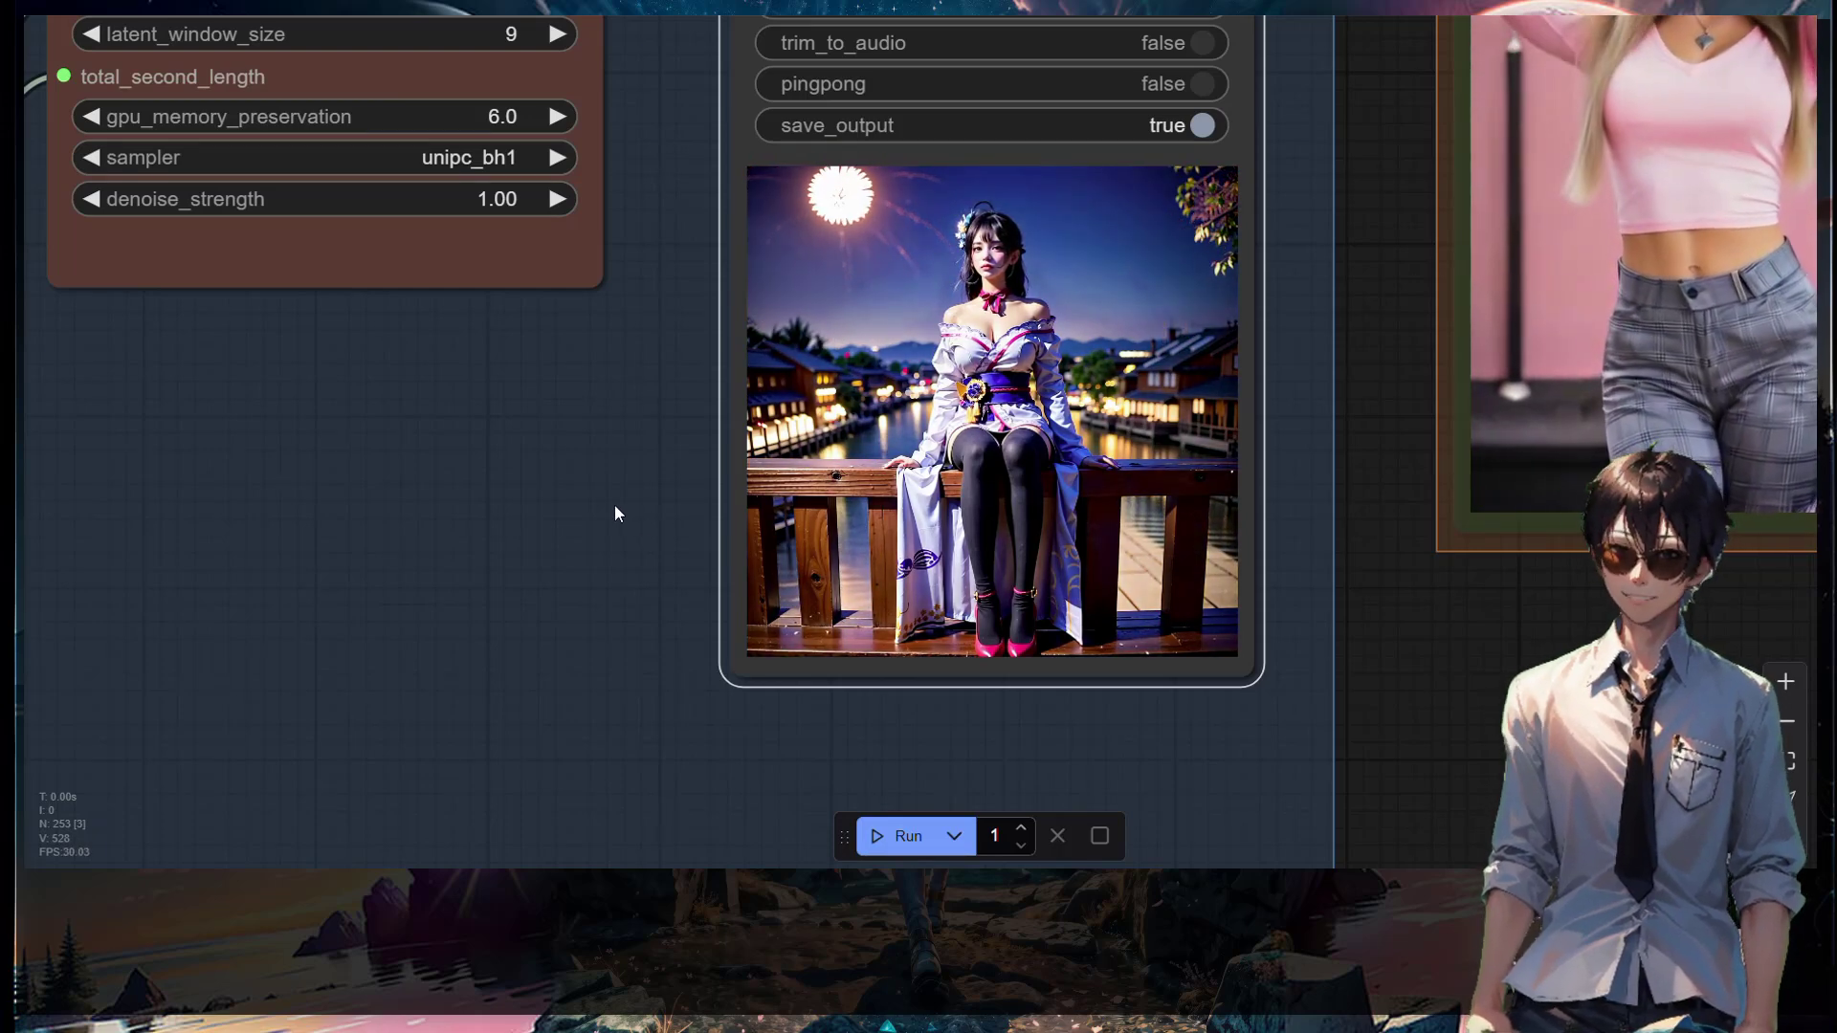
scroll(614, 503, "up", 1)
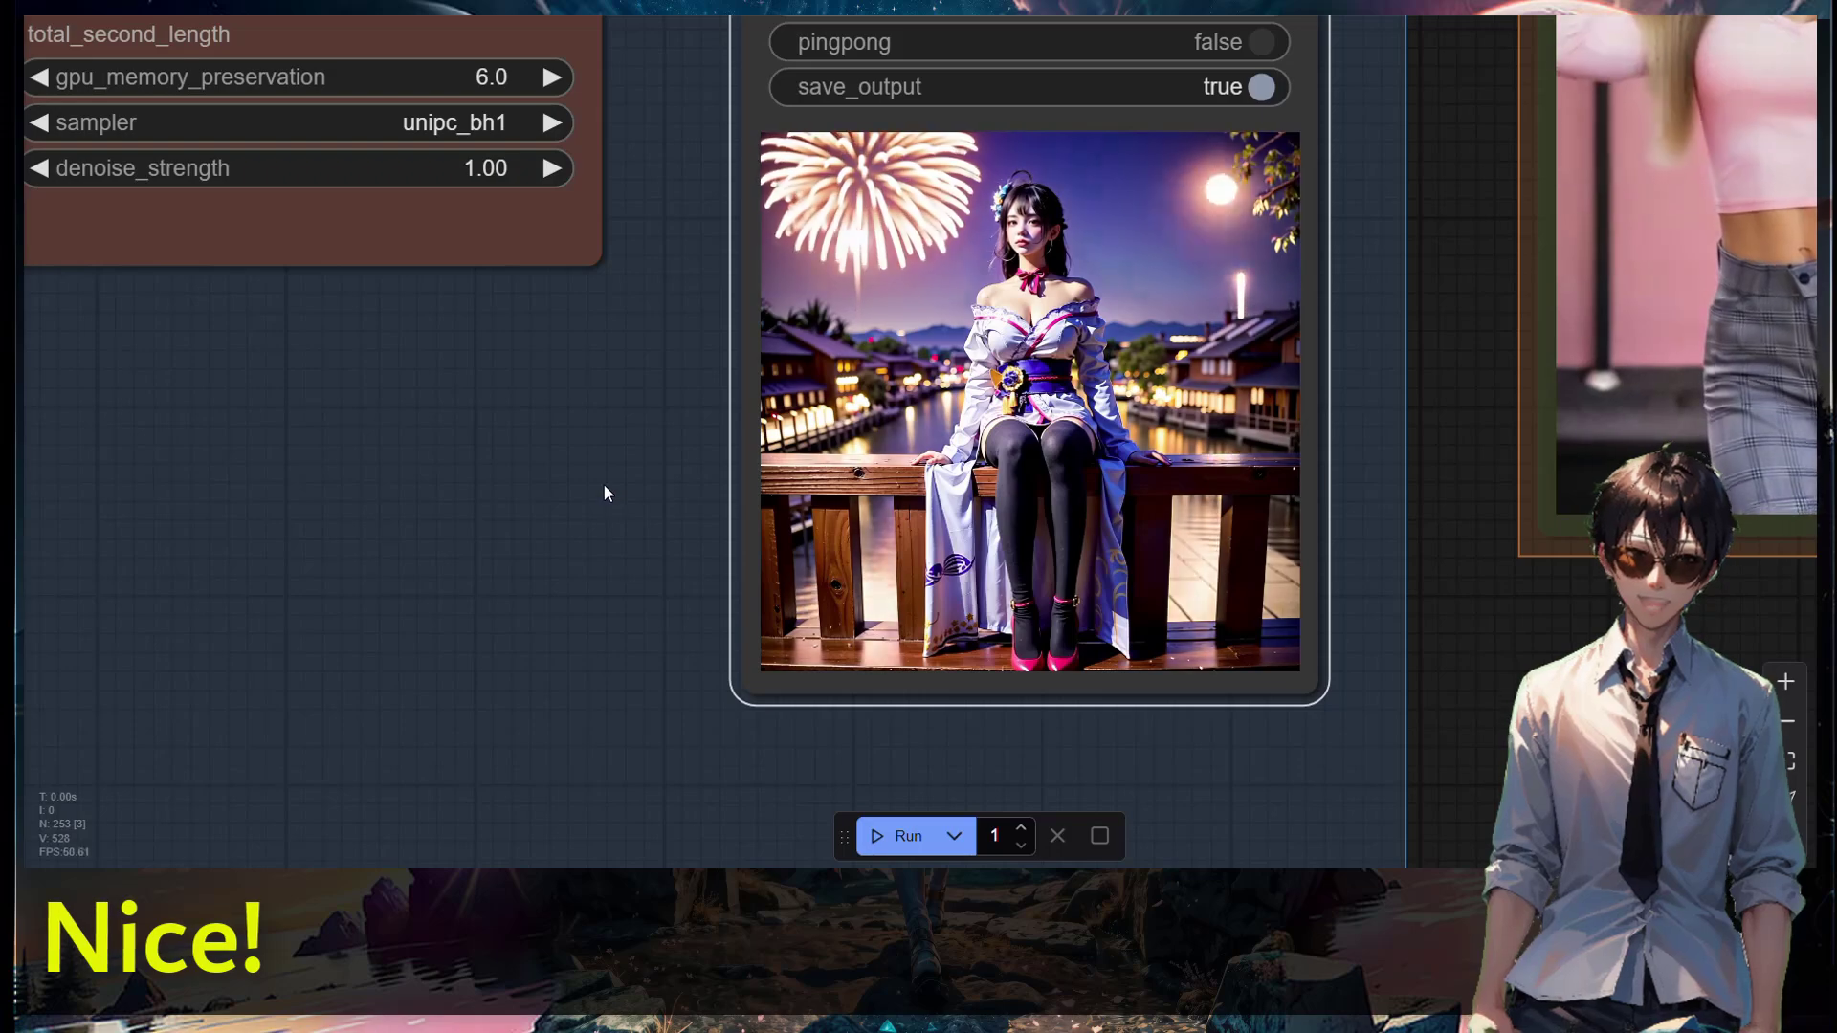
scroll(605, 468, "down", 4)
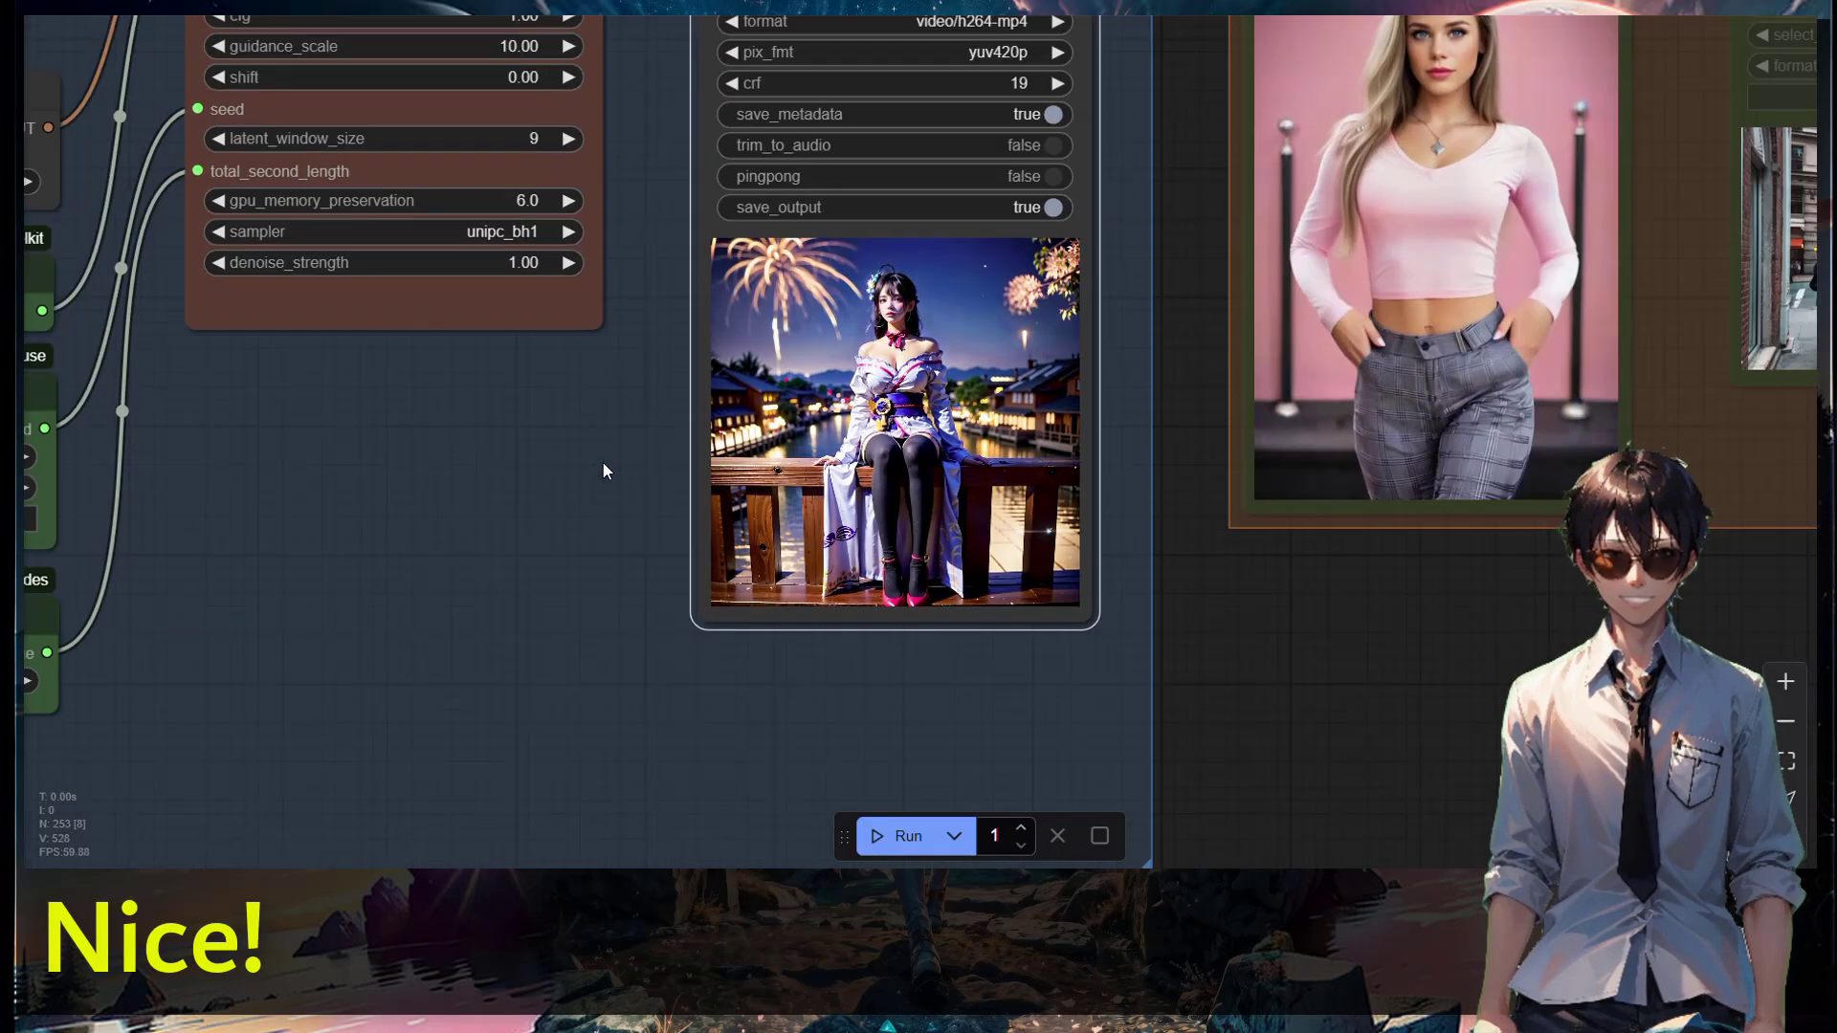
scroll(587, 432, "down", 3)
left_click_drag(587, 433, 758, 649)
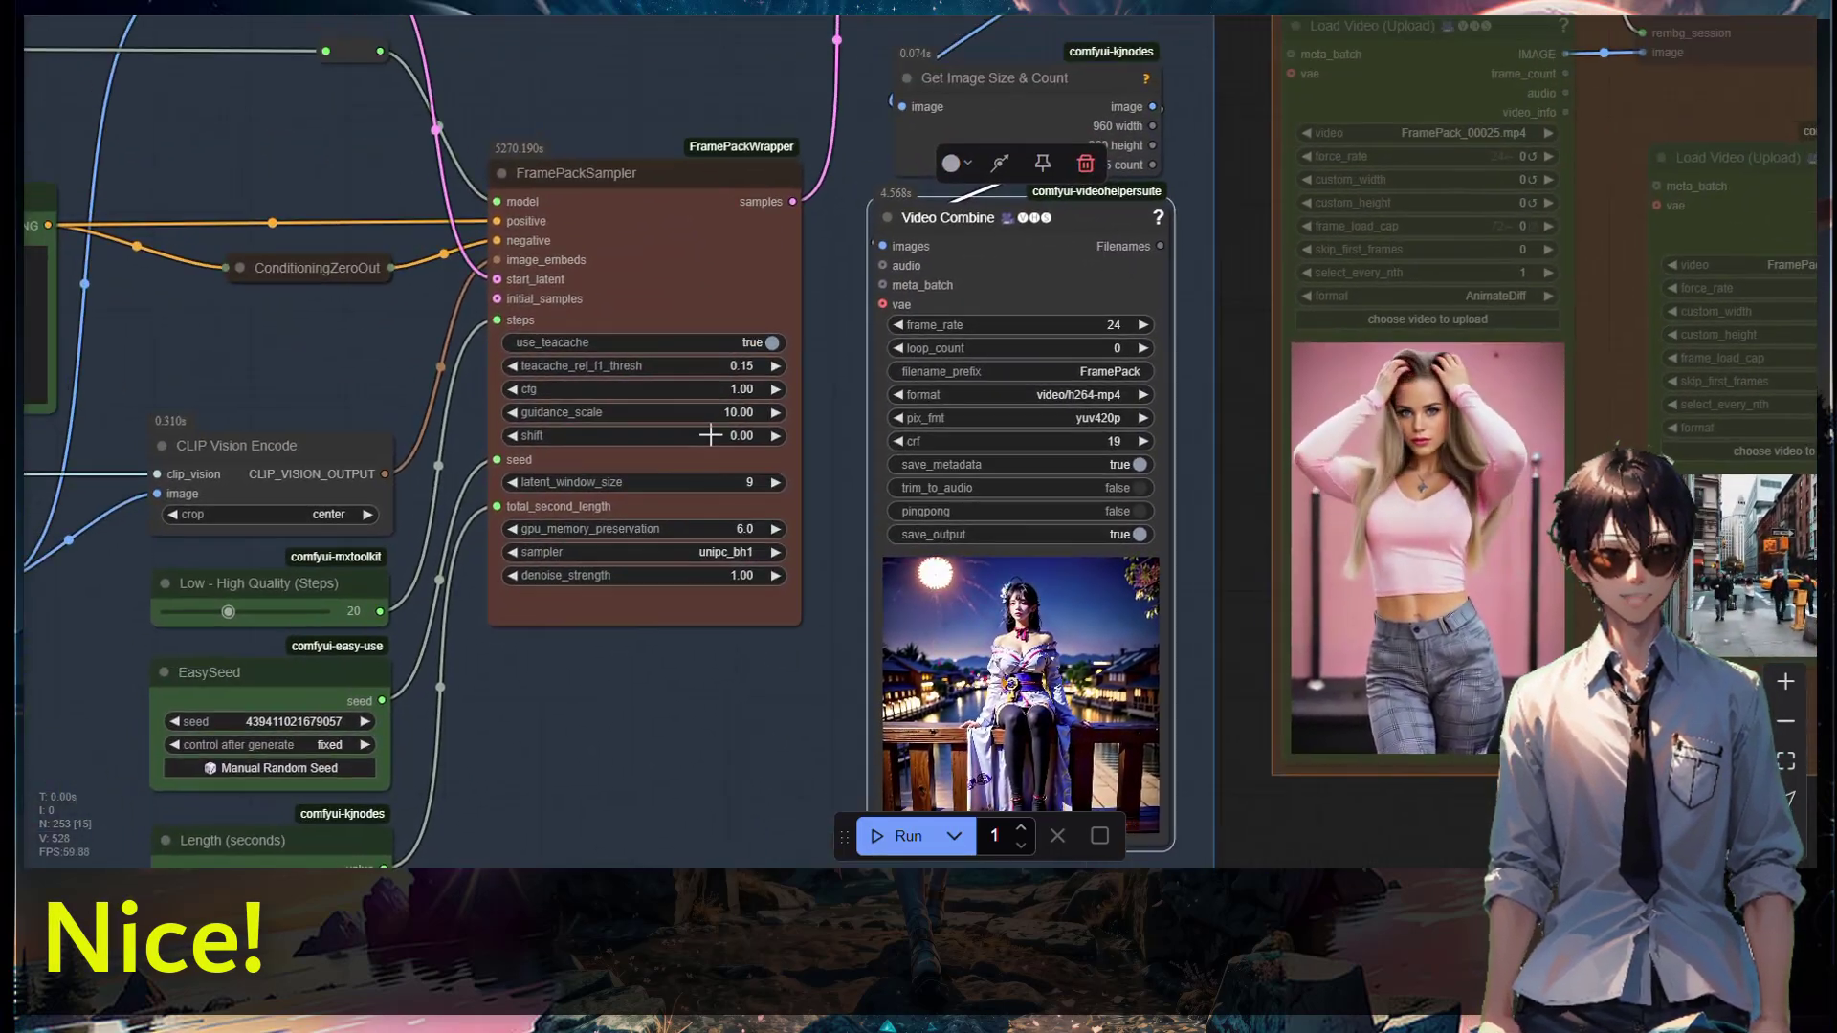
left_click_drag(710, 435, 790, 536)
scroll(790, 453, "down", 3)
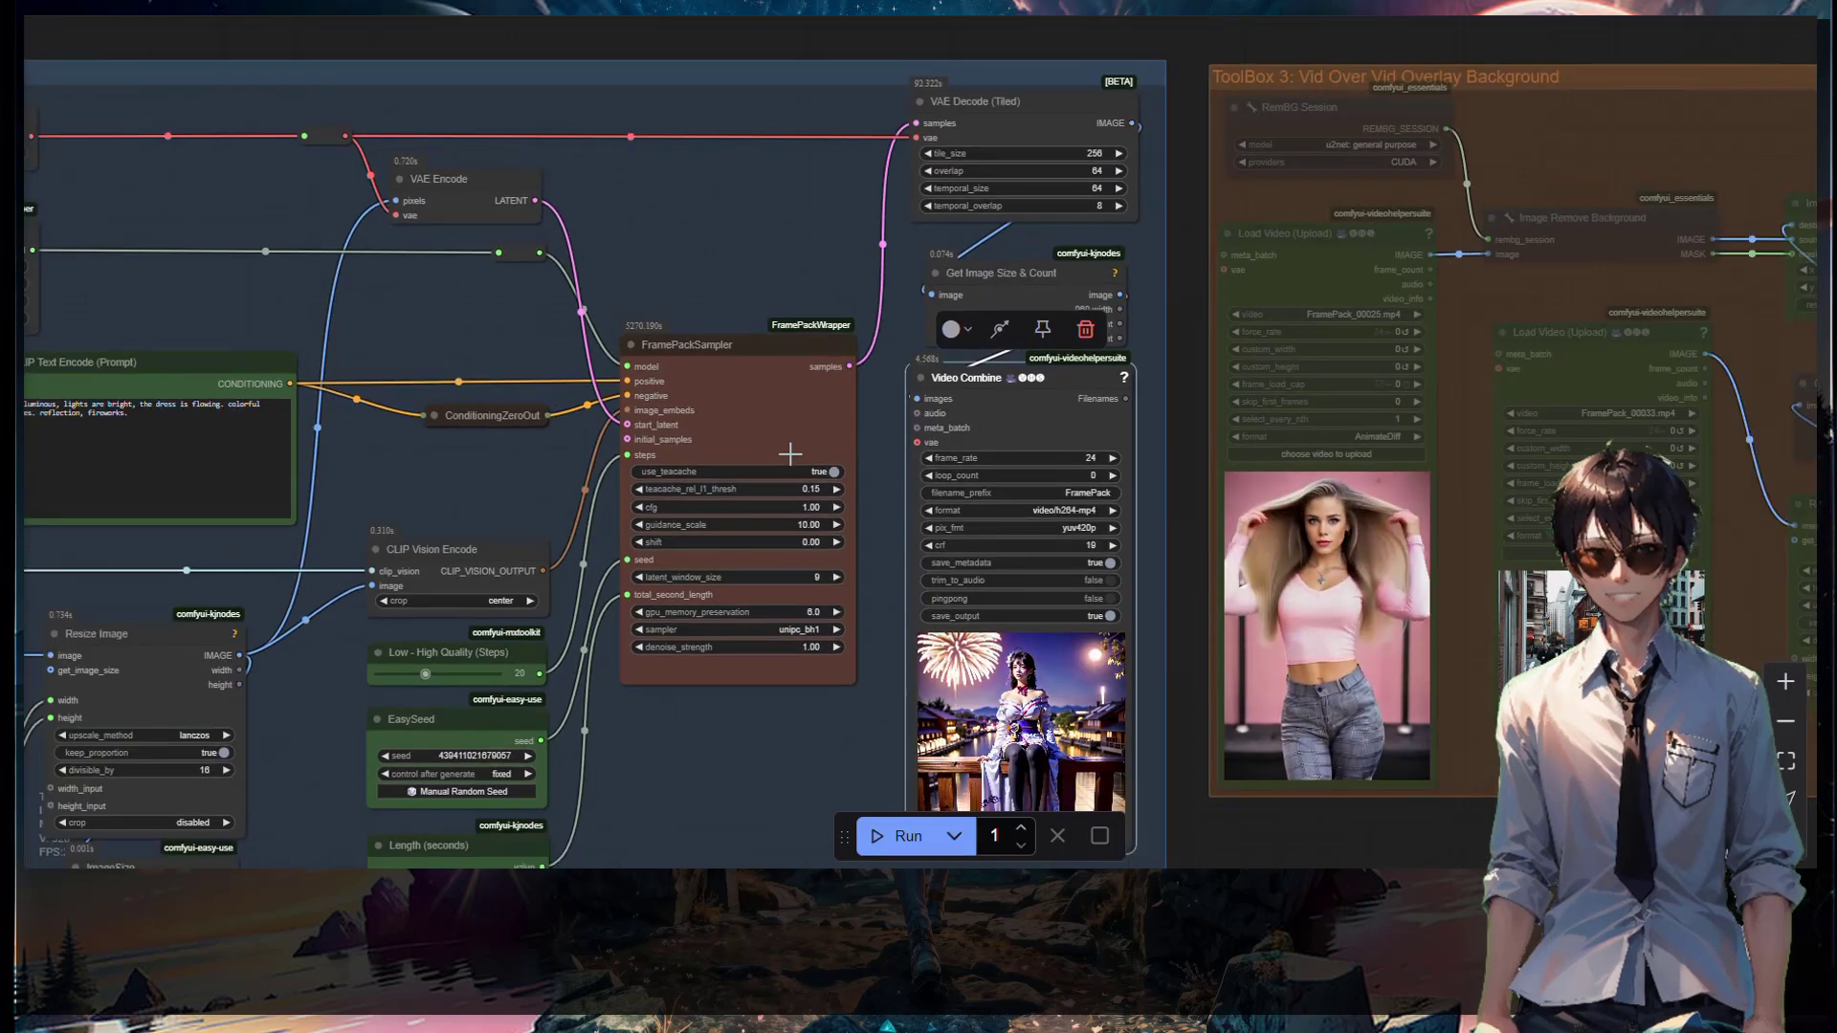
left_click_drag(790, 454, 812, 397)
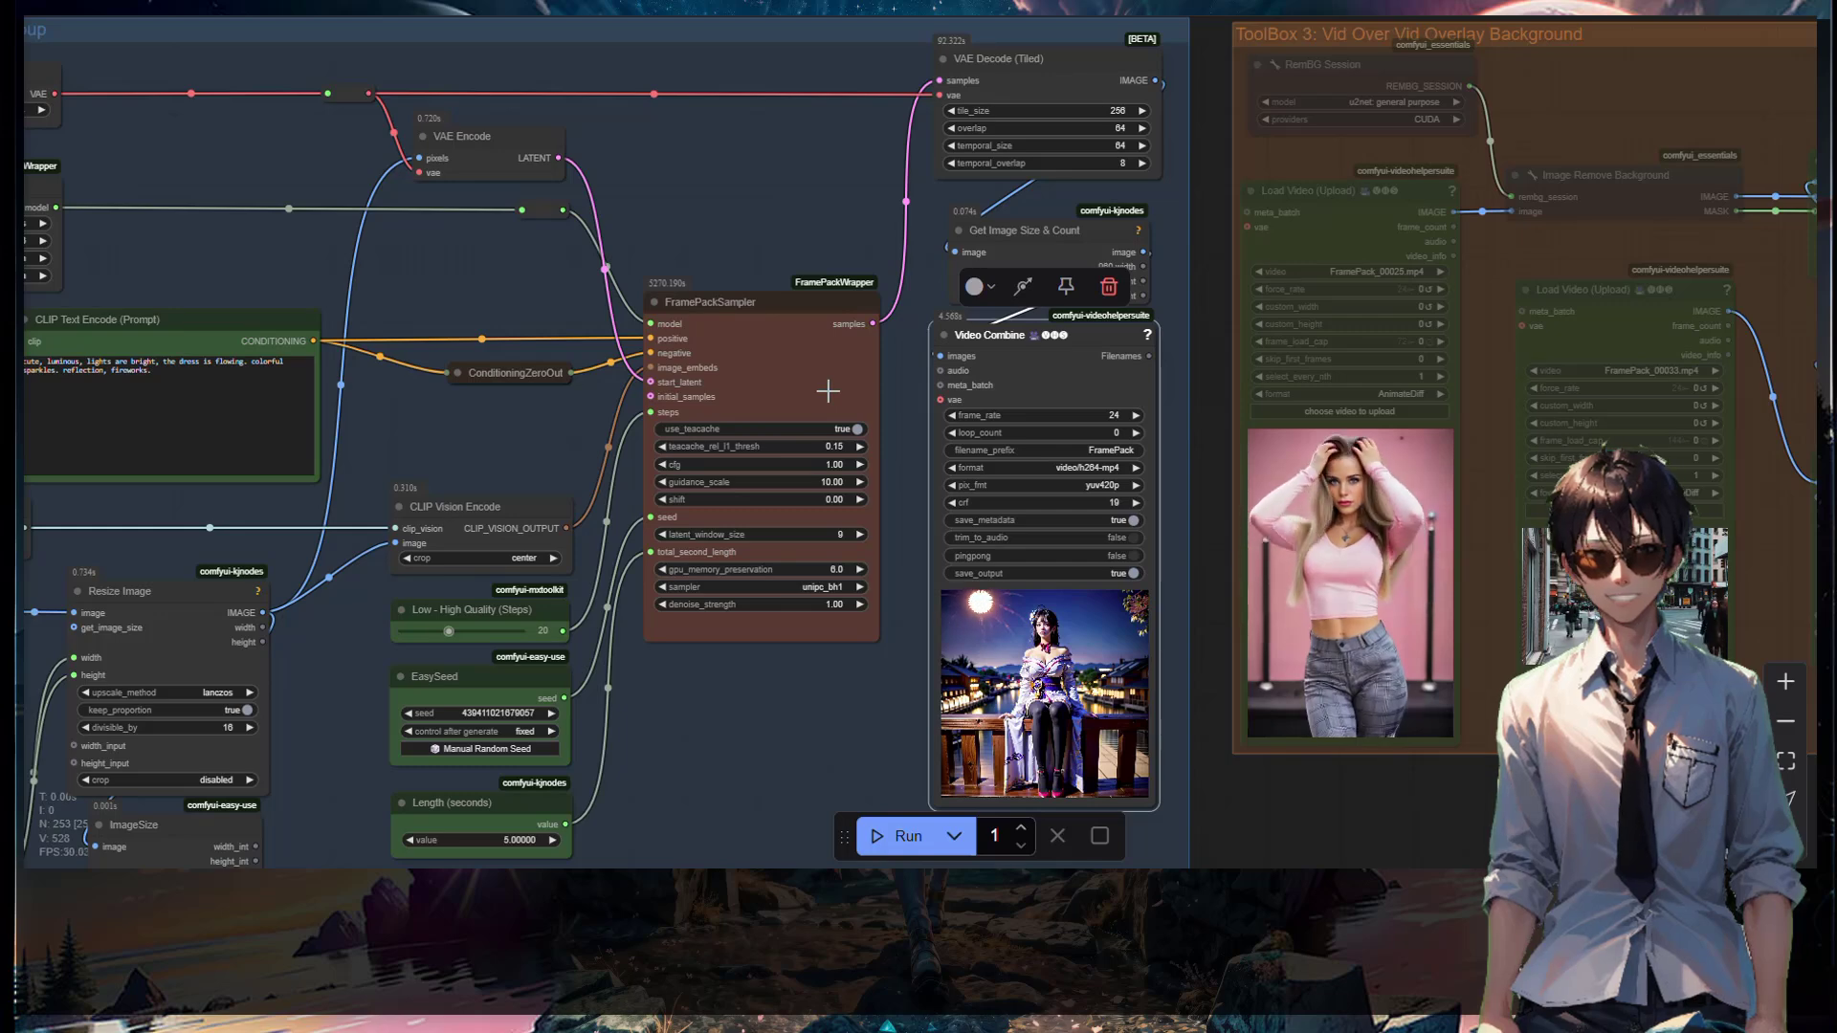
scroll(827, 390, "down", 2)
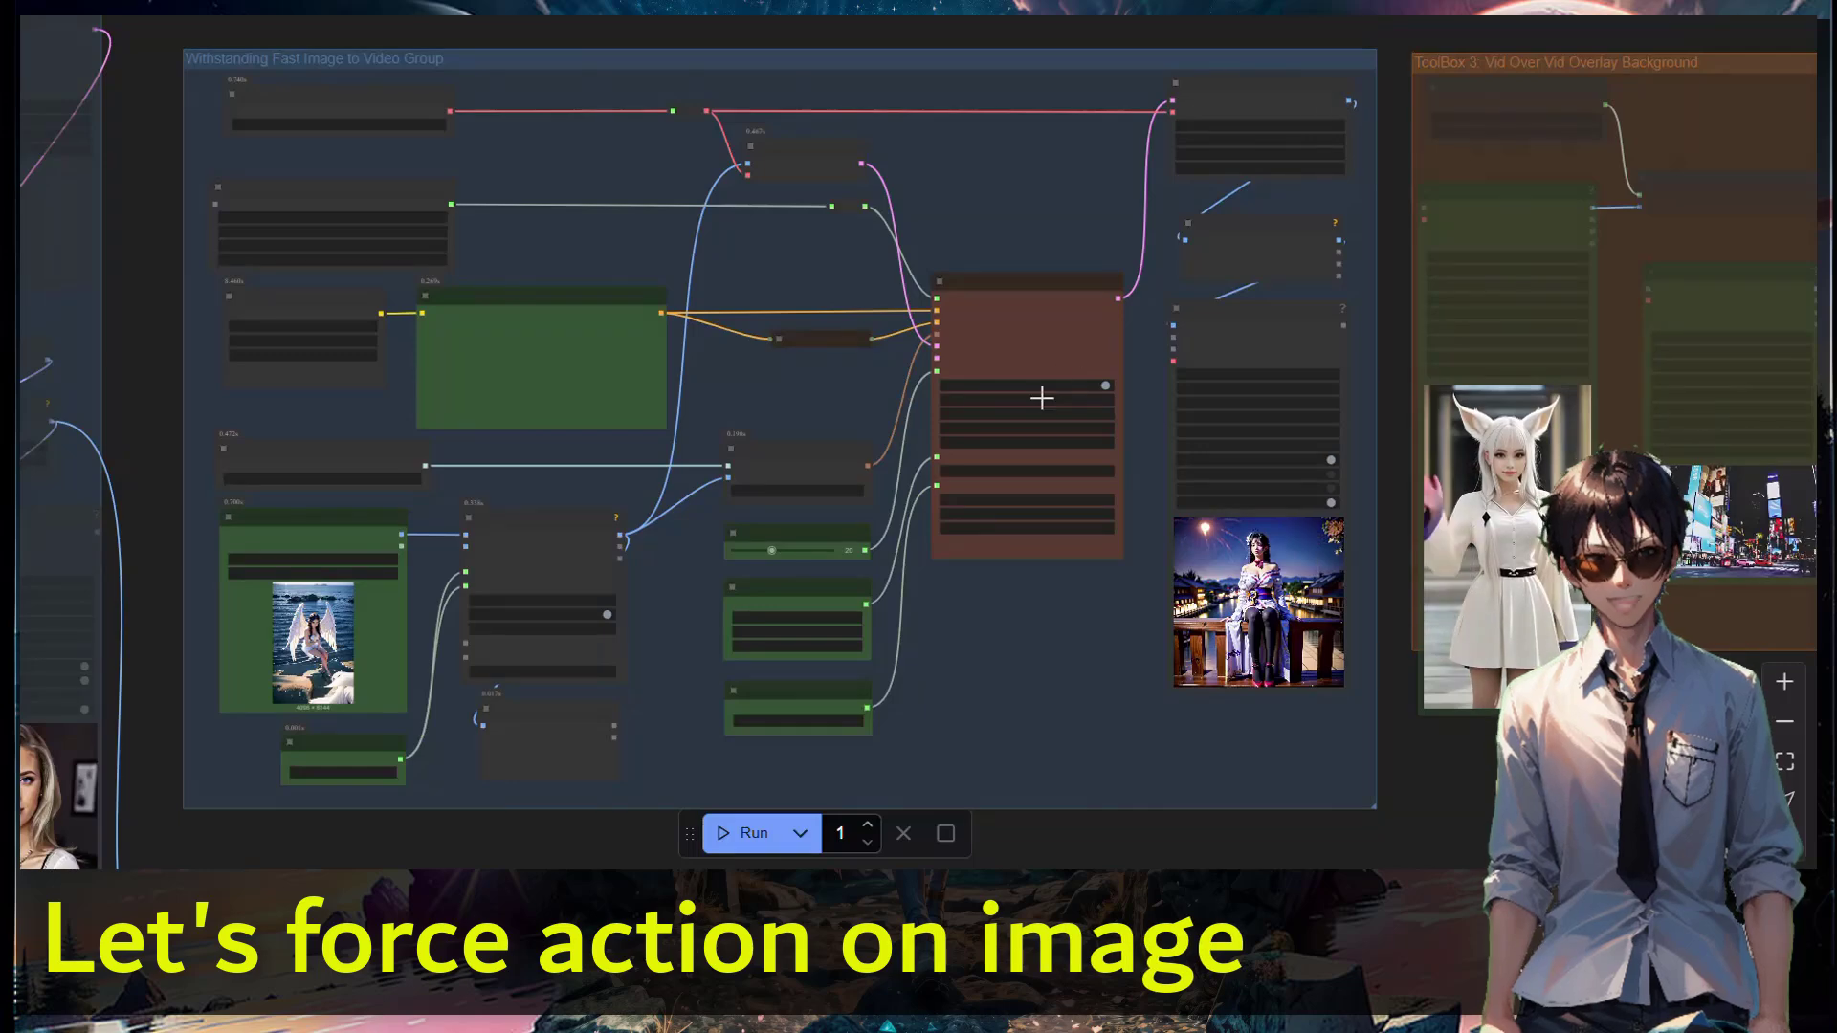
Inspect the angel start image 367047-2167272197.png in the Load Image node, together with its resize settings.
left_click_drag(1041, 398, 963, 396)
scroll(750, 409, "up", 4)
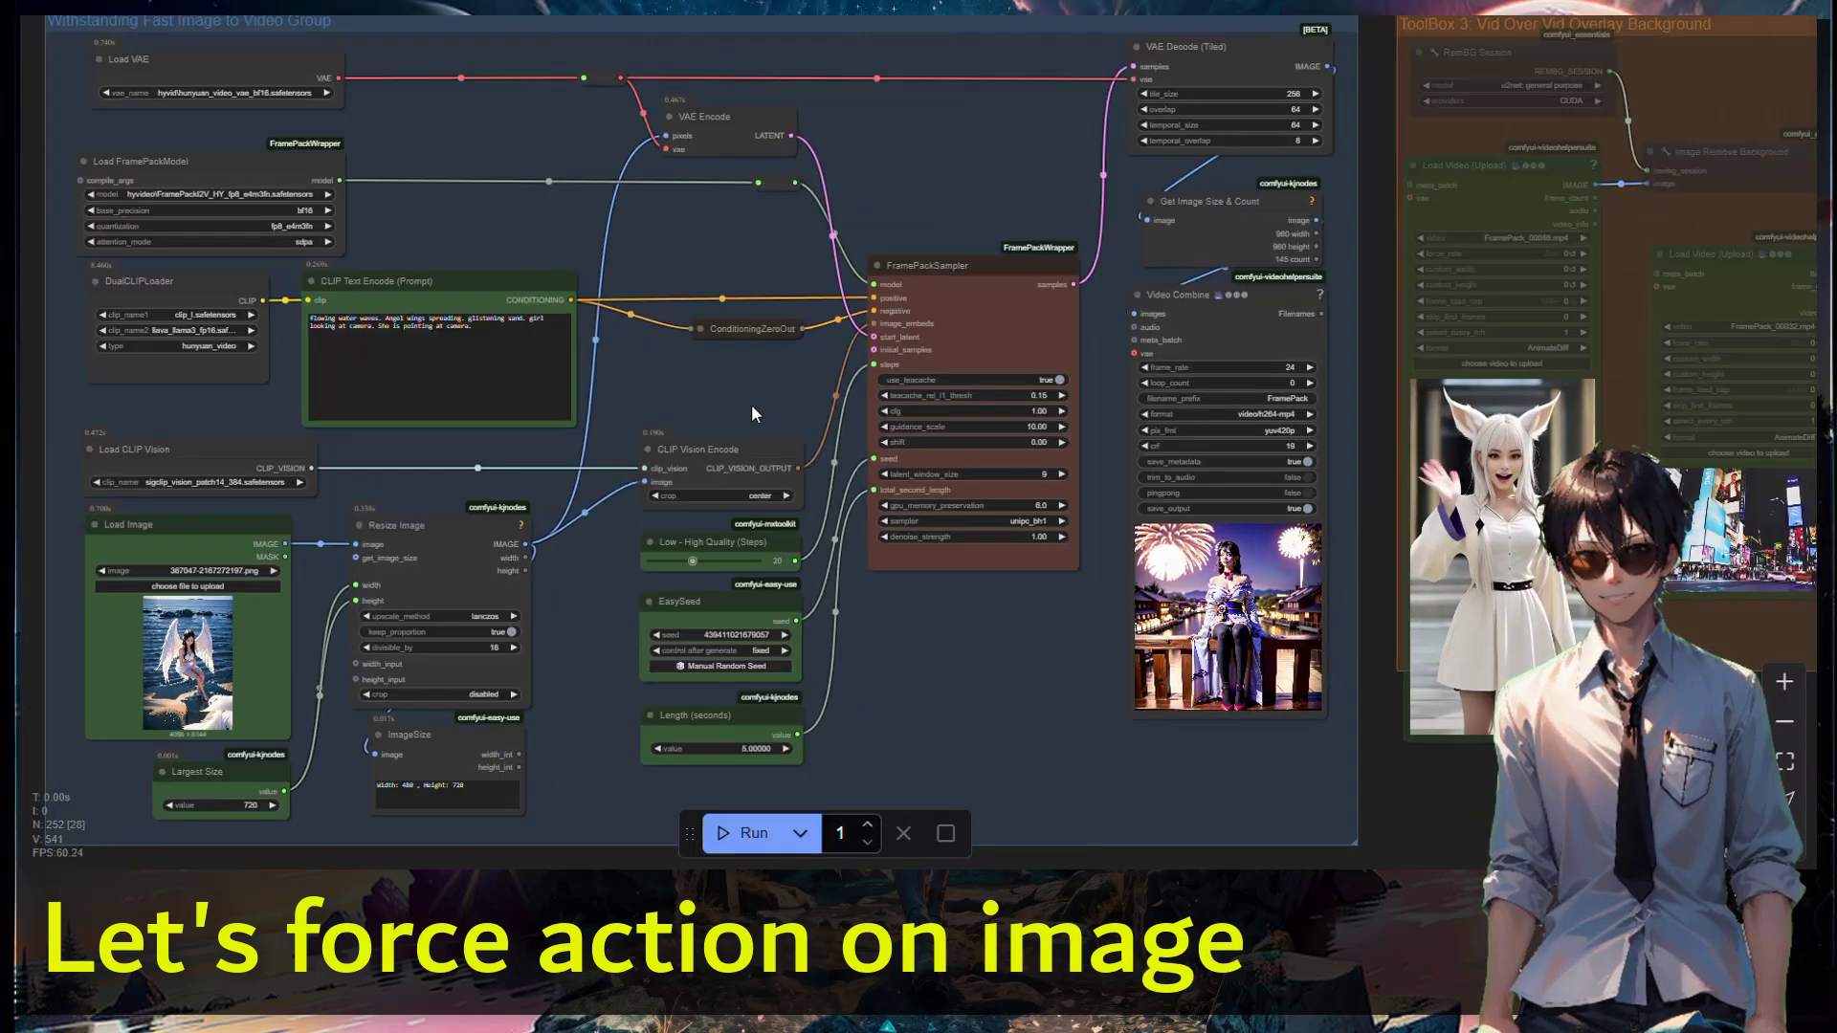
left_click_drag(1024, 736, 1462, 646)
scroll(1148, 722, "up", 2)
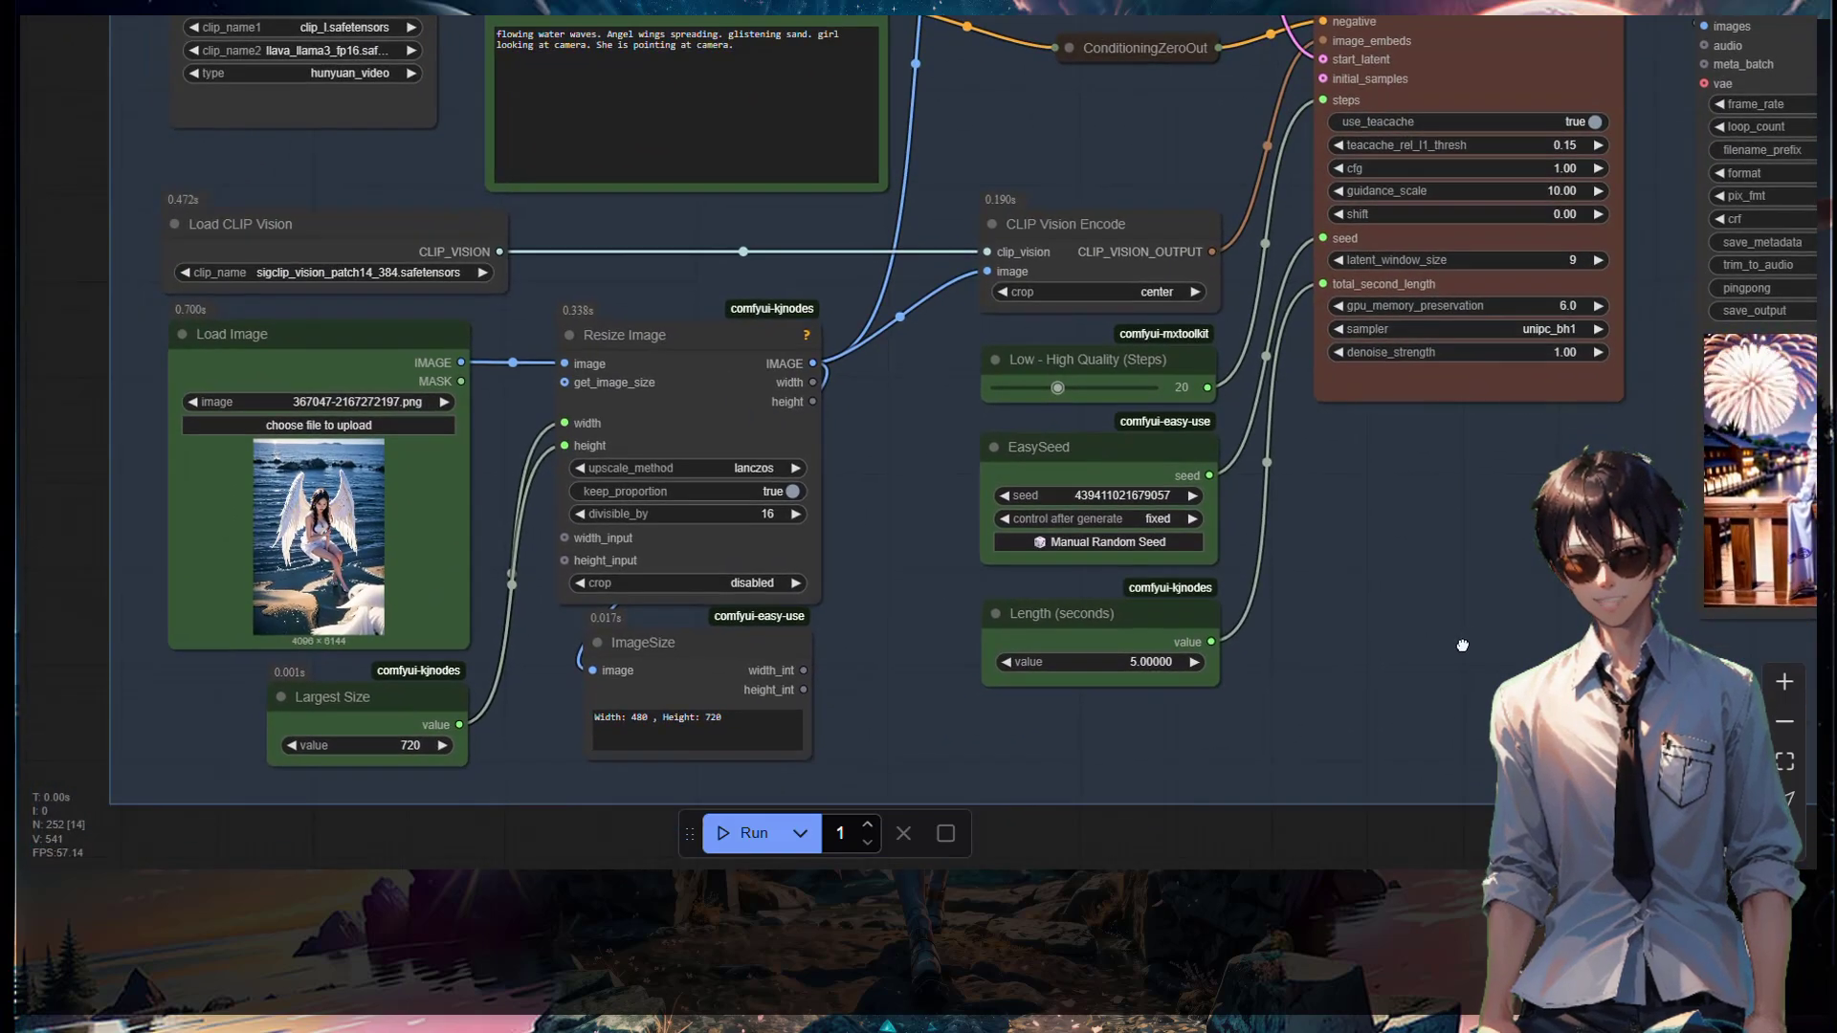
scroll(881, 644, "up", 4)
left_click_drag(881, 644, 1359, 668)
scroll(587, 574, "up", 3)
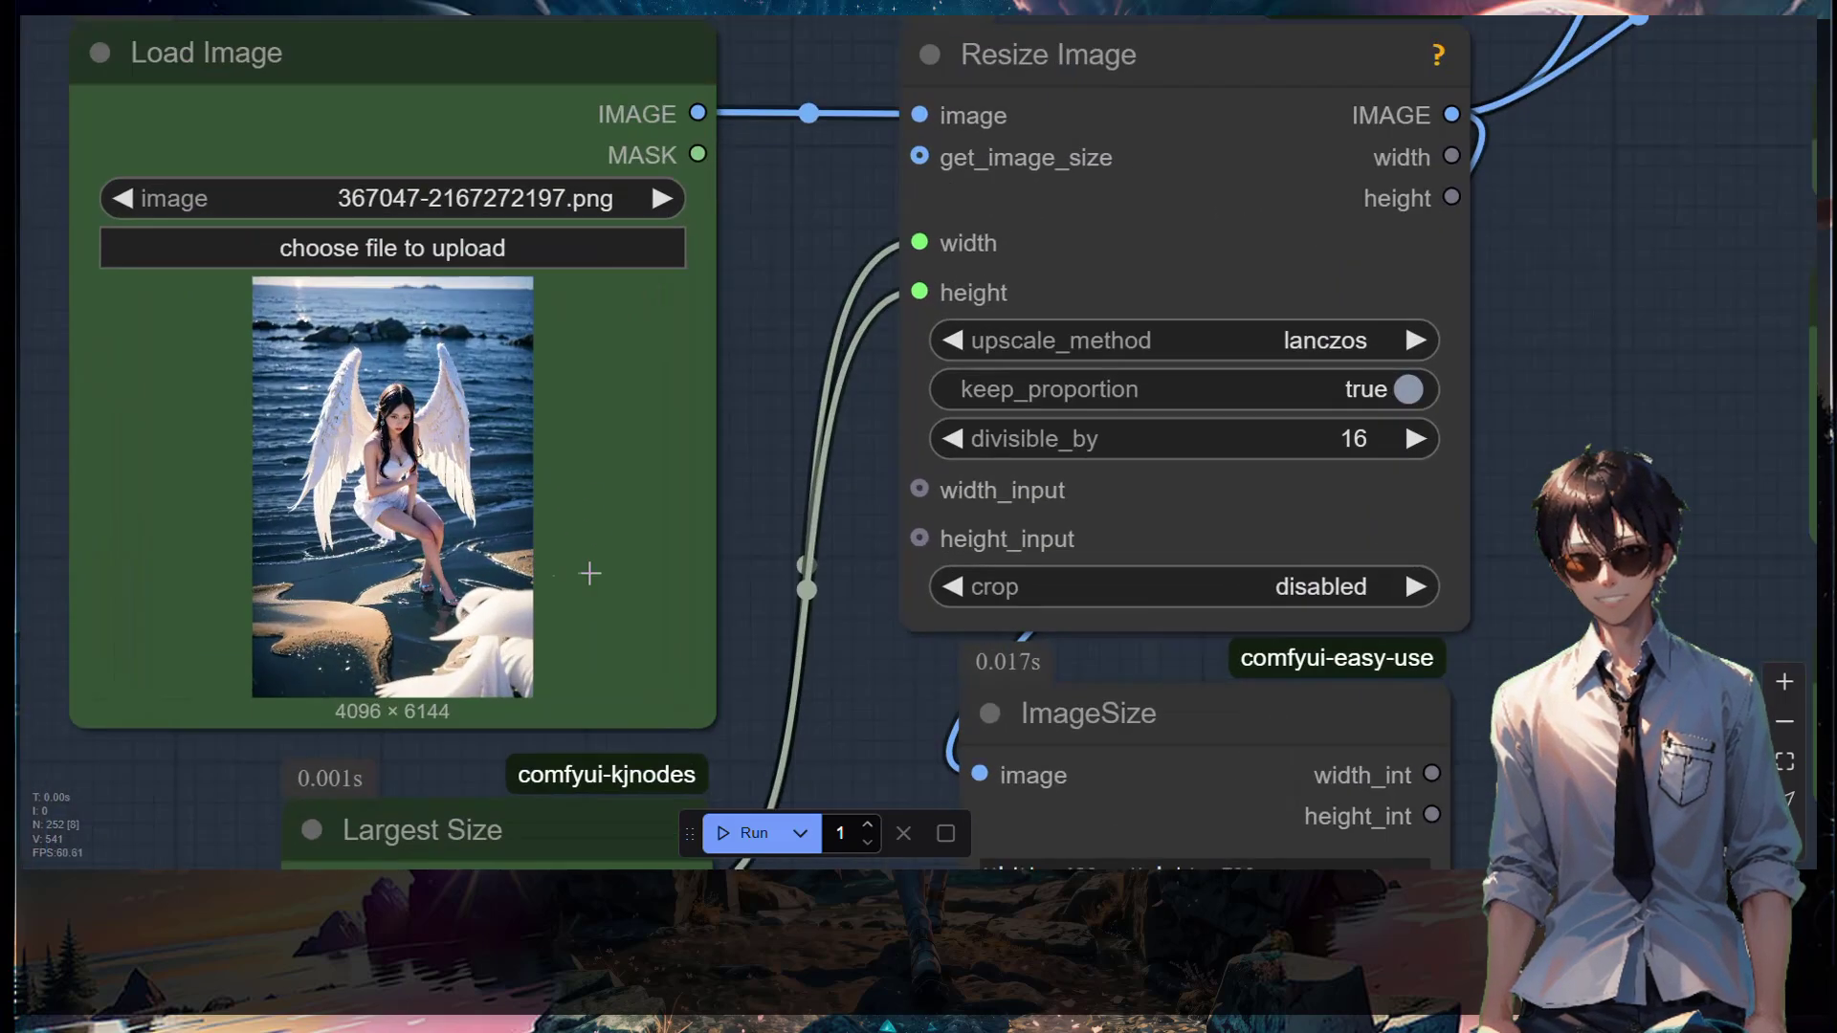
left_click_drag(795, 592, 910, 592)
scroll(811, 544, "up", 6)
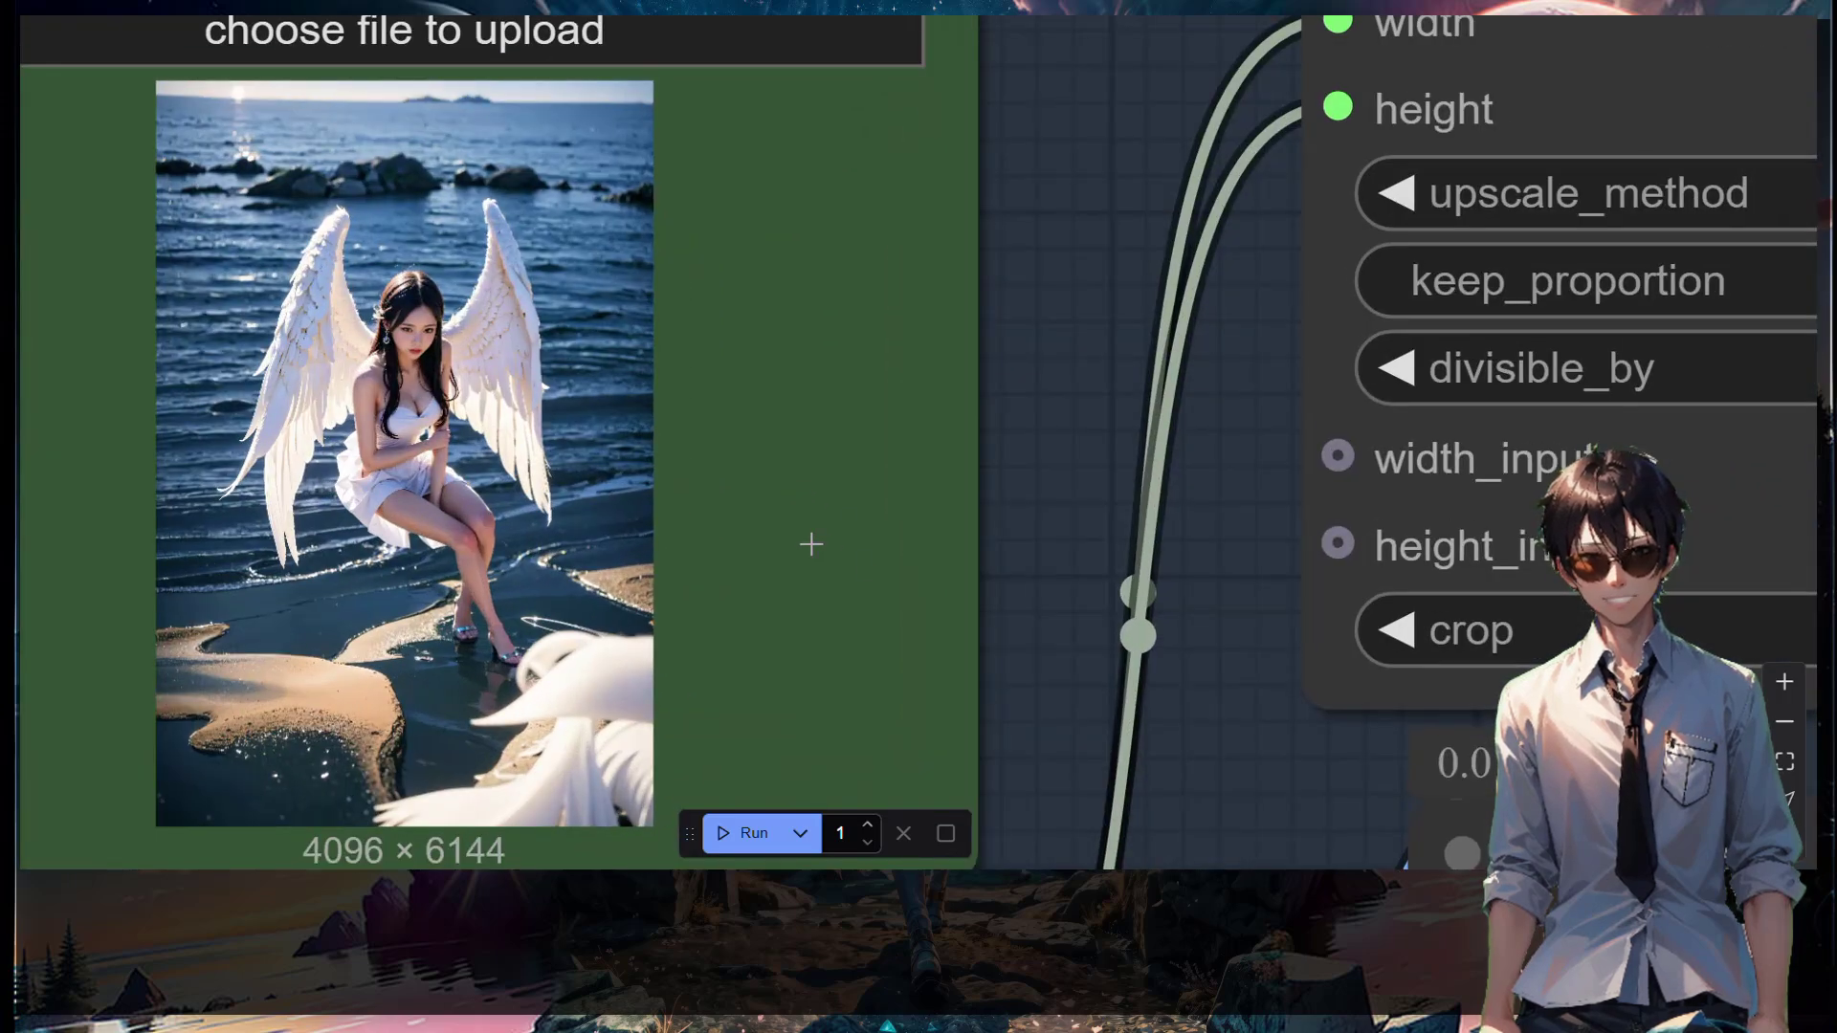
scroll(821, 522, "down", 1)
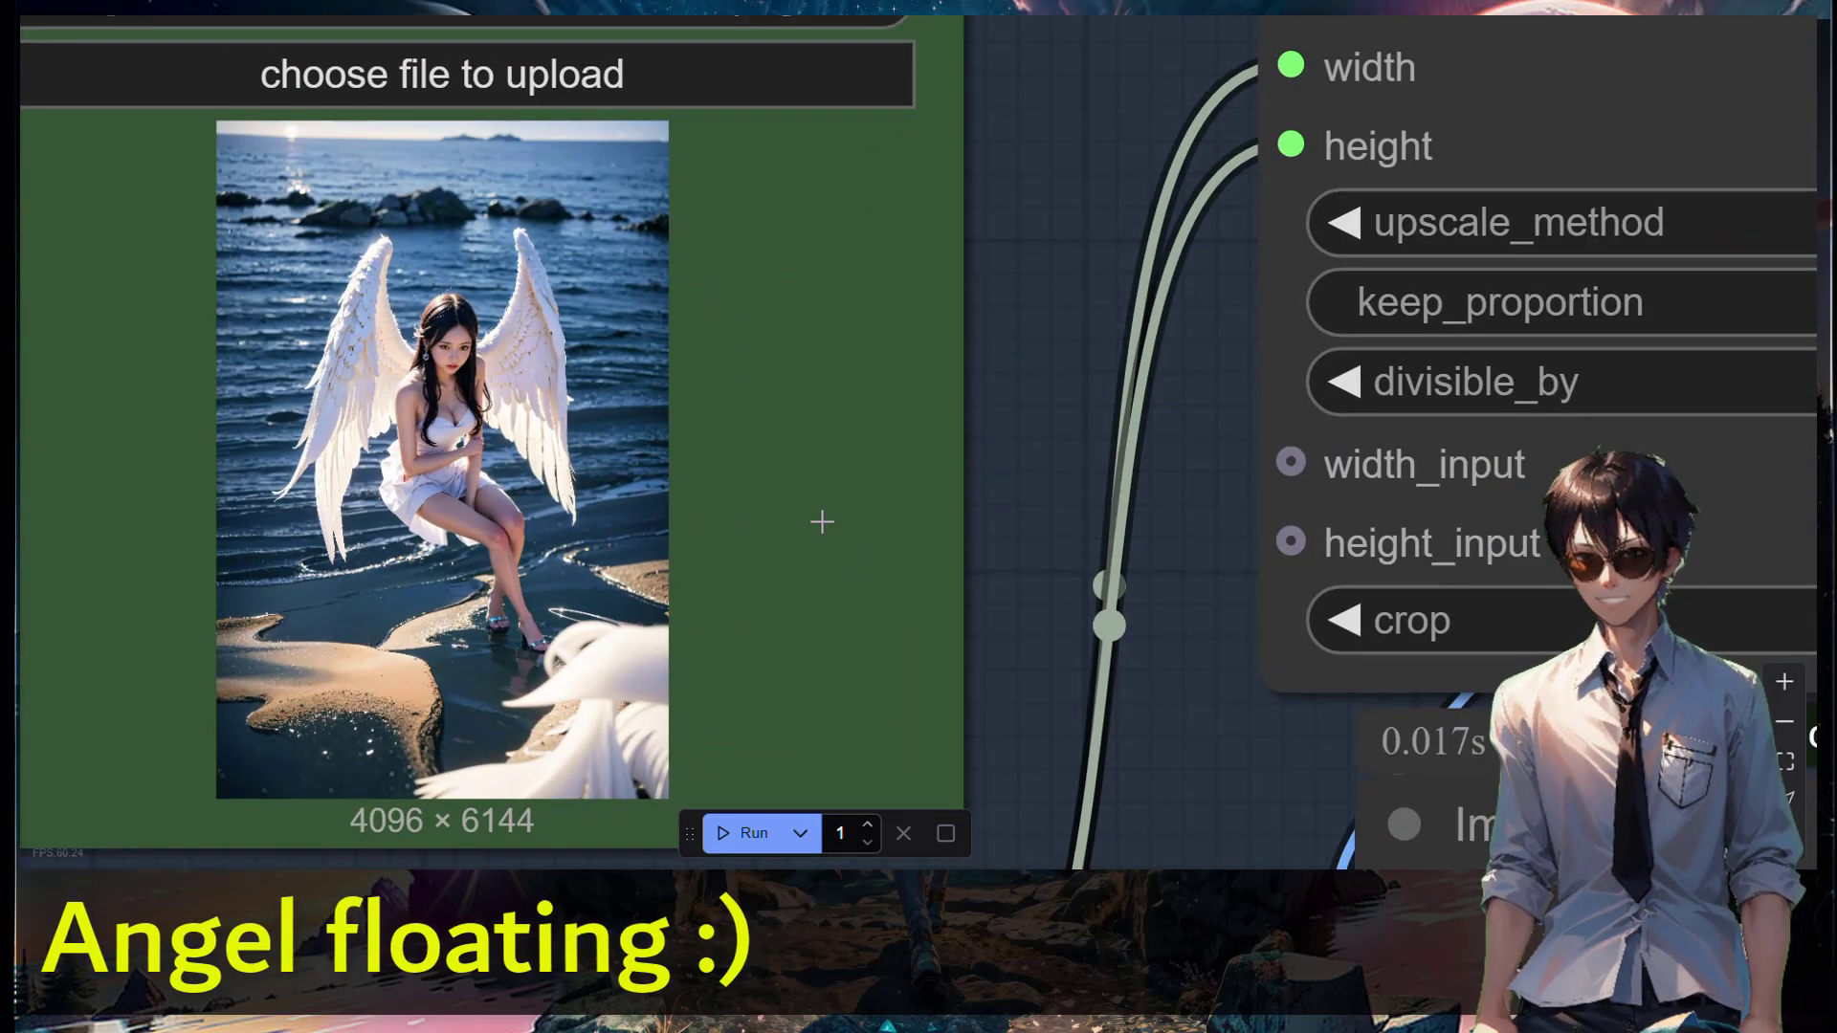
Set teacache_rel_l1_thresh in the FramePackSampler node to 1.00 for a preview.
scroll(822, 521, "down", 10)
left_click_drag(922, 463, 453, 565)
left_click_drag(1018, 390, 410, 619)
left_click_drag(985, 253, 507, 304)
scroll(507, 304, "up", 4)
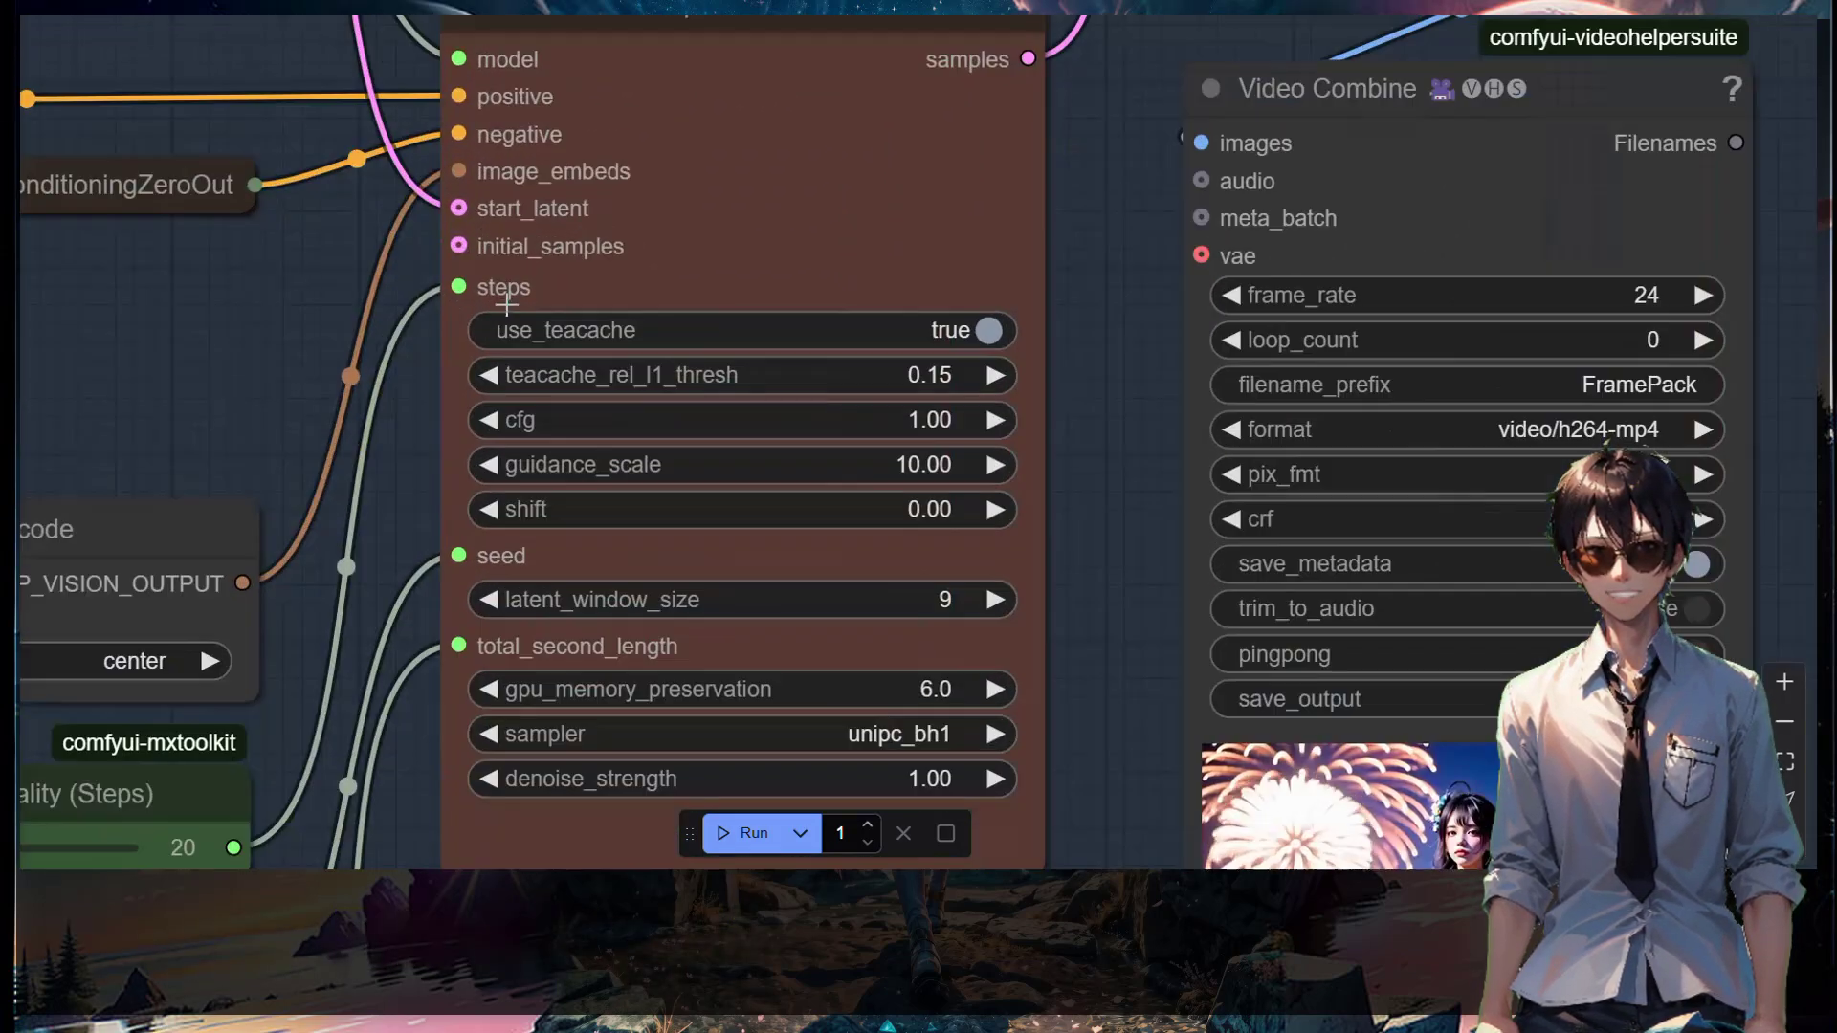
left_click_drag(427, 362, 428, 251)
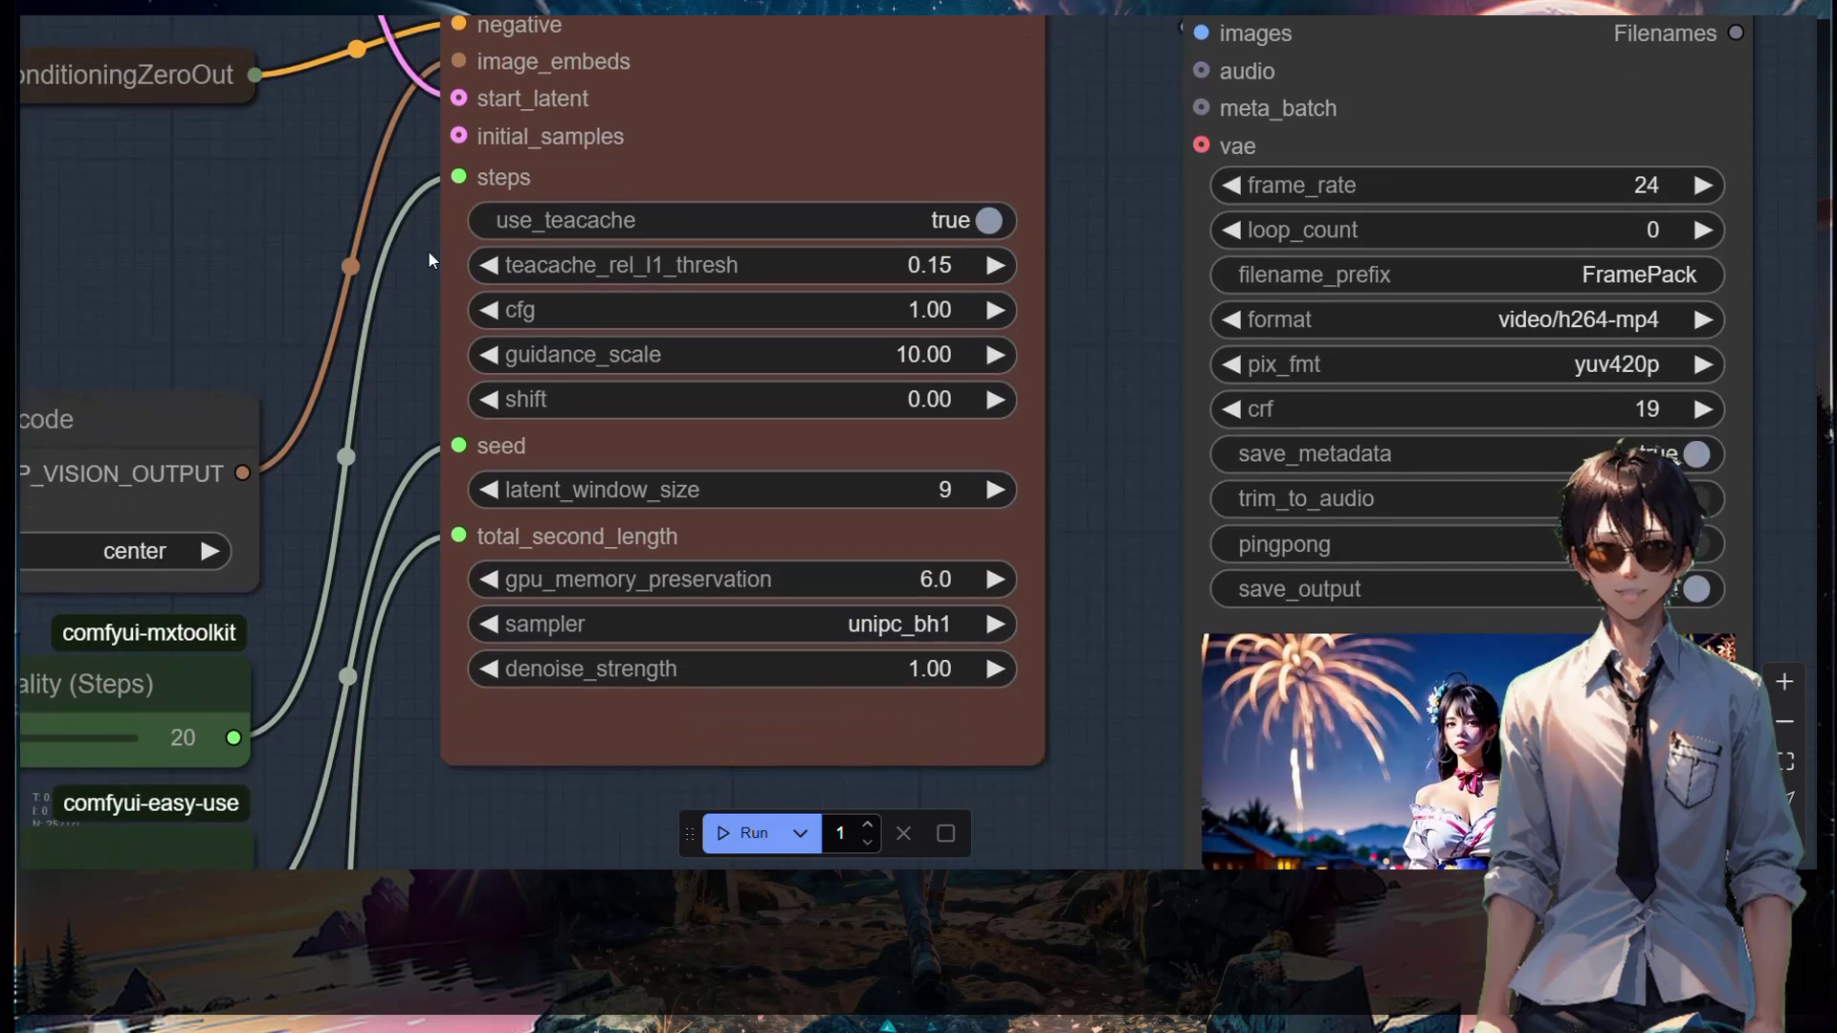
left_click(859, 265)
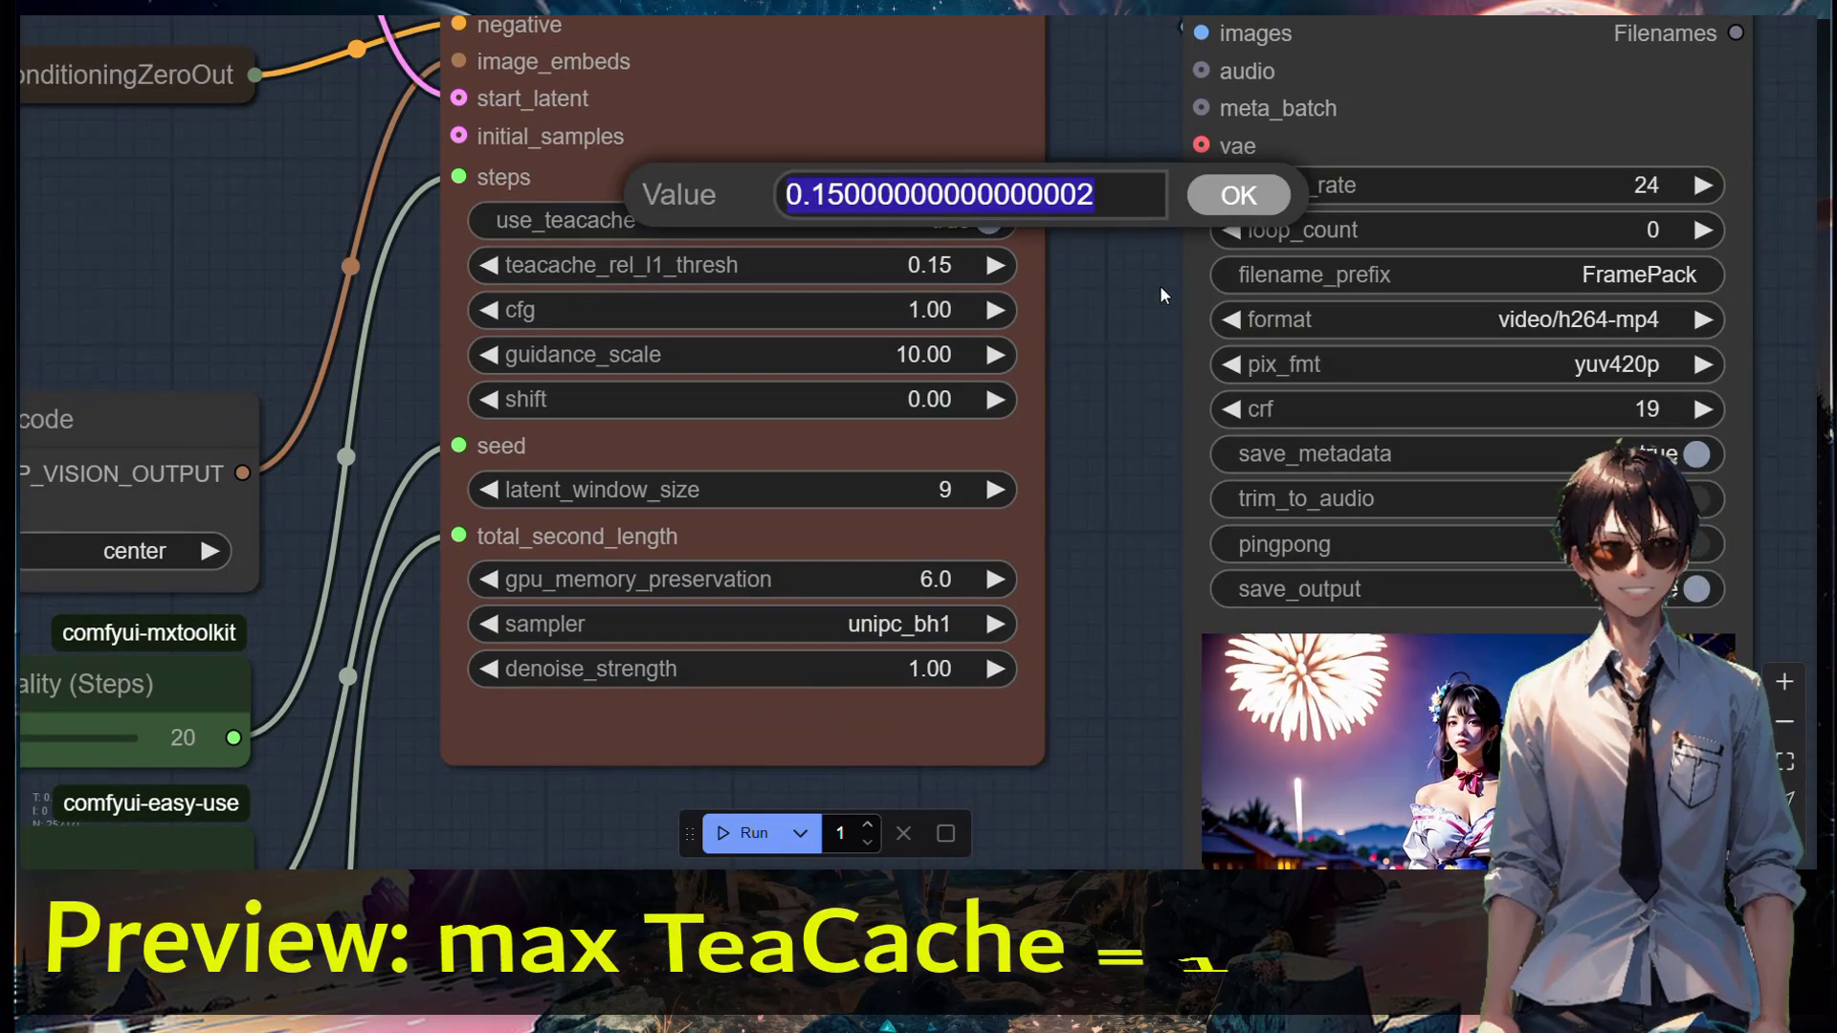
type("1")
key("Return")
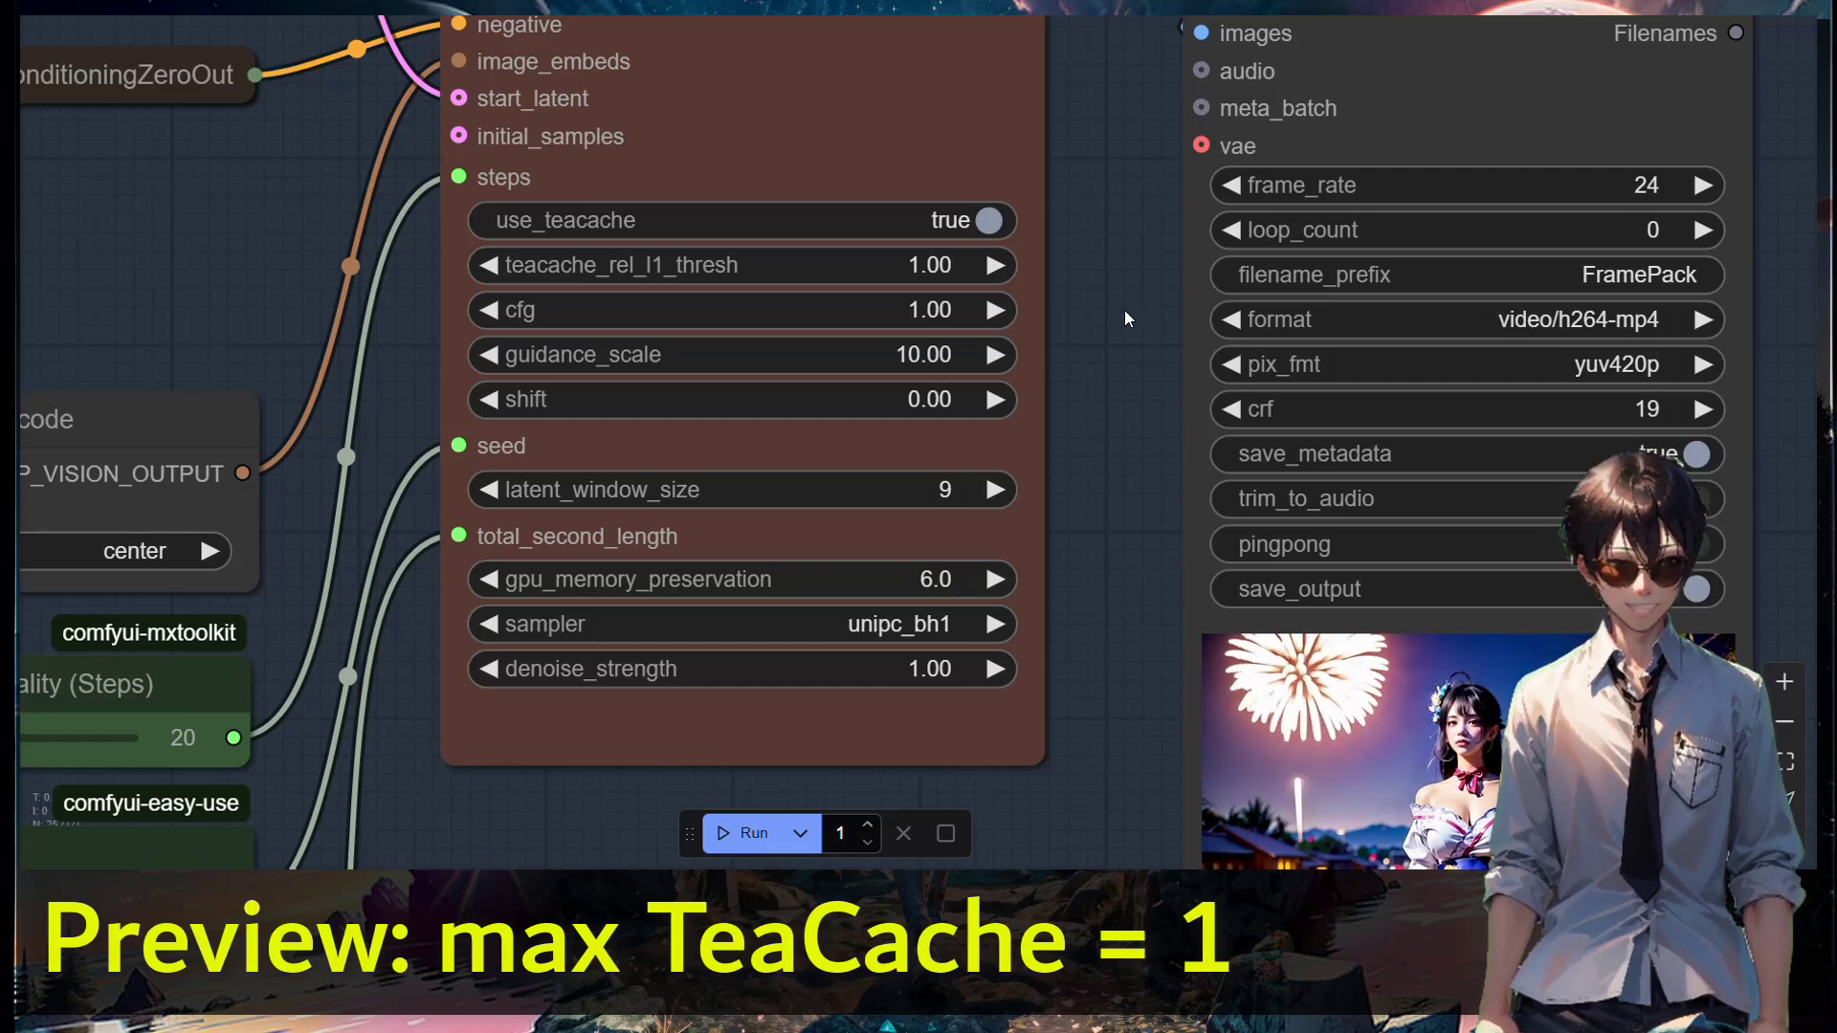
Lower the Low - High Quality (Steps) value to 10.
scroll(1123, 311, "down", 4)
left_click_drag(709, 614, 875, 560)
left_click_drag(469, 525, 435, 526)
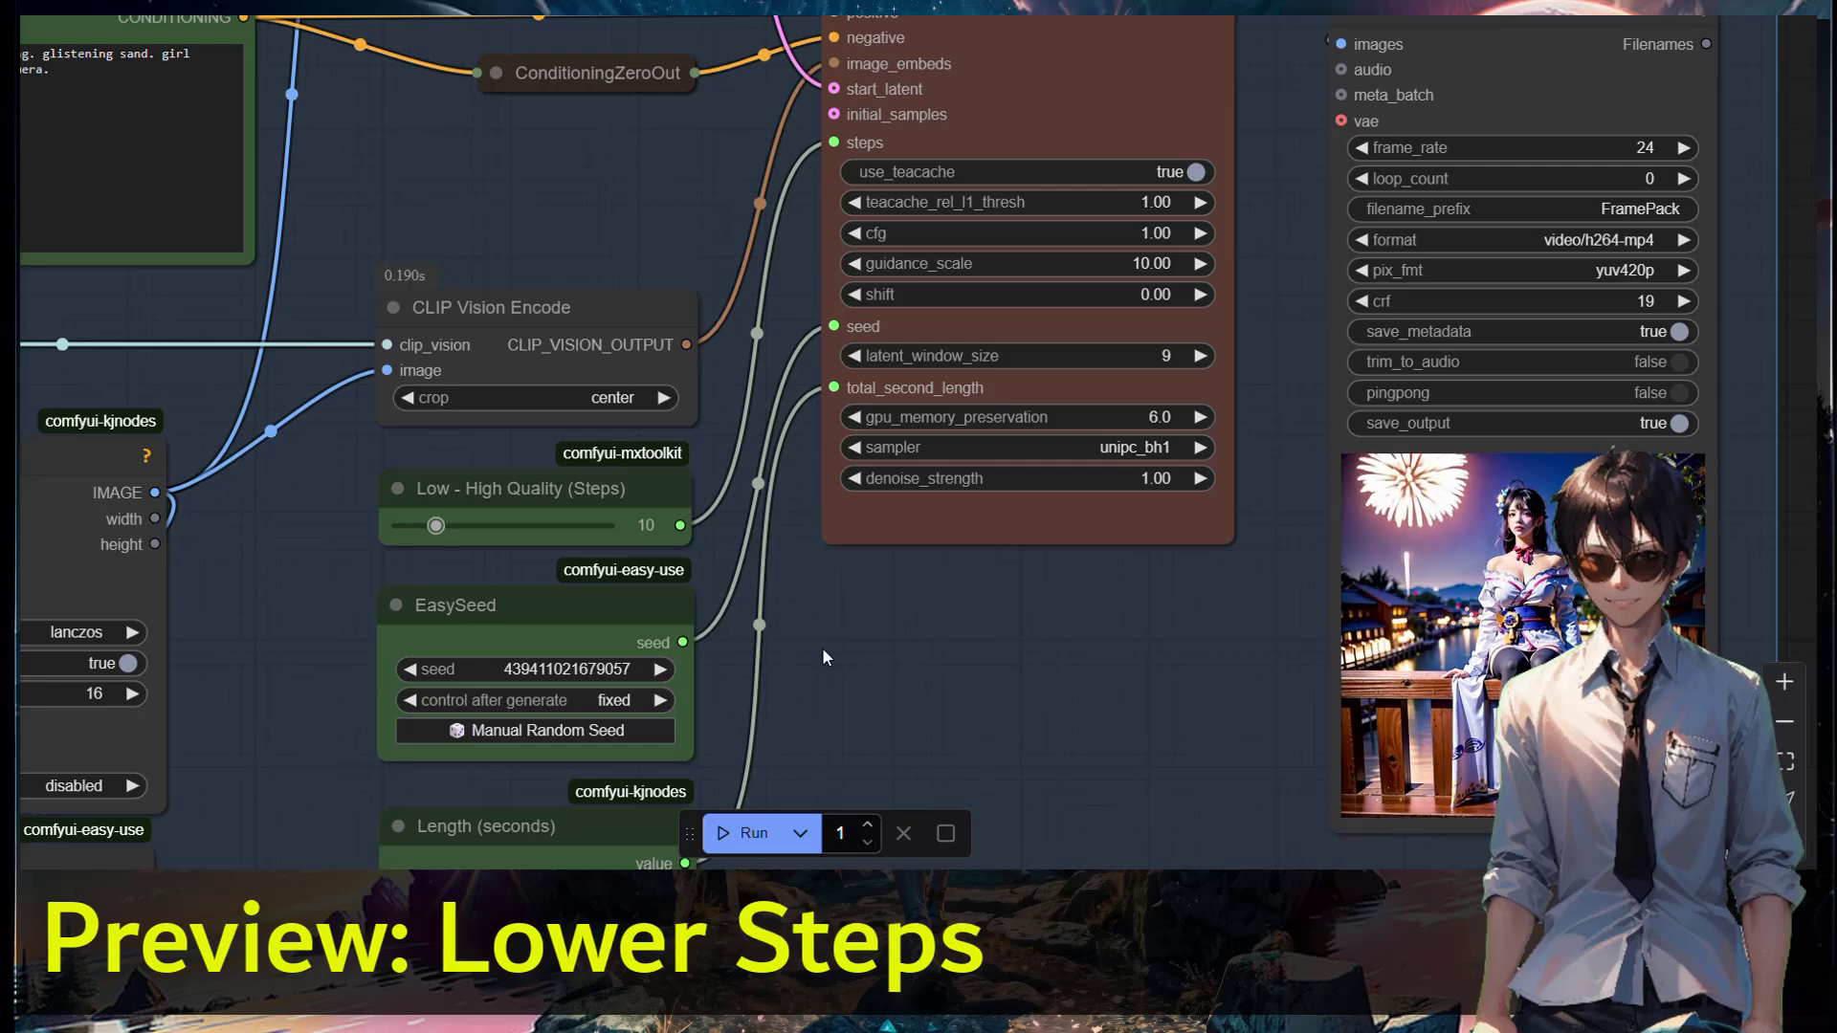
Review the action prompt in the CLIP Text Encode node, and return to an overview of the group.
scroll(1094, 493, "down", 5)
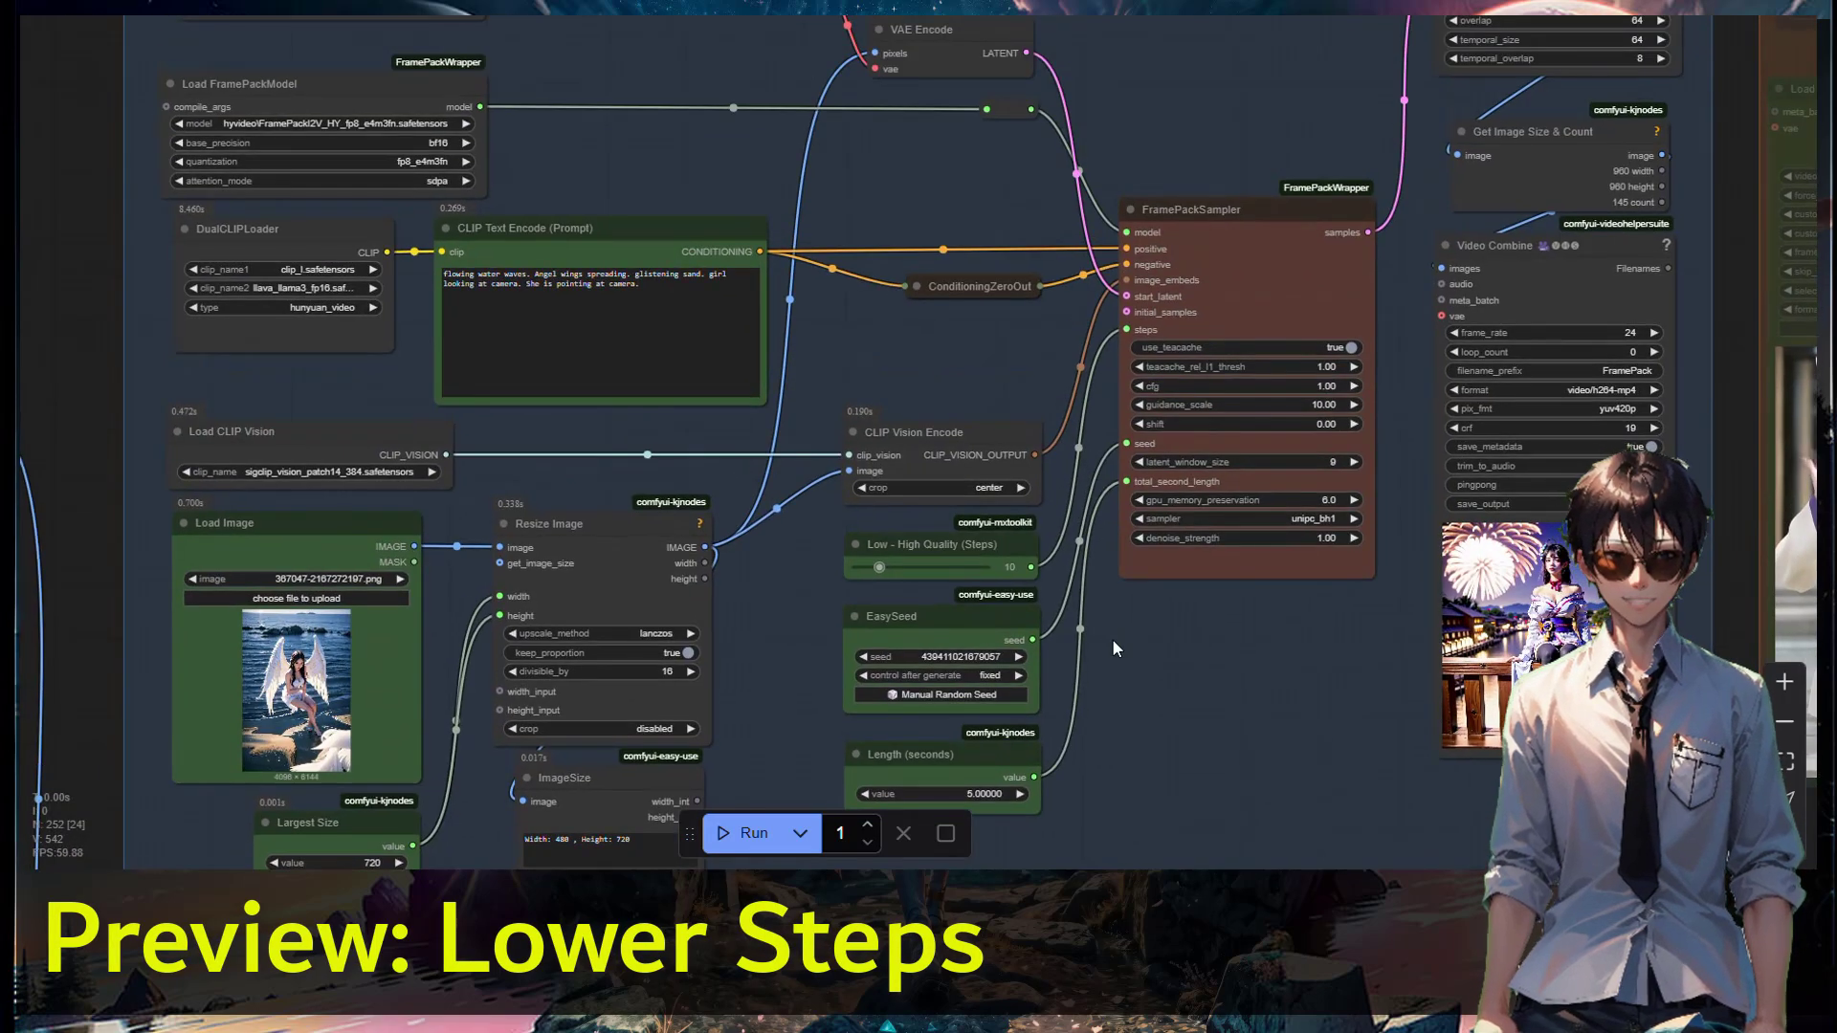
scroll(602, 412, "up", 5)
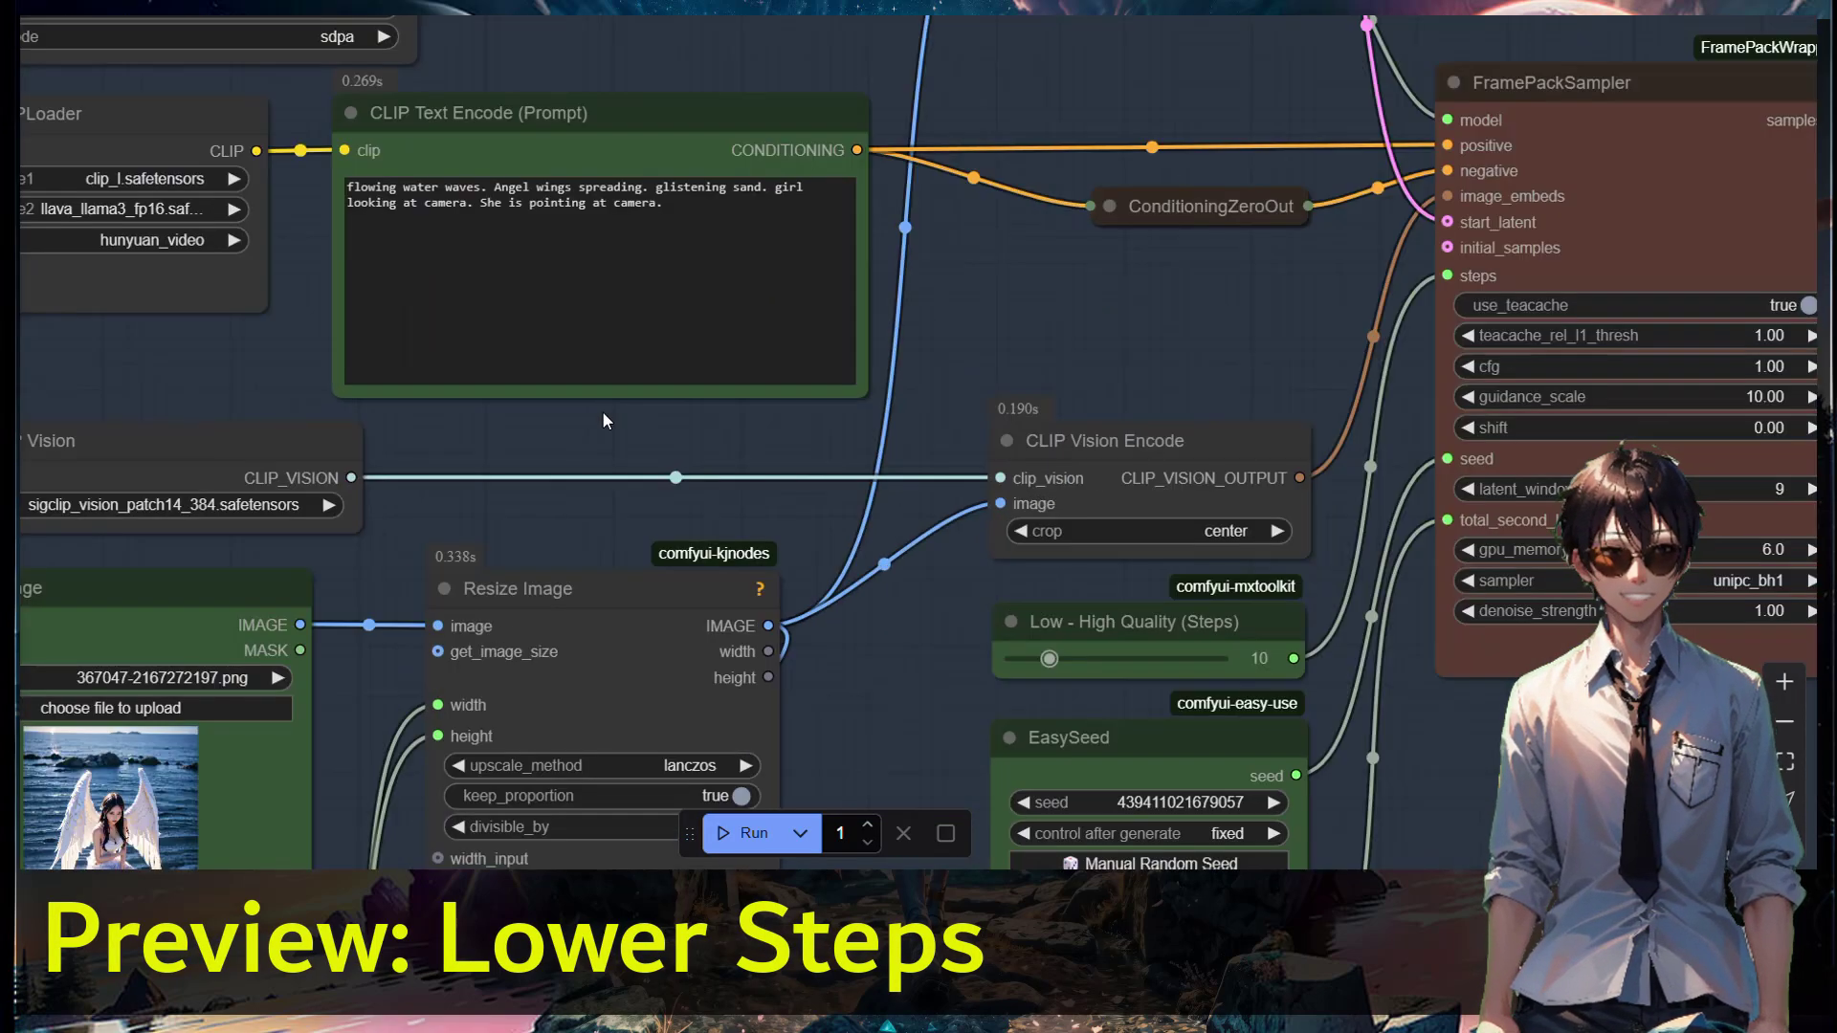
scroll(660, 589, "up", 3)
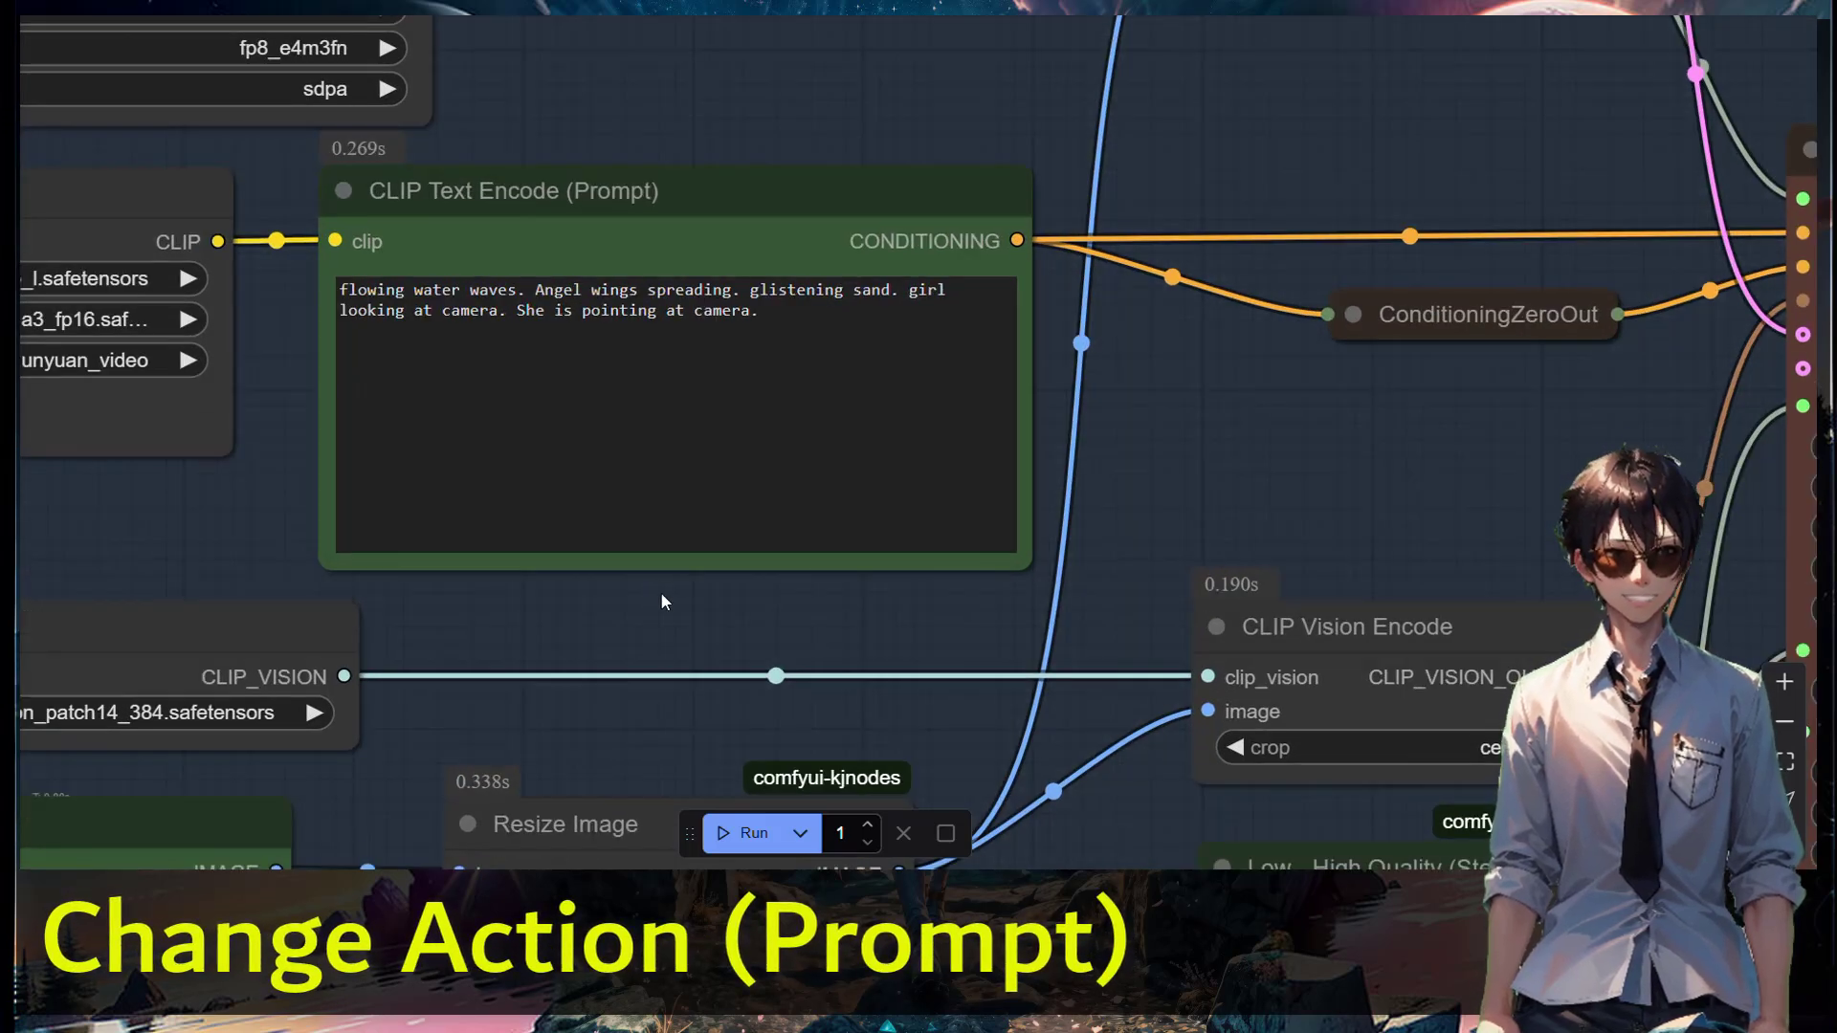
scroll(660, 591, "down", 5)
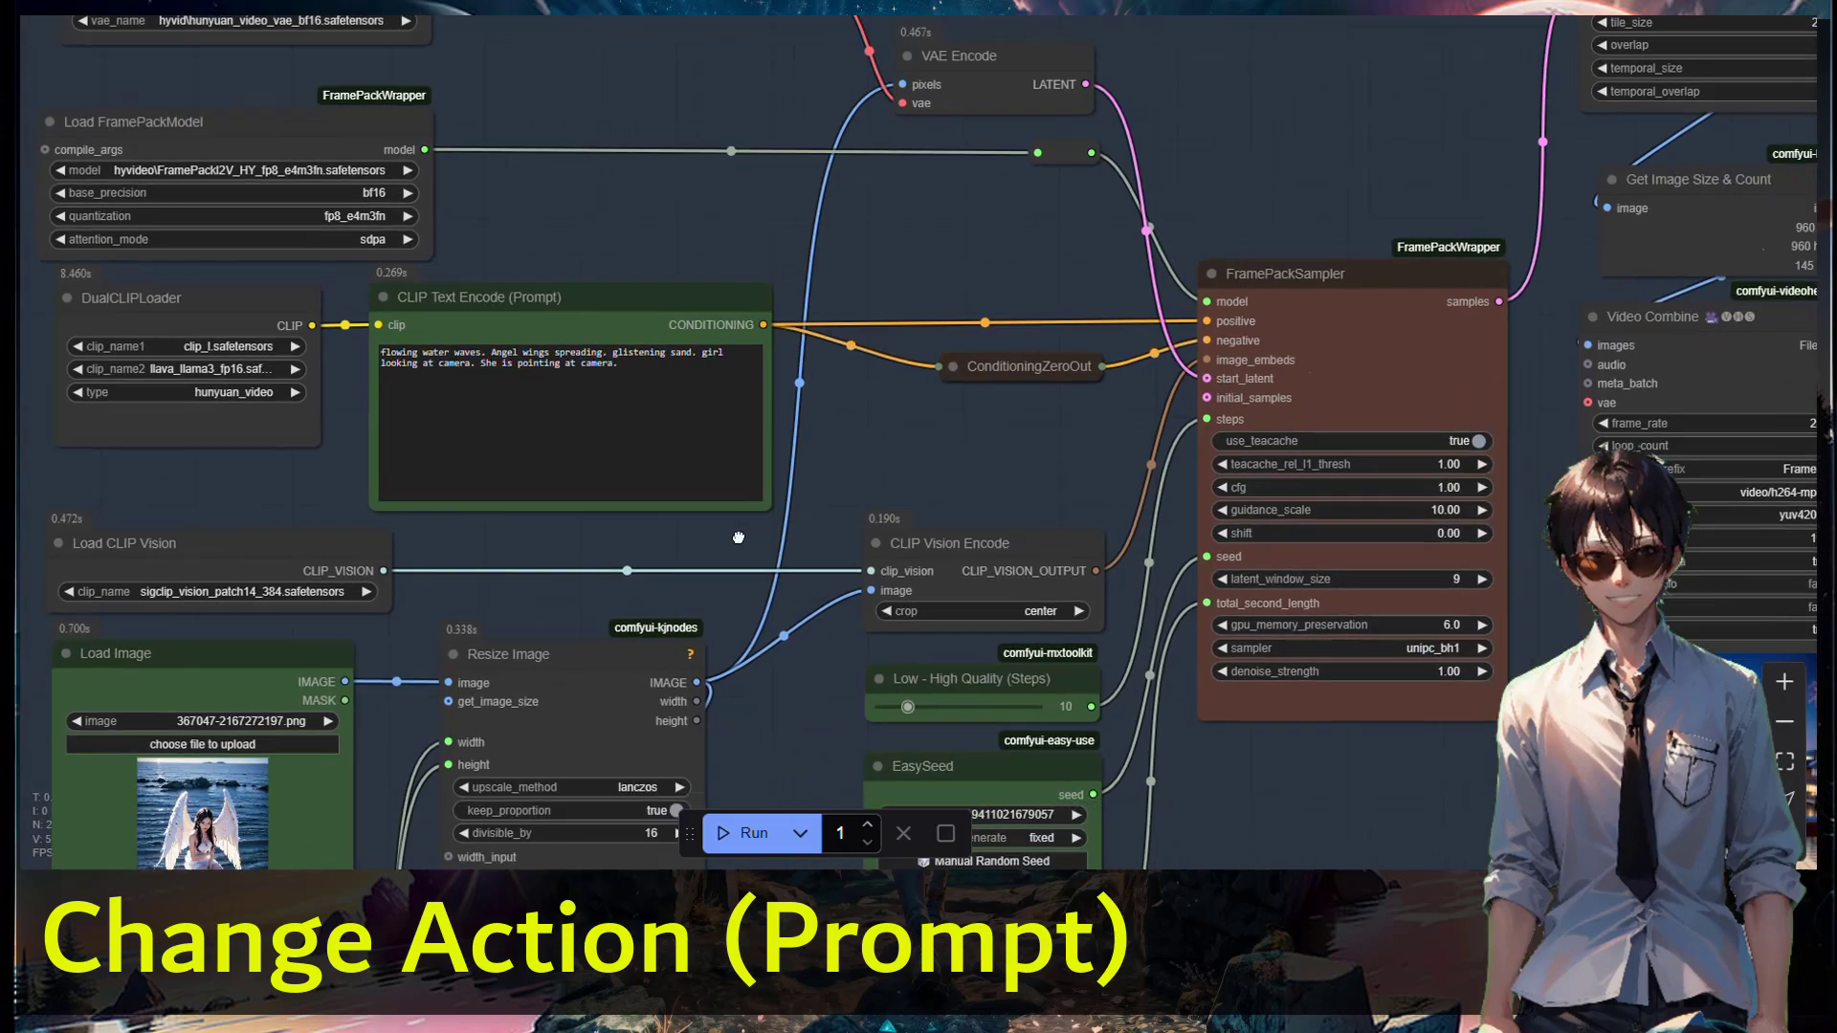
scroll(614, 427, "down", 3)
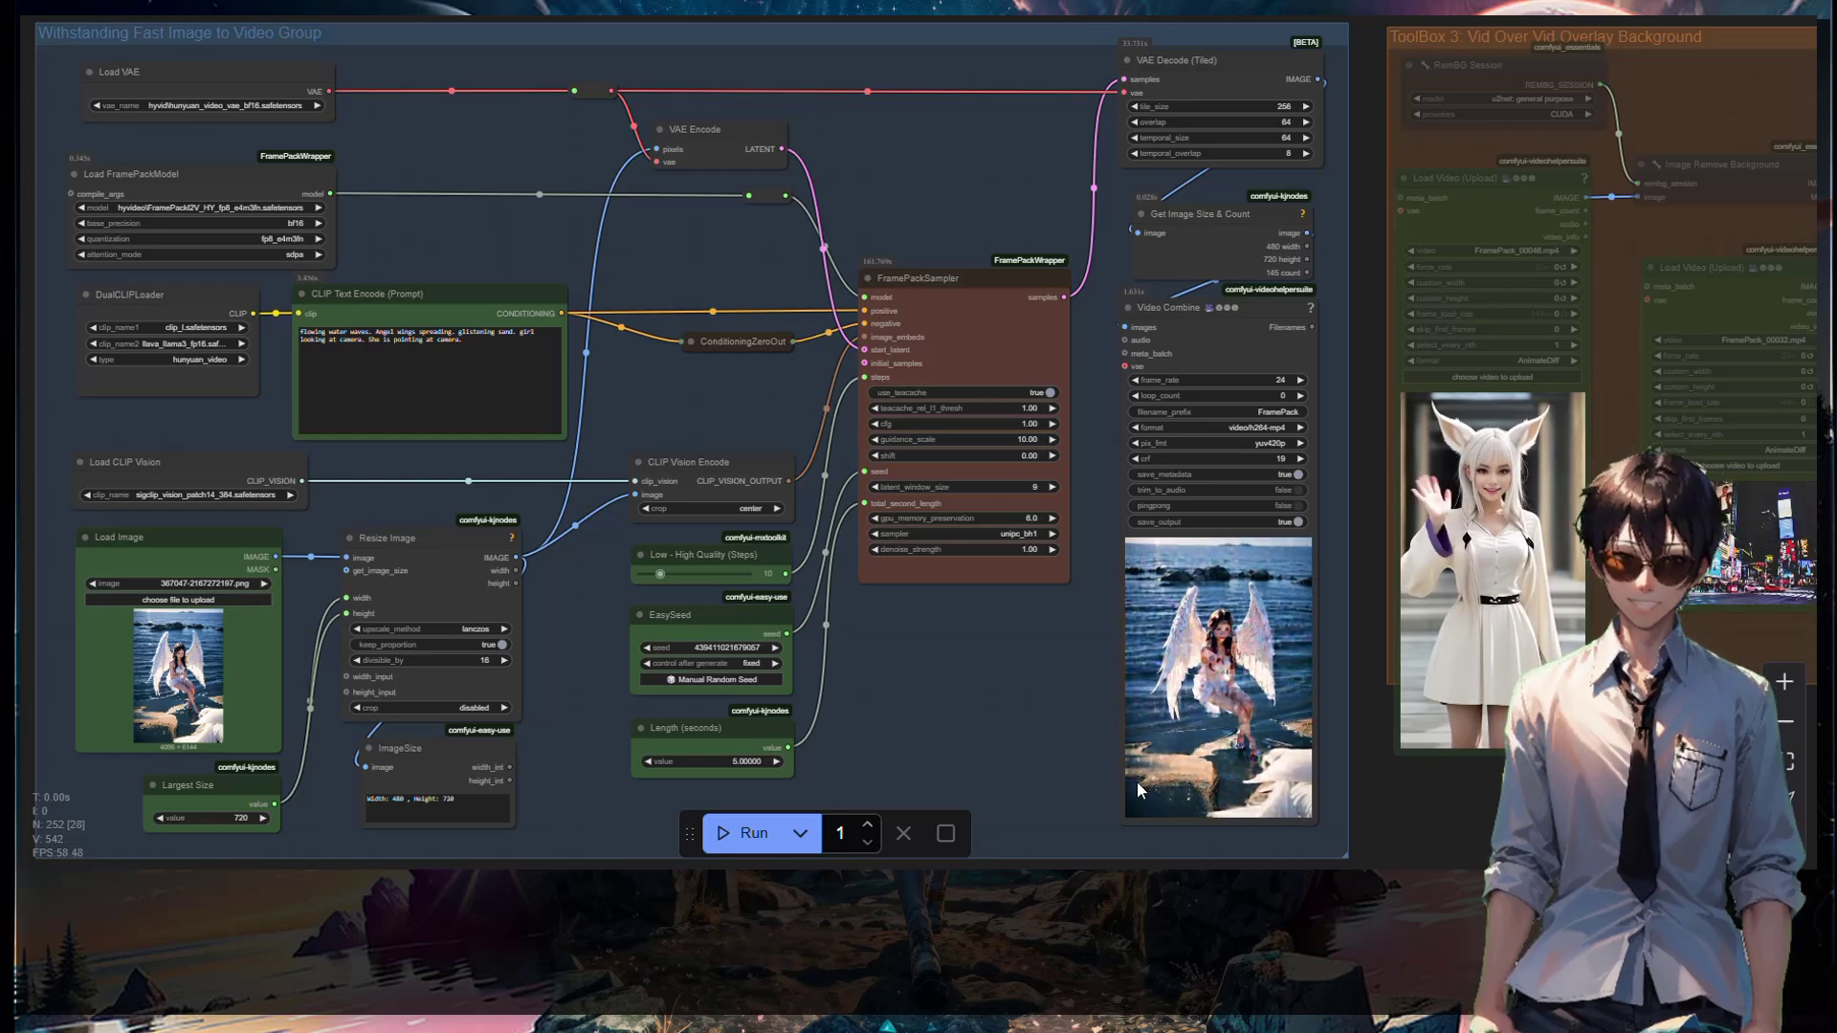
Inspect the generated angel preview video in the Video Combine node, and return to the whole group.
scroll(1138, 788, "up", 10)
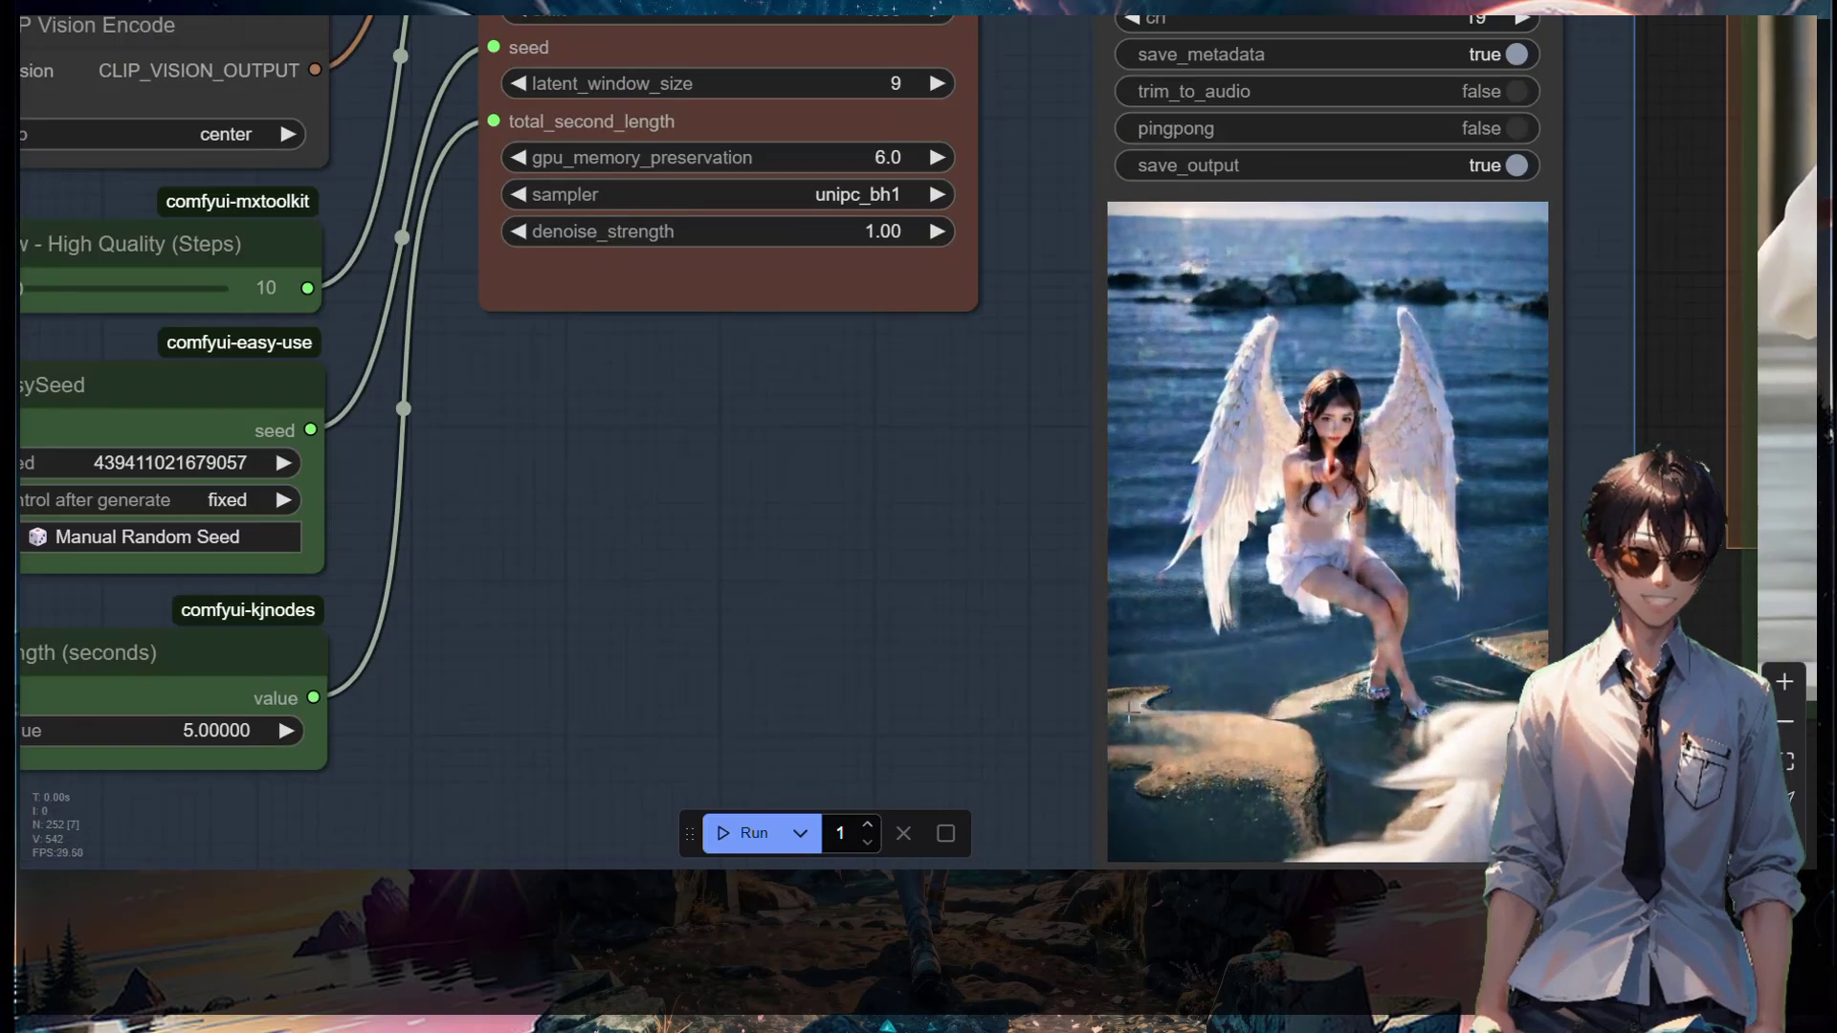
left_click_drag(1133, 724, 675, 631)
scroll(1056, 616, "up", 2)
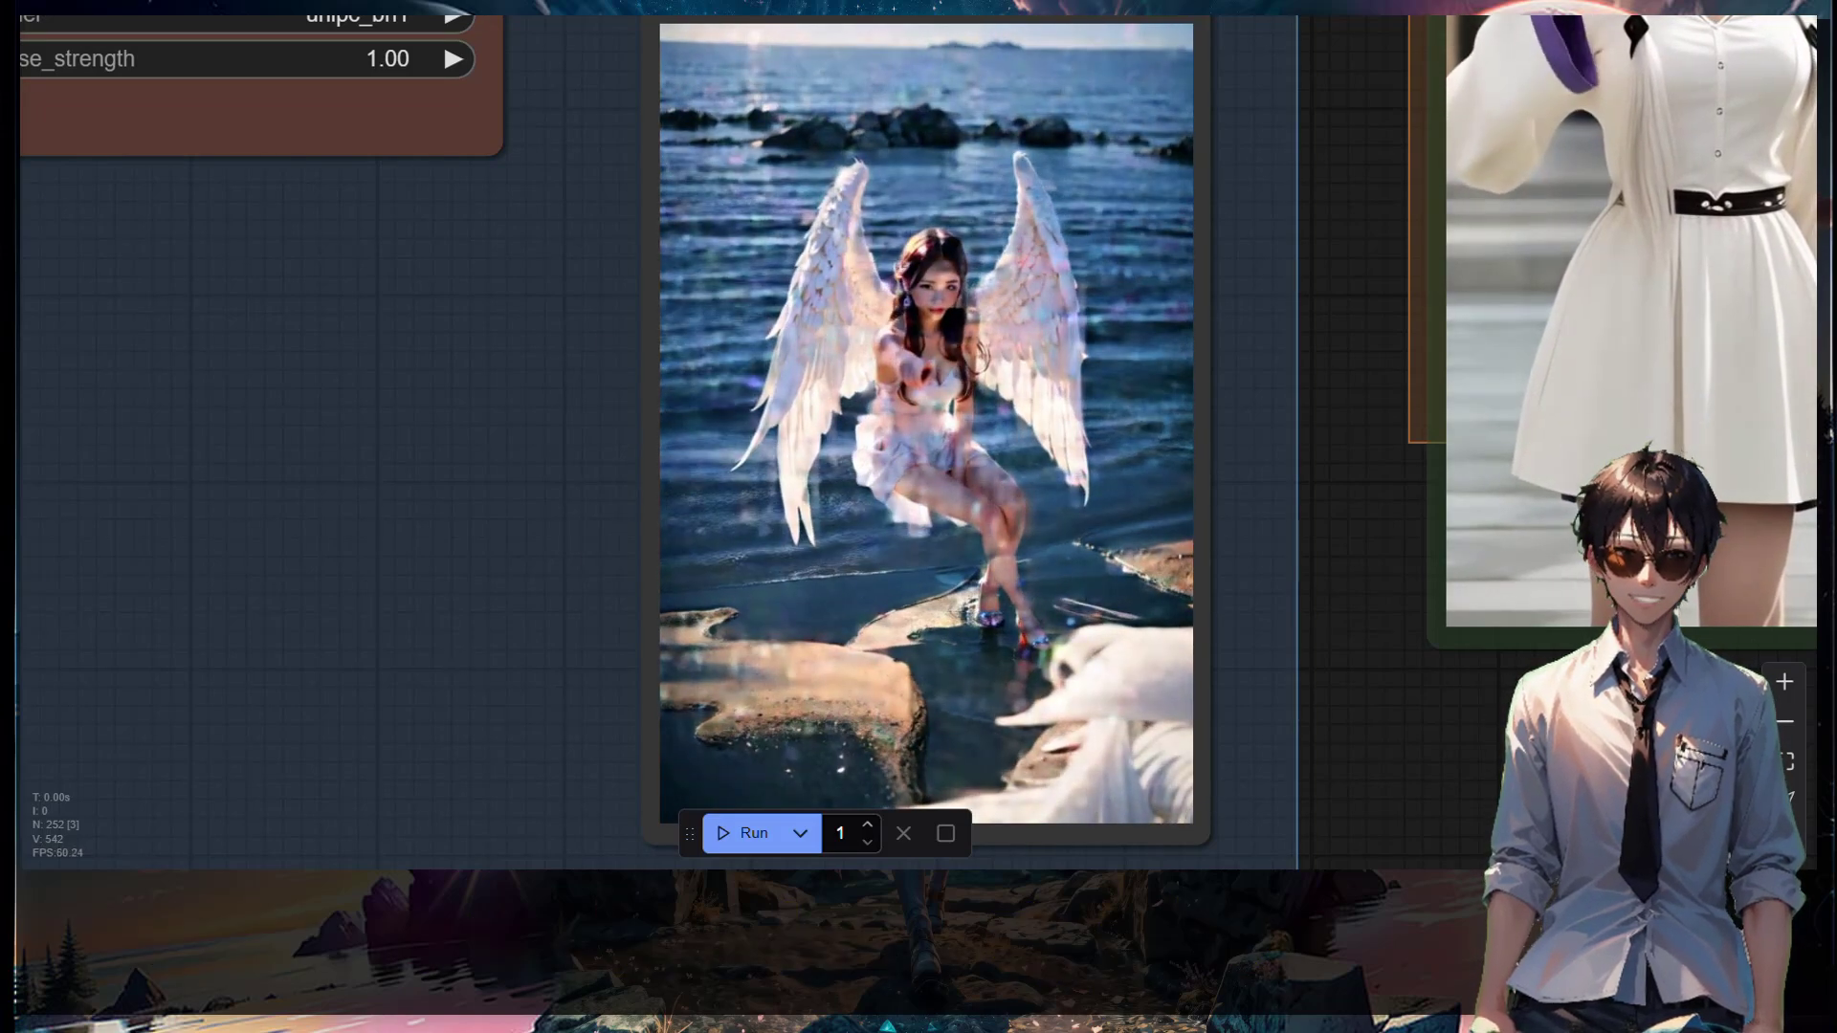
scroll(508, 136, "down", 5)
scroll(508, 138, "down", 3)
left_click_drag(508, 137, 1148, 522)
scroll(1148, 521, "down", 2)
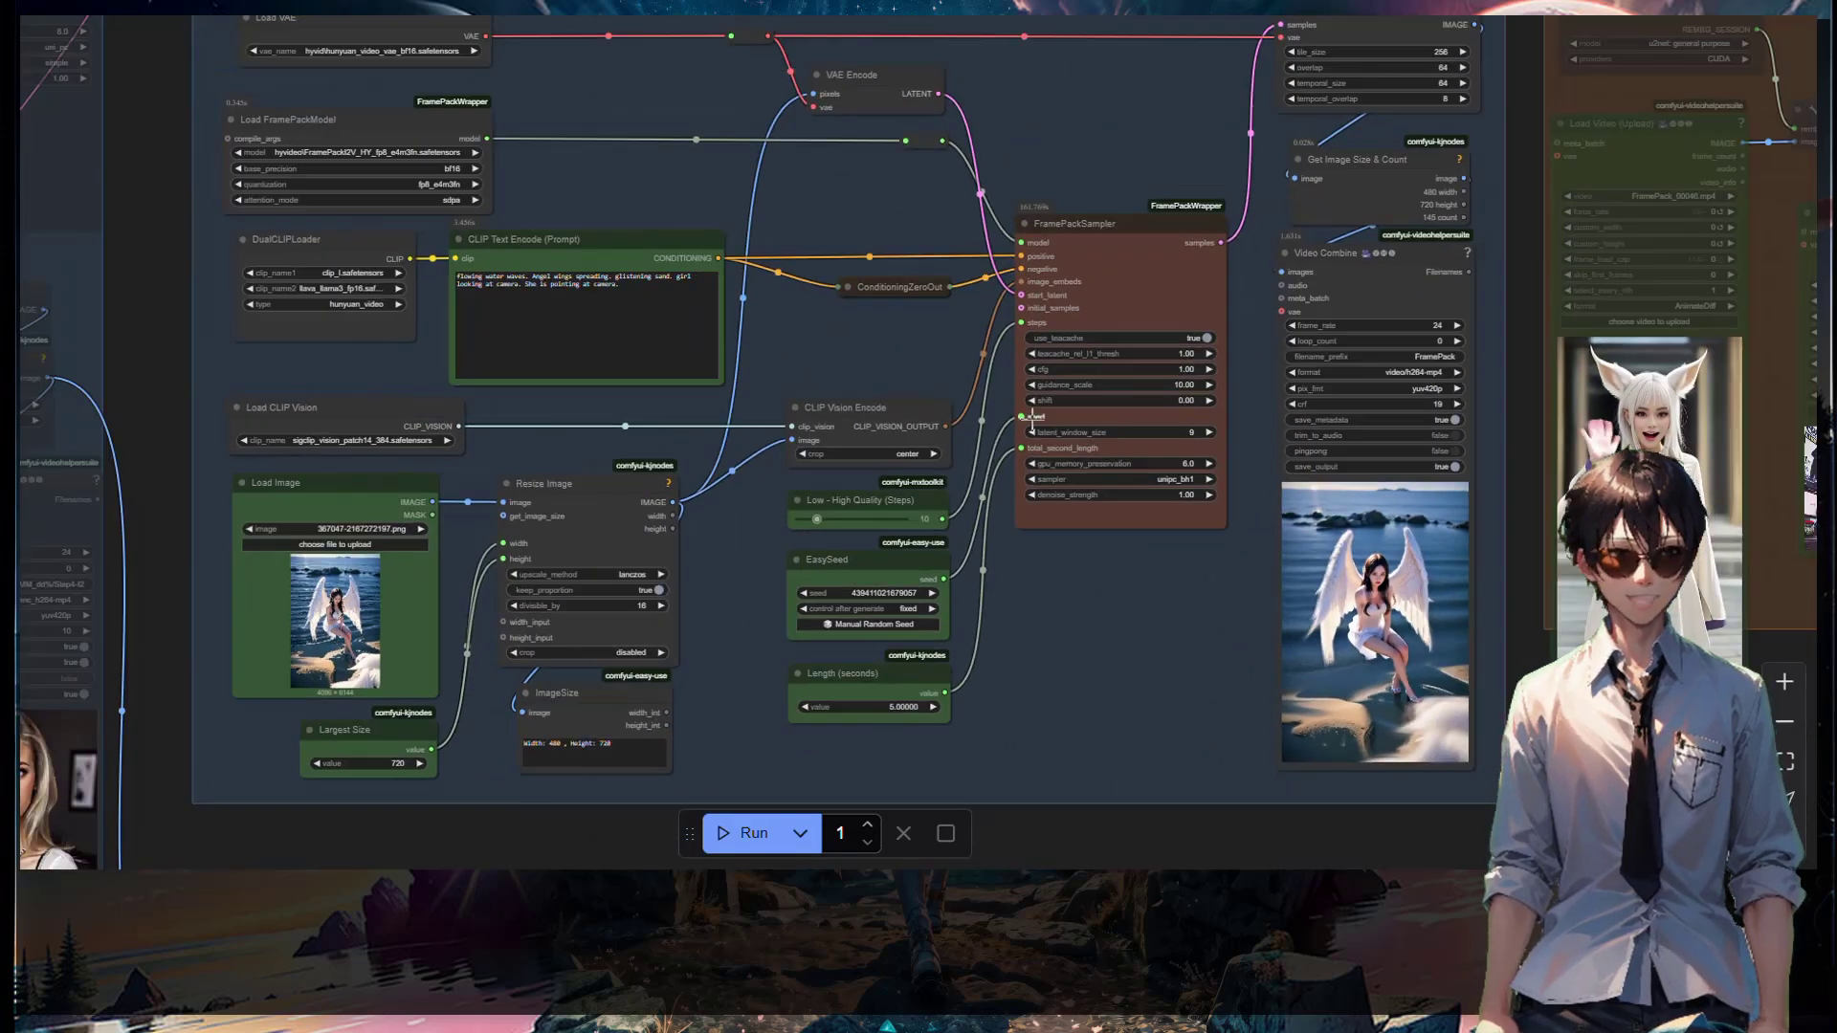
Insert "Wings are spreading out taking all the space. Large white angel wings. Wings are opening up and being deployed." into the prompt after "Angel wings spreading.".
scroll(1025, 417, "up", 3)
scroll(823, 406, "up", 3)
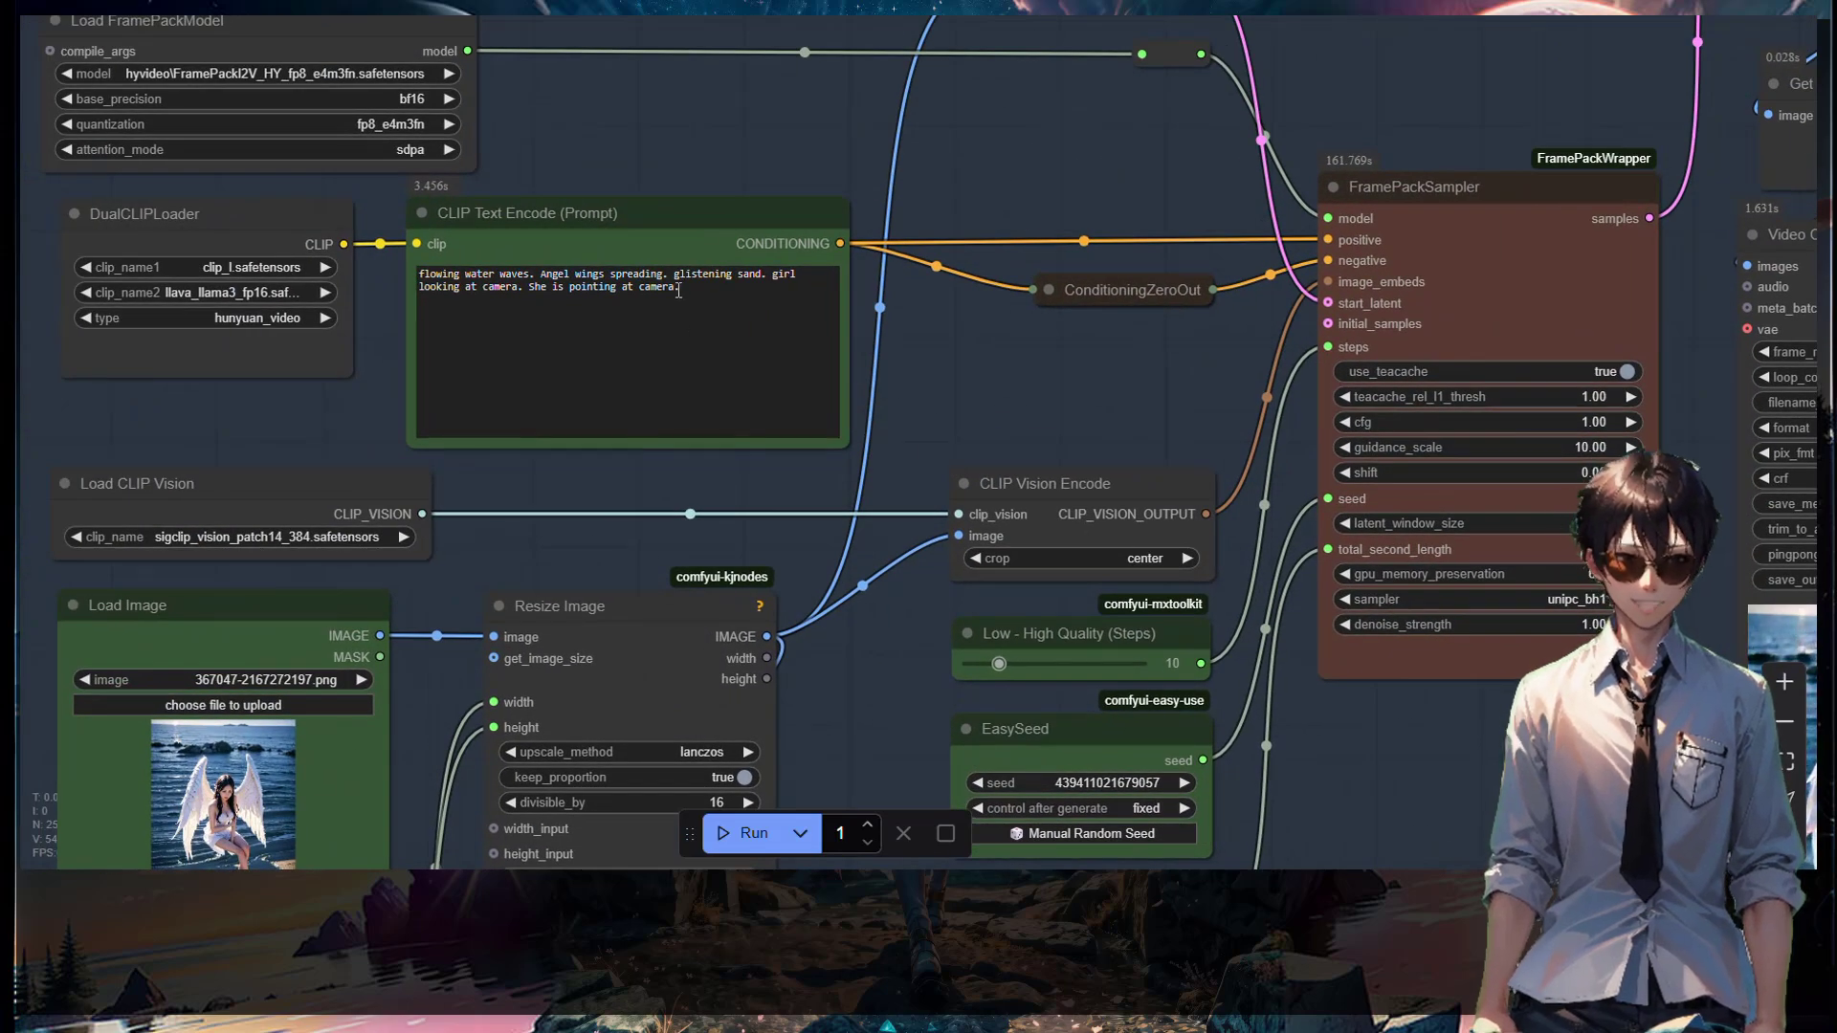
scroll(921, 311, "up", 3)
left_click(595, 268)
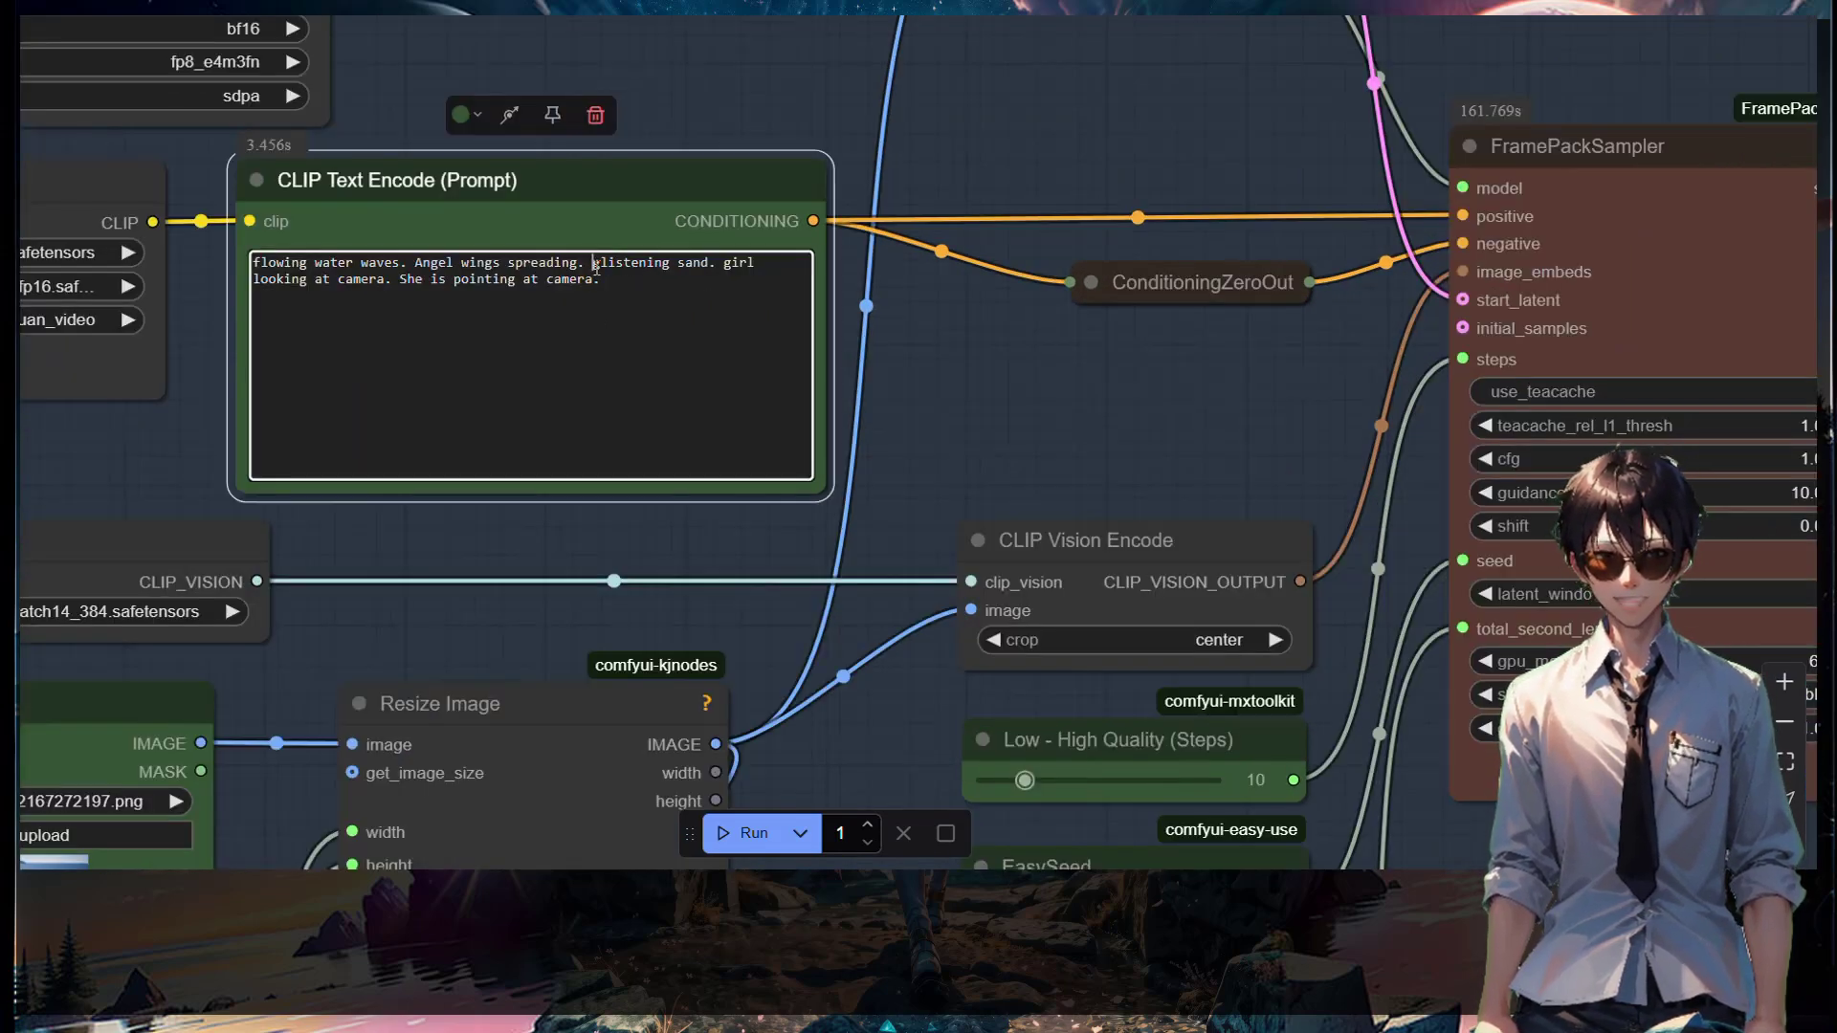
type("Win")
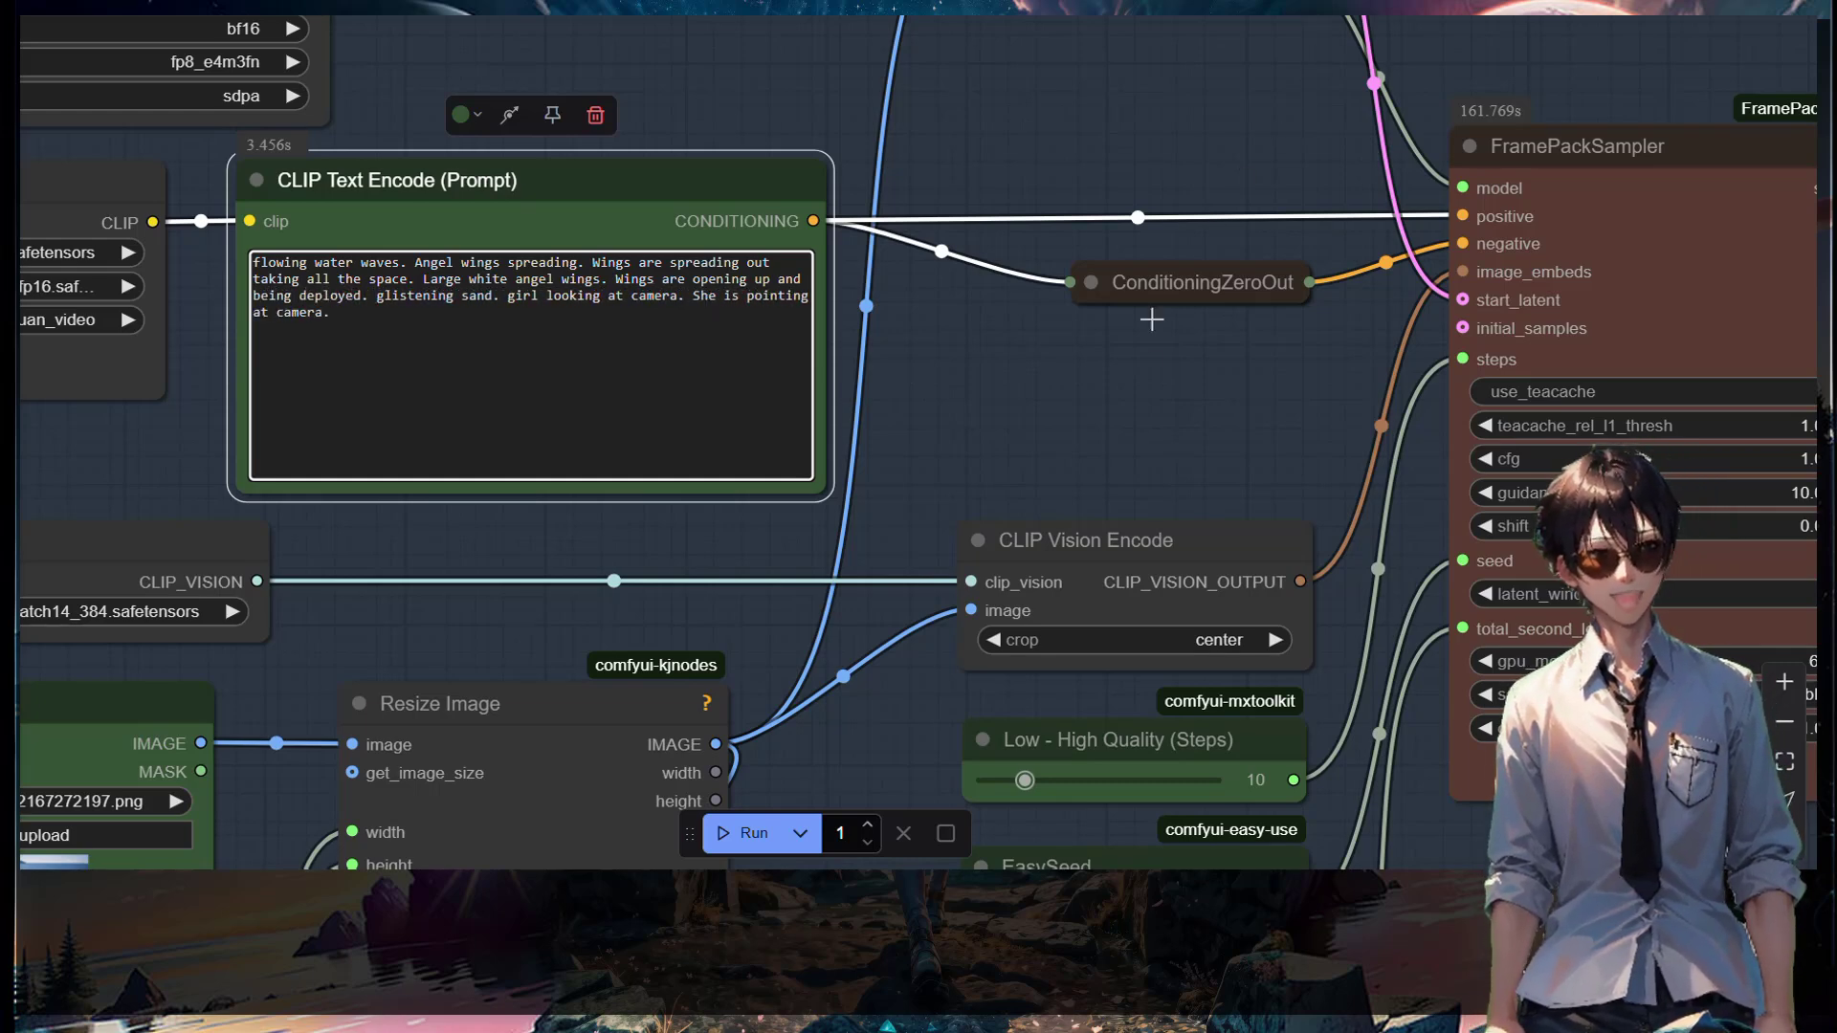
scroll(1134, 371, "down", 5)
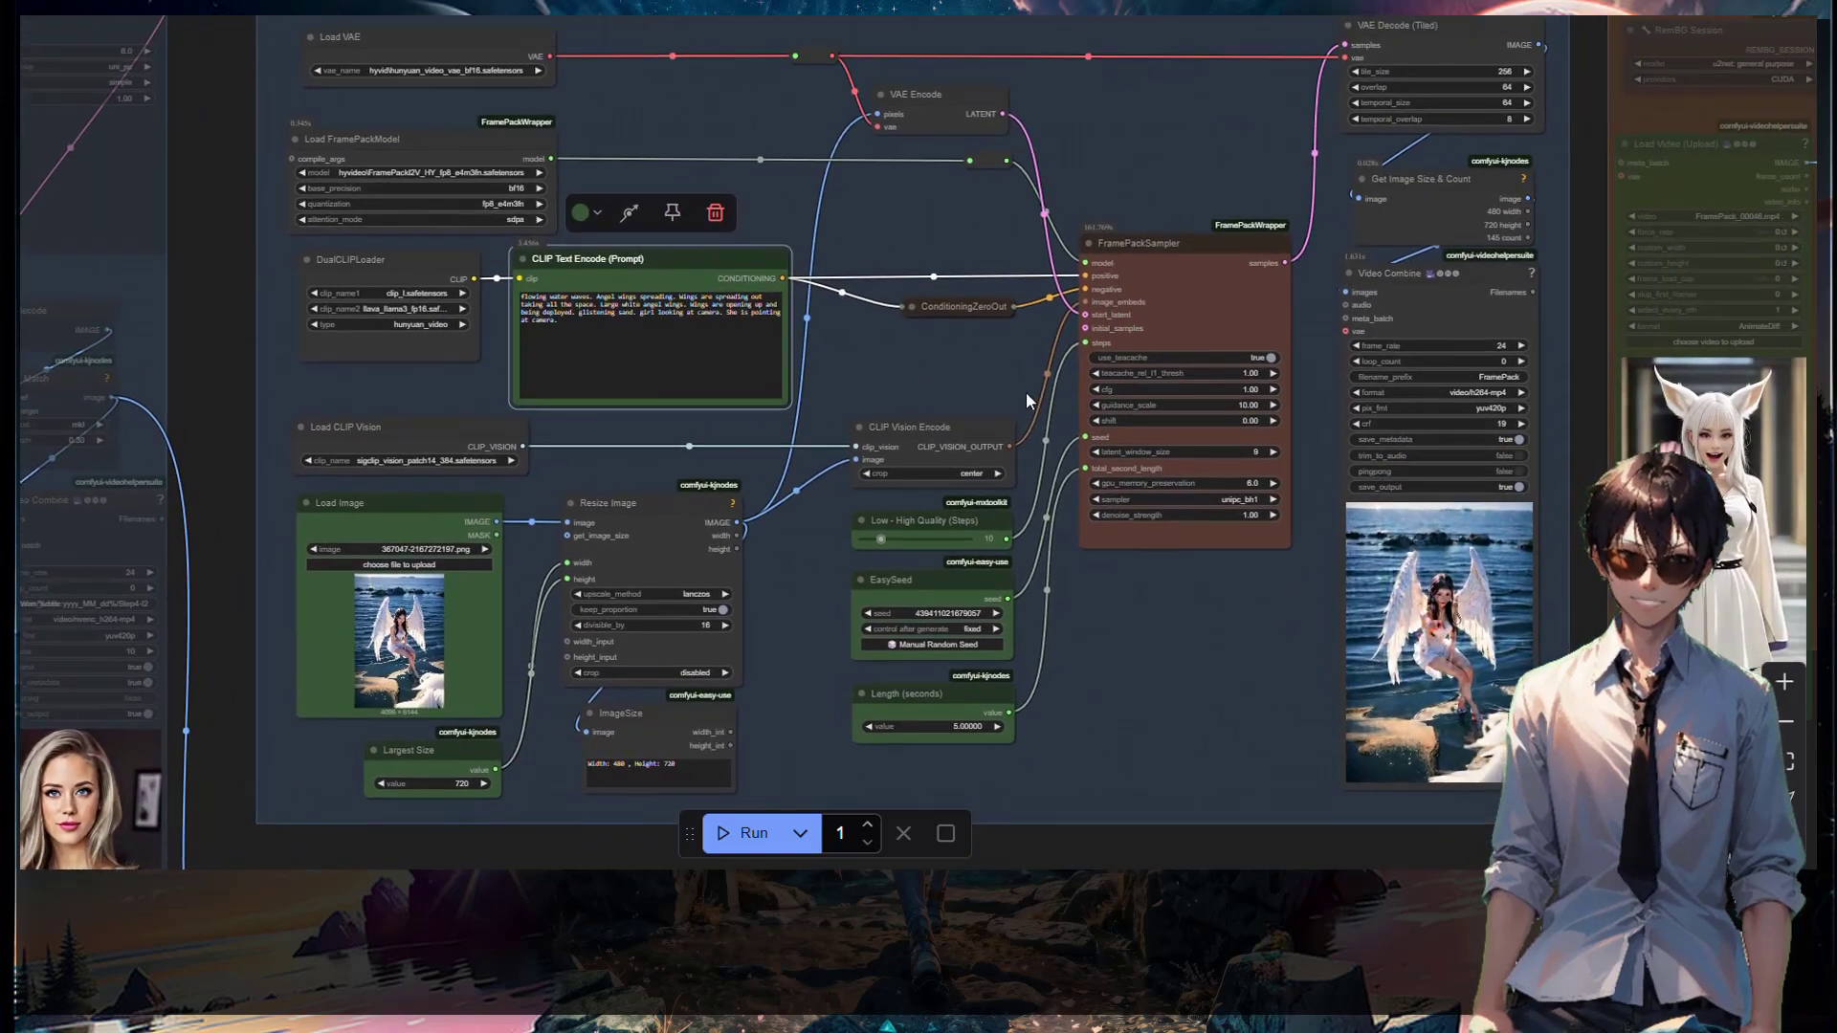
scroll(1026, 395, "up", 4)
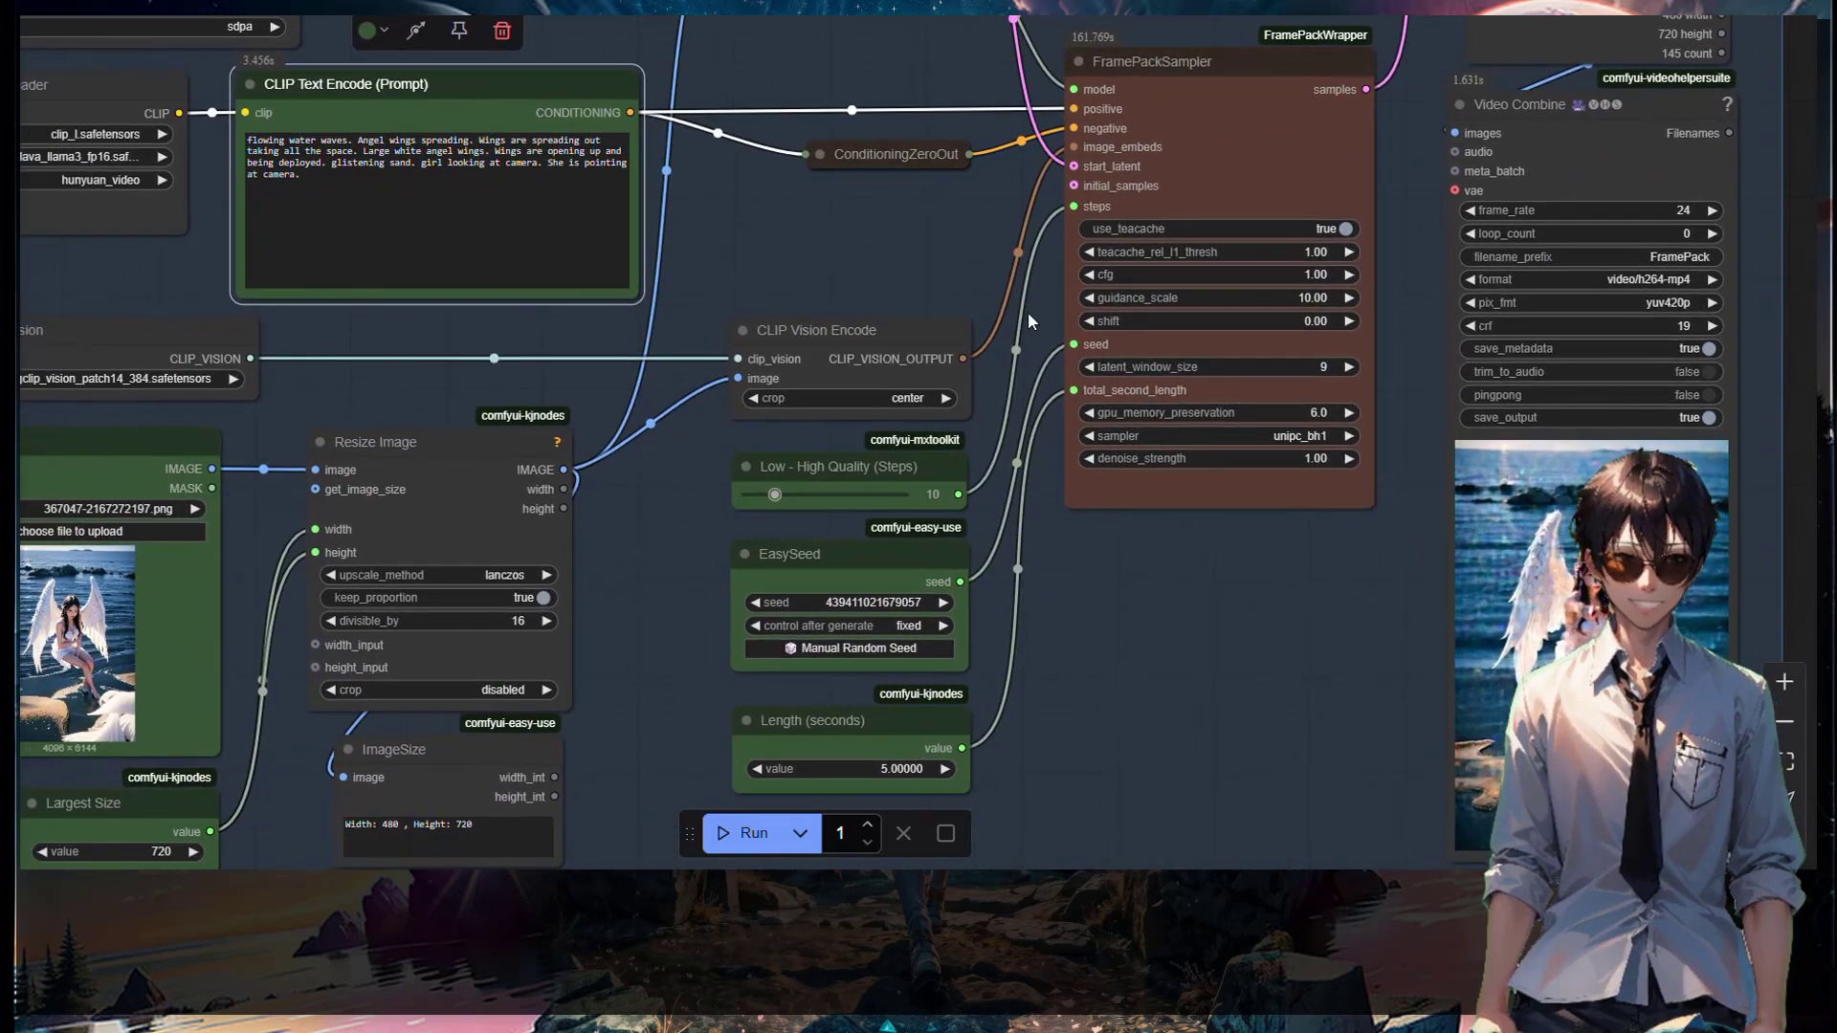
left_click_drag(994, 533, 1006, 501)
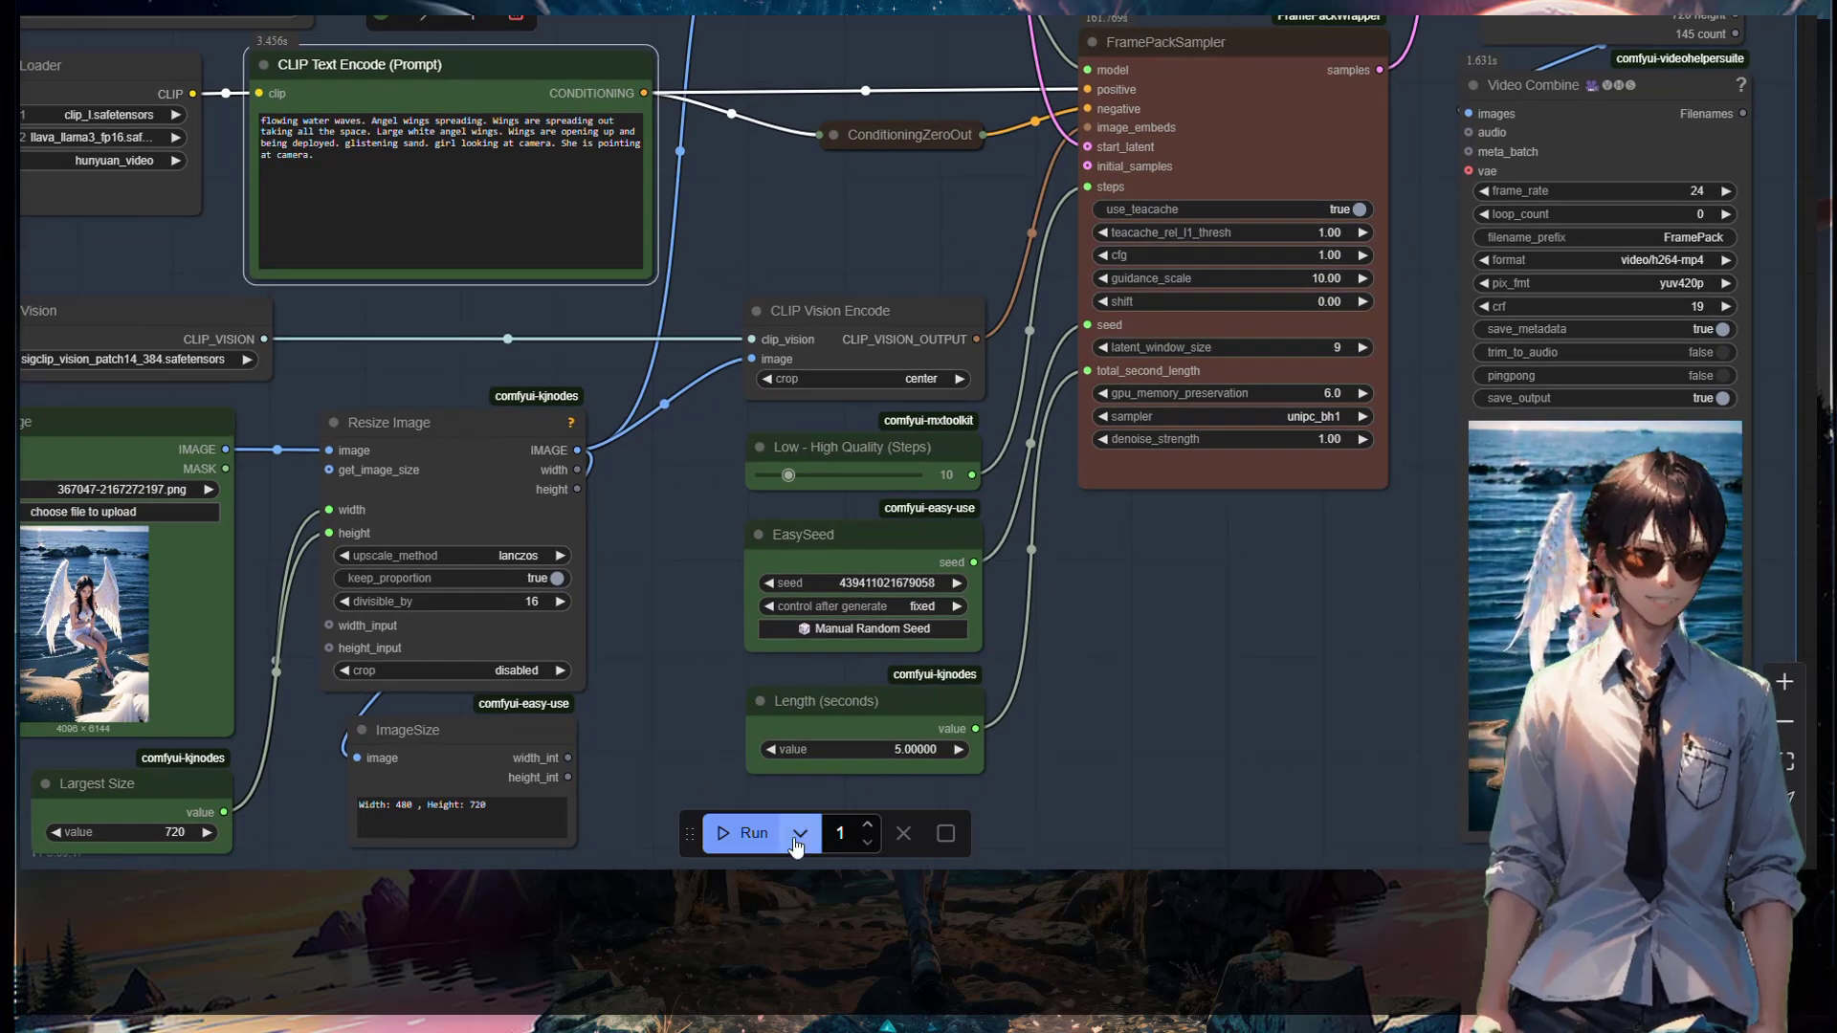
left_click_drag(949, 552, 814, 598)
scroll(579, 538, "down", 4)
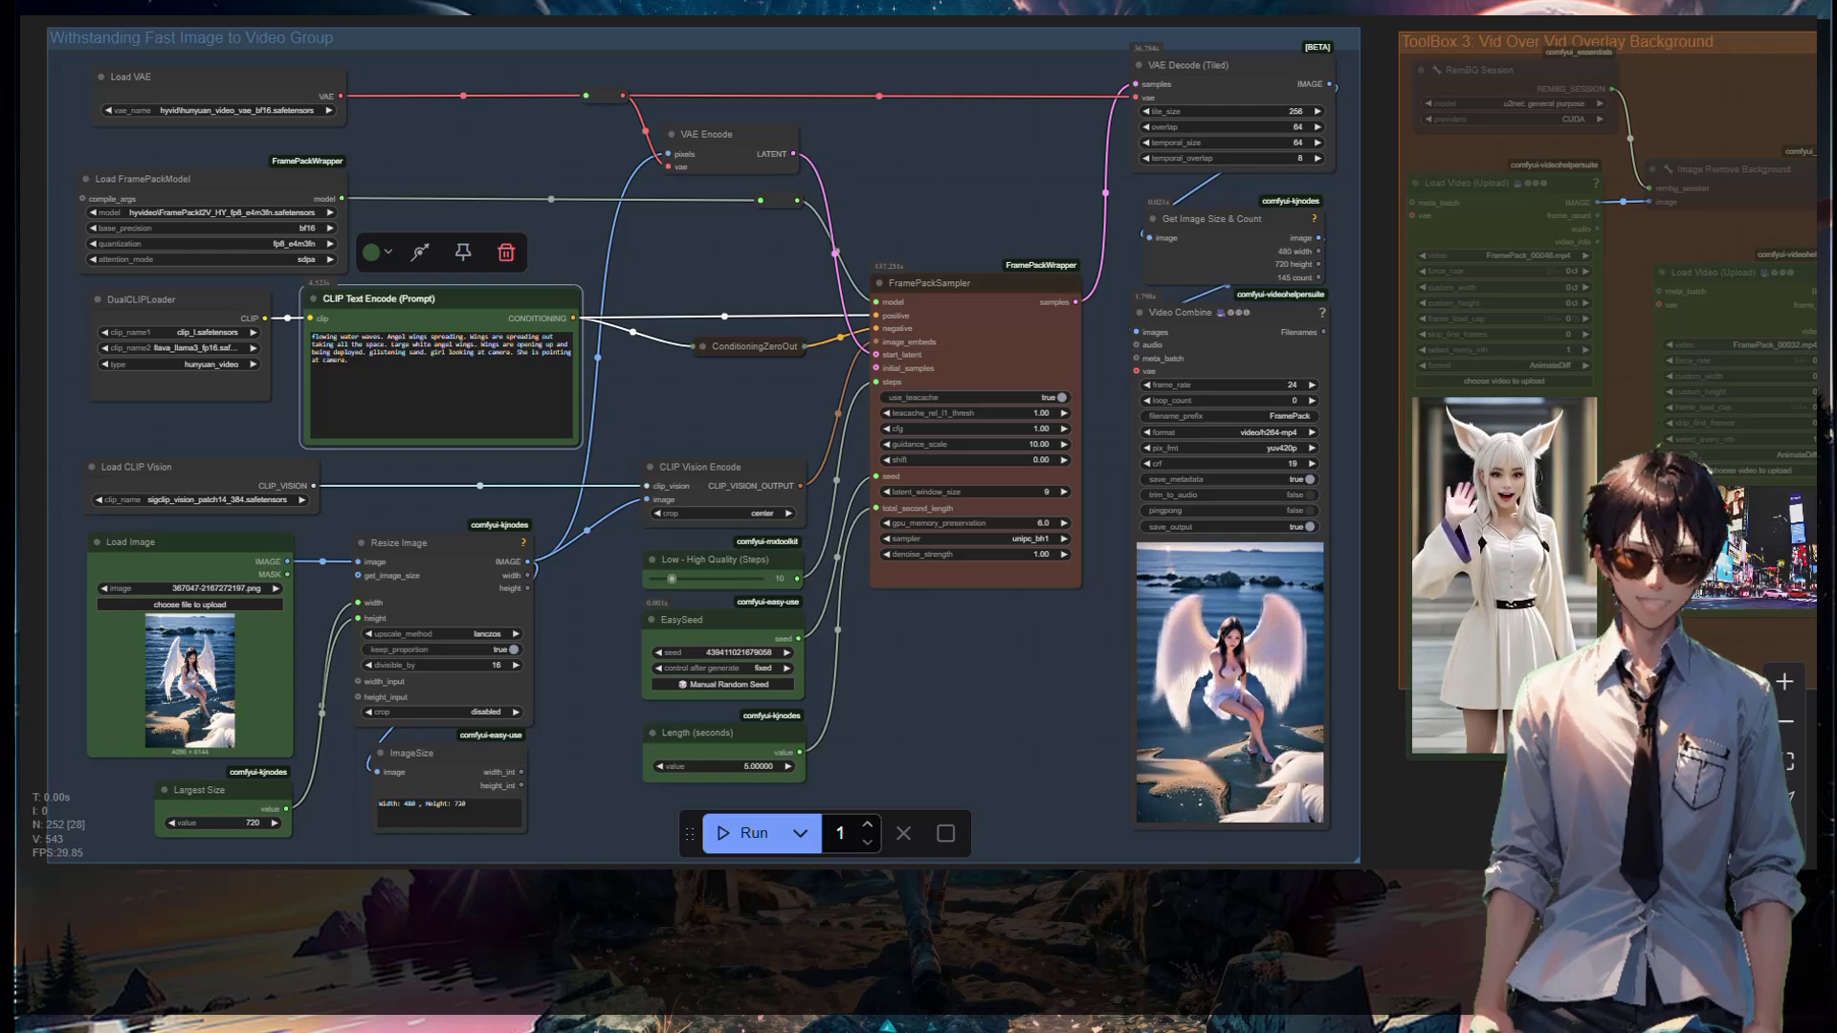
Inspect the new angel wings preview video up close in the Video Combine node, and return to the overview.
scroll(1362, 733, "up", 10)
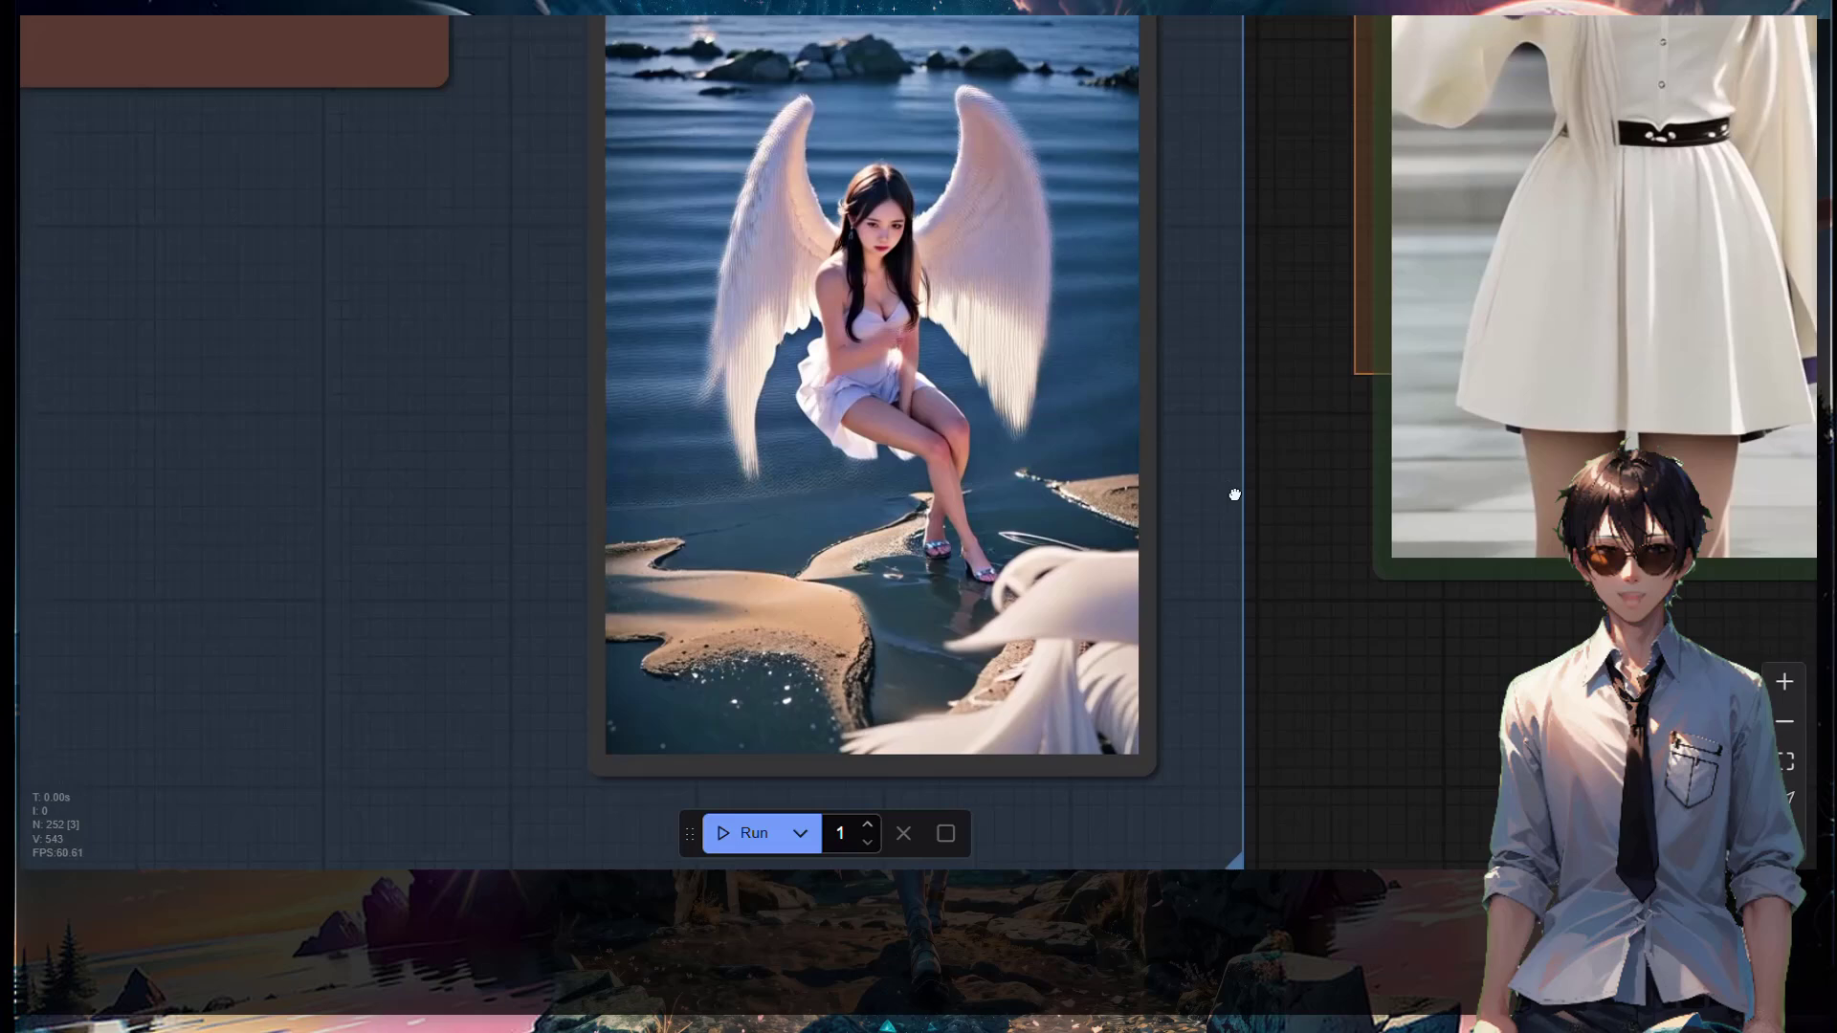
left_click_drag(1234, 495, 1161, 533)
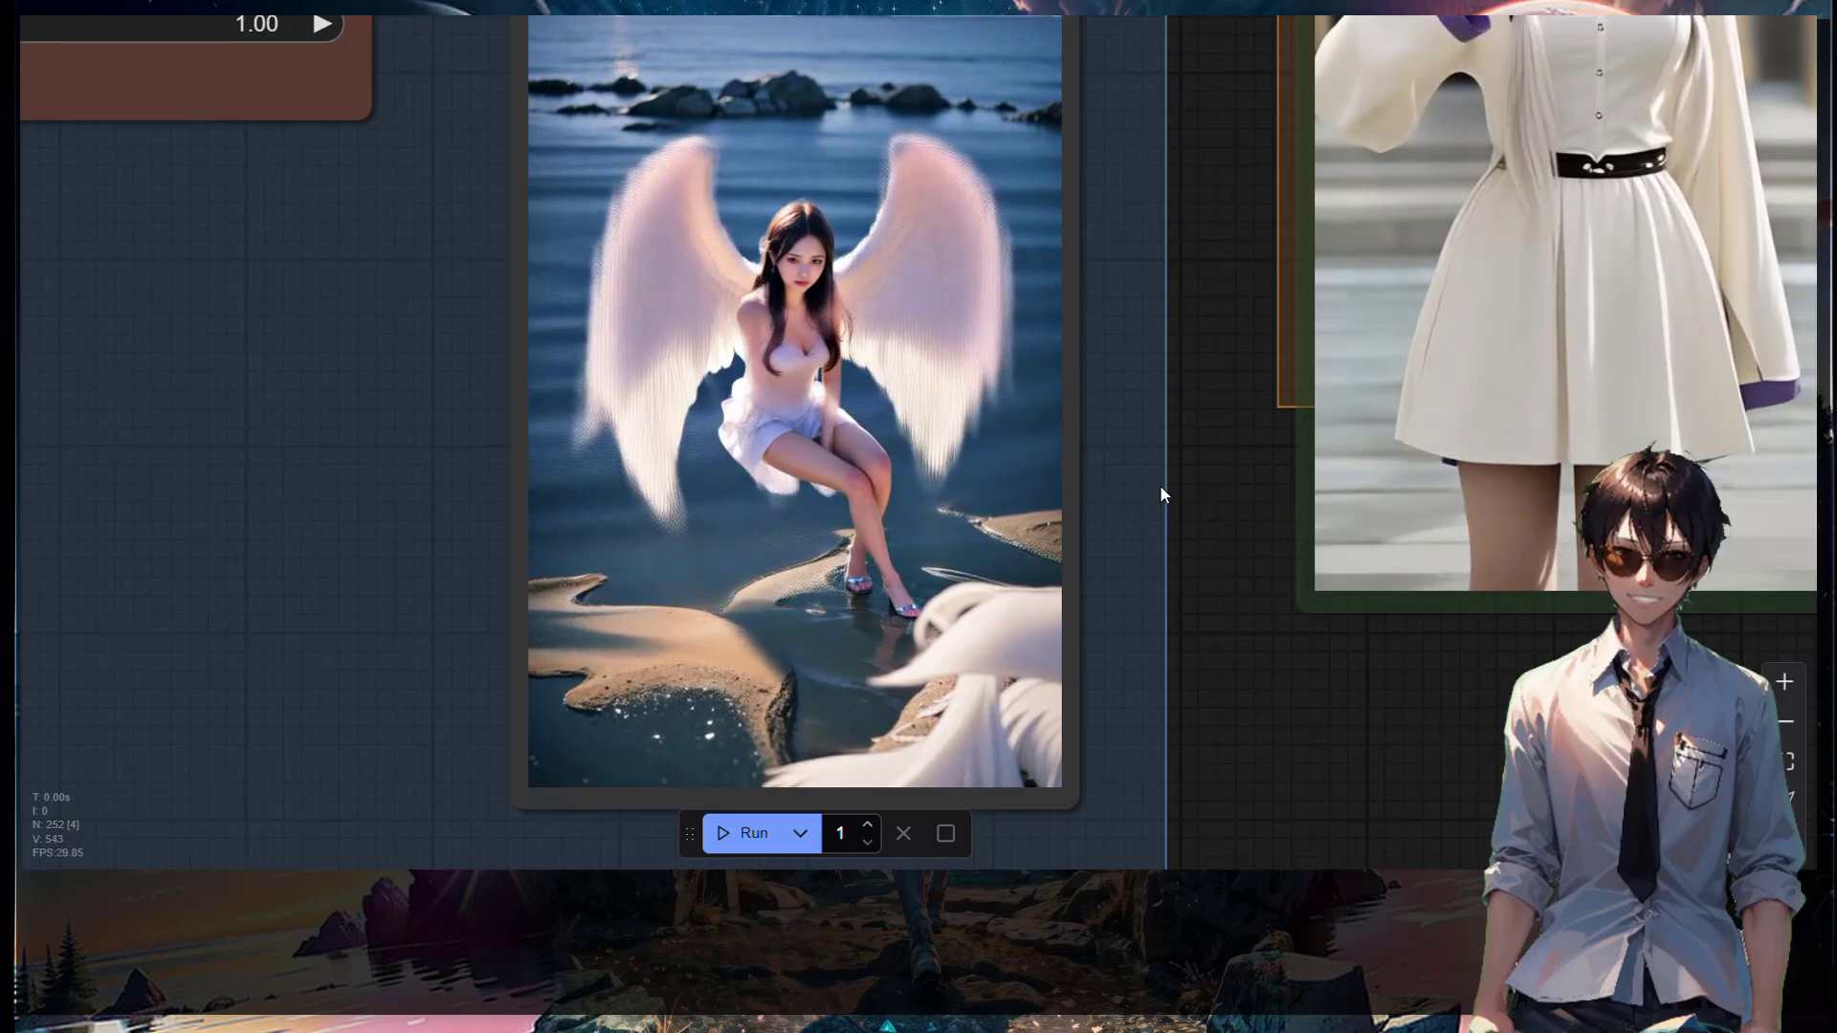
scroll(1160, 478, "down", 10)
Append "she is lifting her heads up, looking down at the camera." to the end of the CLIP Text Encode prompt.
left_click_drag(882, 329, 1107, 588)
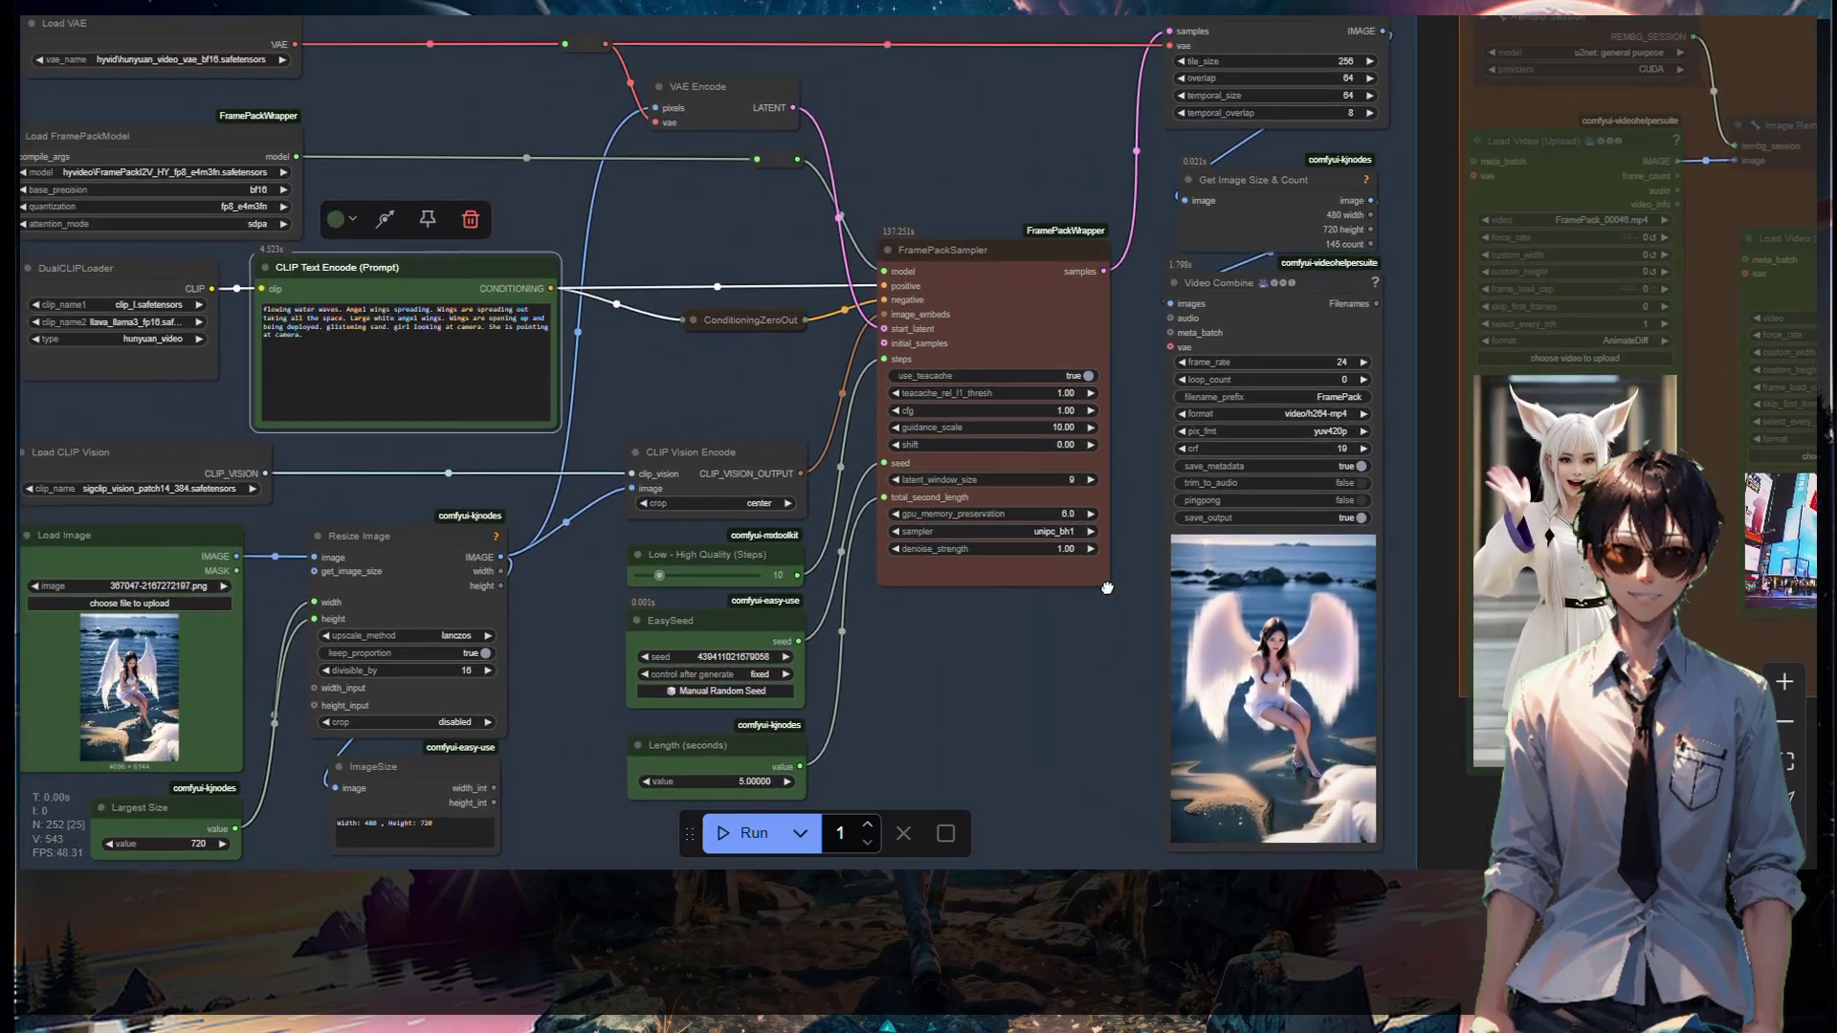
scroll(321, 390, "up", 7)
left_click(319, 233)
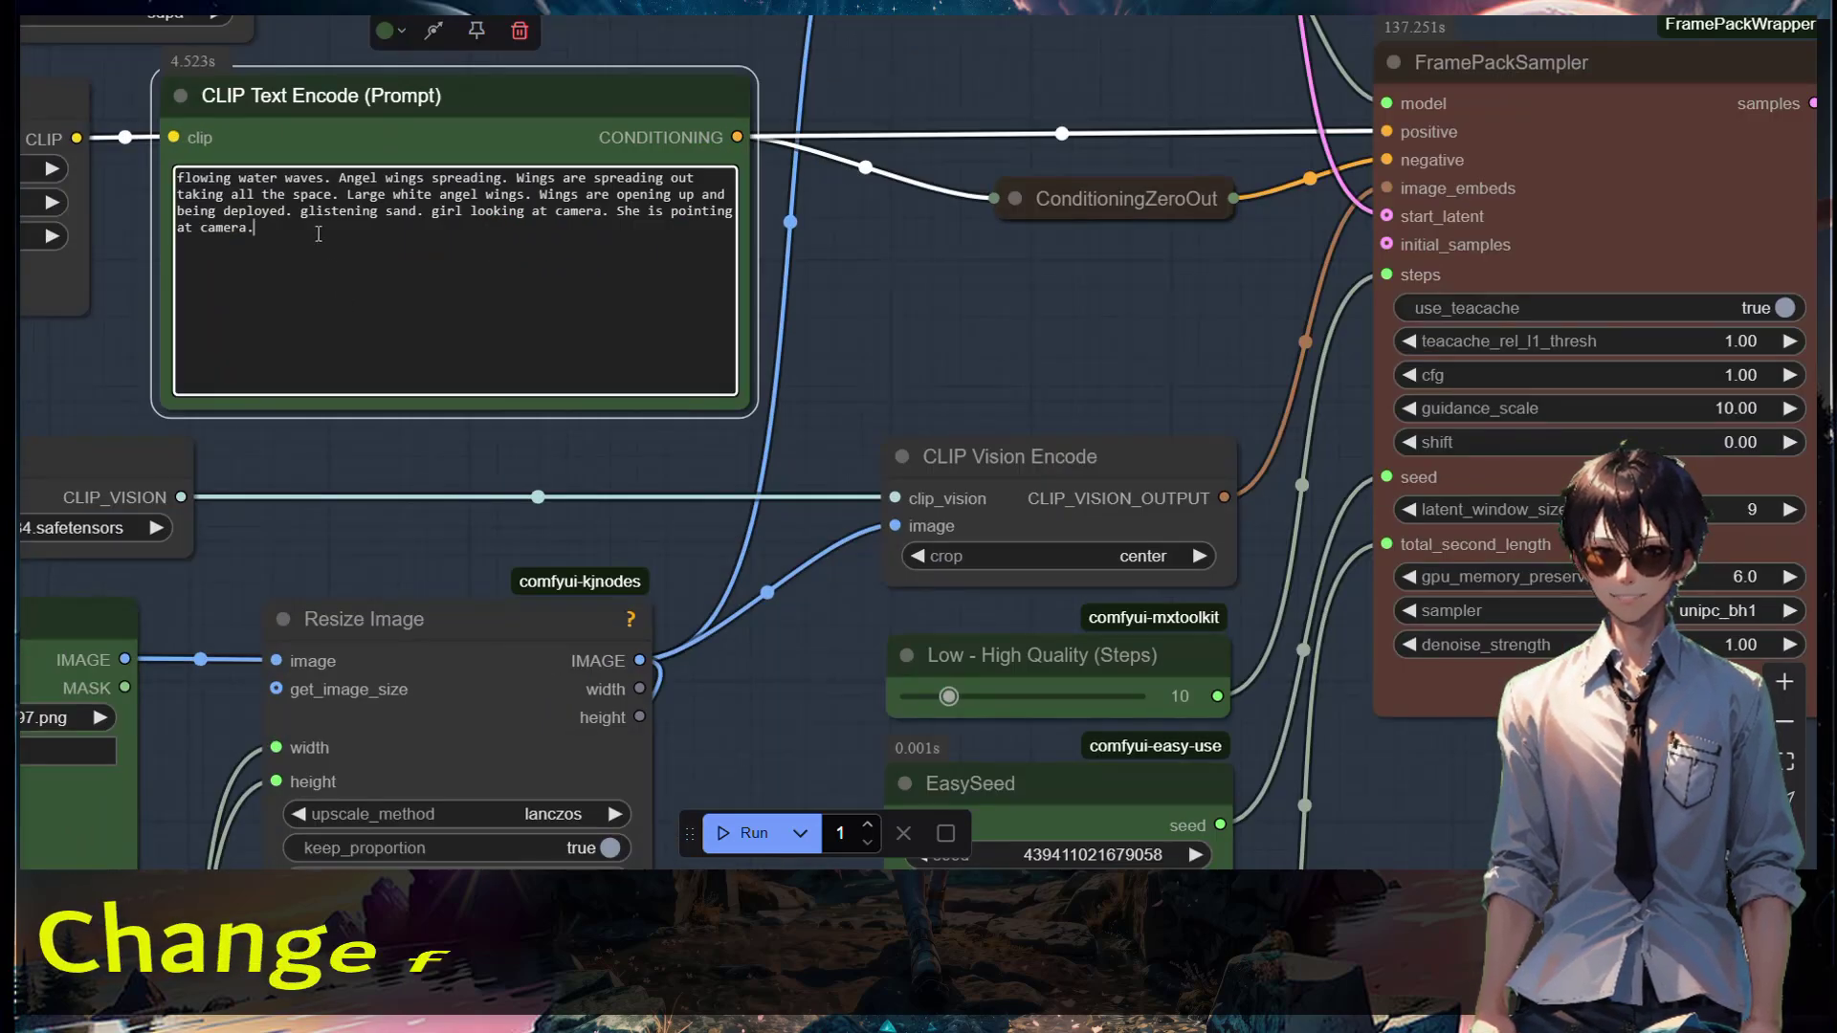
type("sh")
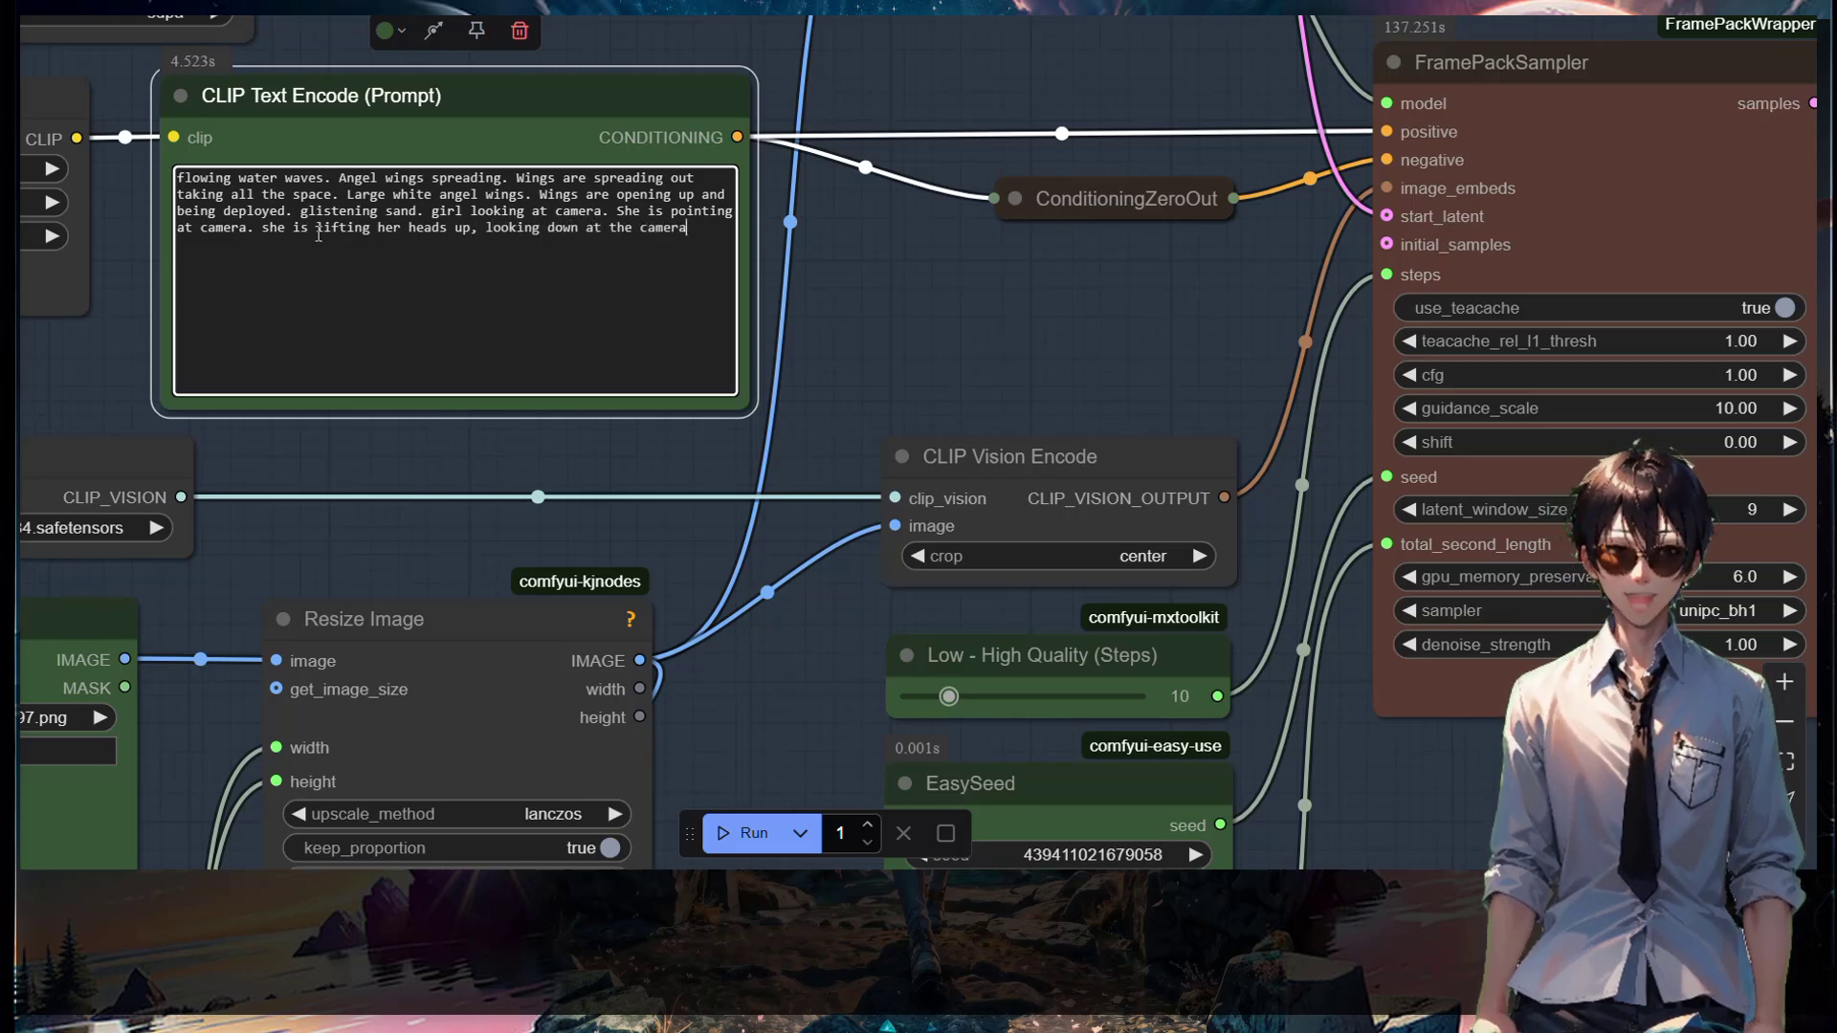
Run the workflow with the extended prompt to generate another low-quality preview video.
left_click(769, 851)
scroll(993, 598, "down", 5)
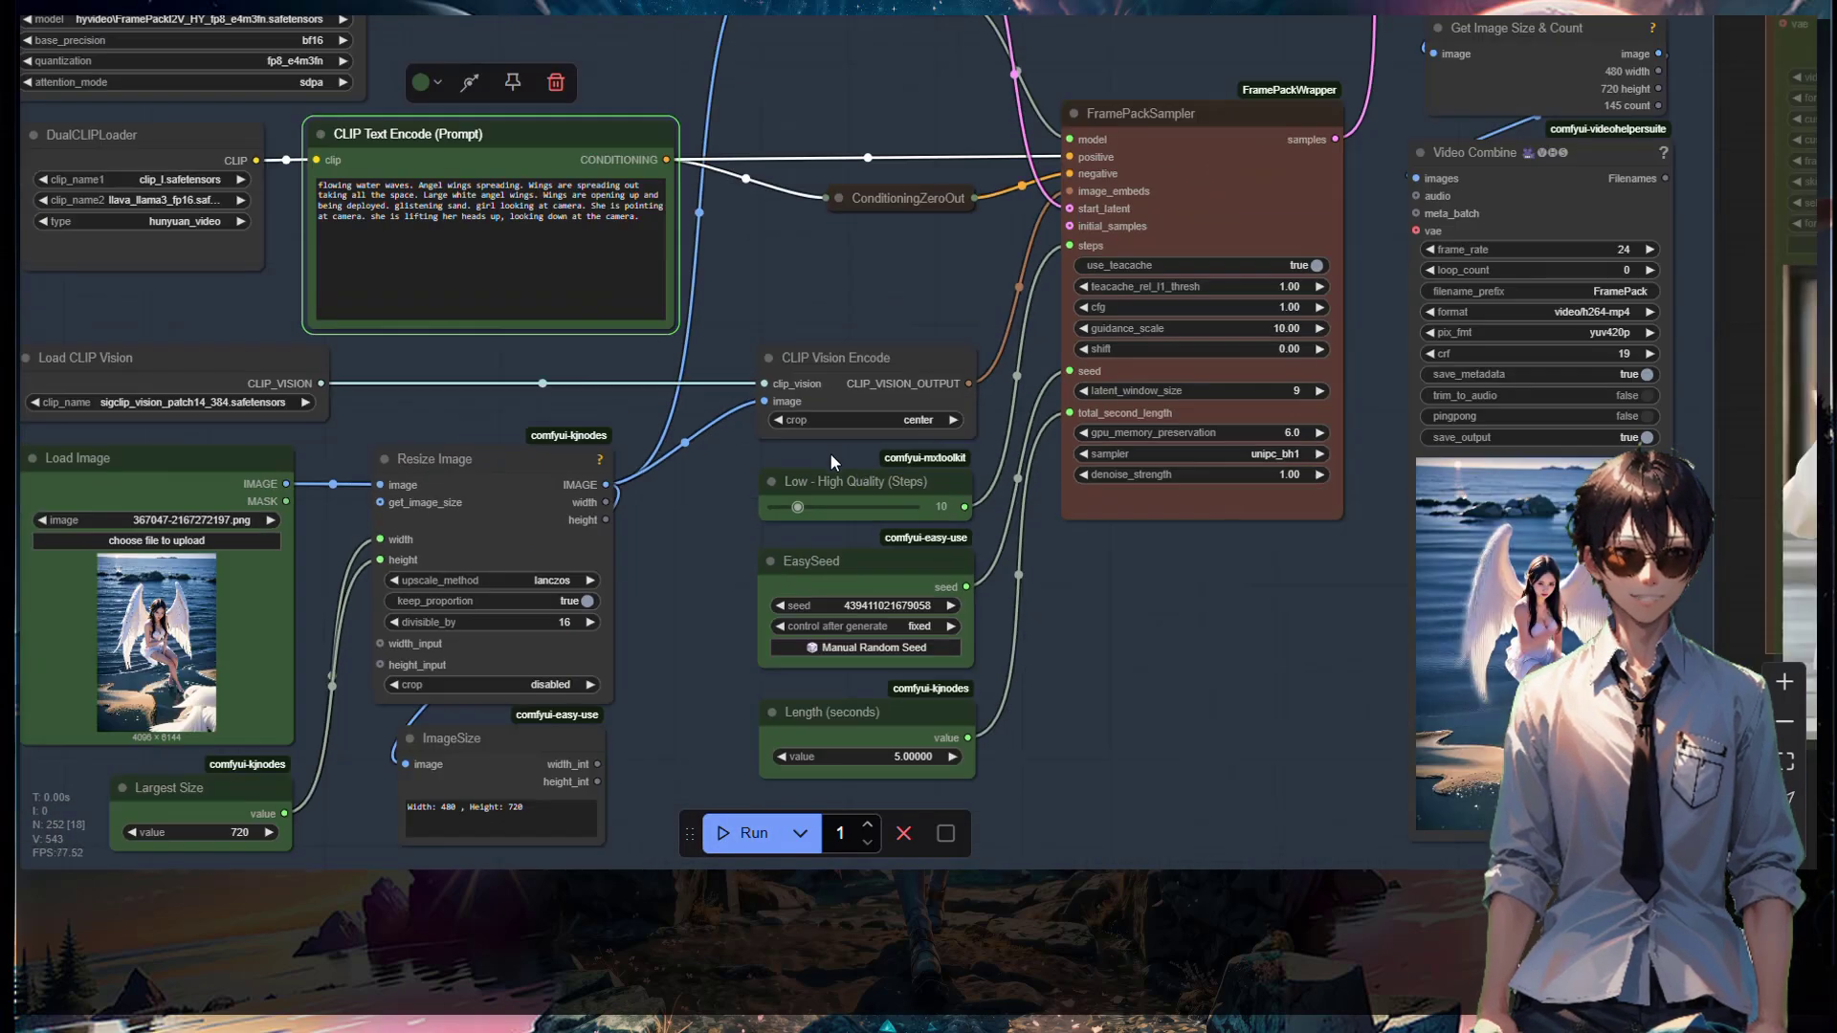
scroll(874, 469, "down", 3)
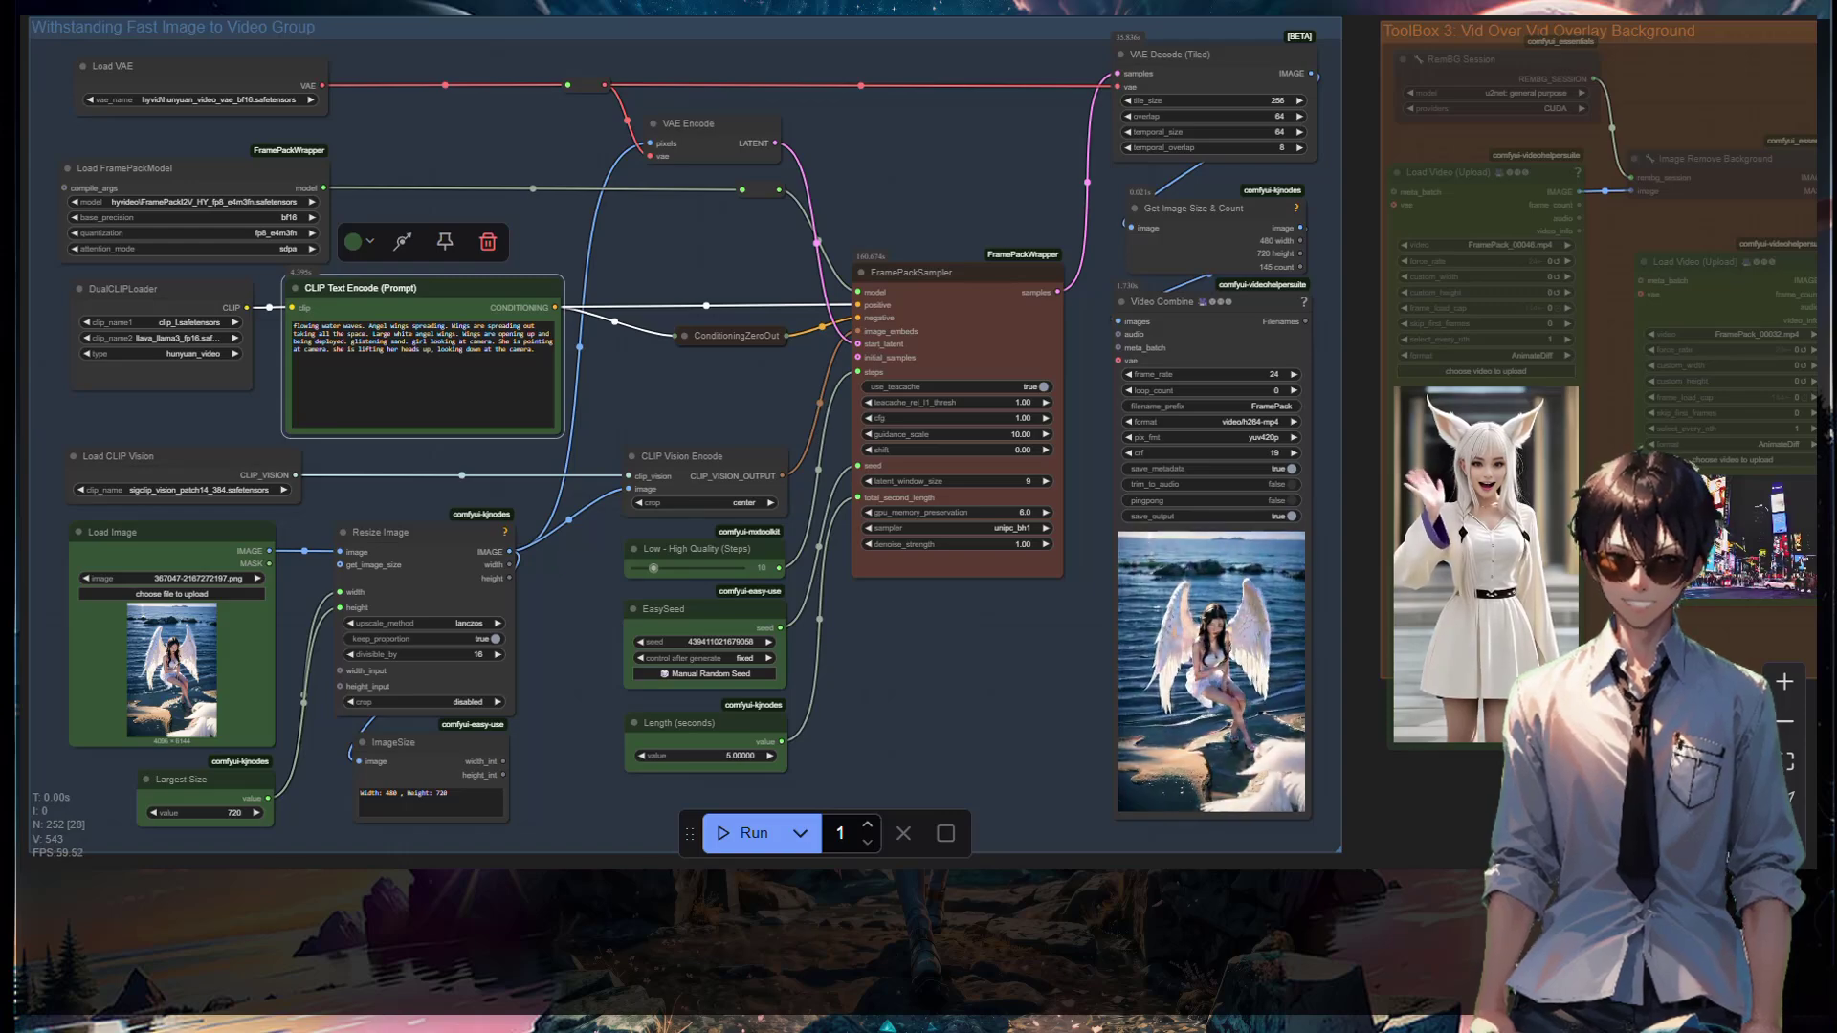
Inspect the head and wing motion in the preview video of the Video Combine node.
scroll(1375, 634, "up", 5)
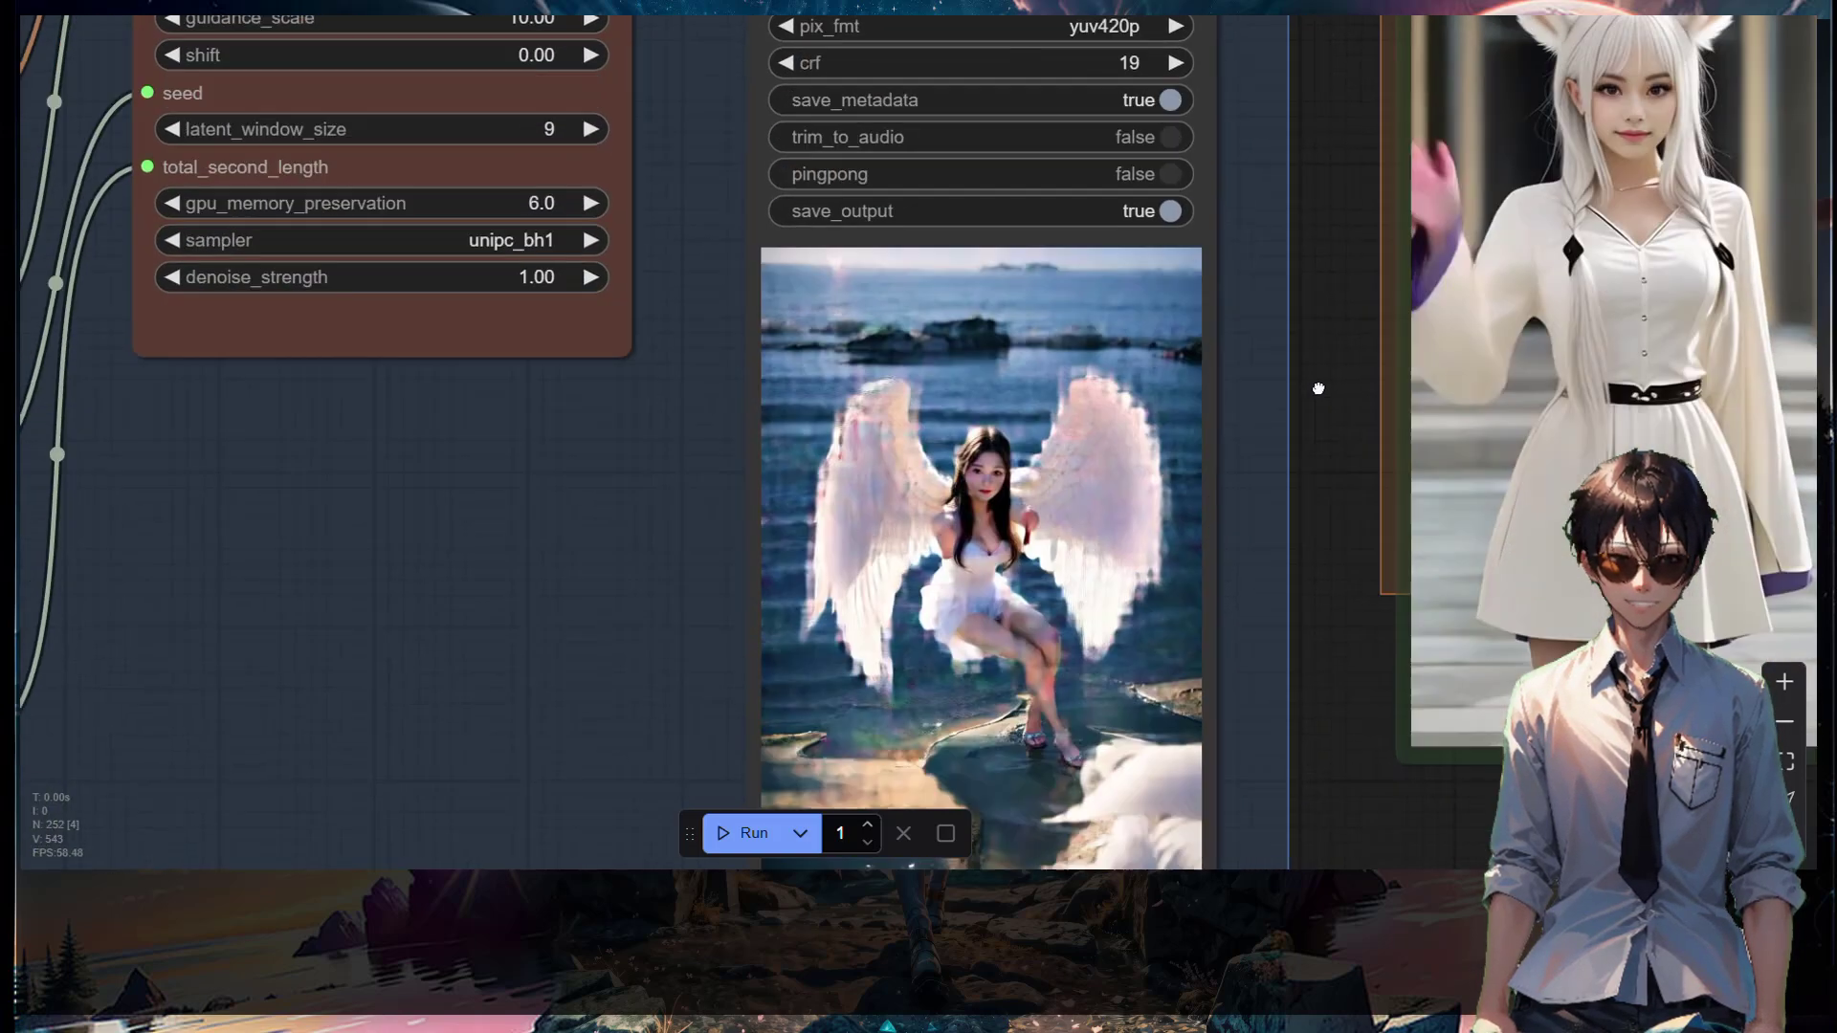
left_click_drag(1318, 388, 1271, 320)
scroll(1270, 319, "up", 2)
scroll(1261, 377, "down", 1)
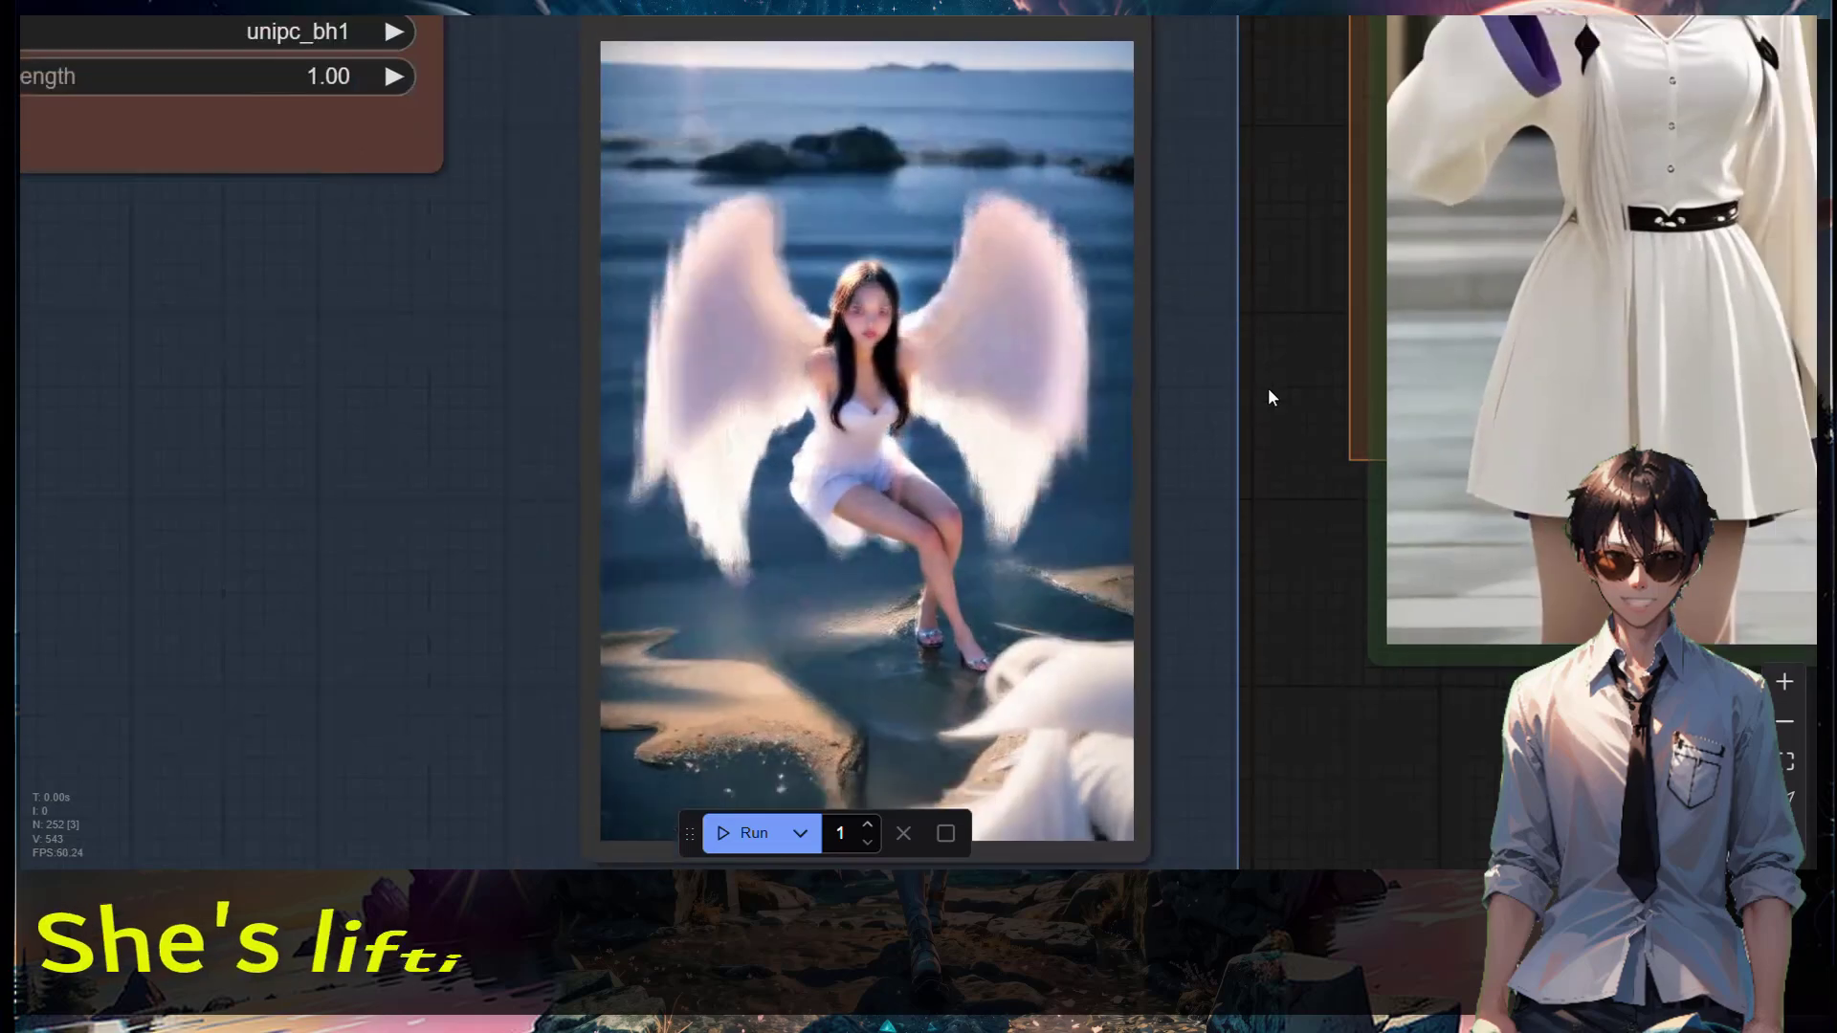
scroll(1271, 397, "down", 1)
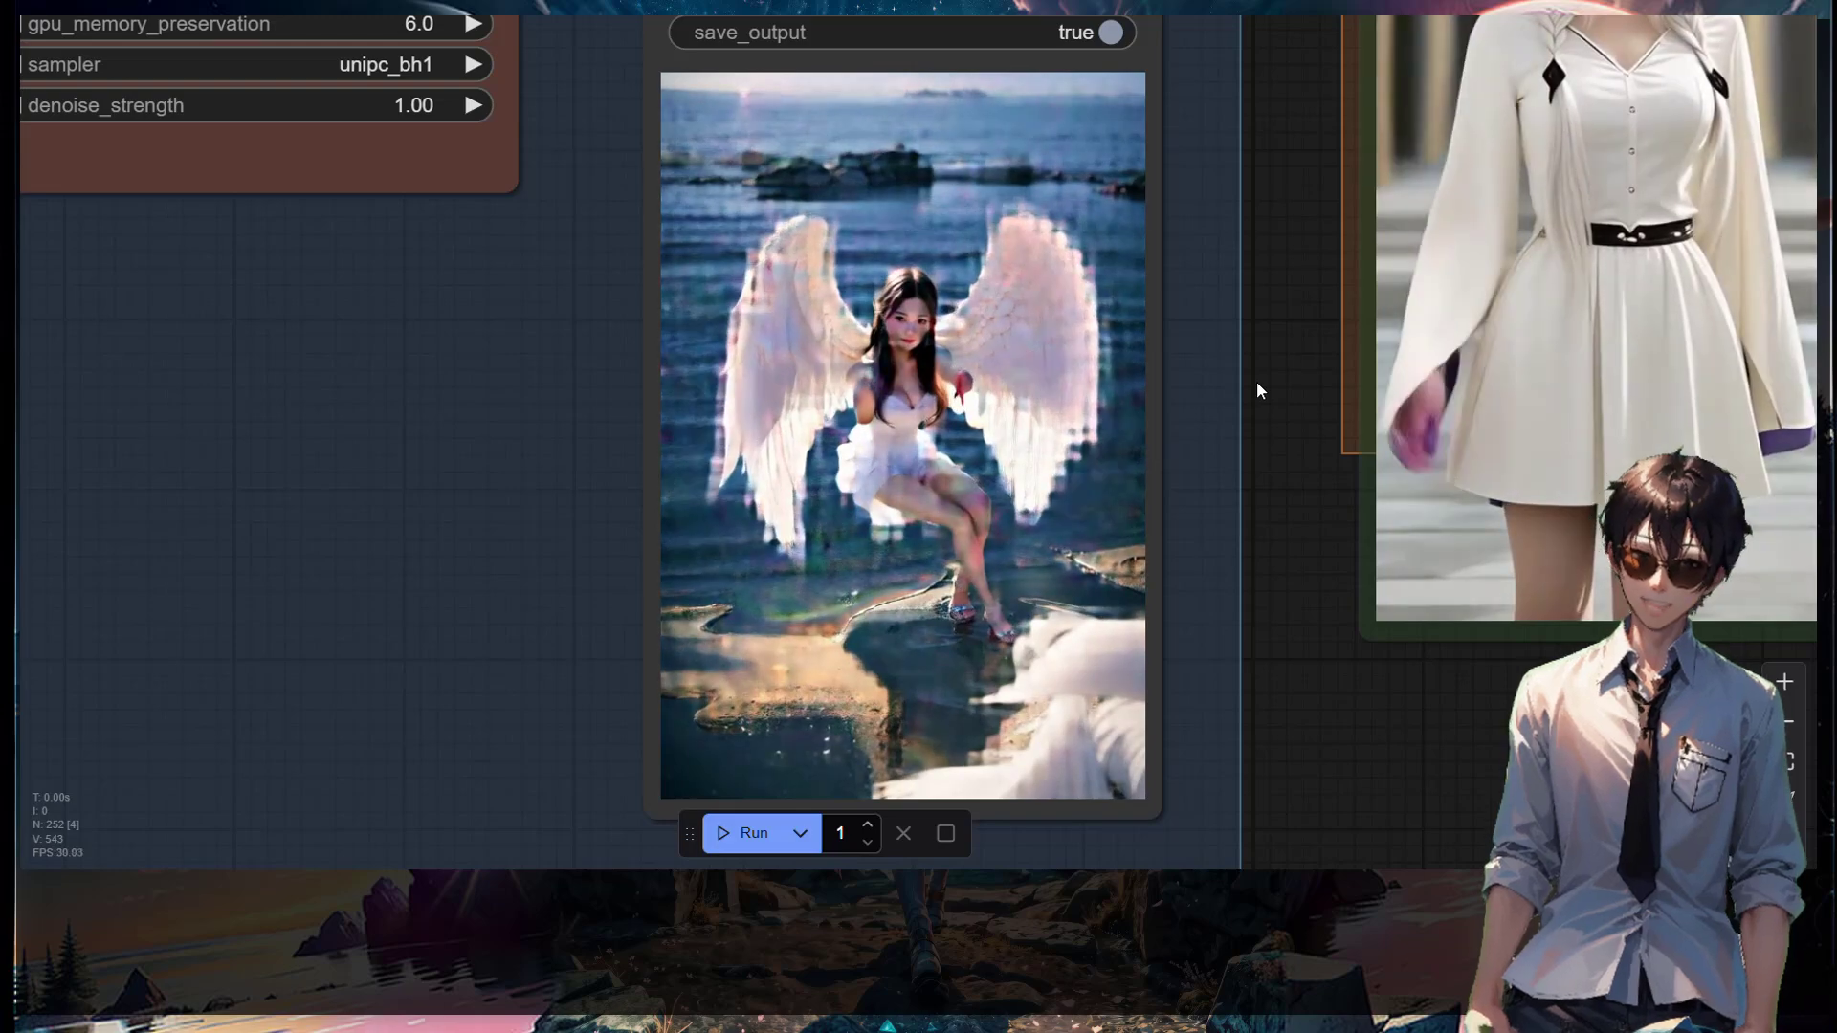
scroll(1255, 380, "down", 1)
Raise the Low - High Quality (Steps) value to 20.
scroll(1255, 381, "down", 8)
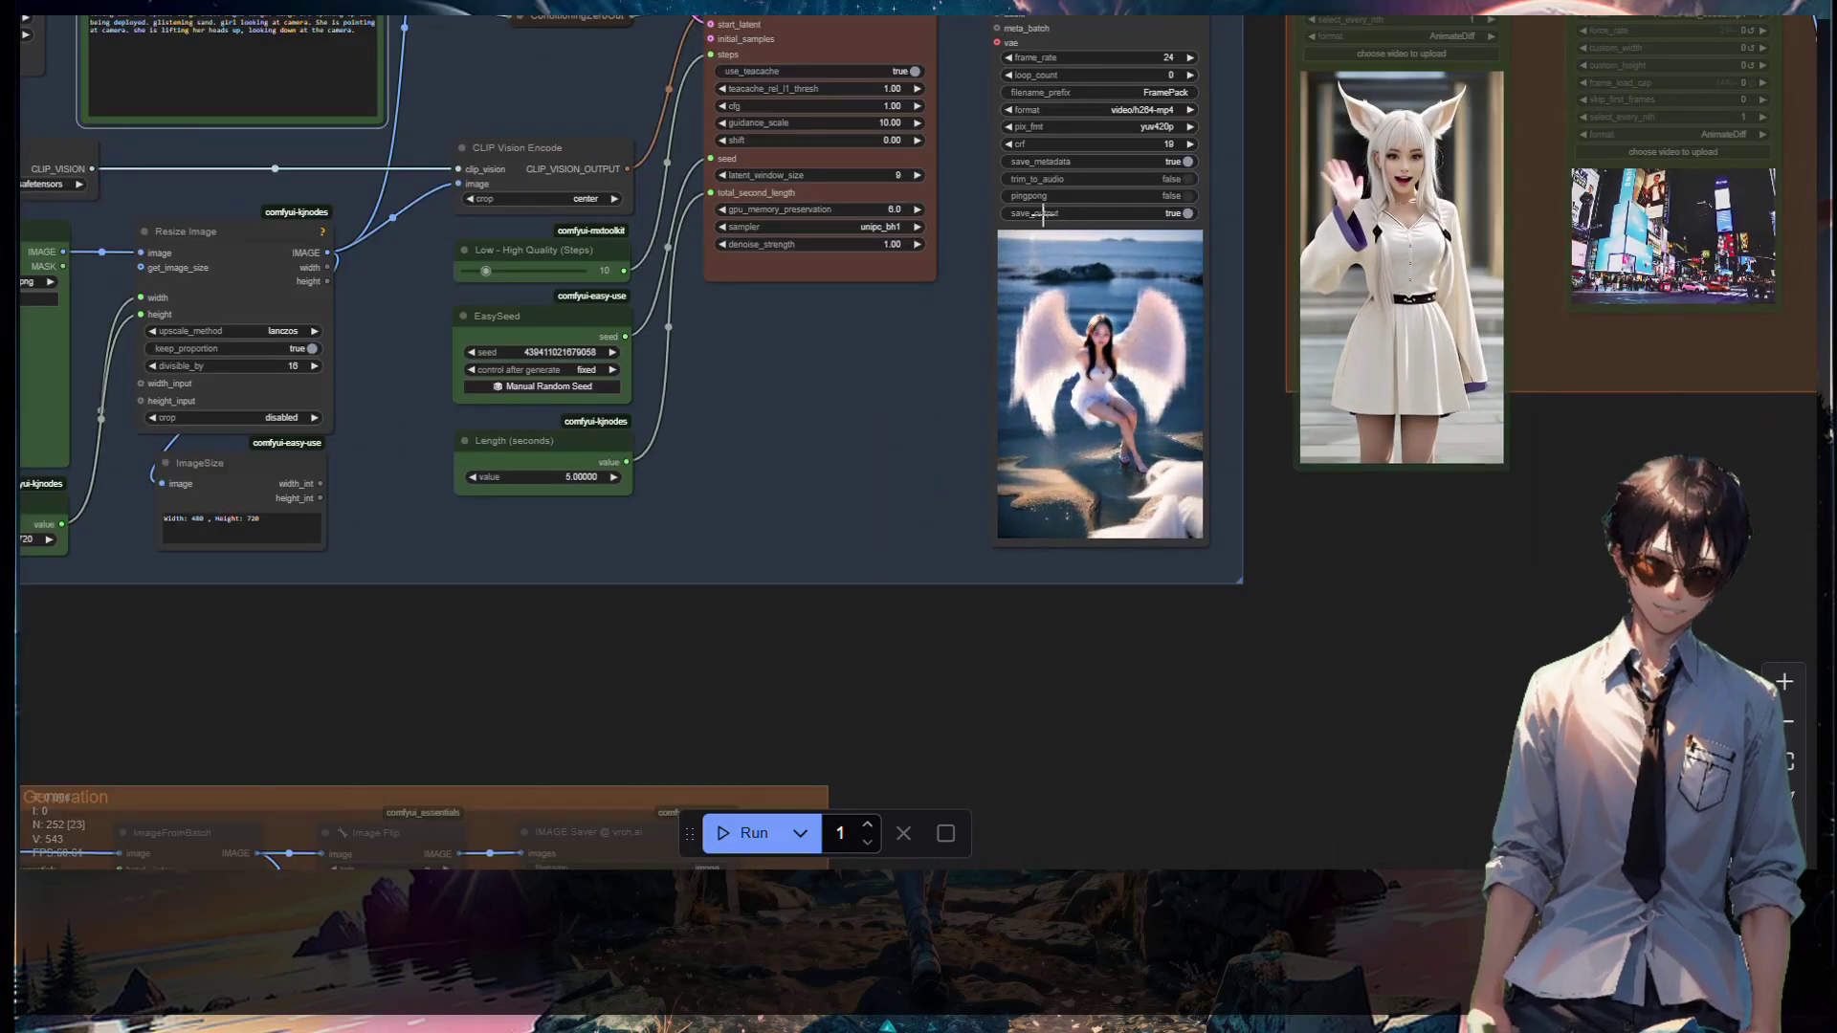
left_click_drag(950, 186, 1131, 297)
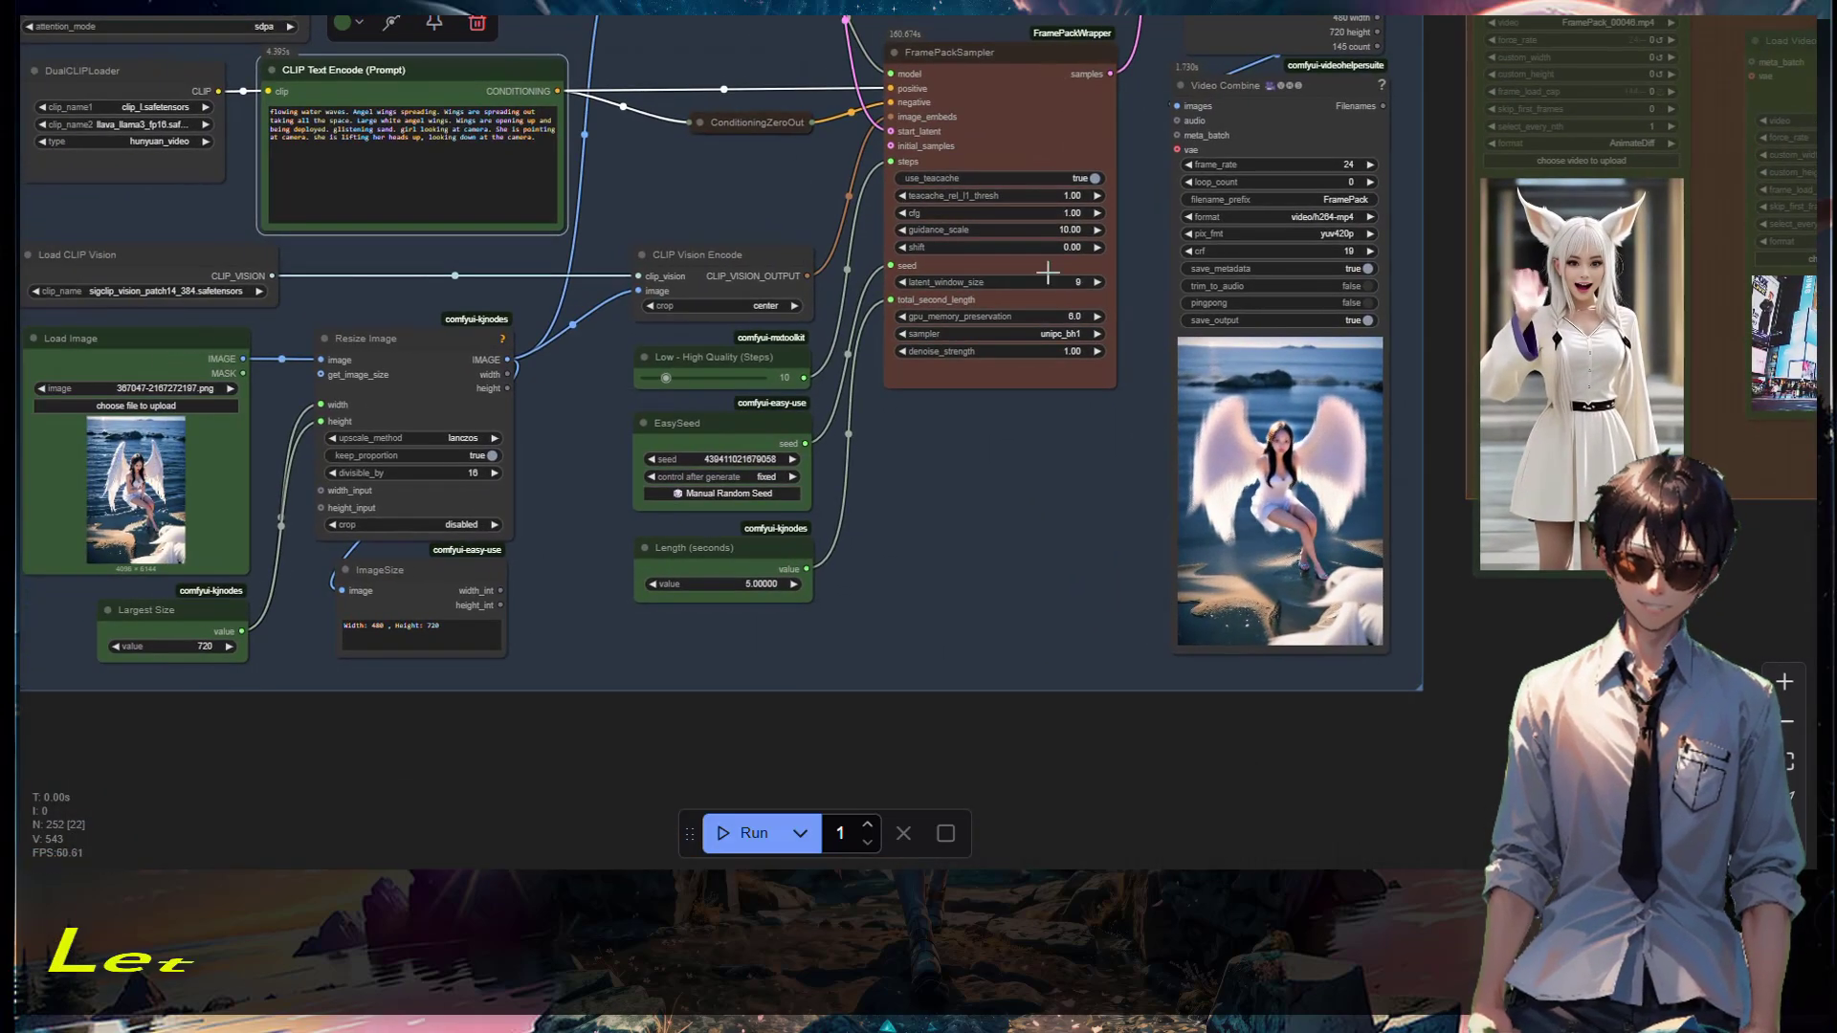
left_click(679, 378)
left_click_drag(679, 378, 691, 378)
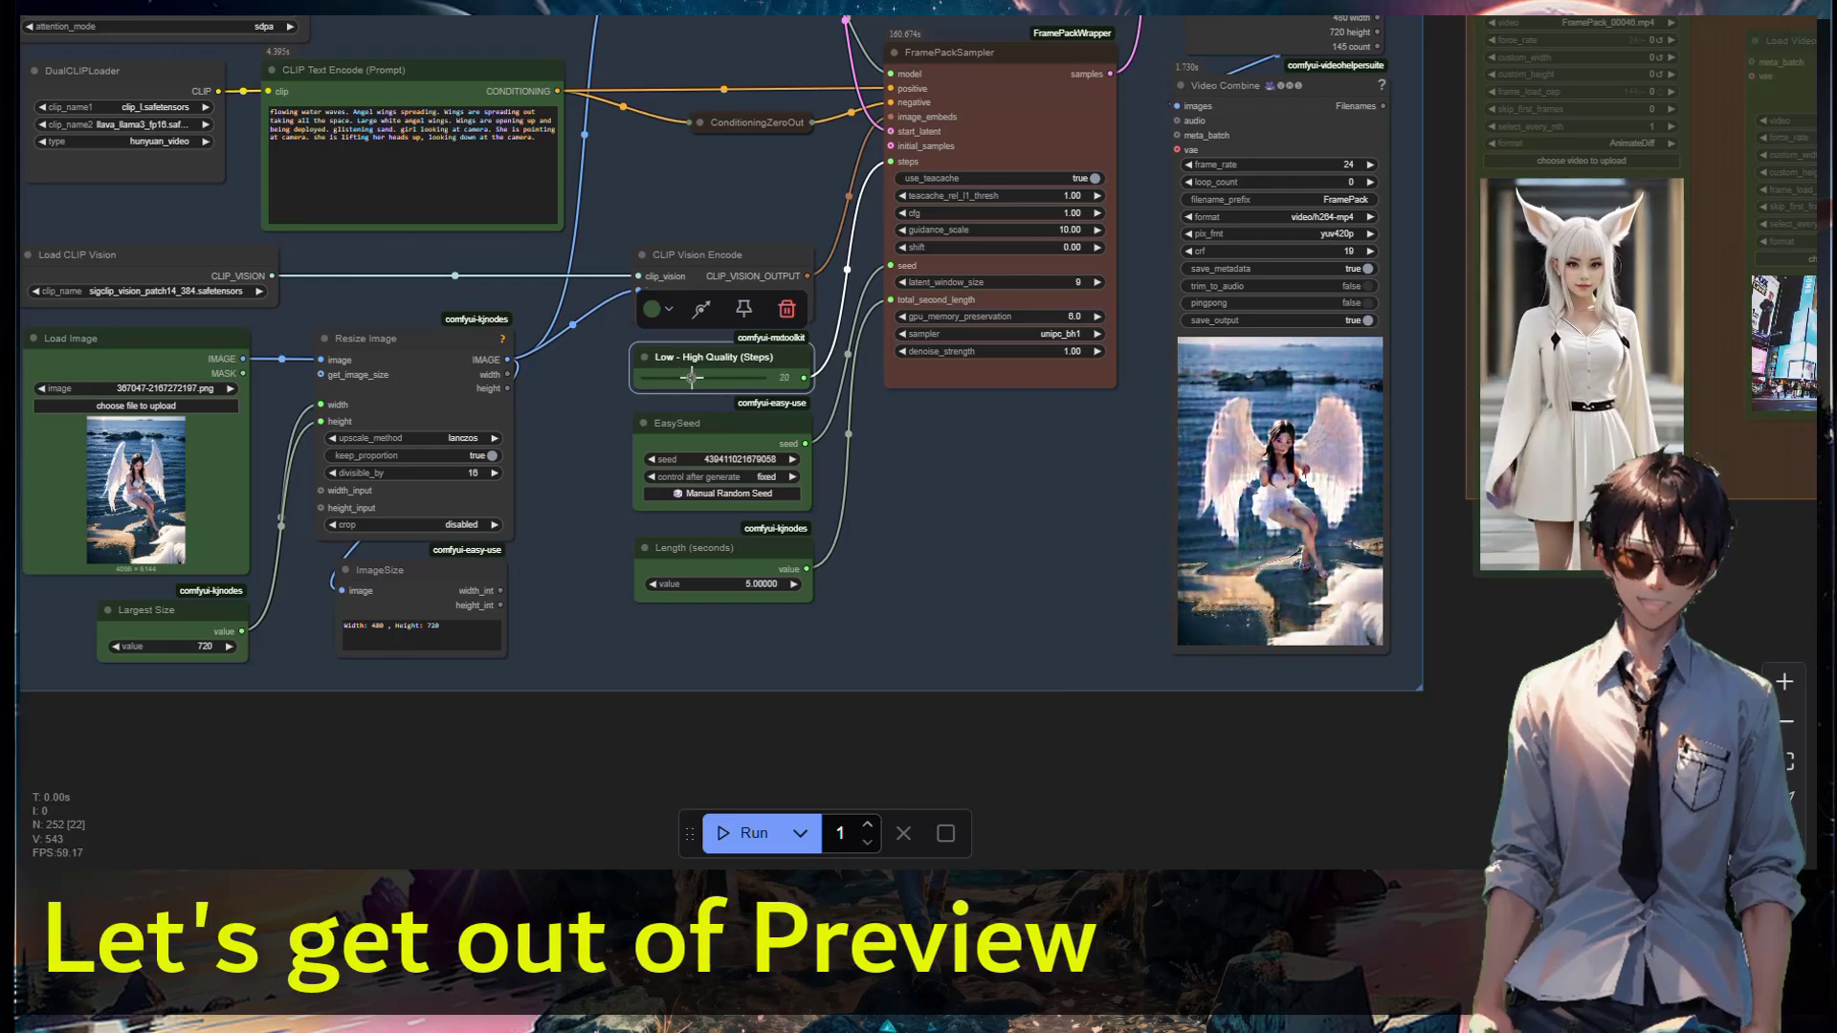
Set teacache_rel_l1_thresh in the FramePackSampler node to 0.15.
scroll(834, 443, "up", 3)
scroll(834, 444, "up", 2)
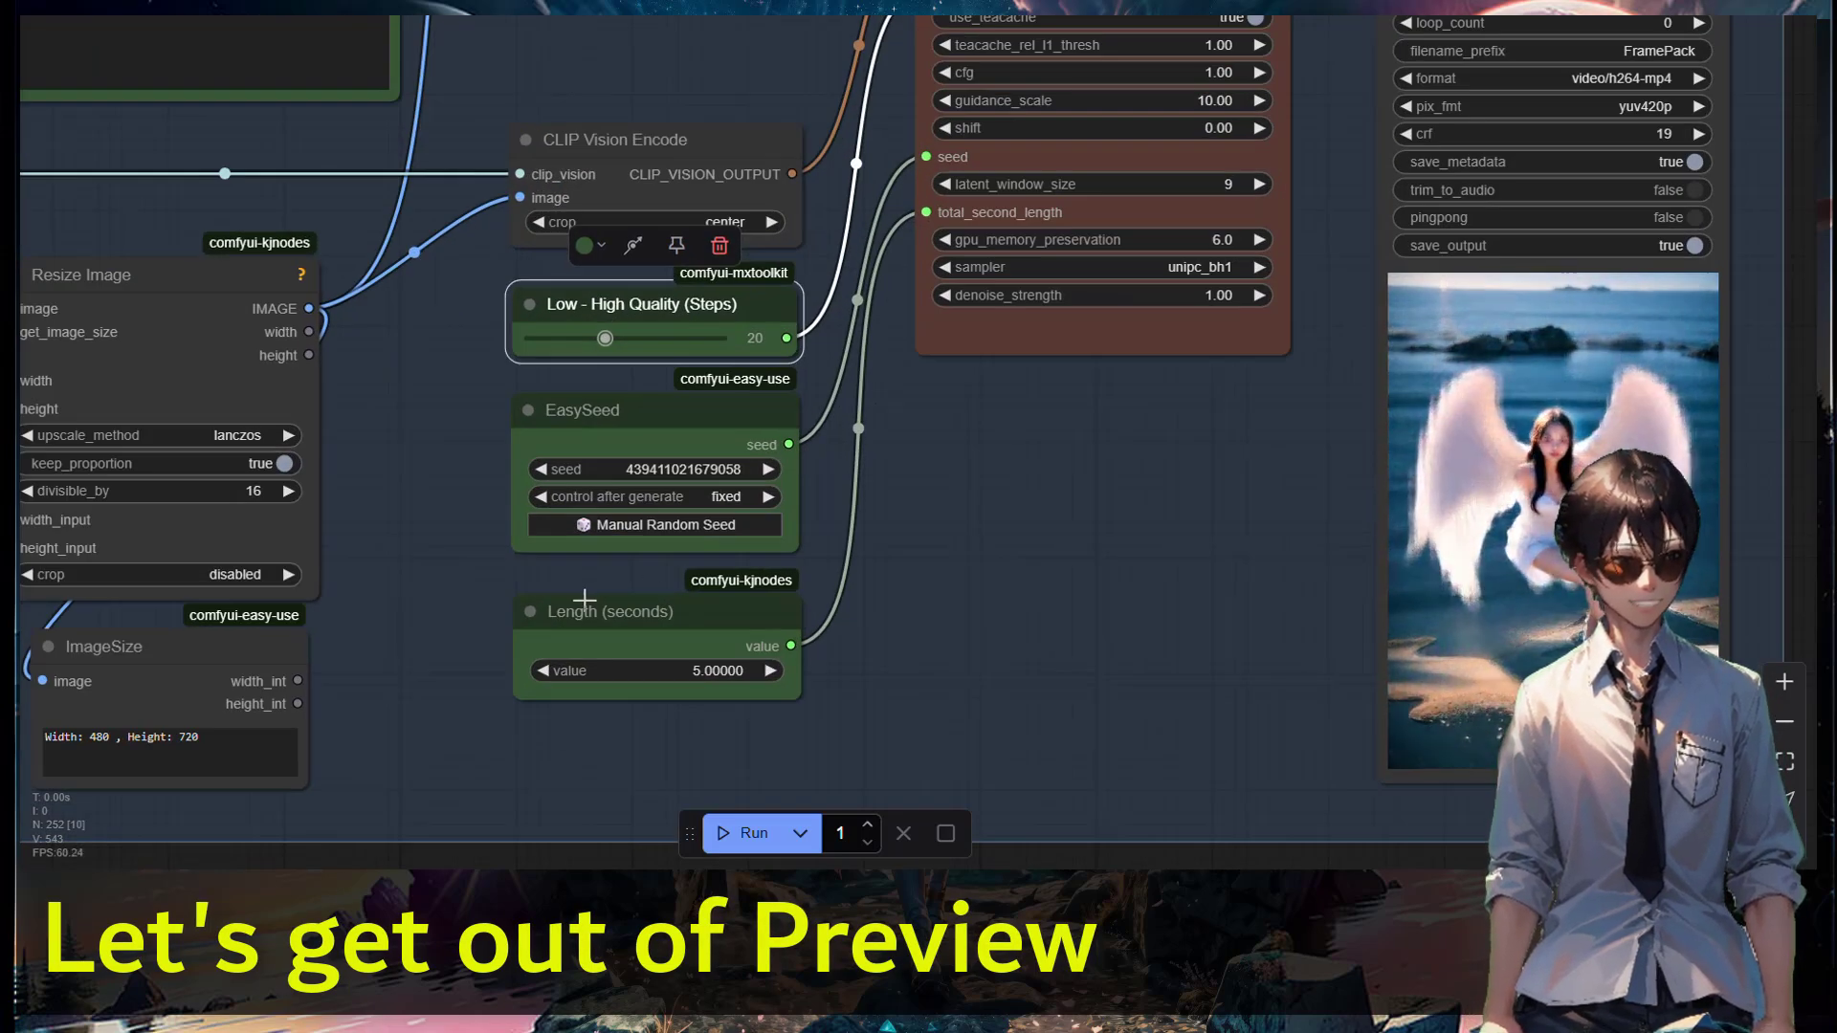
left_click_drag(588, 603, 659, 876)
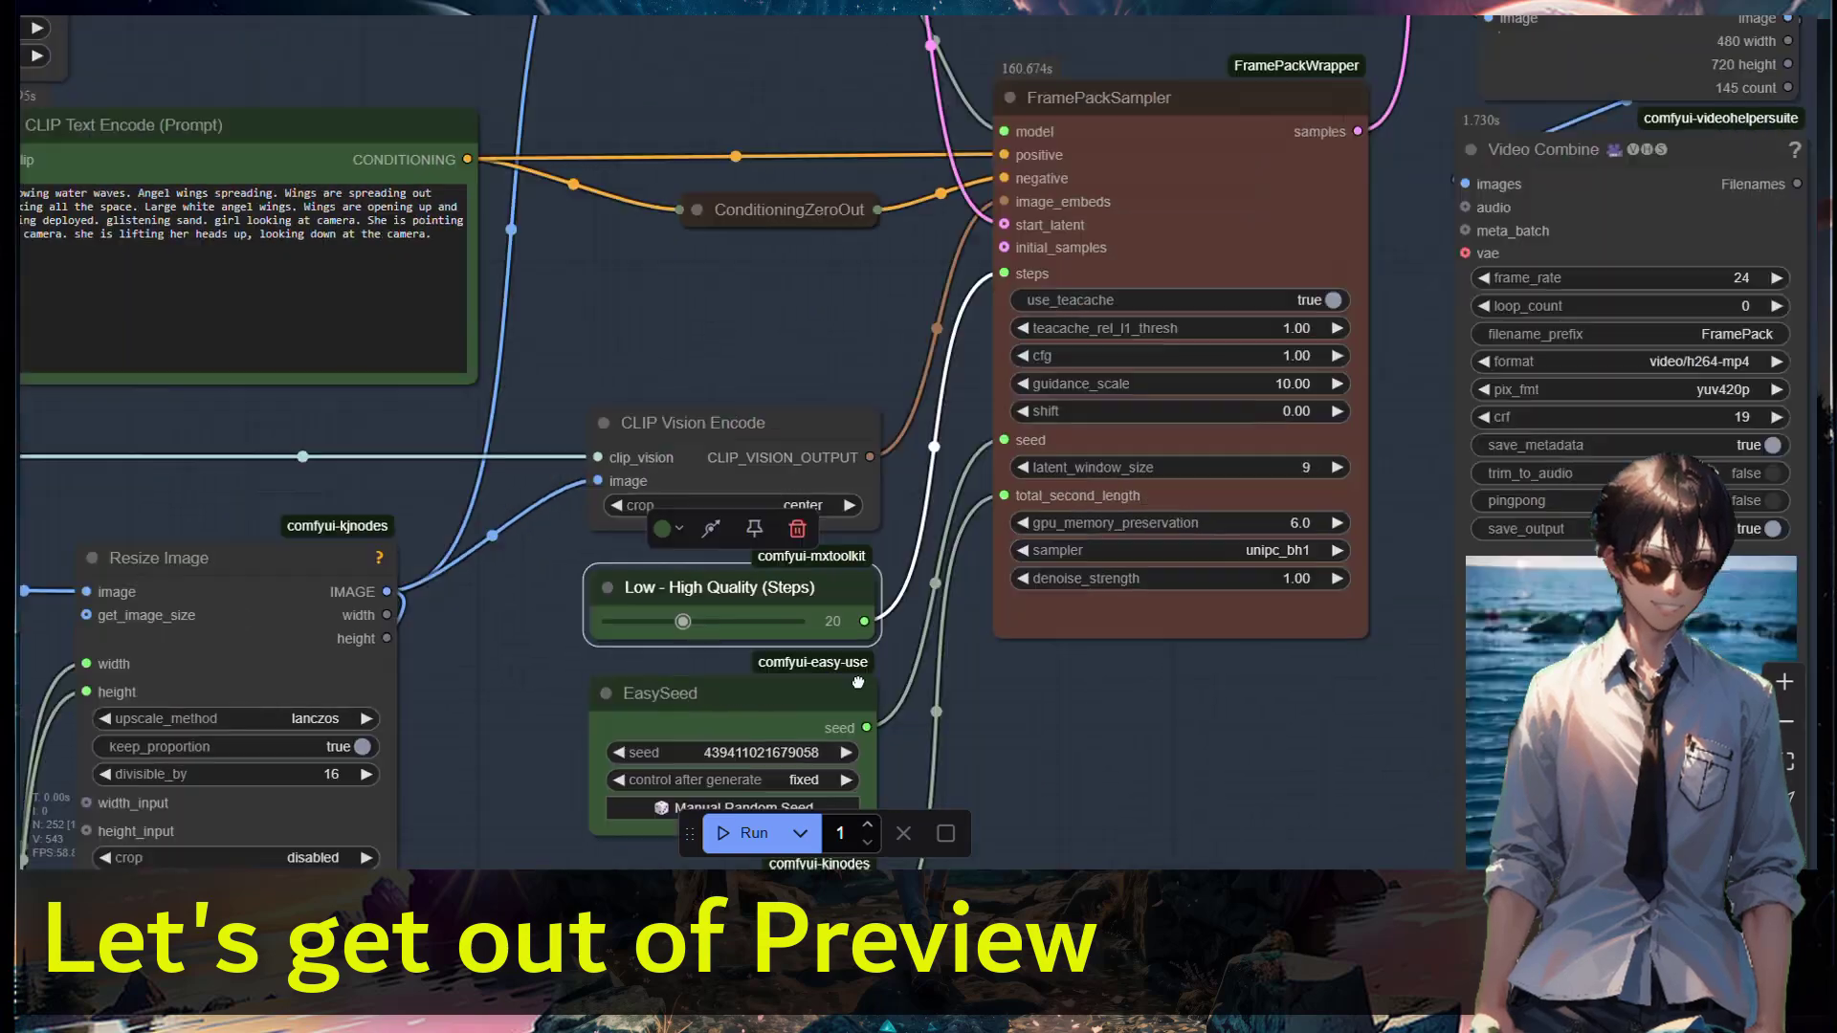
left_click_drag(1296, 316, 1022, 241)
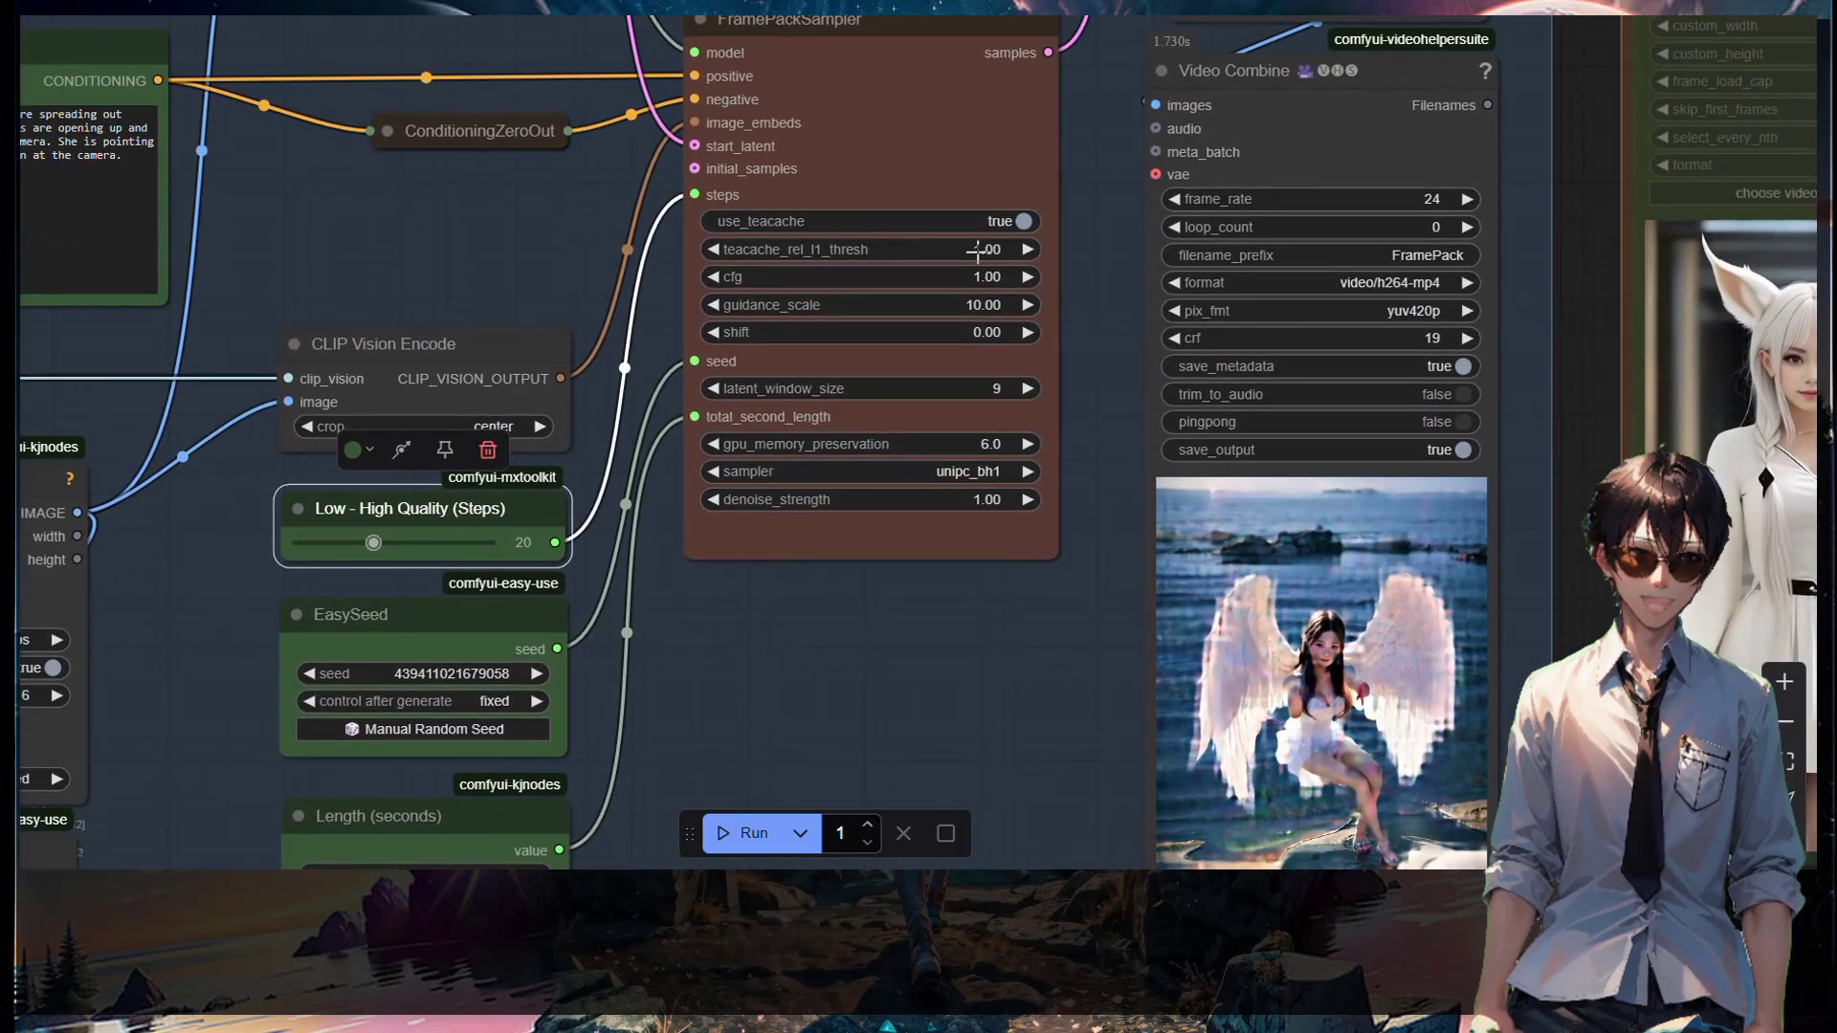
left_click(986, 248)
type(".")
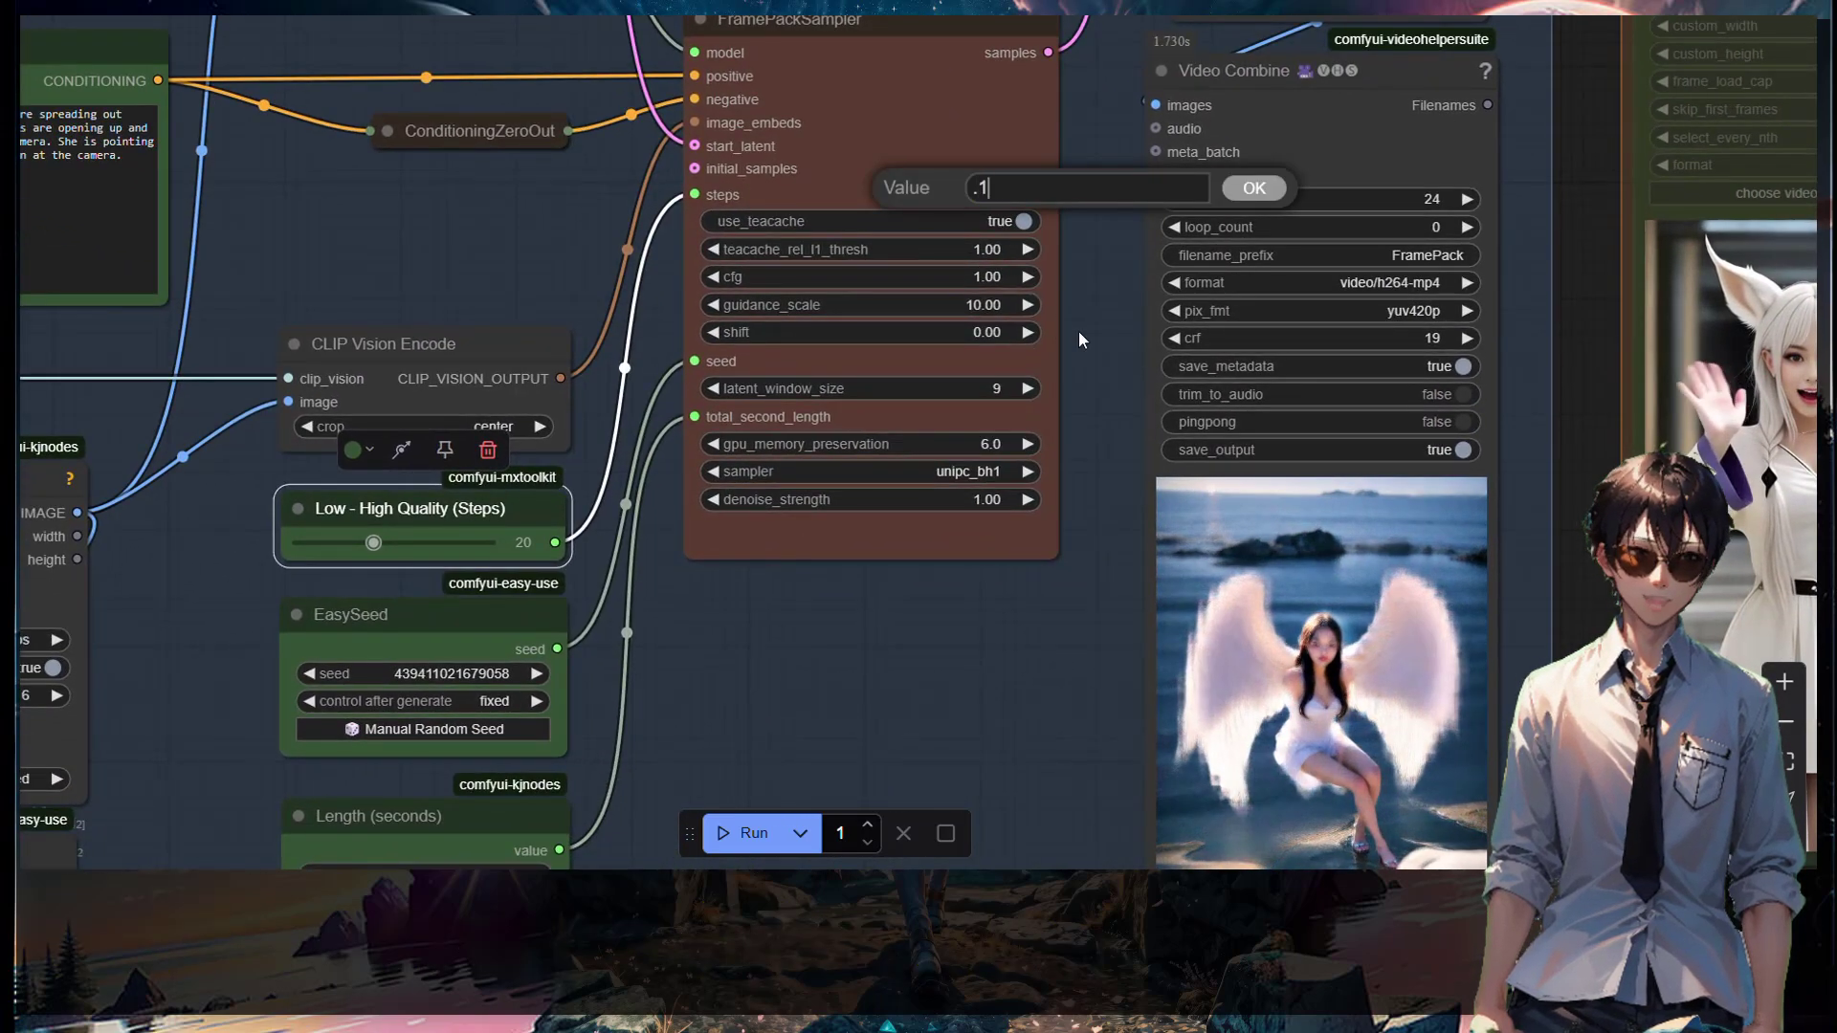
type("15")
key("Return")
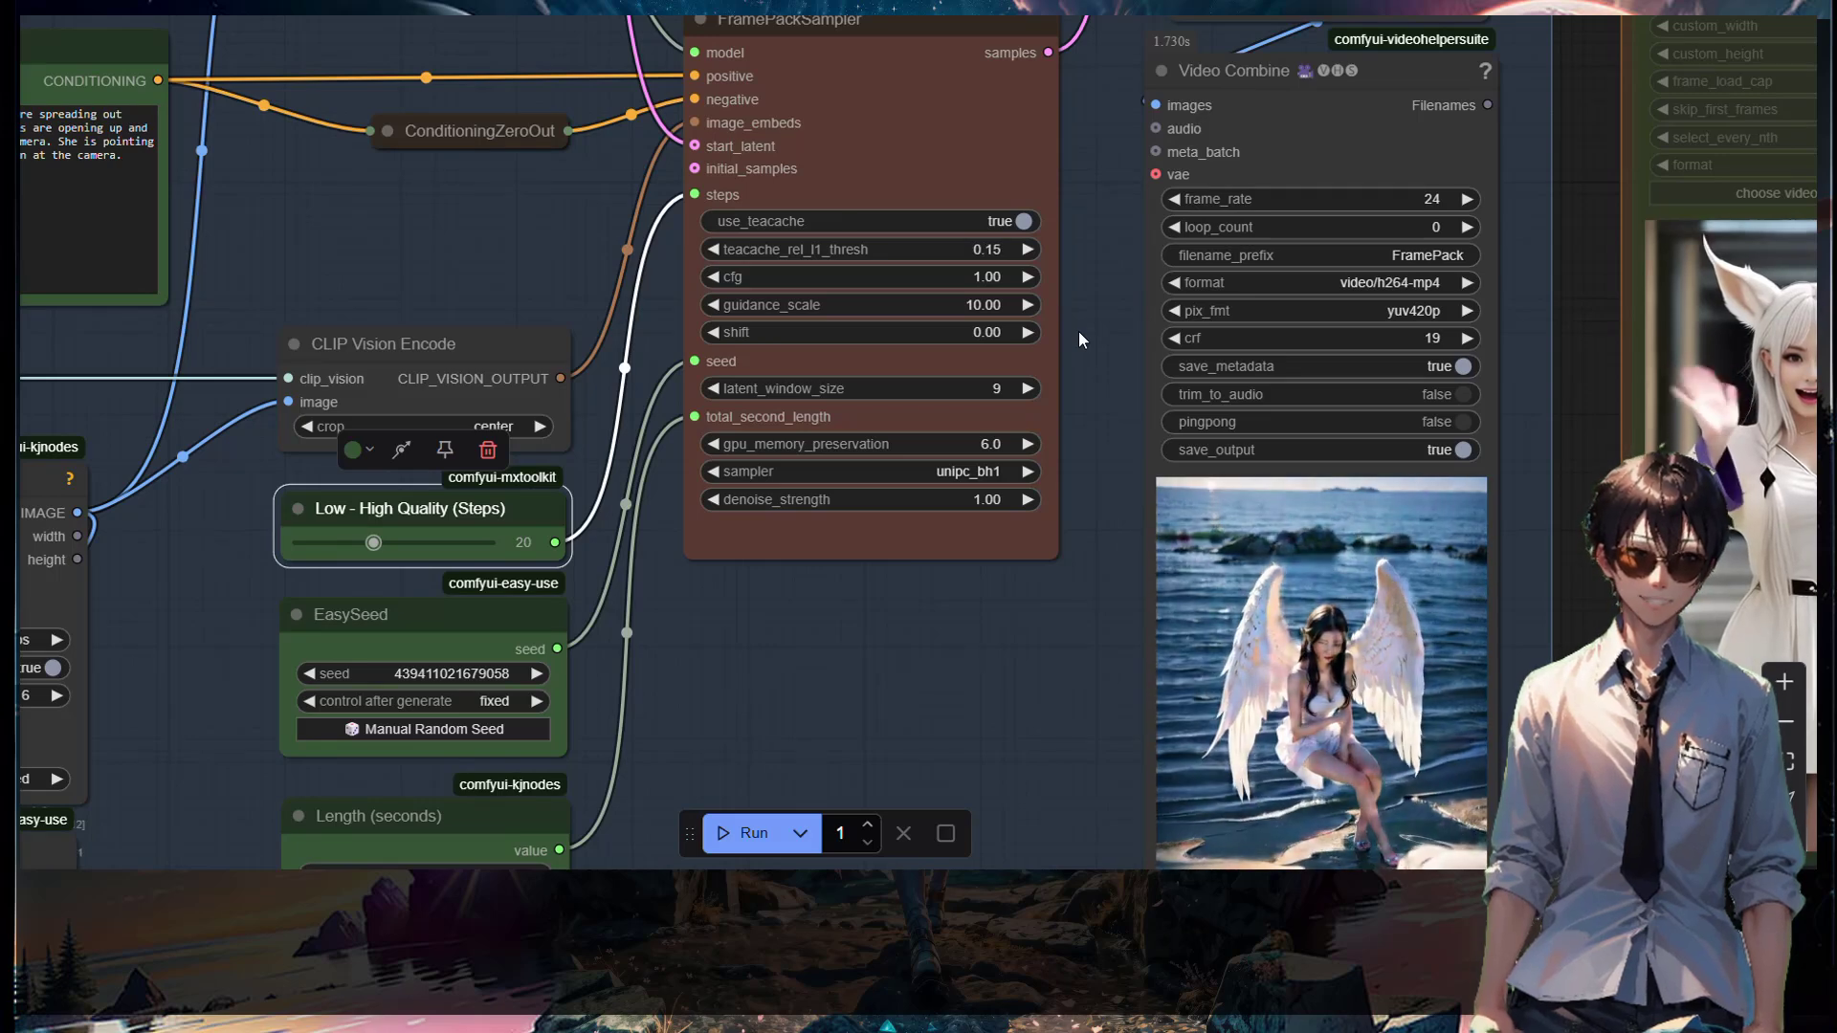
left_click(629, 607)
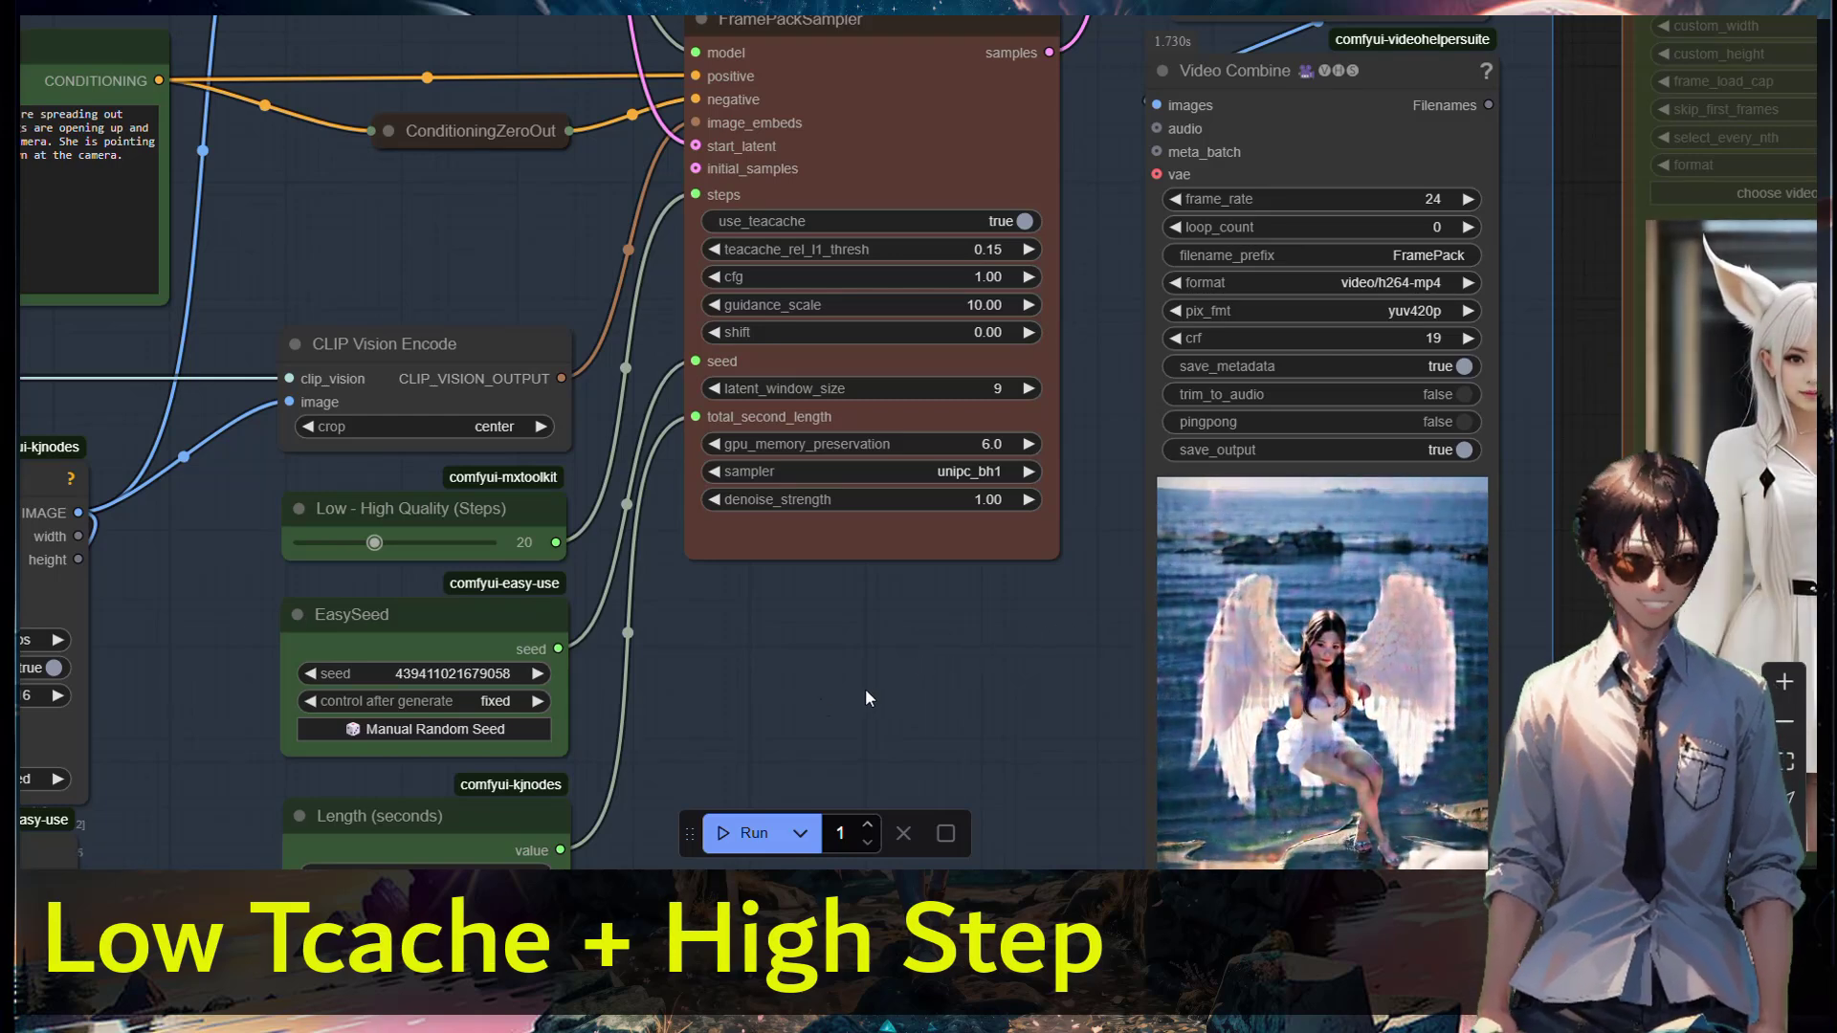
Run the workflow with the low teacache threshold and higher steps to generate the final-quality angel video.
left_click(727, 834)
scroll(802, 617, "down", 5)
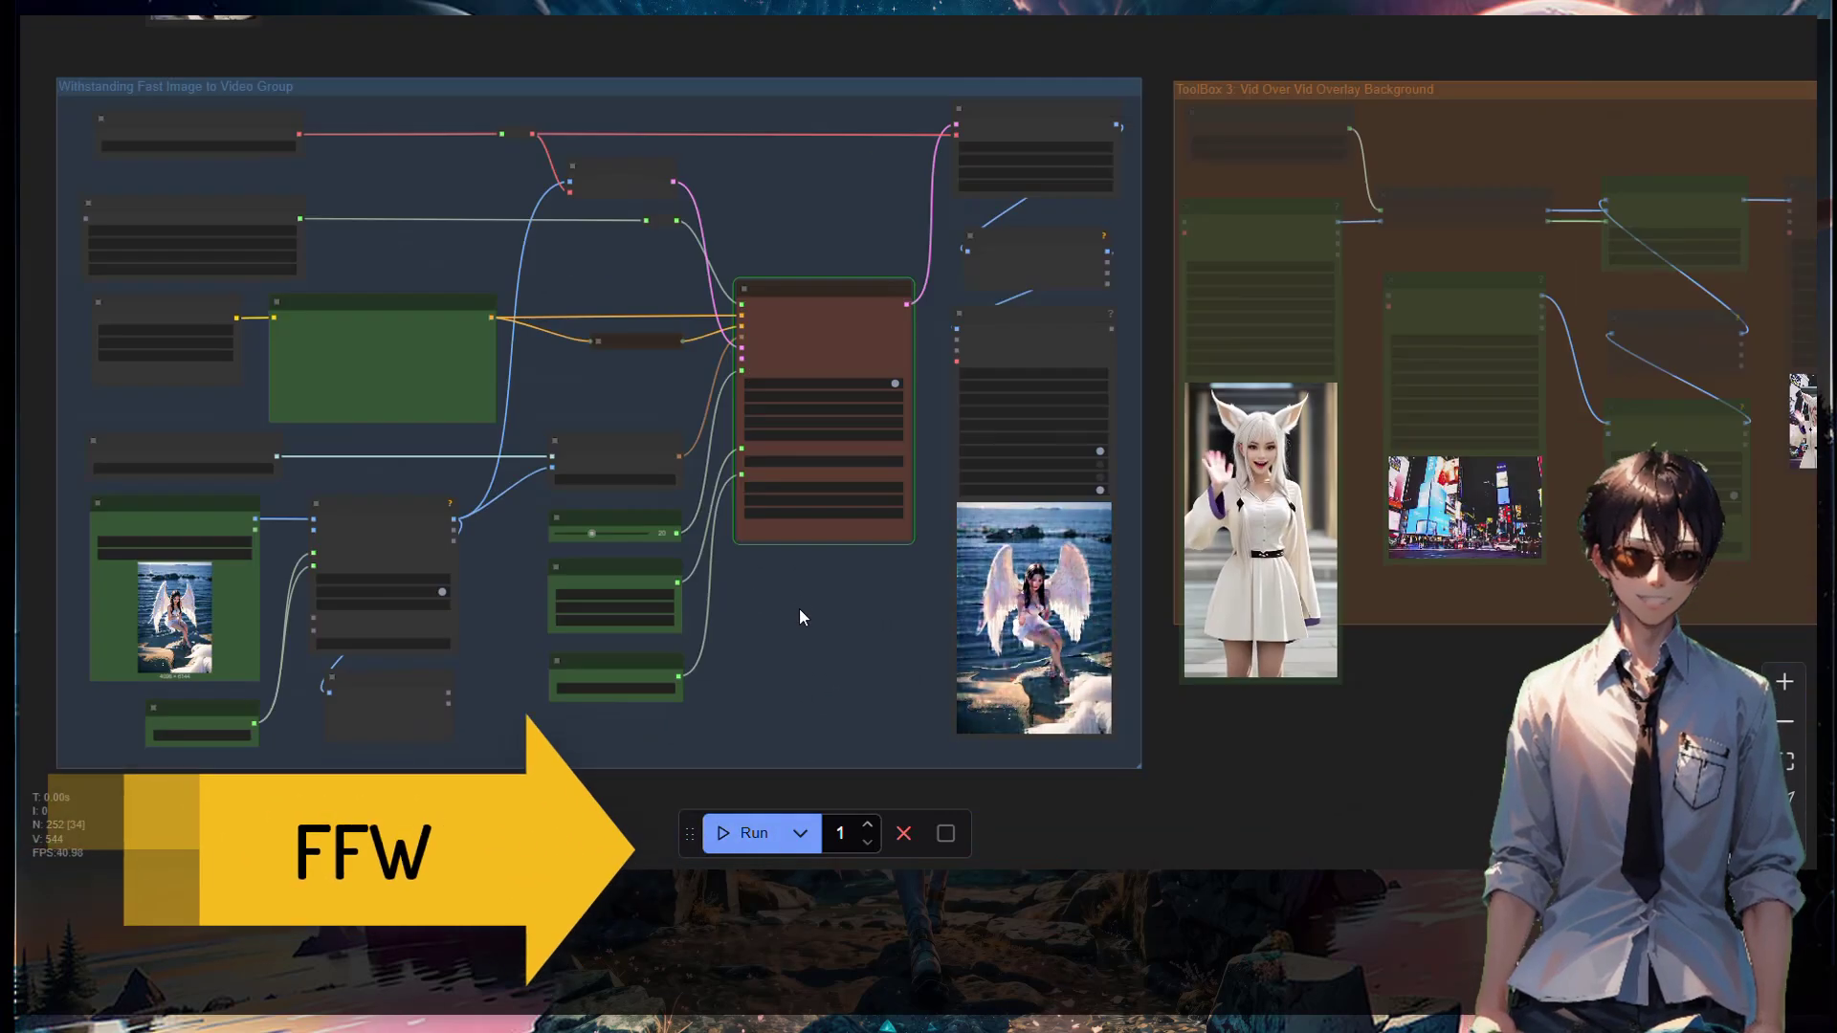
scroll(799, 617, "up", 2)
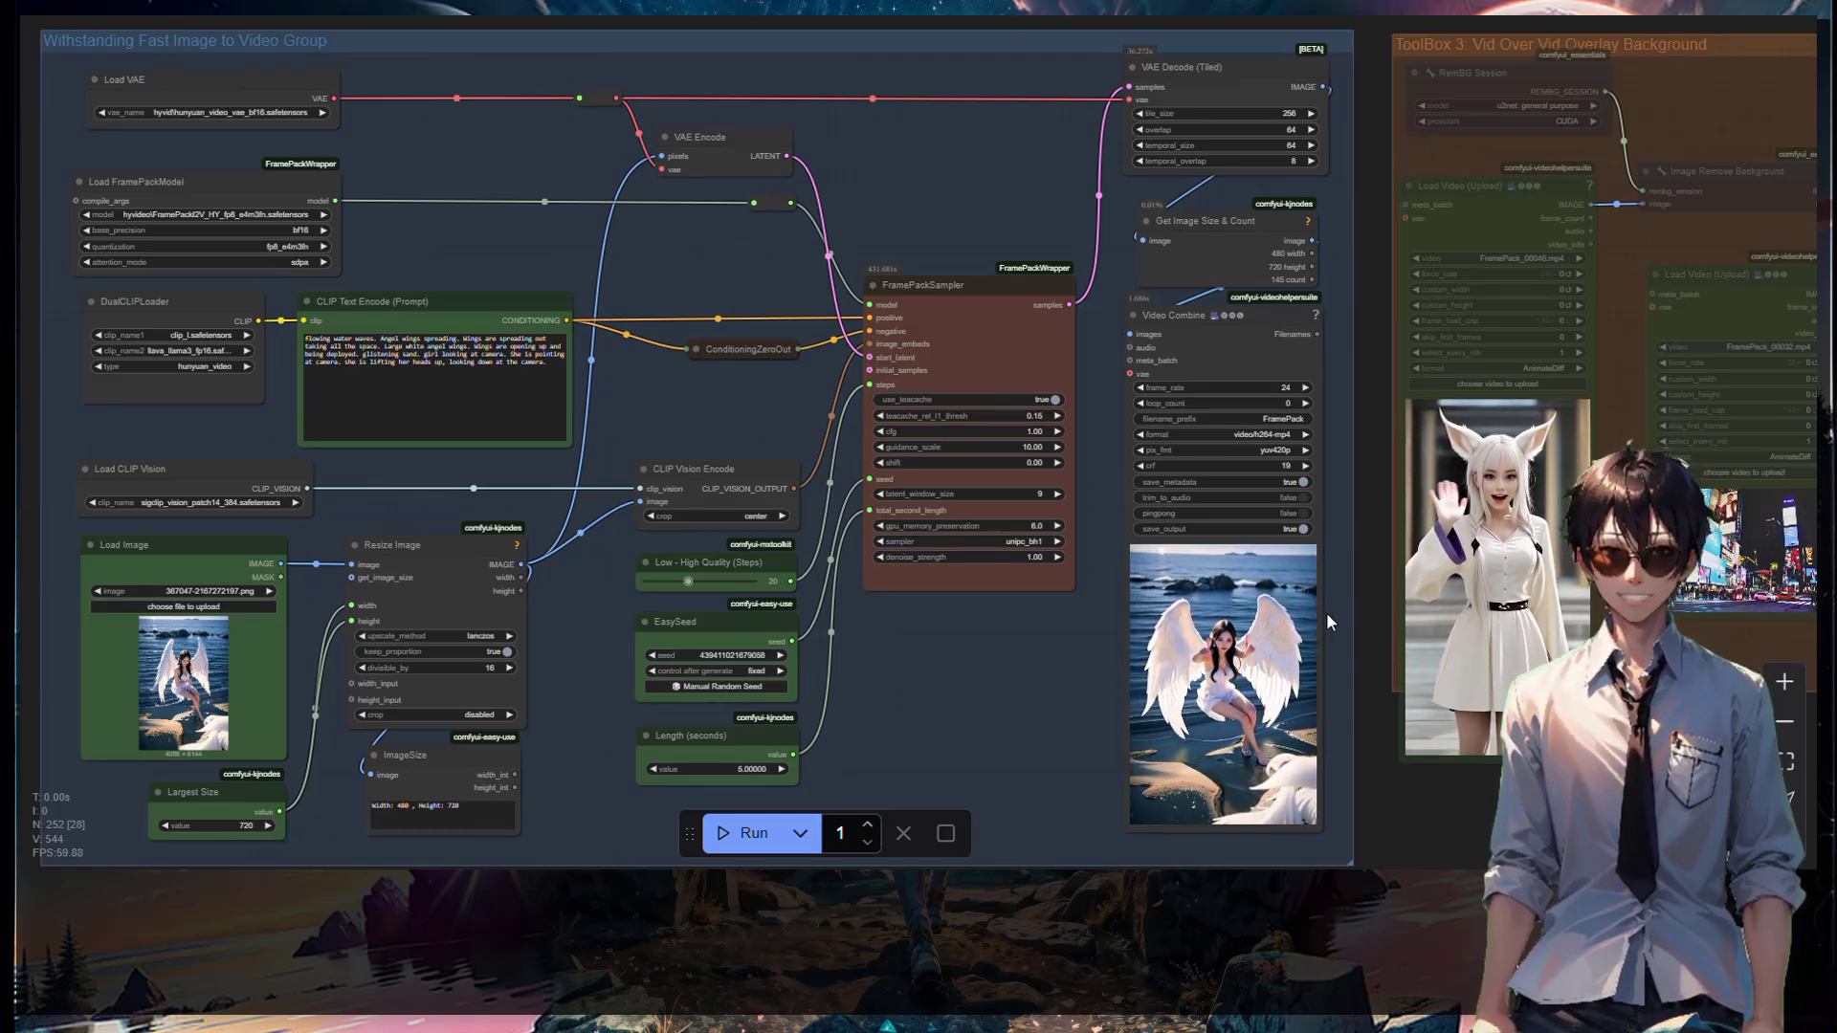
Inspect the final-quality angel video in the Video Combine node, comparing its detail and motion with the preview.
scroll(1329, 614, "up", 3)
left_click_drag(1332, 617, 971, 427)
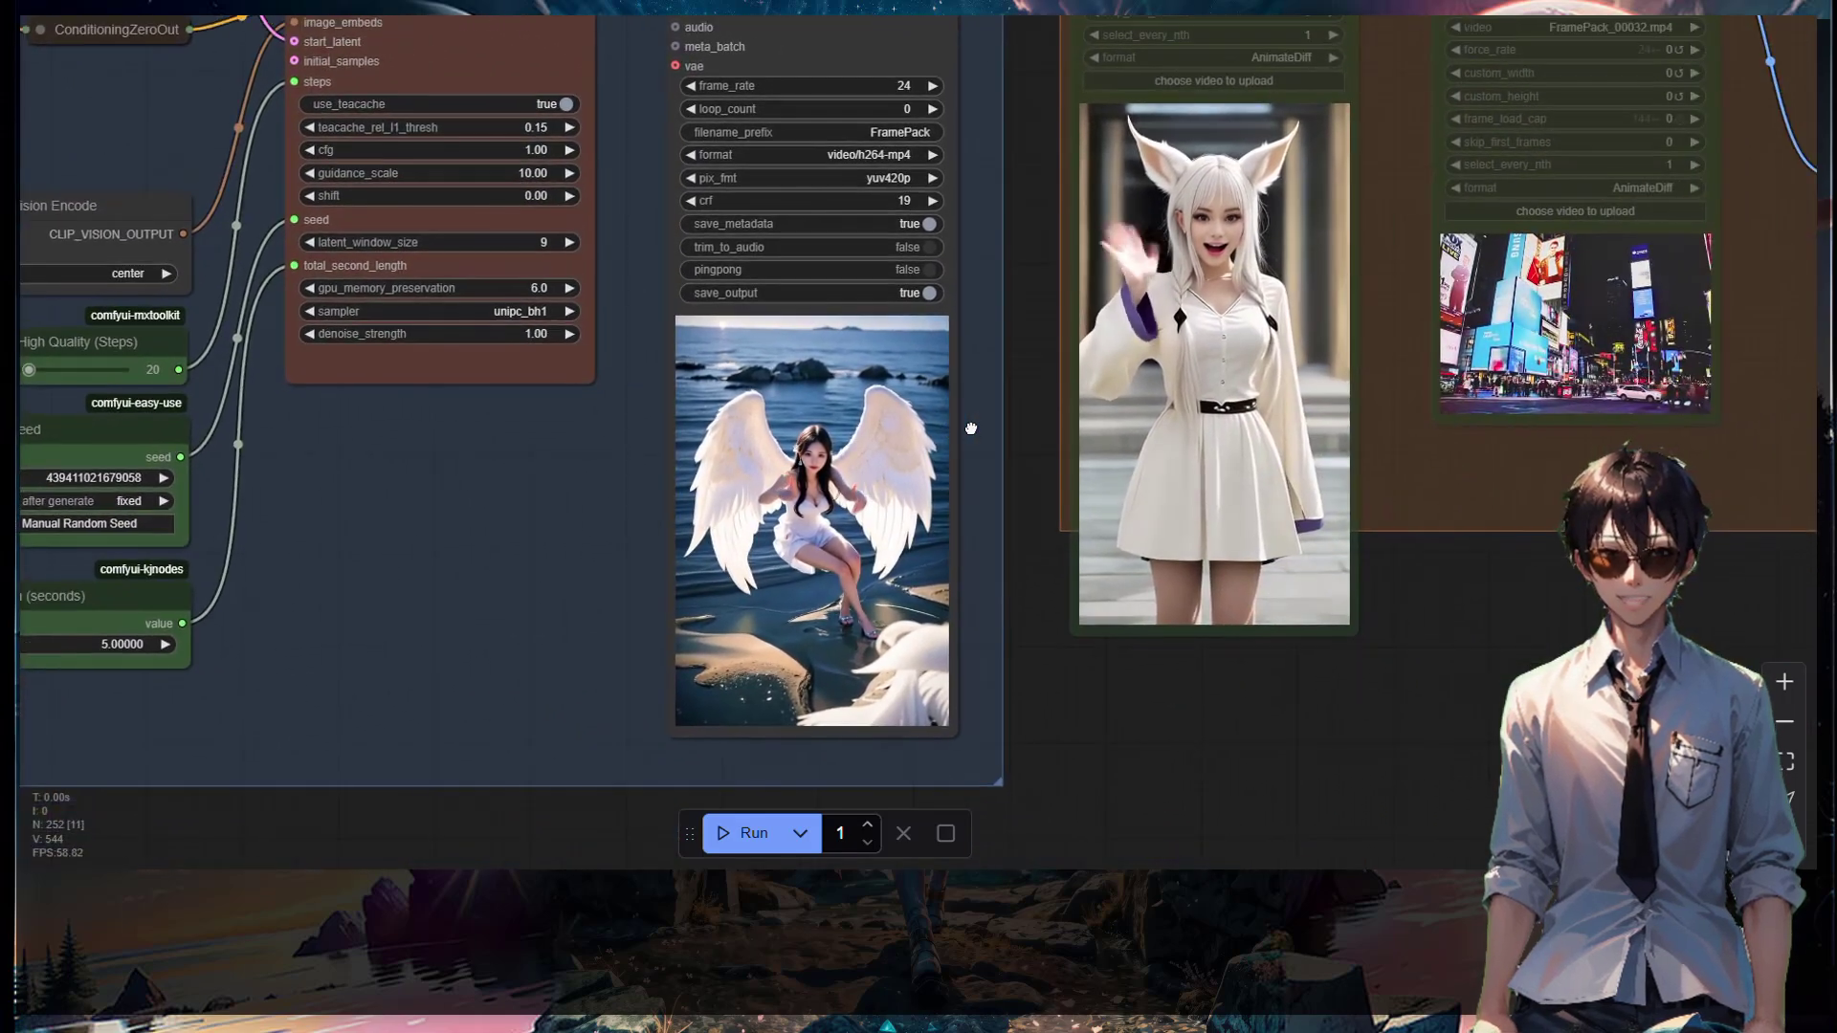
scroll(985, 507, "up", 4)
left_click_drag(960, 545, 1075, 419)
scroll(1072, 422, "up", 2)
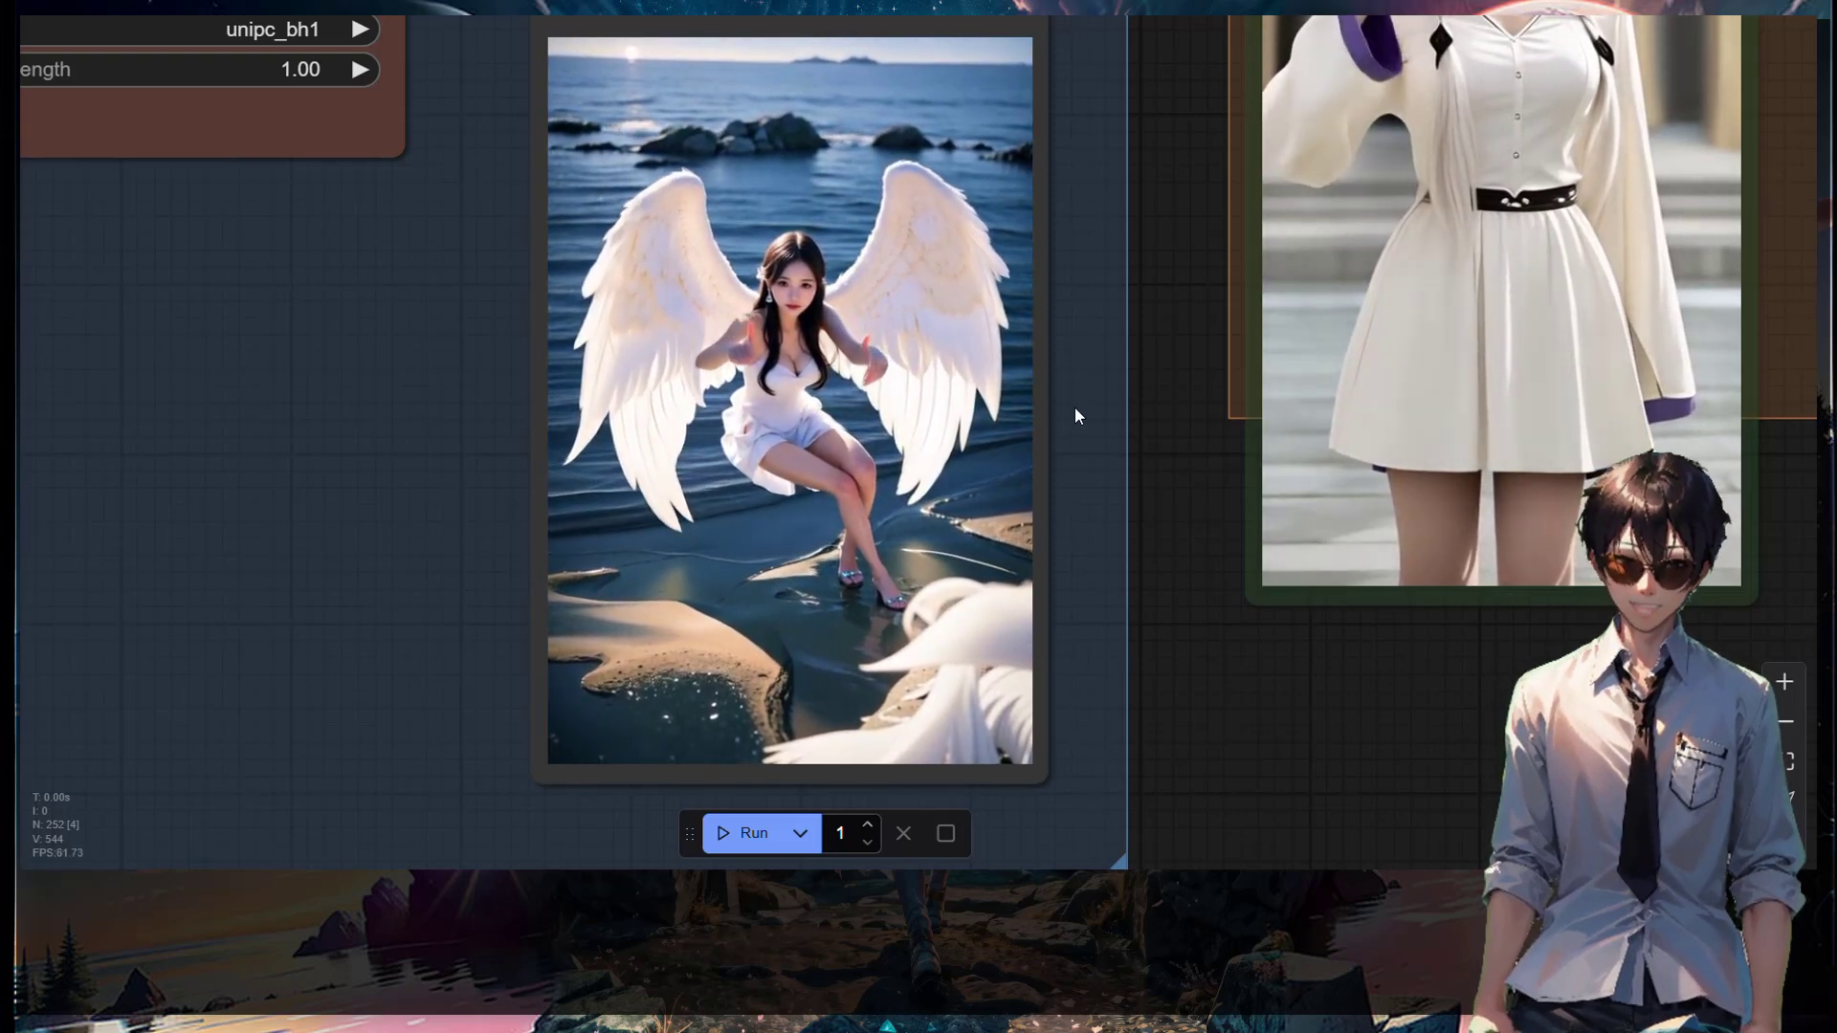
Enable ToolBox 3: Vid Over Vid Overlay Background in the Fast Groups Muter: Toolbox node.
scroll(1078, 409, "down", 5)
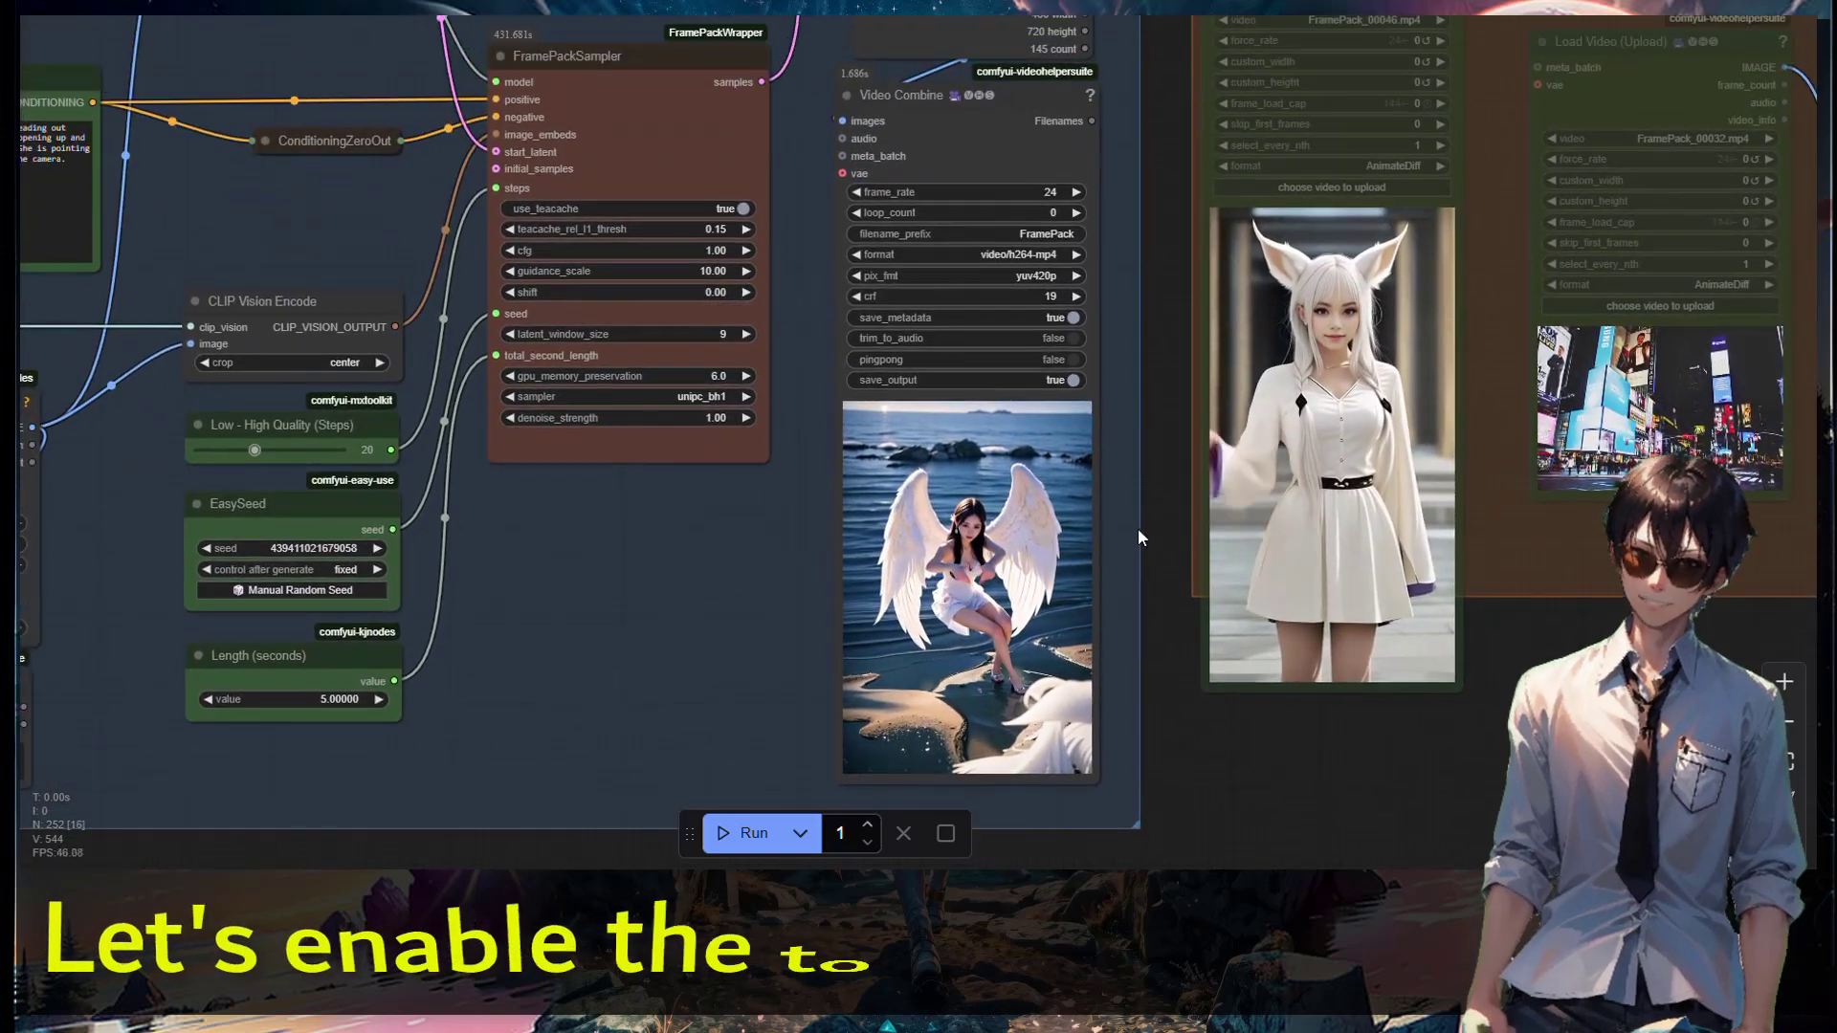
scroll(1139, 536, "down", 5)
left_click_drag(1128, 435, 1211, 518)
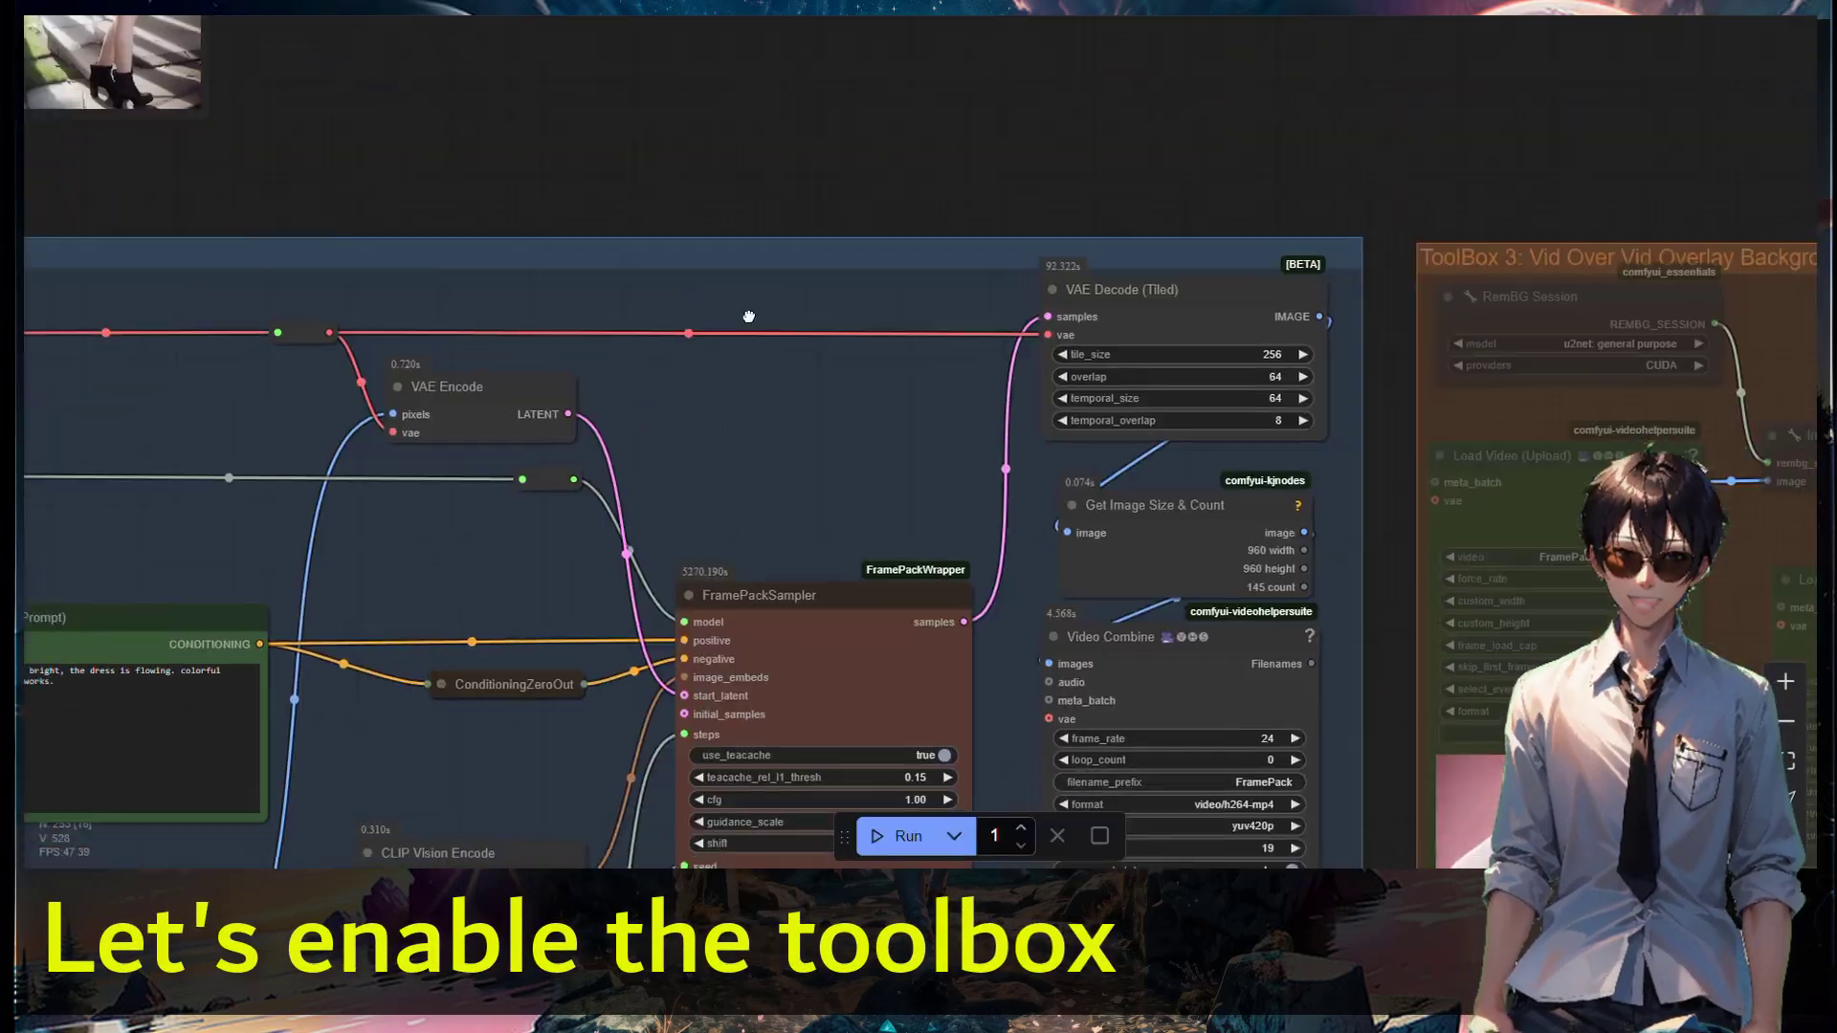
left_click_drag(746, 316, 1262, 479)
left_click_drag(536, 211, 1262, 479)
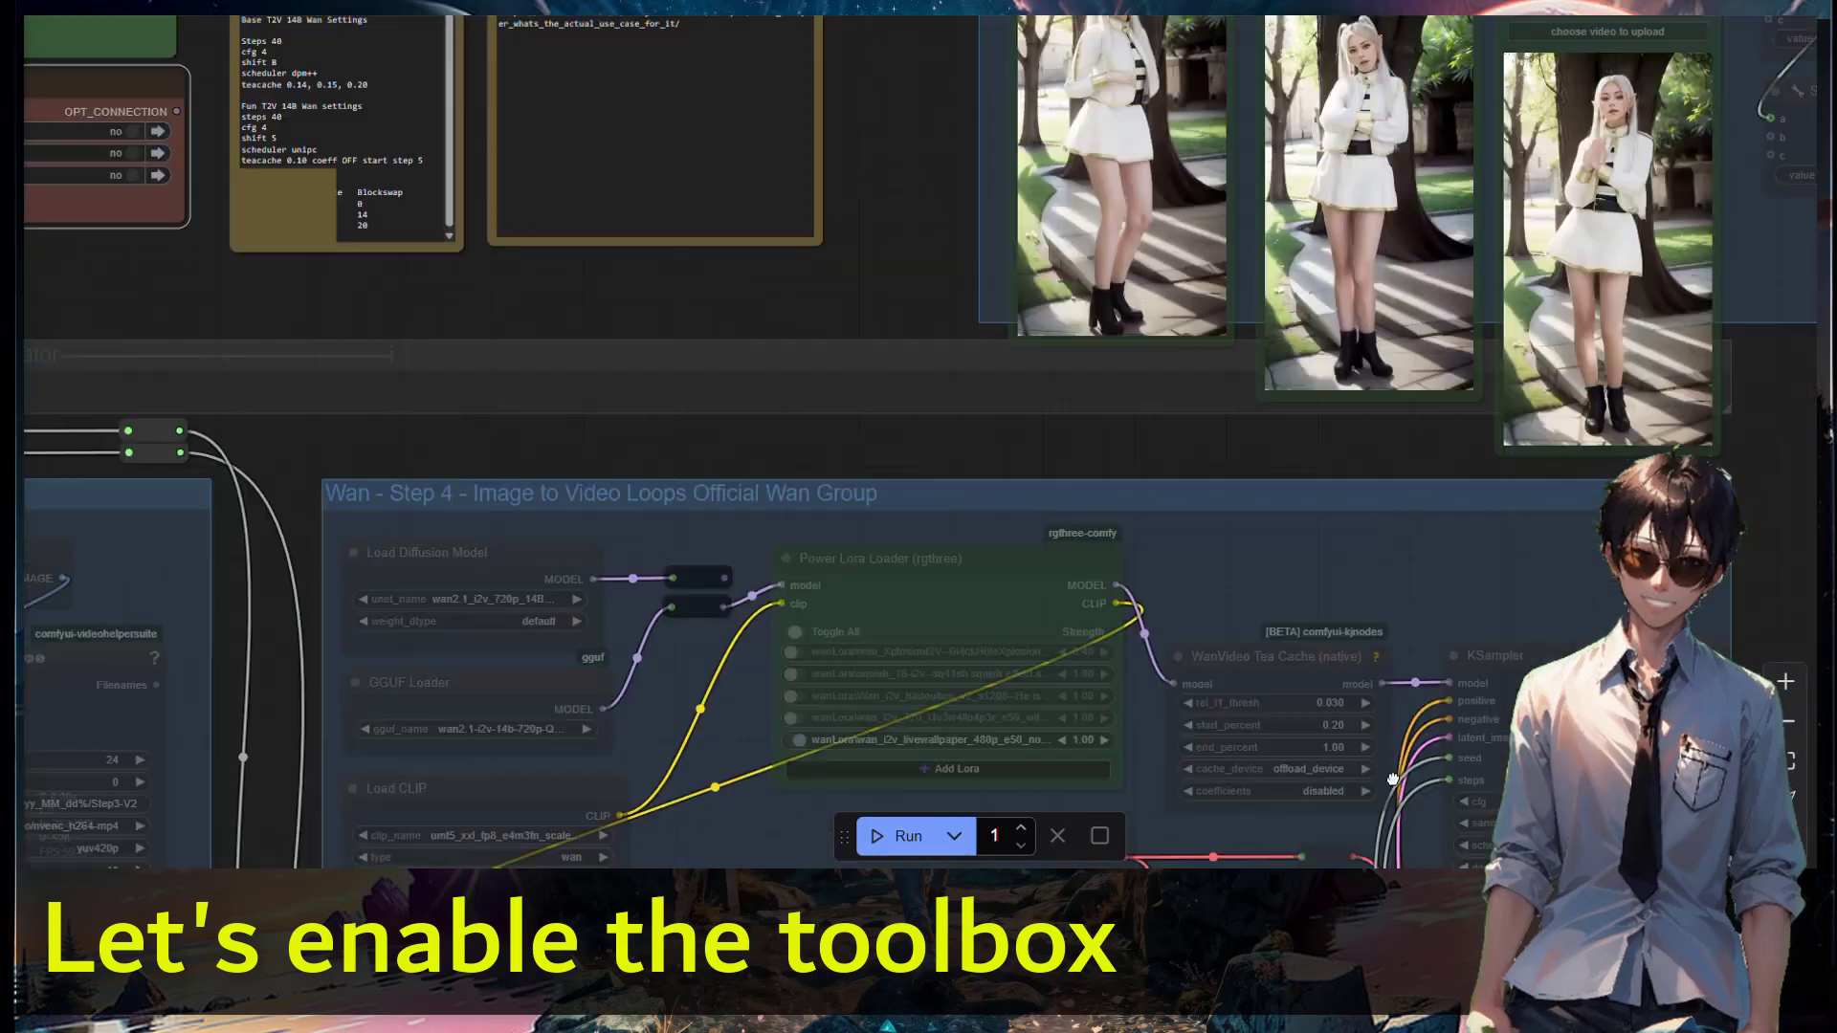
left_click_drag(533, 304, 1491, 736)
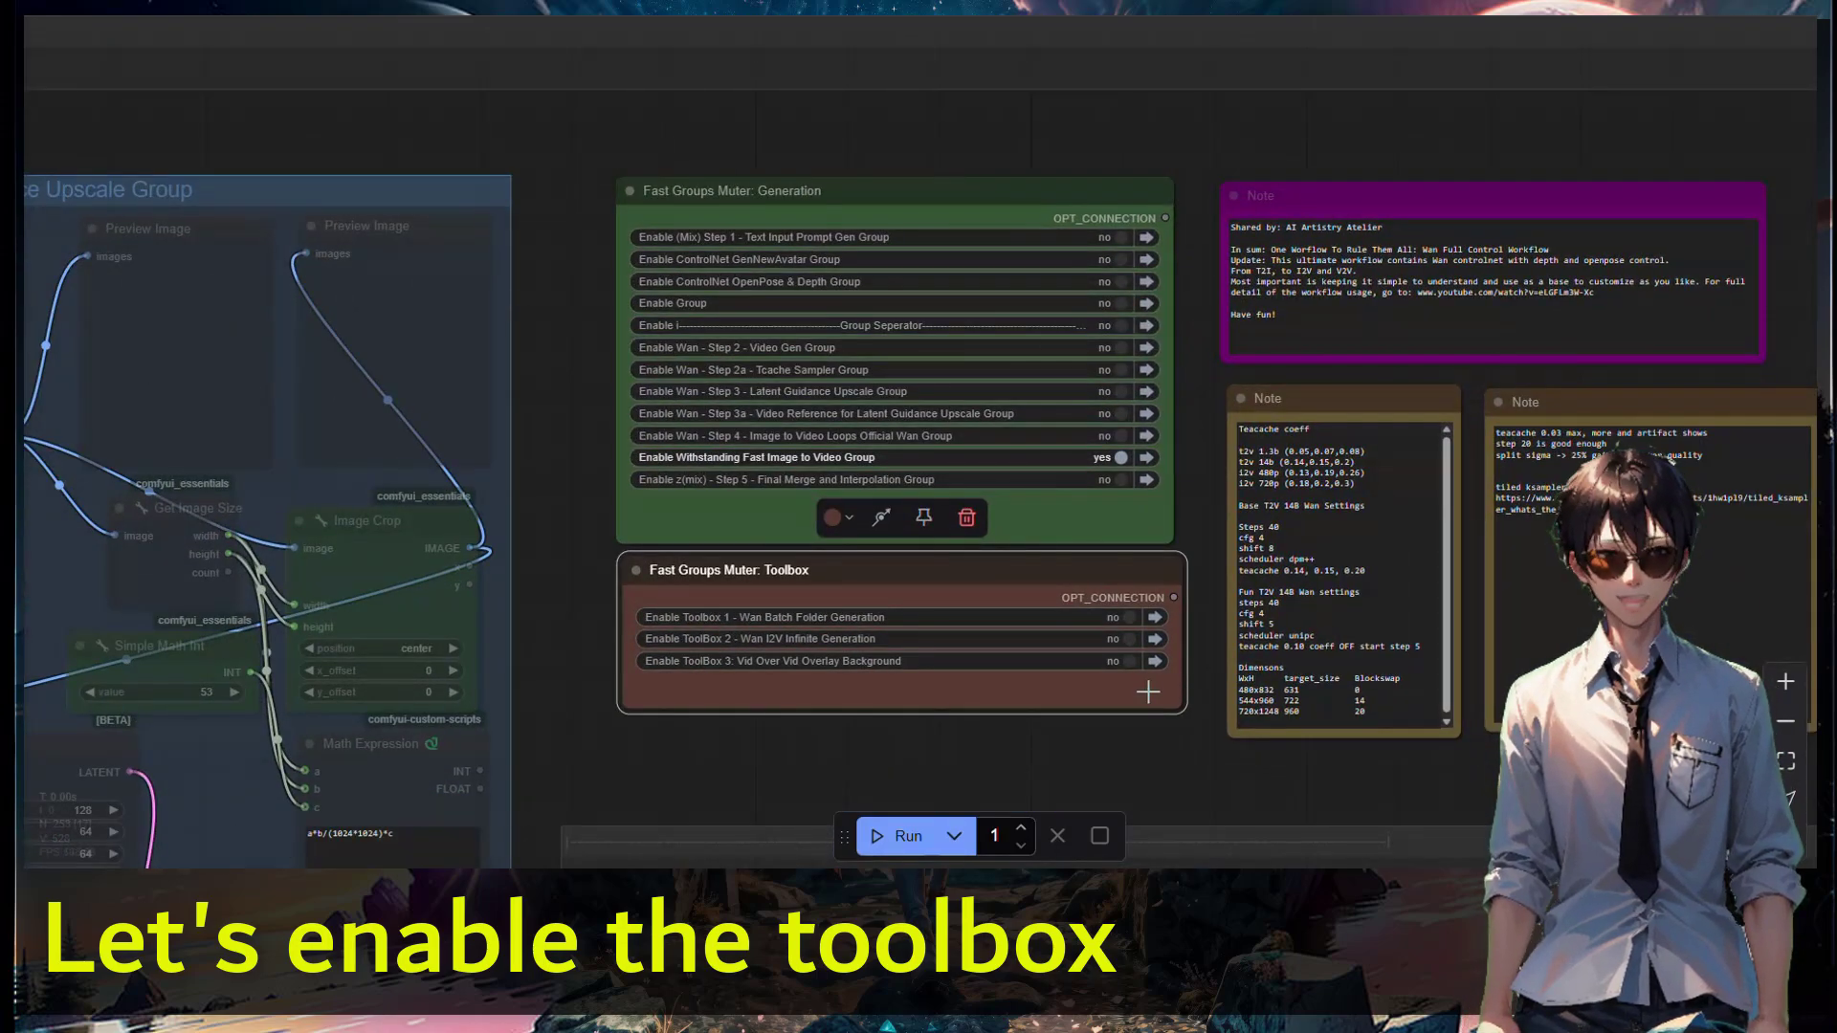
scroll(1150, 731, "up", 1)
left_click(1125, 654)
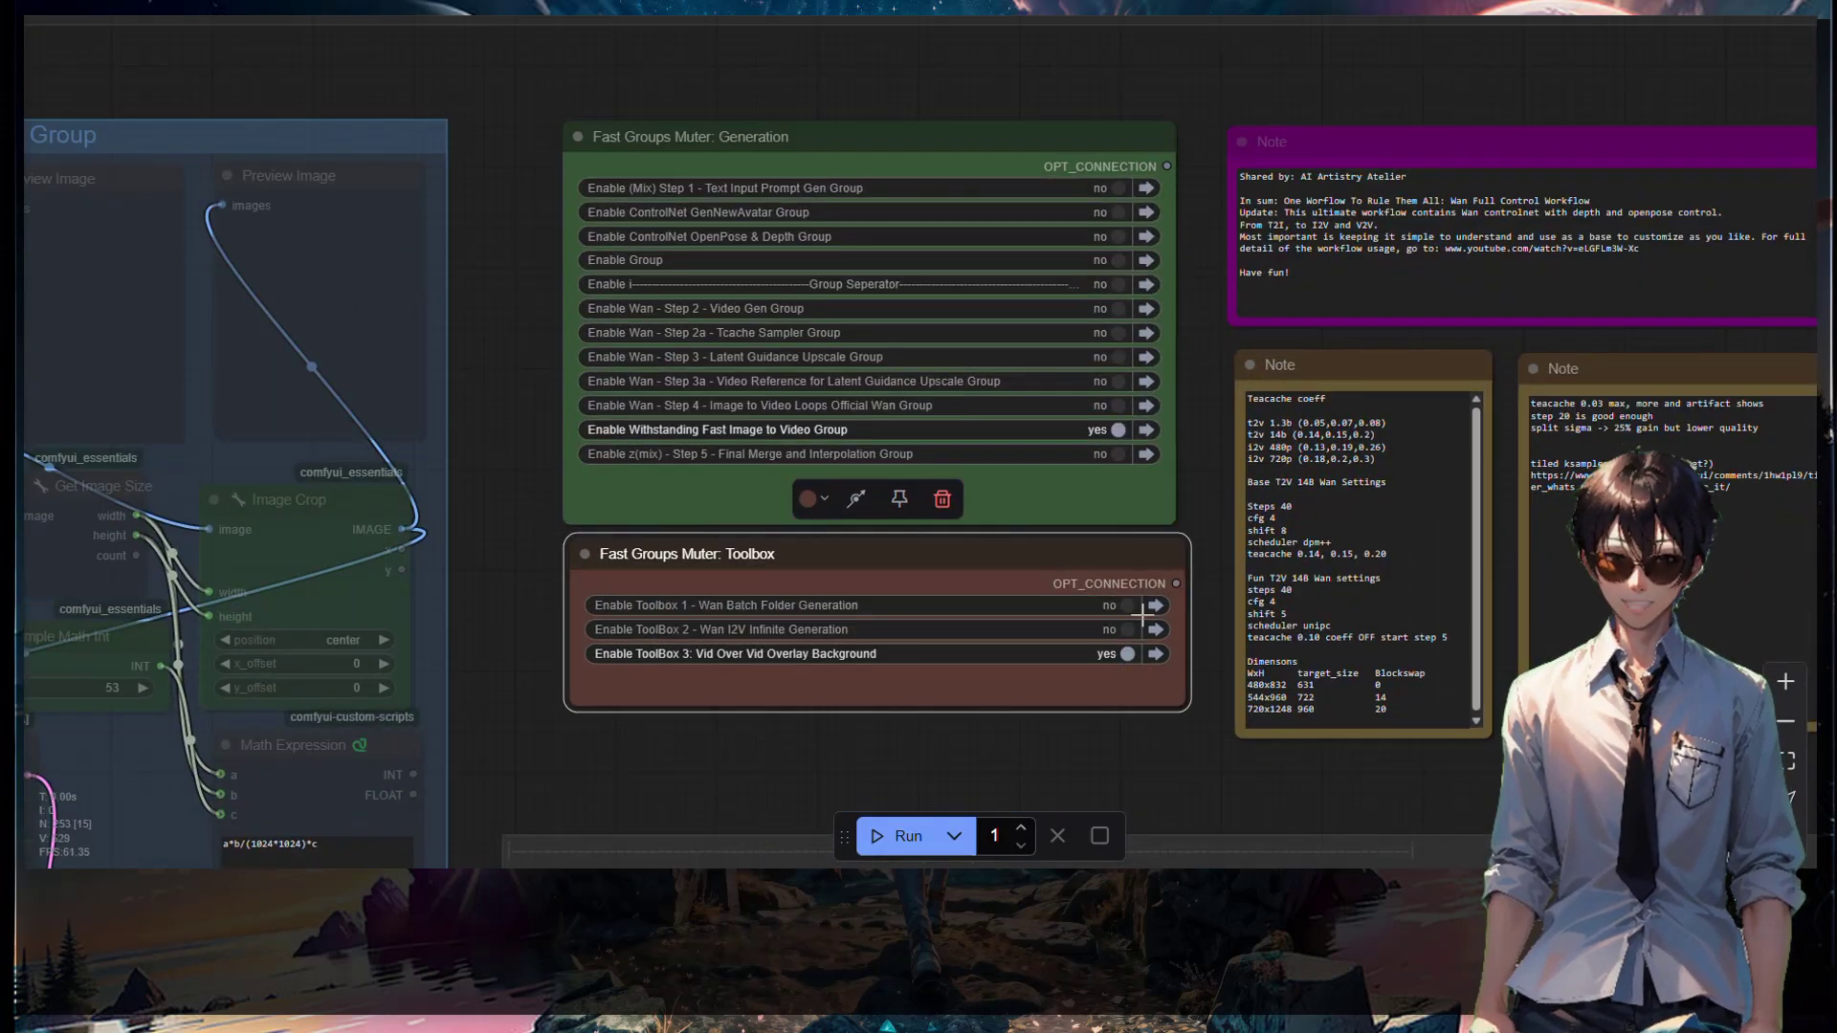
Disable Withstanding Fast Image to Video Group in the Fast Groups Muter: Generation node and go to the ToolBox 3 group.
left_click(1116, 430)
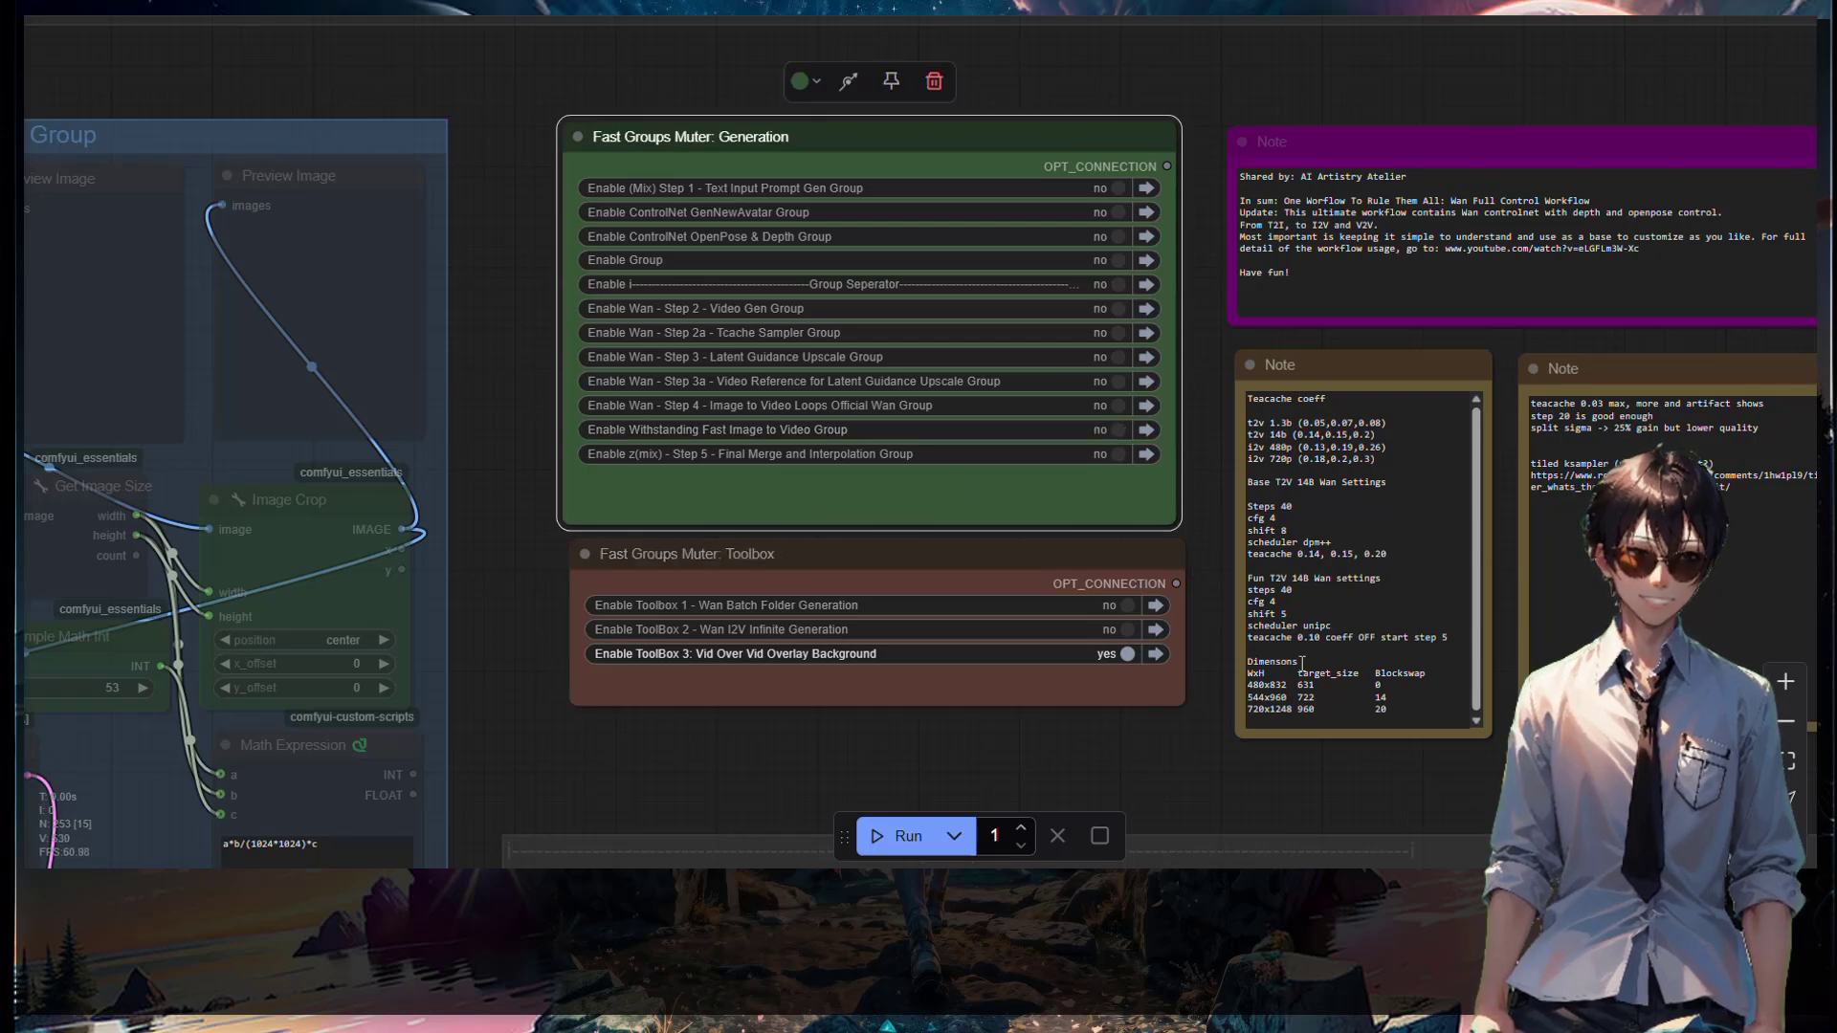
left_click_drag(1471, 810, 981, 585)
left_click_drag(1497, 769, 685, 369)
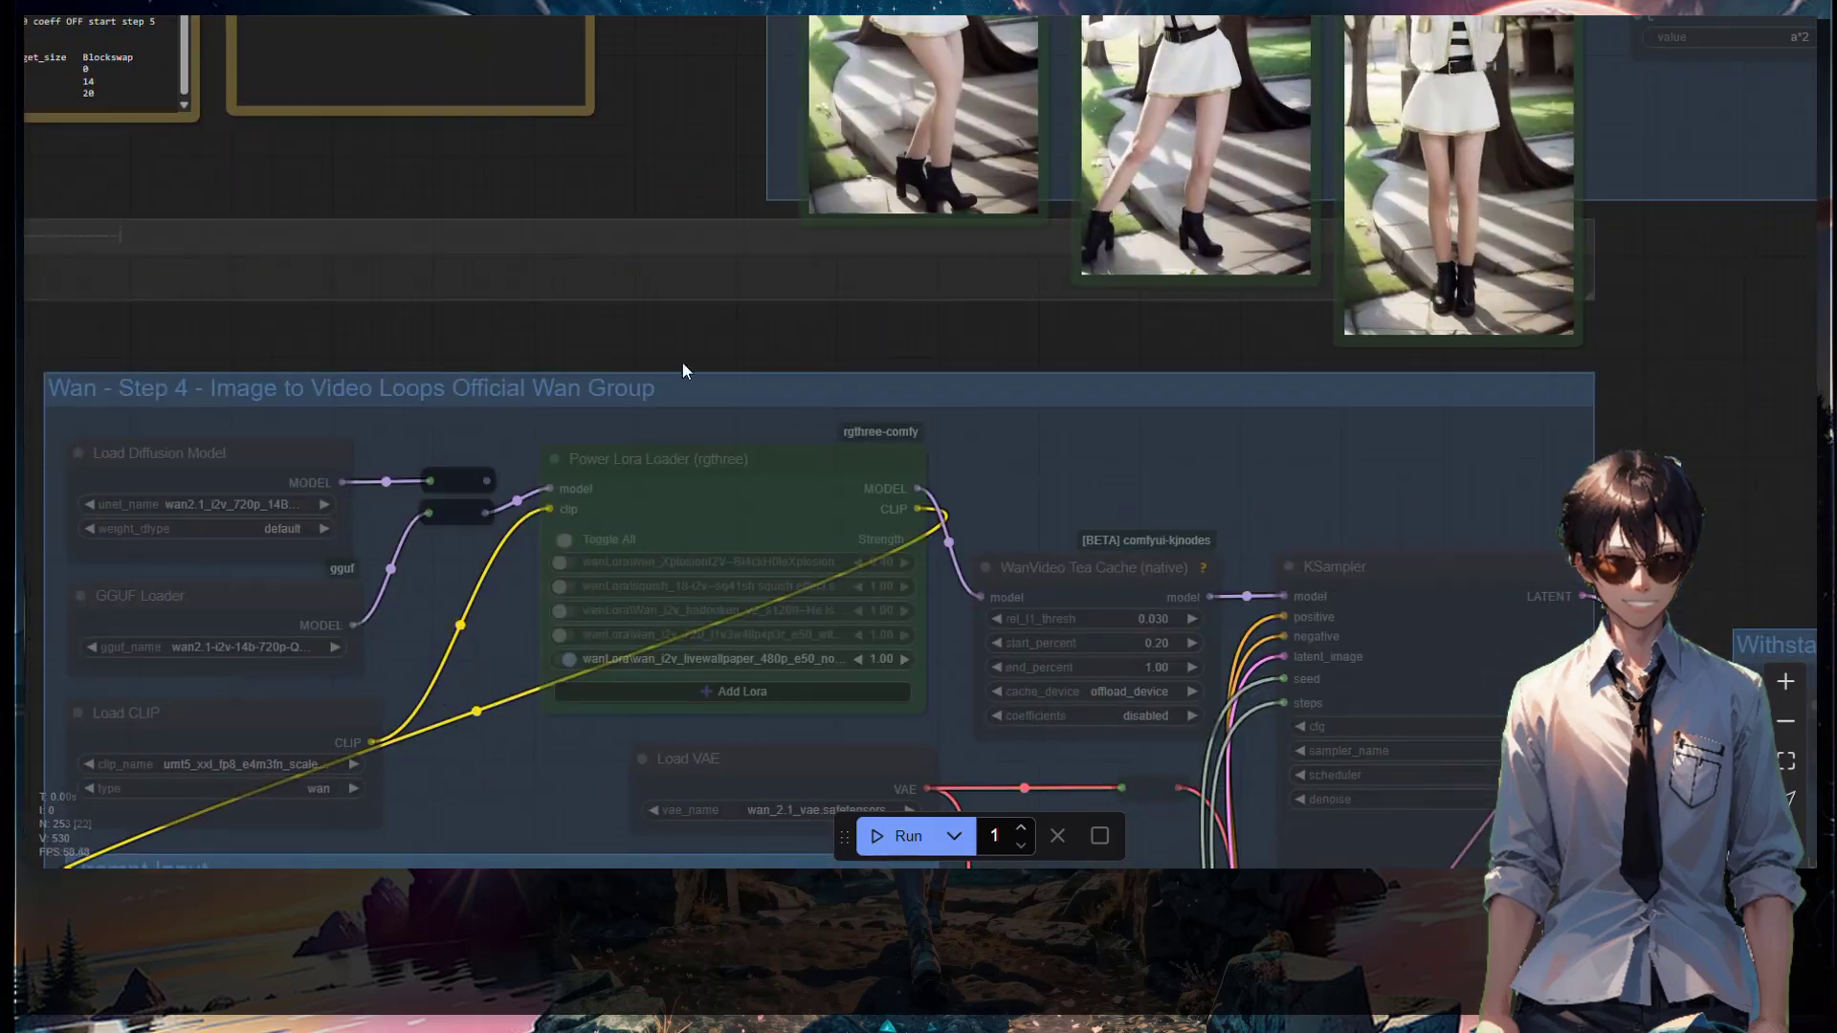
left_click_drag(1470, 656, 533, 239)
left_click_drag(947, 431, 406, 235)
left_click_drag(1712, 789, 303, 221)
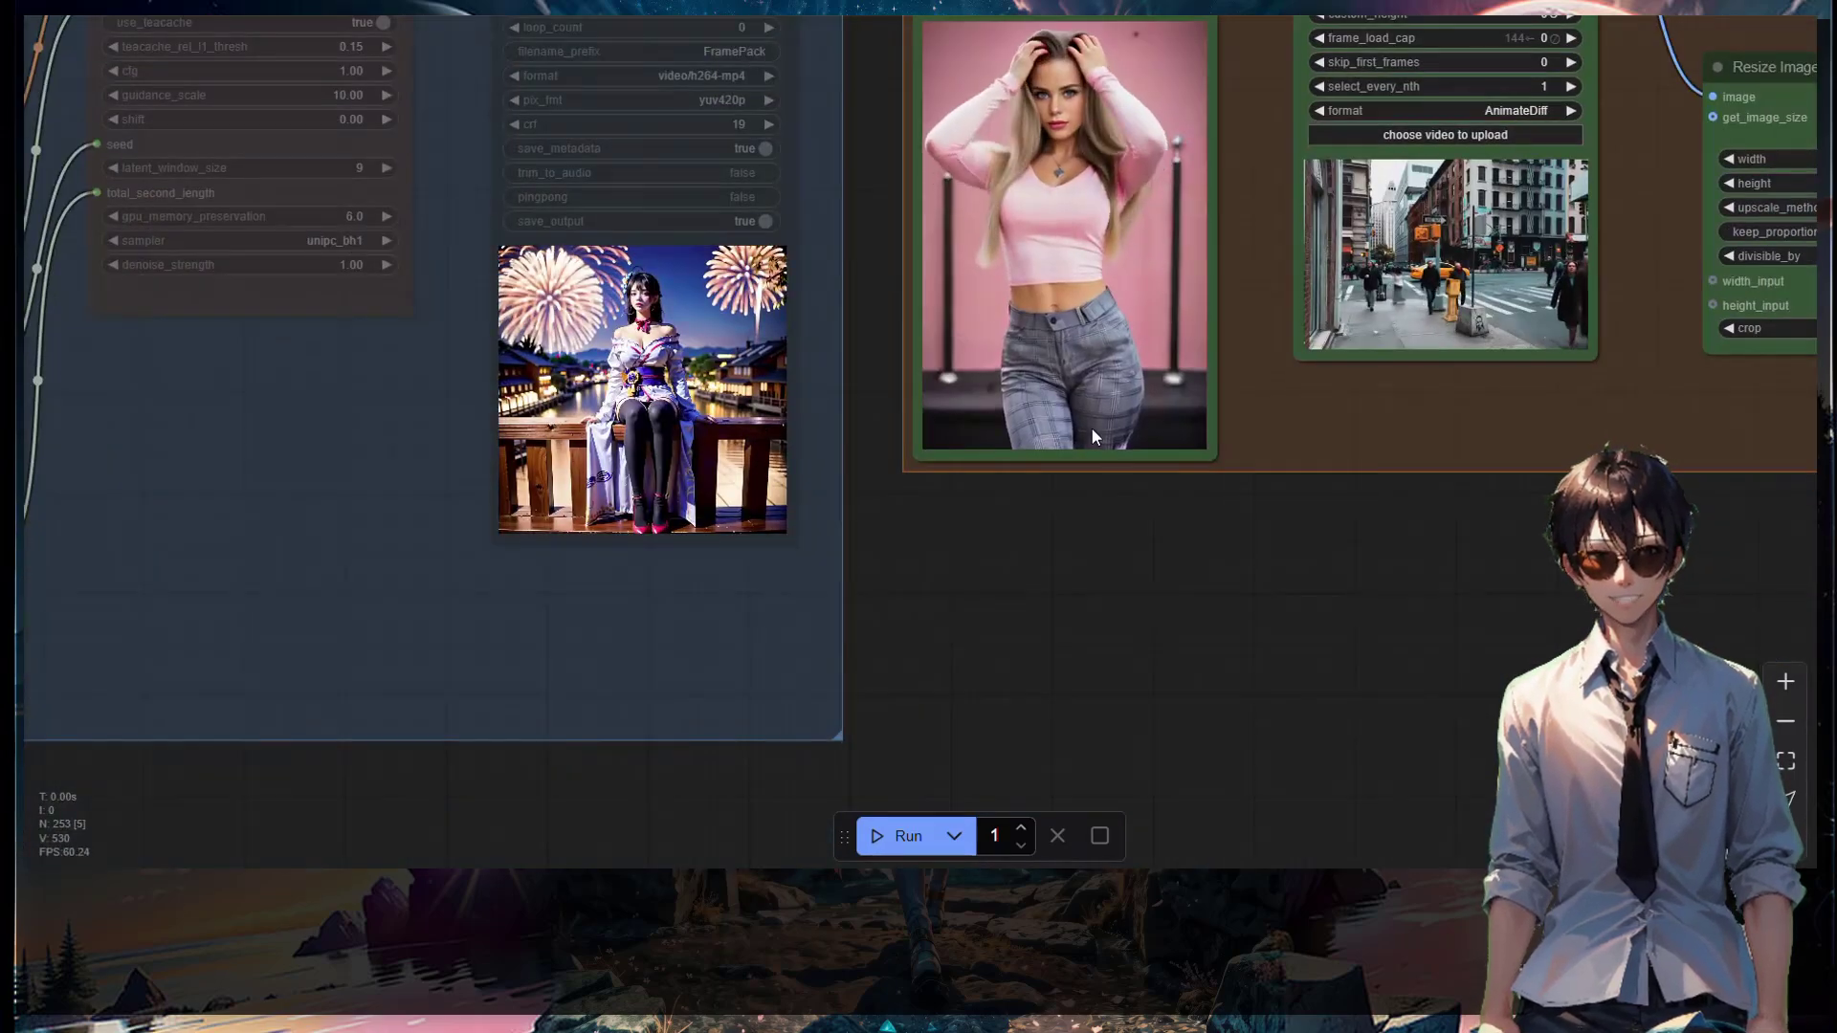
Examine the node layout of the ToolBox 3: Vid Over Vid Overlay Background group, from the video loaders to the Video Combine node.
left_click_drag(1091, 427, 899, 717)
scroll(898, 606, "down", 2)
scroll(898, 606, "down", 4)
left_click_drag(1100, 583, 671, 553)
scroll(671, 553, "up", 3)
scroll(670, 553, "up", 1)
left_click_drag(747, 474, 603, 574)
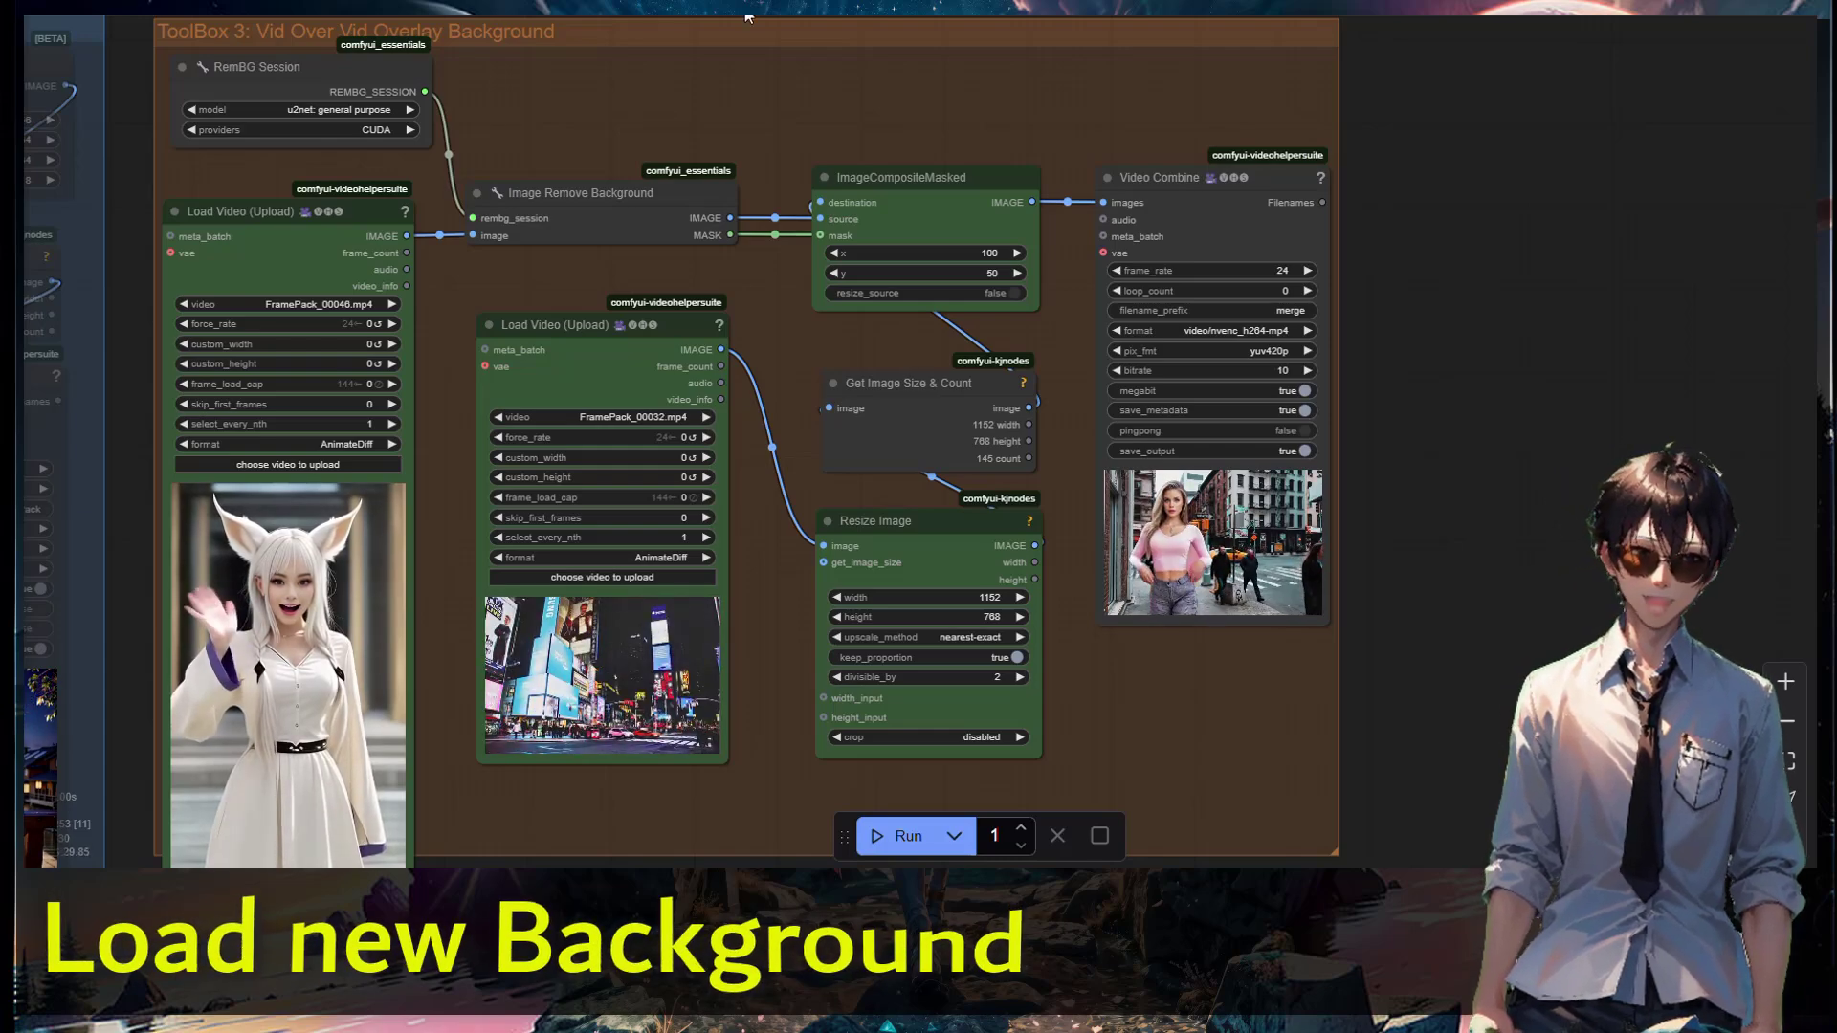
Inspect the waving character video and the night city background video in the two Load Video nodes.
left_click_drag(703, 250, 1376, 86)
scroll(1393, 541, "up", 5)
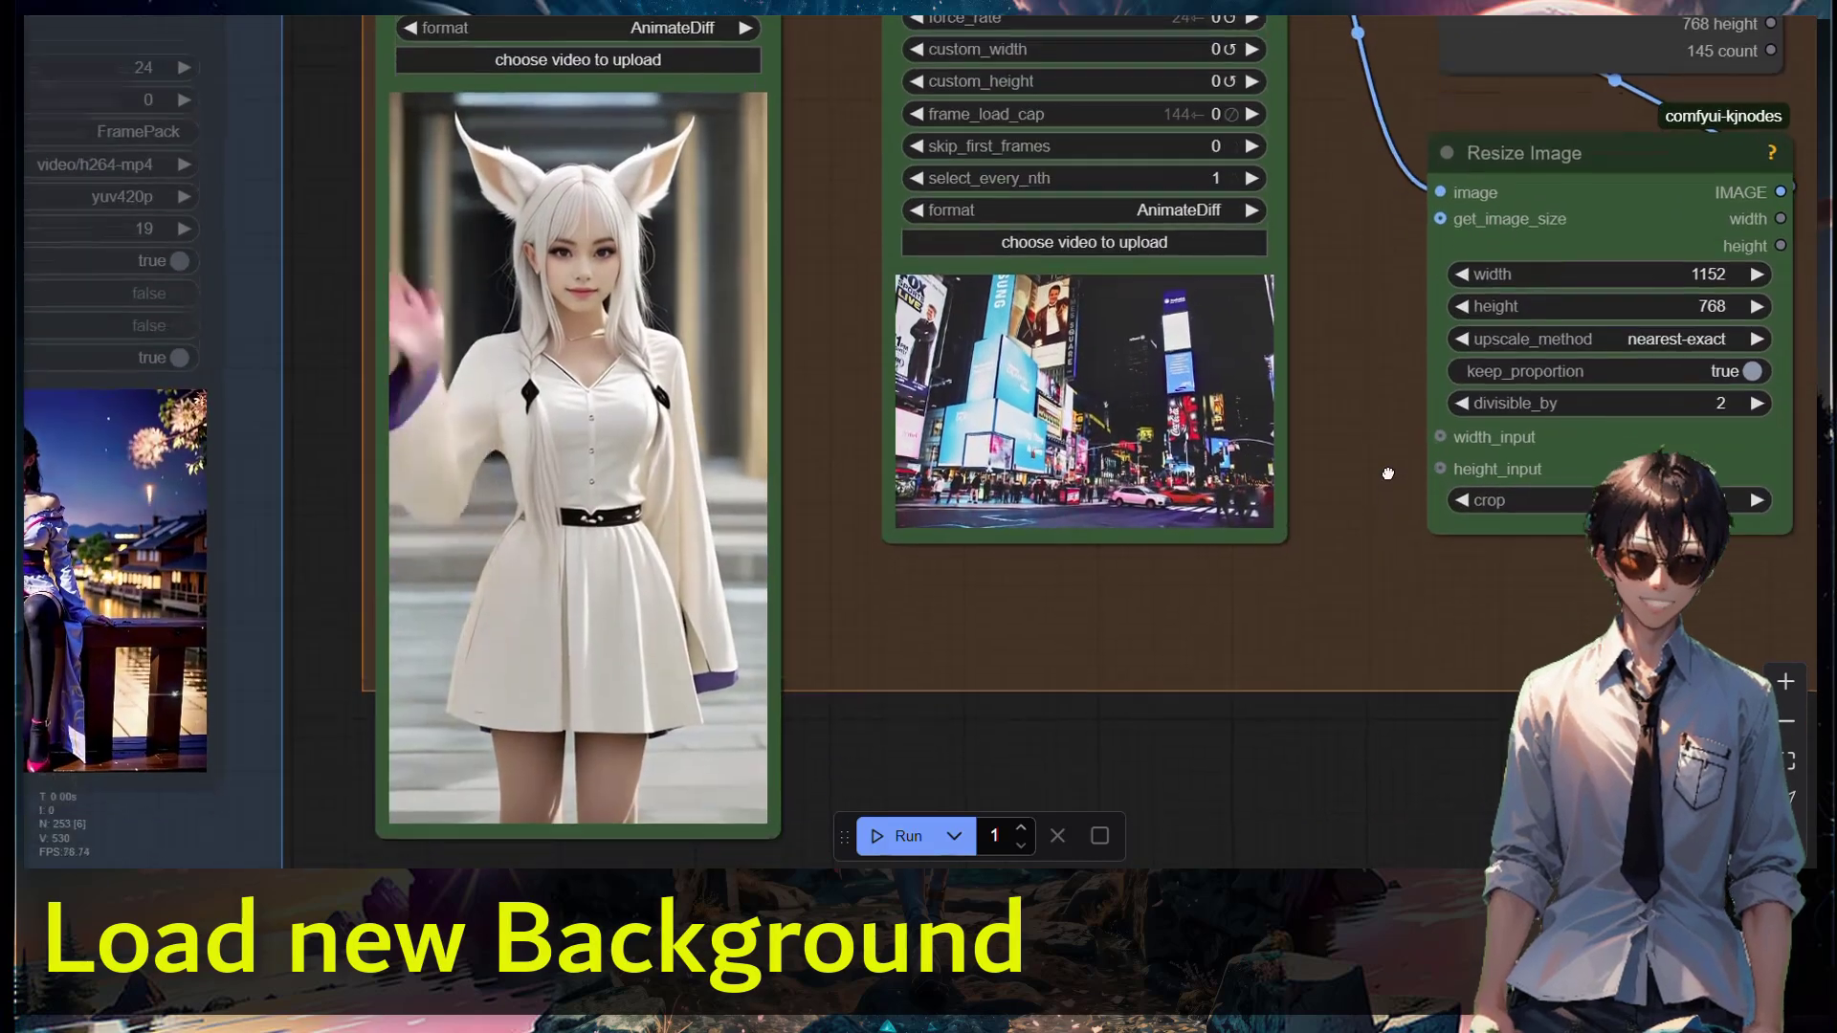
left_click_drag(1393, 542, 1159, 492)
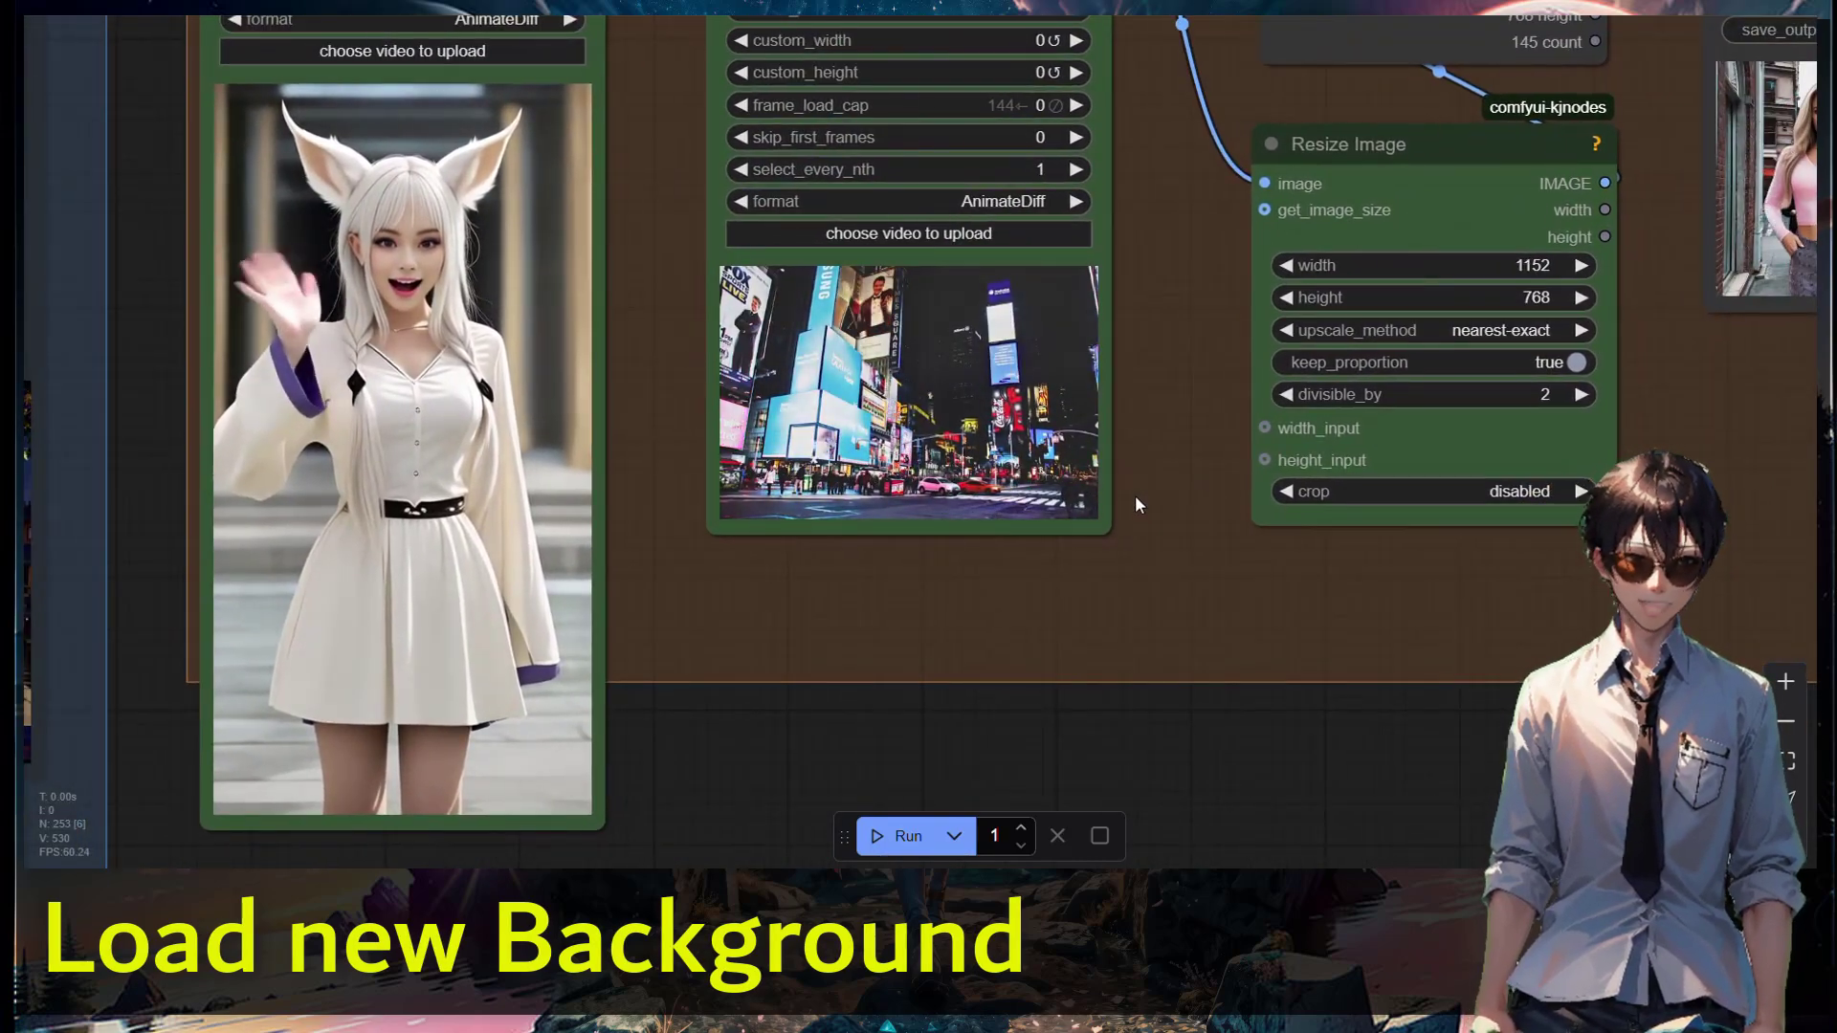
scroll(1135, 495, "up", 3)
scroll(1131, 490, "up", 2)
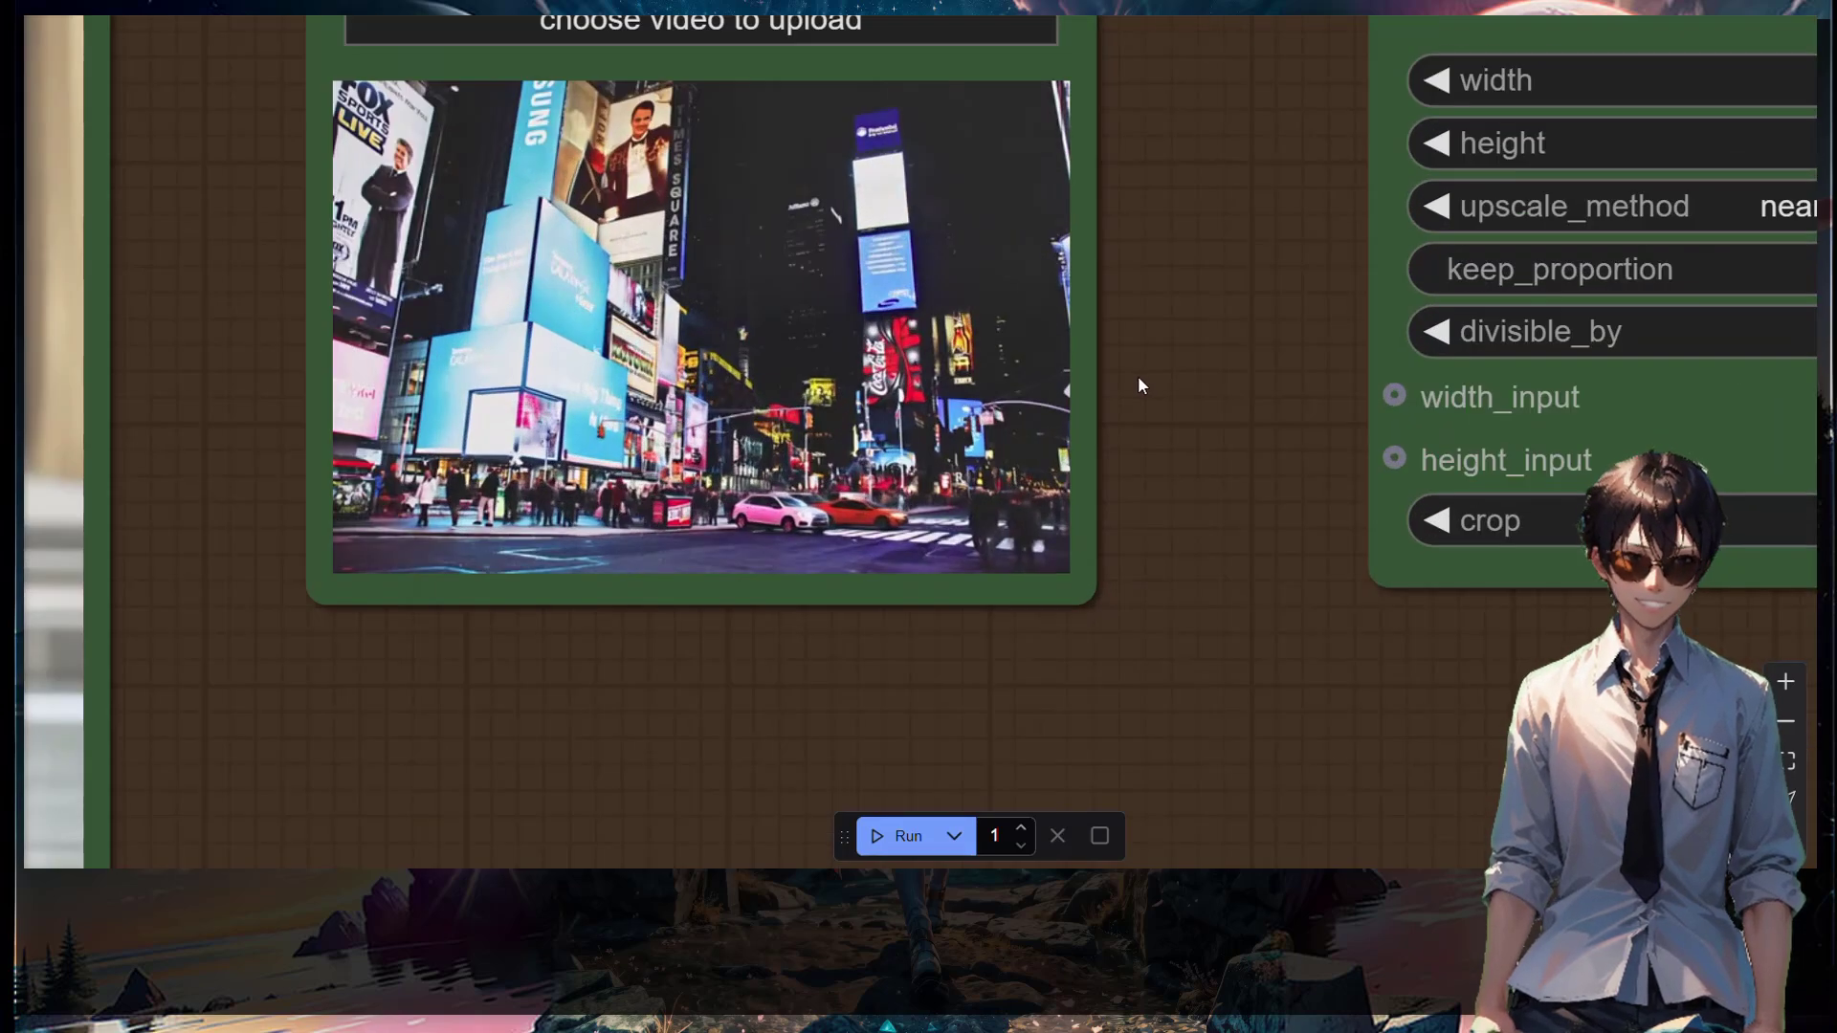
left_click_drag(1140, 382, 1308, 478)
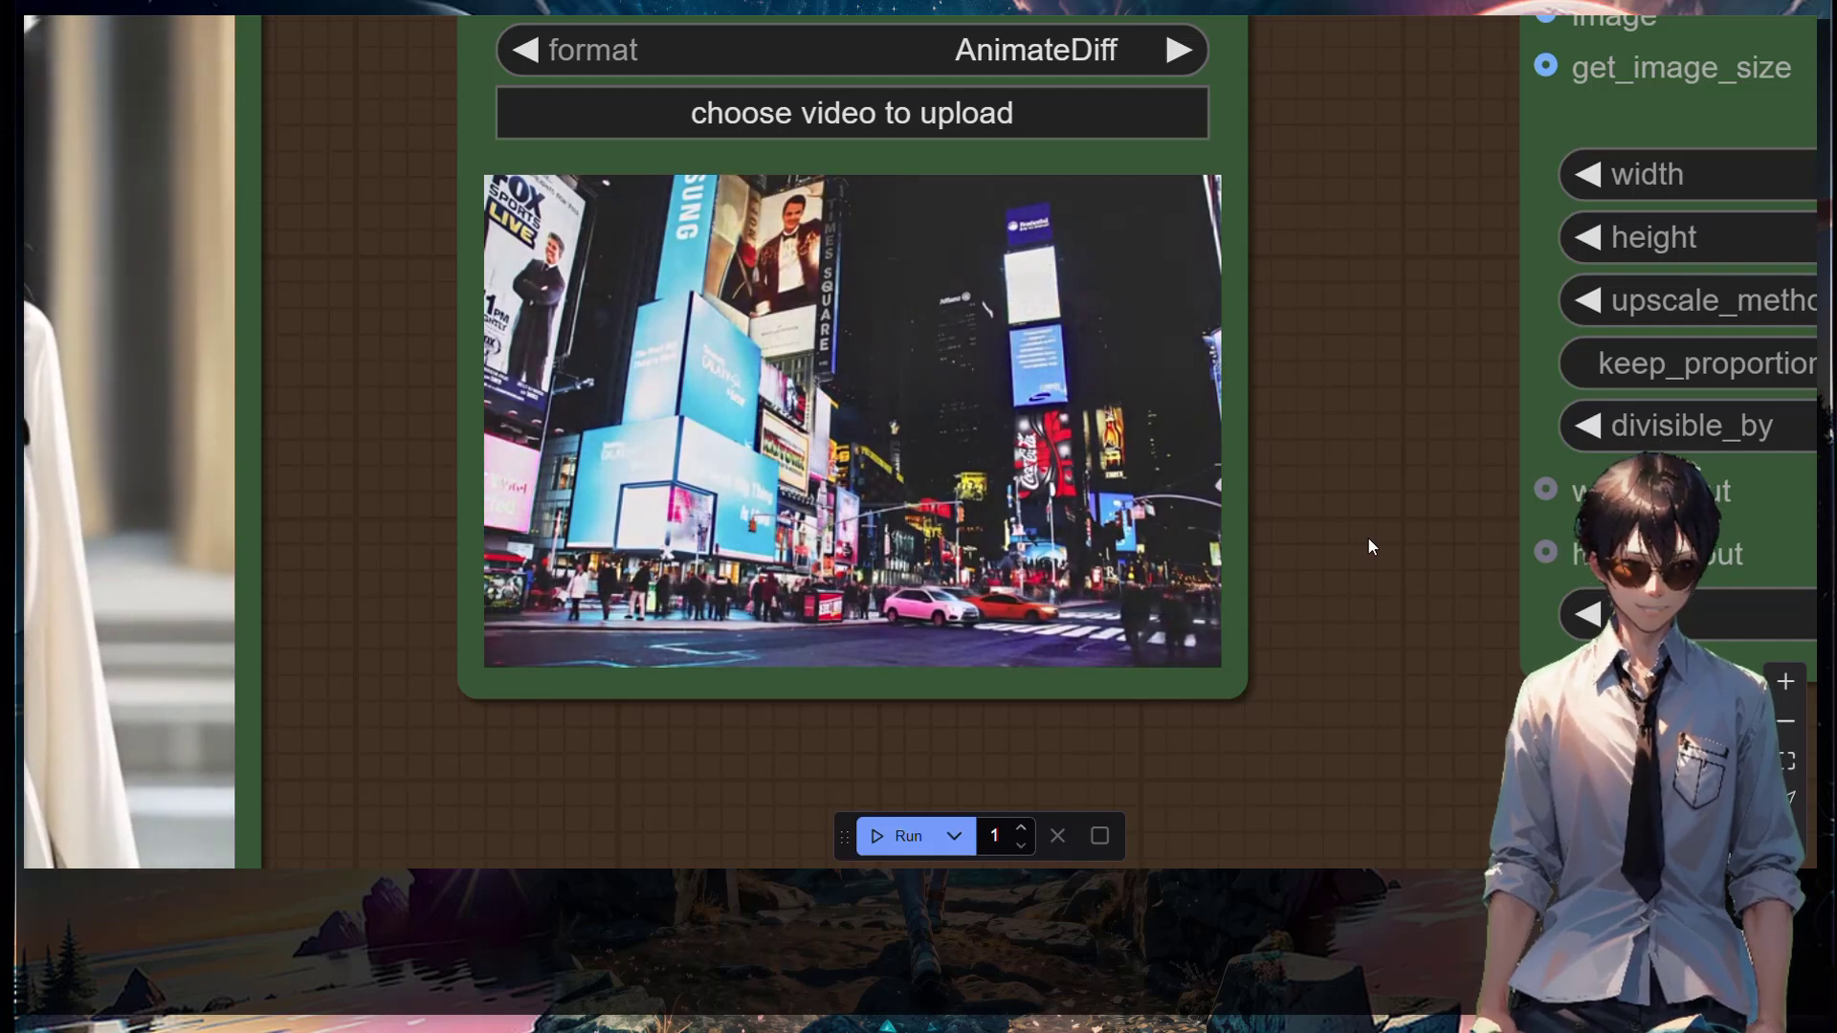
scroll(1363, 533, "down", 5)
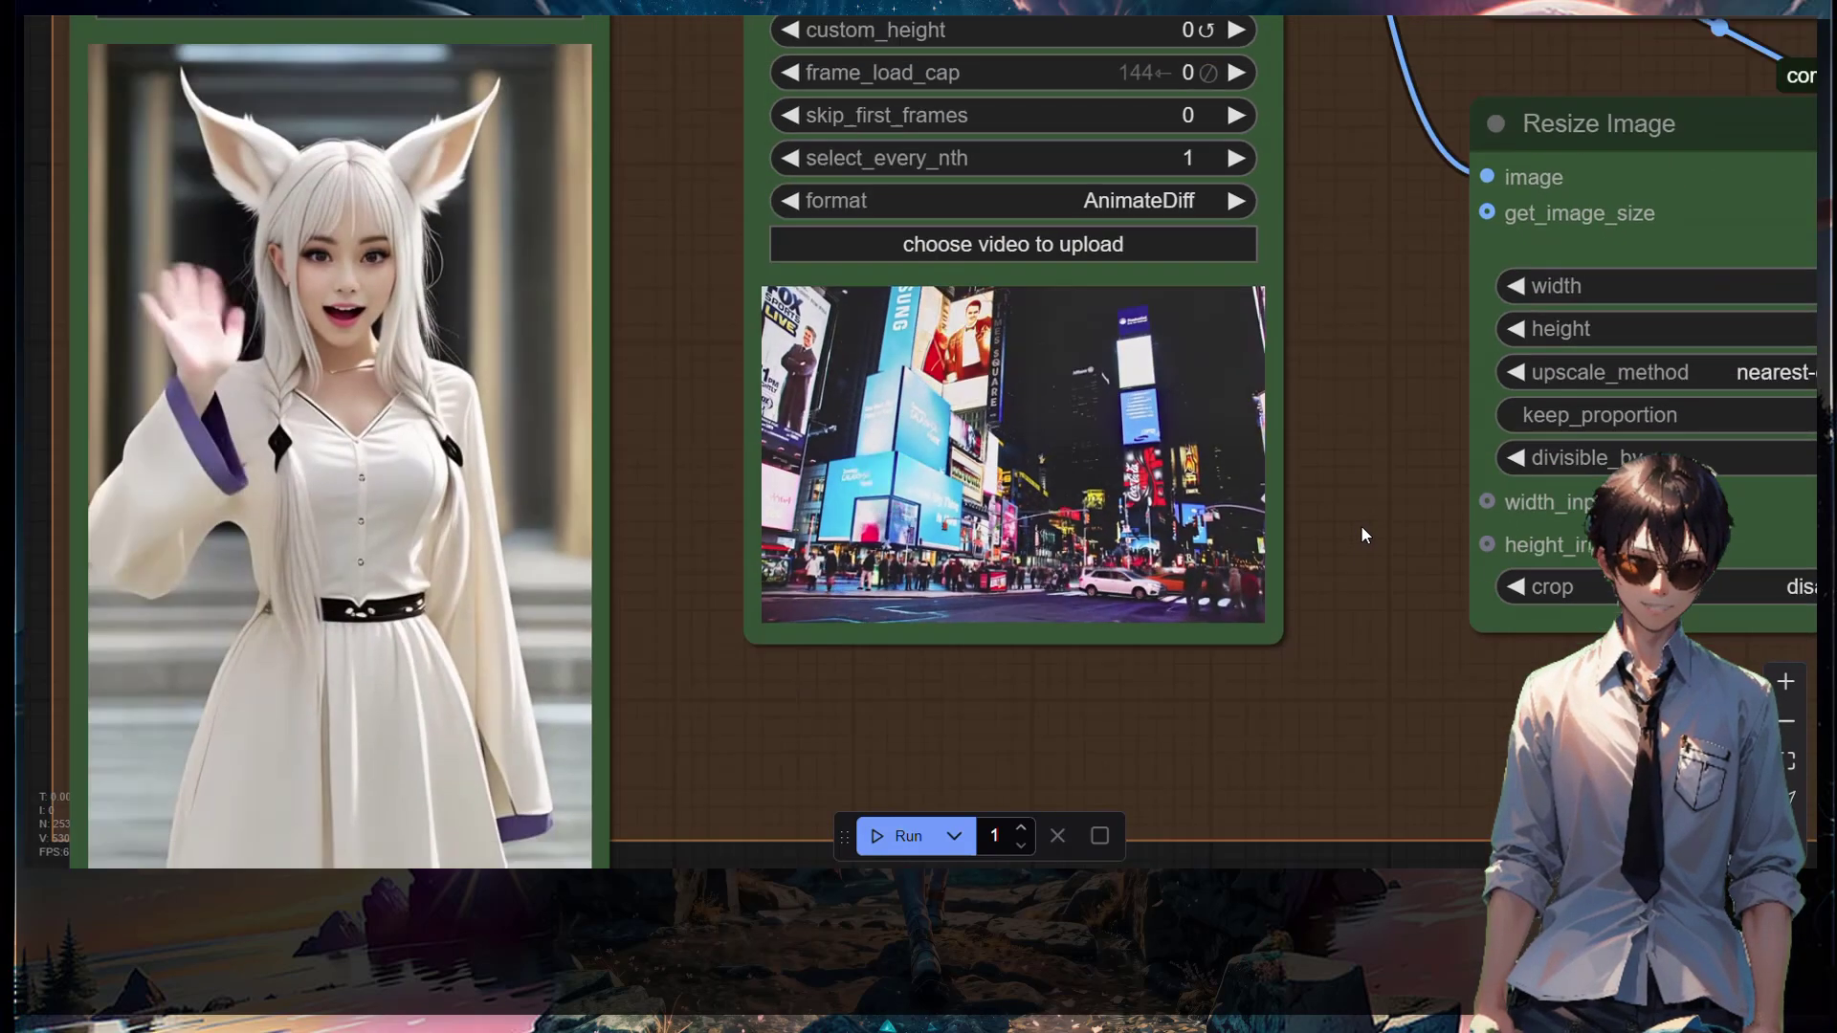
scroll(1336, 345, "down", 6)
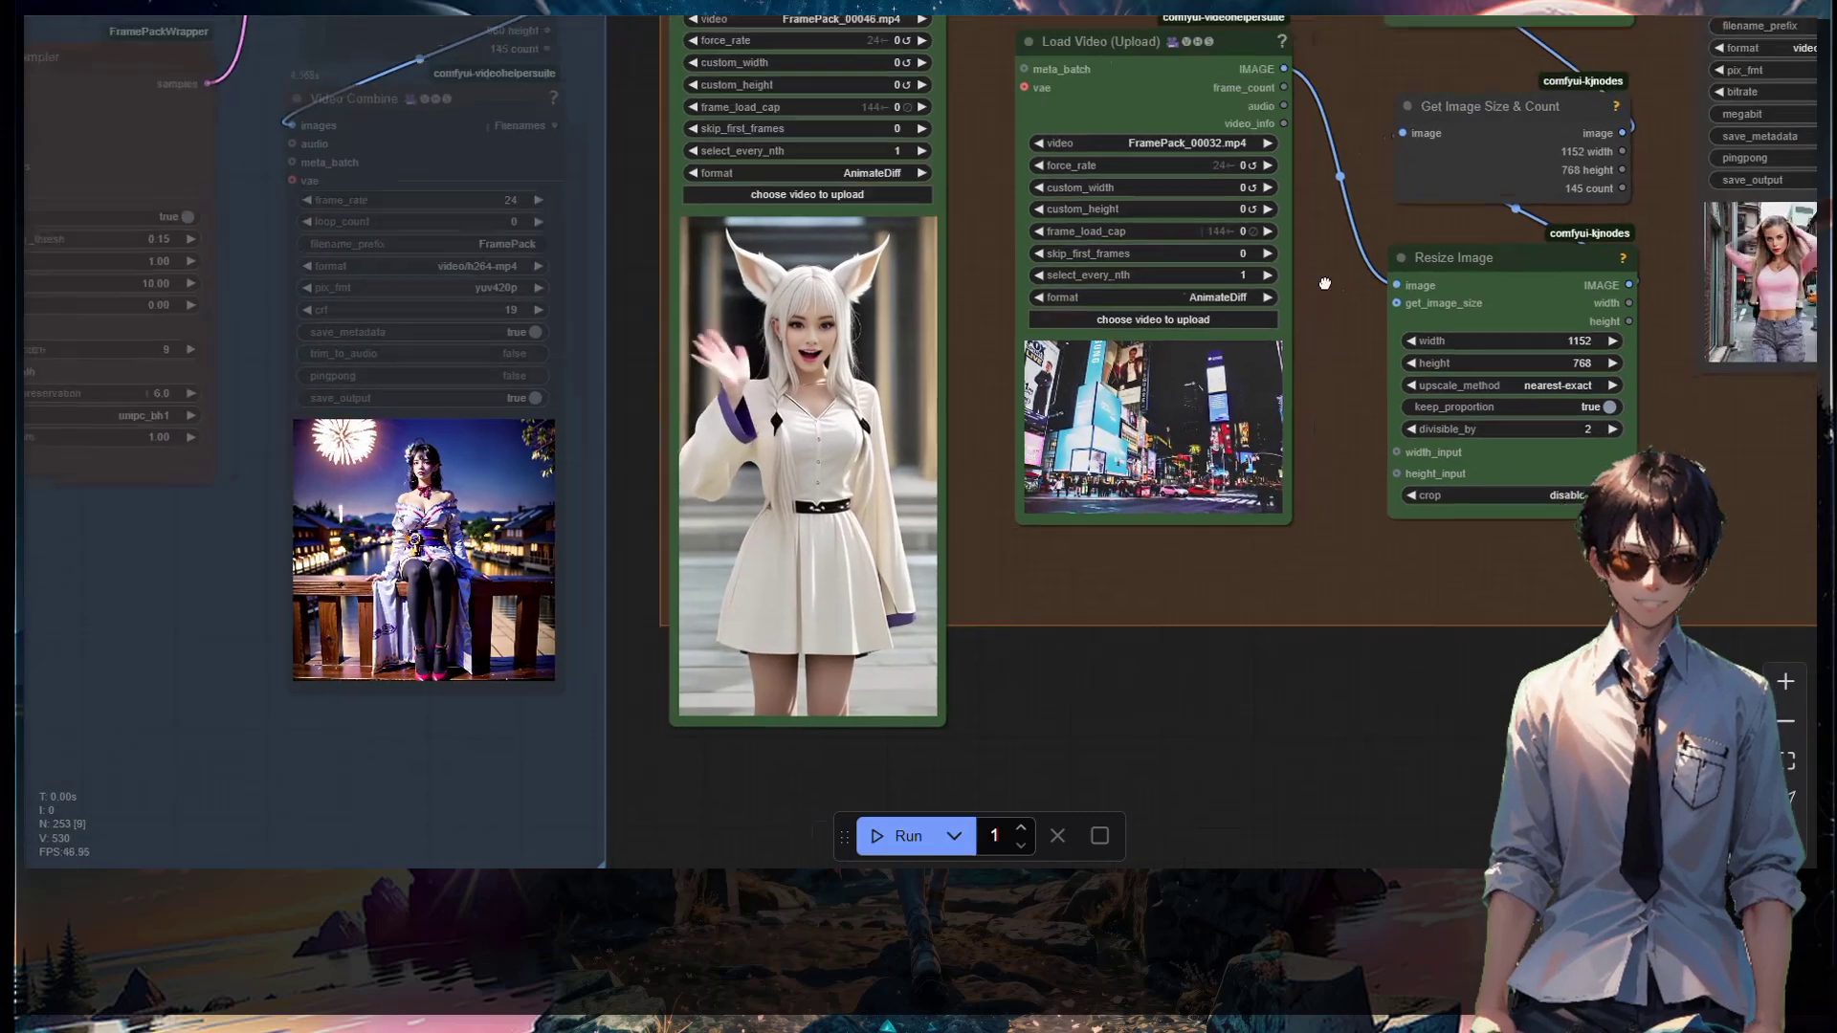
scroll(1250, 316, "down", 2)
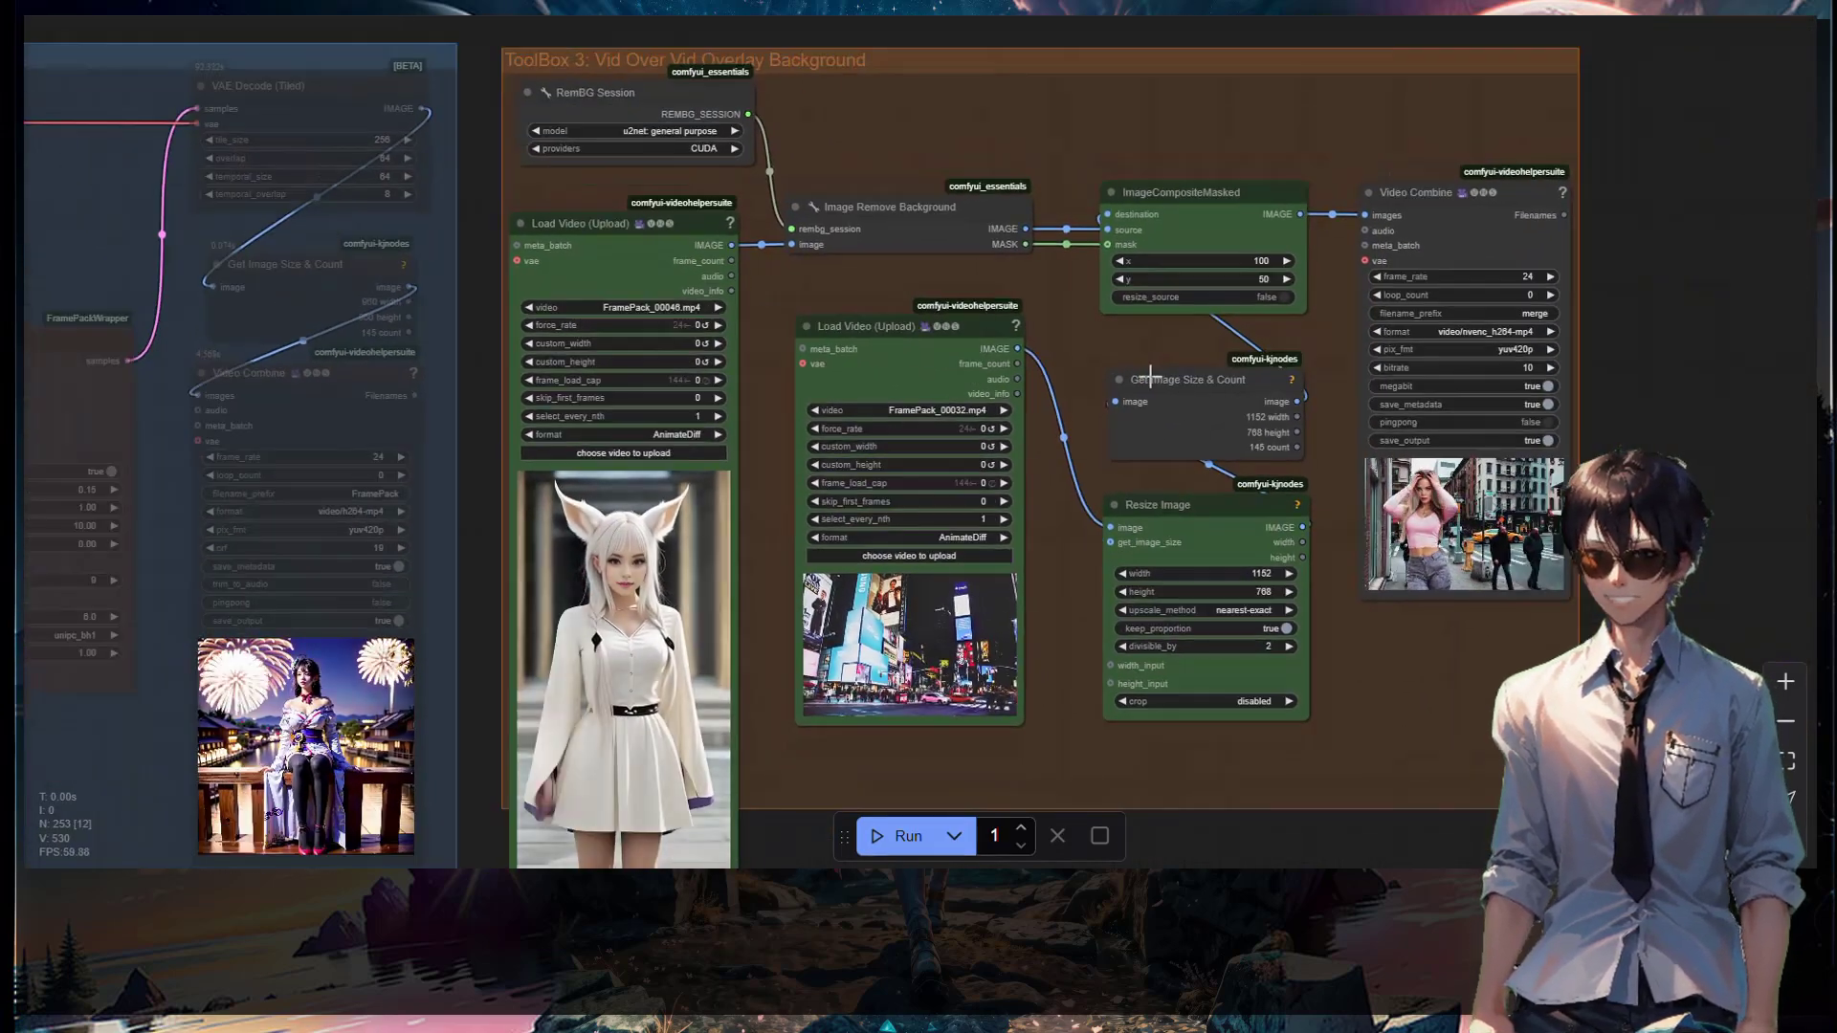
Inspect the composited overlay video in the Video Combine node, checking the character's placement against the city background.
mouse_move(1250, 316)
left_mouse_down()
mouse_move(916, 328)
mouse_move(875, 362)
left_mouse_up()
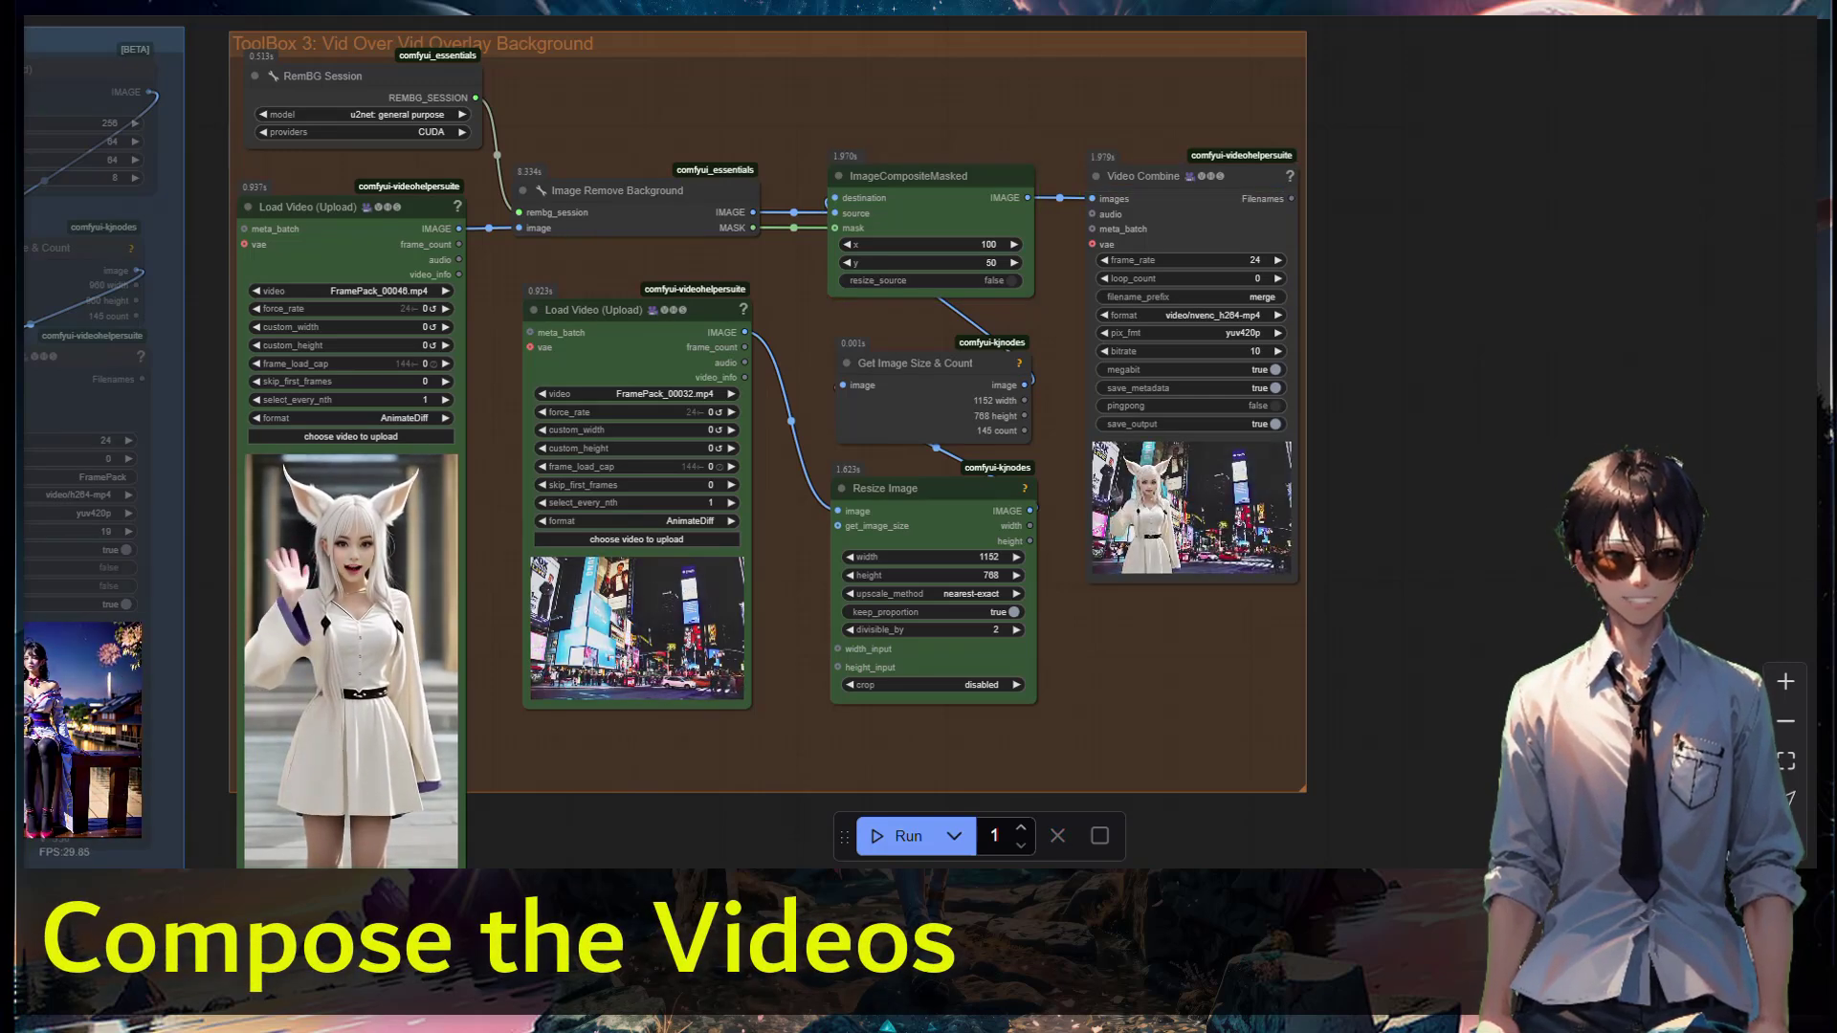
scroll(1194, 541, "up", 5)
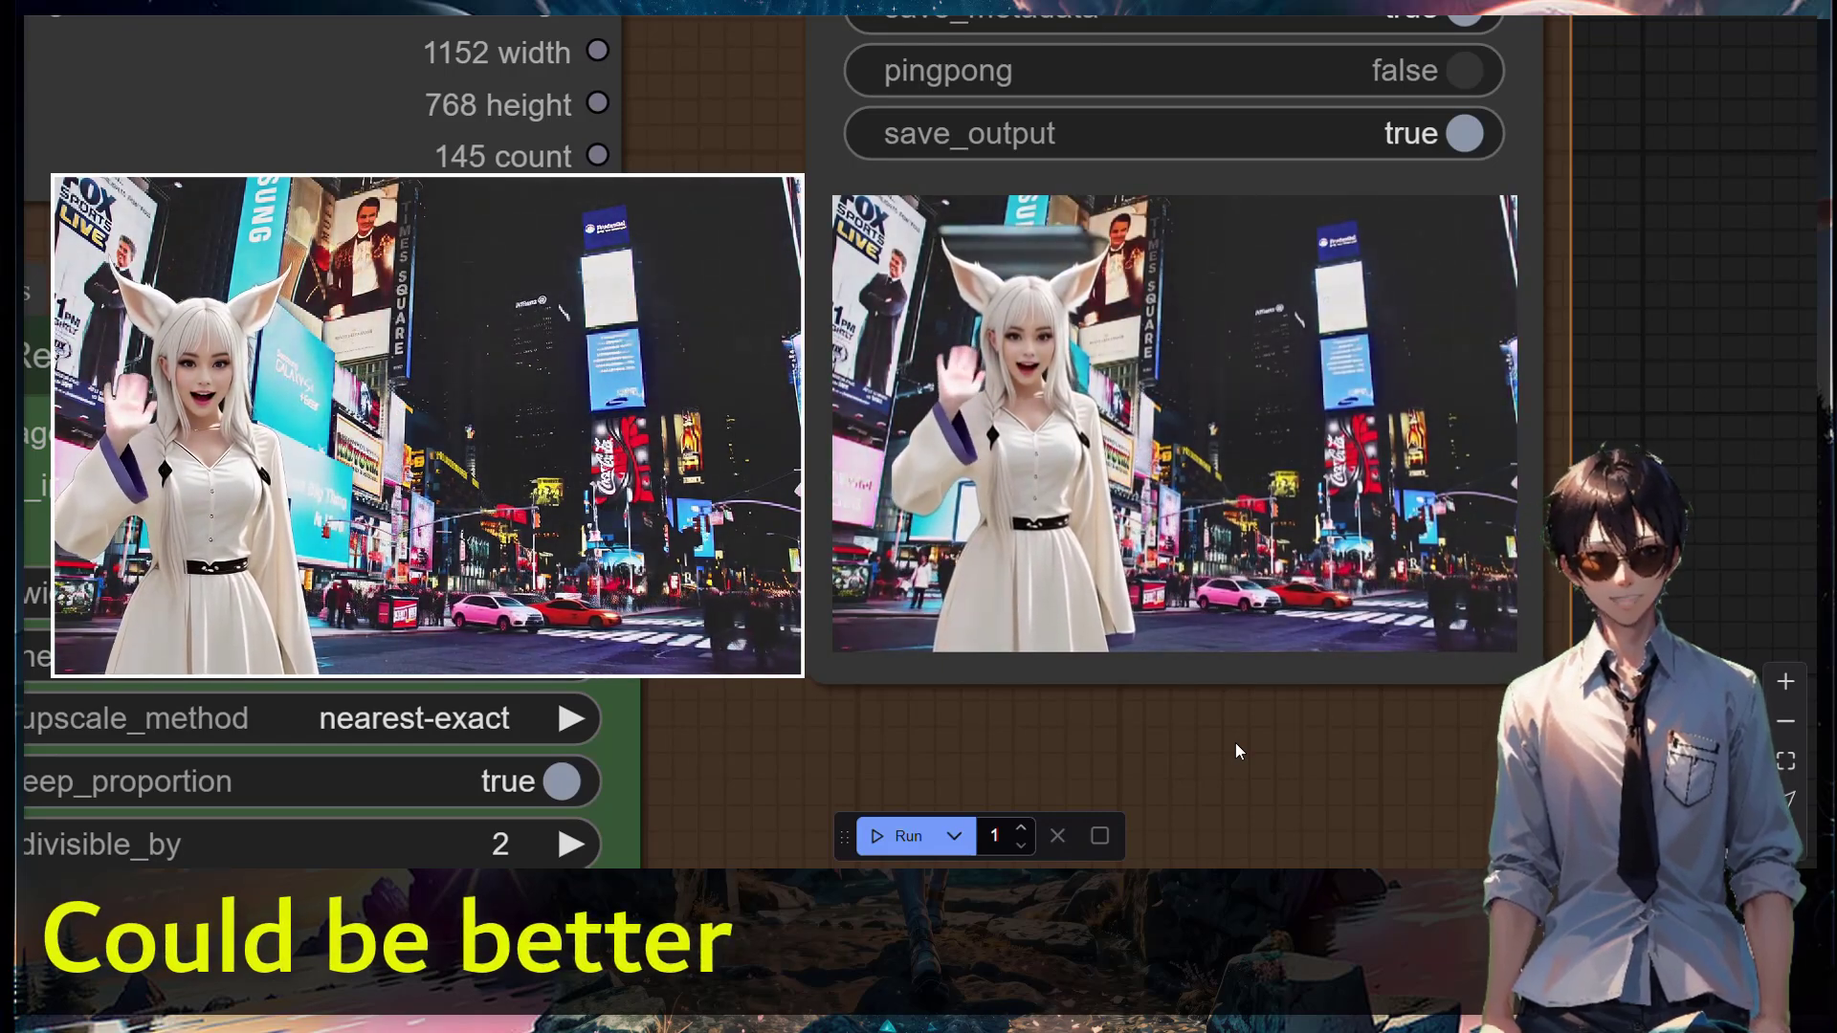
scroll(1236, 742, "down", 3)
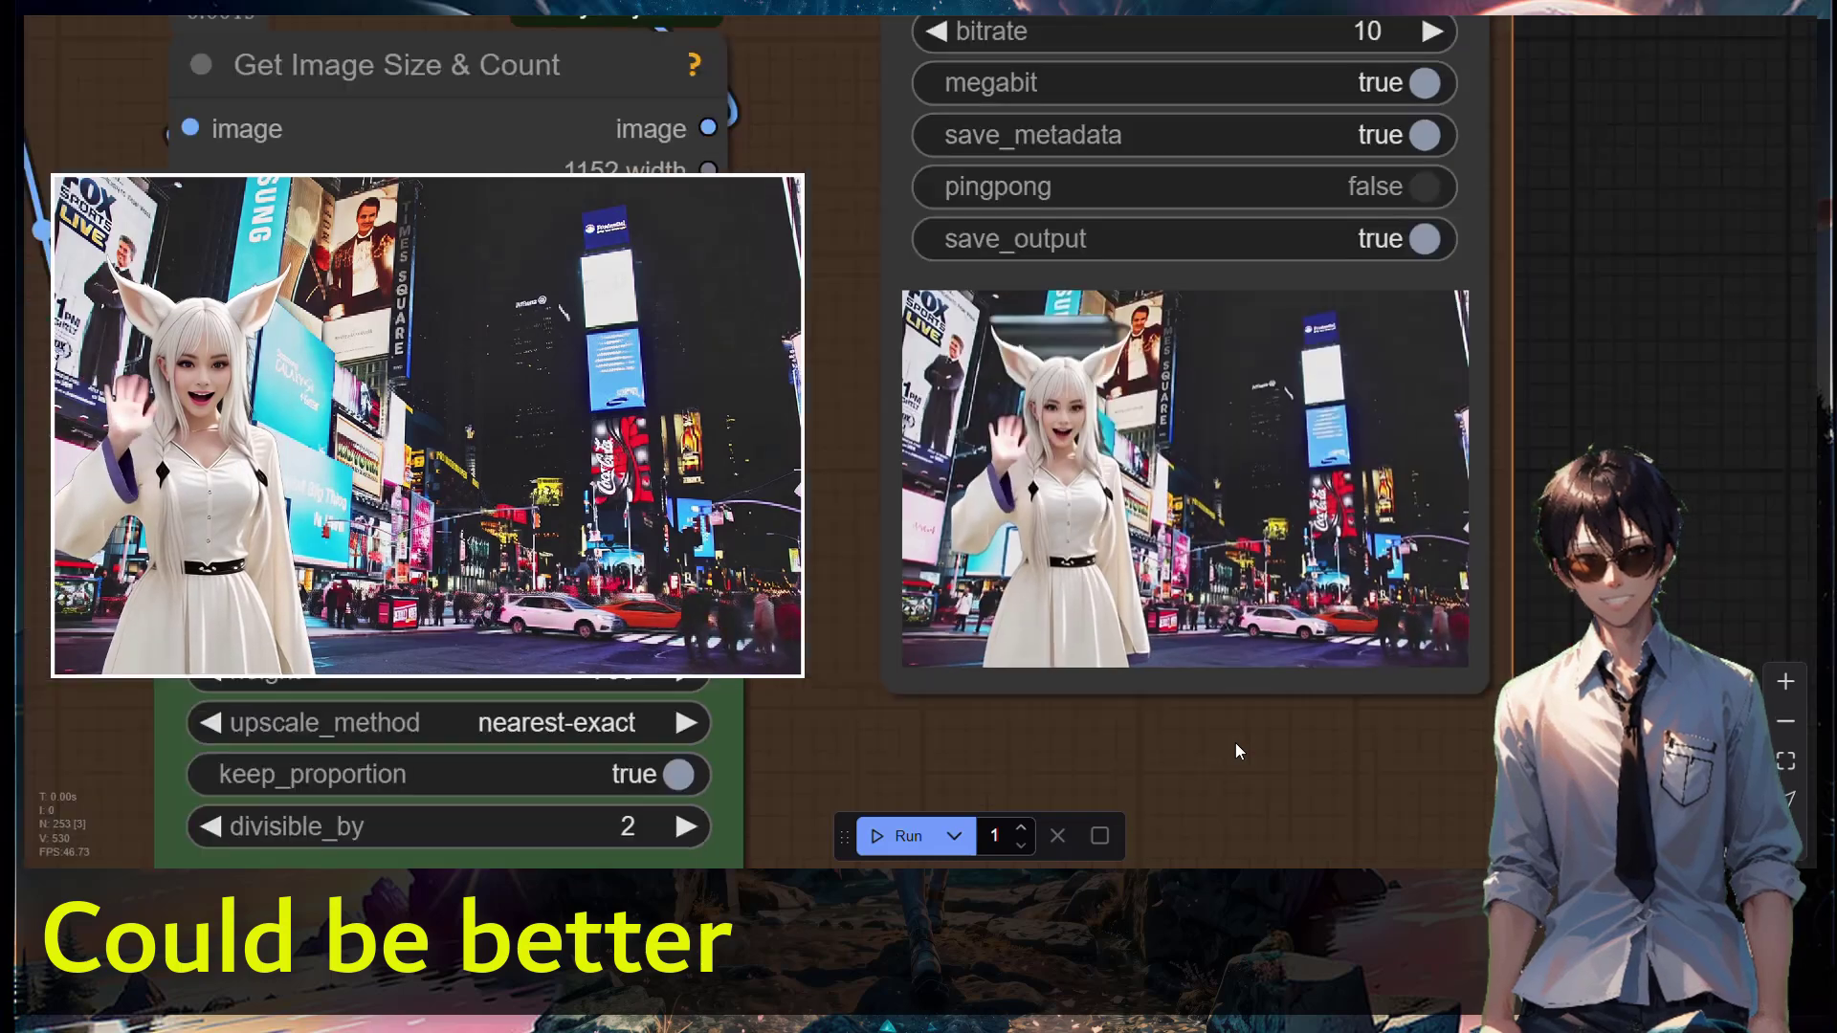
scroll(1236, 746, "down", 8)
left_click_drag(1235, 746, 1258, 619)
scroll(1292, 538, "down", 1)
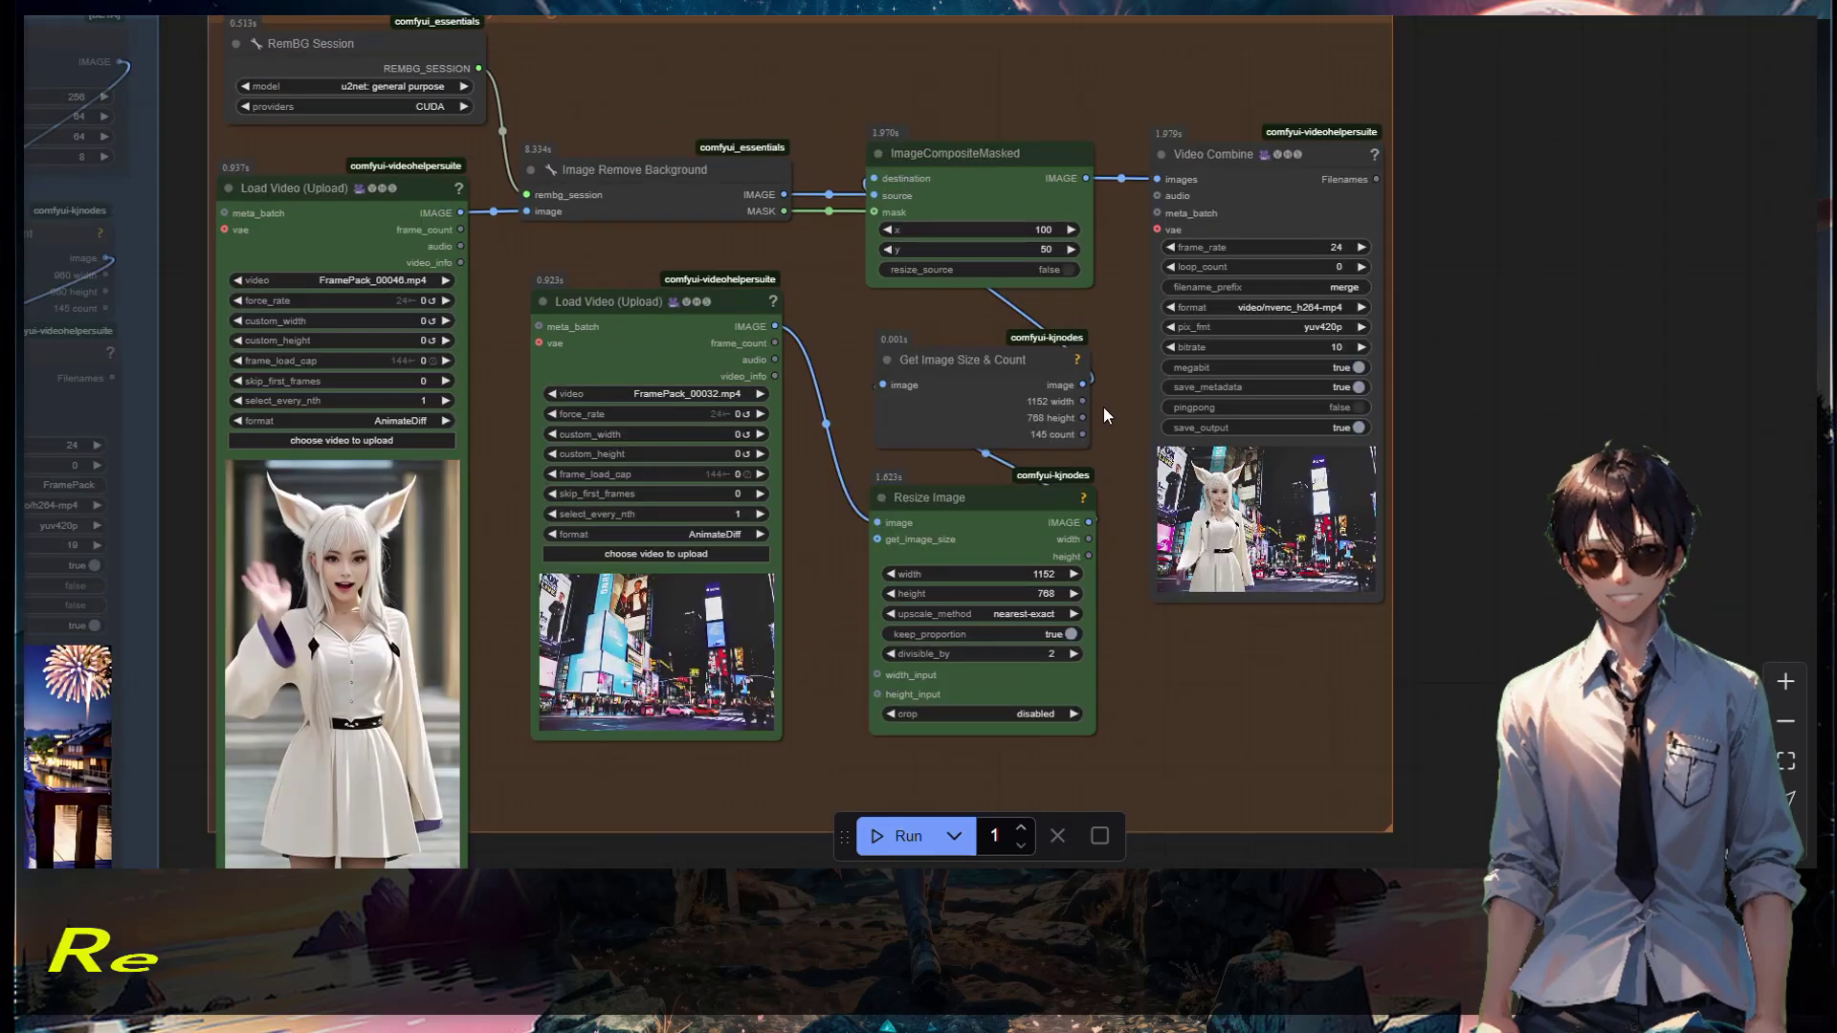
Set the ImageCompositeMasked position to x 0 and y 100, and run the overlay workflow again.
double_click(1014, 230)
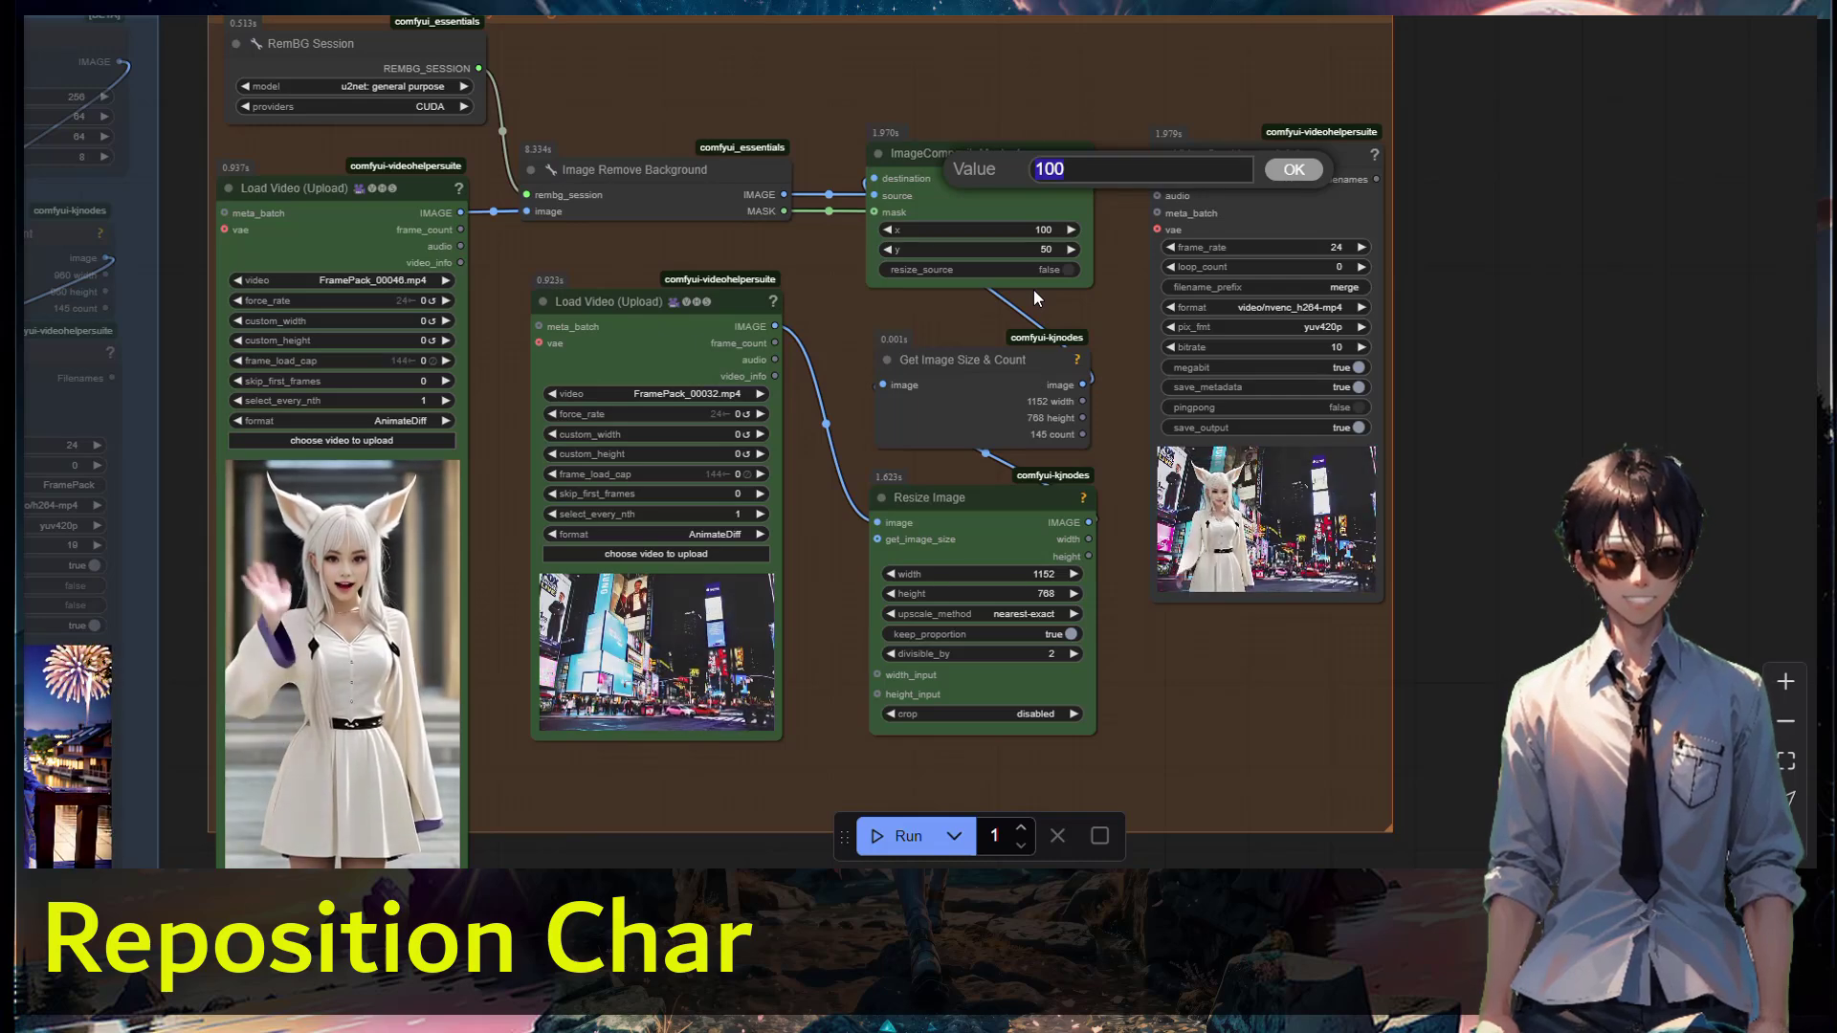
type("0")
key("Return")
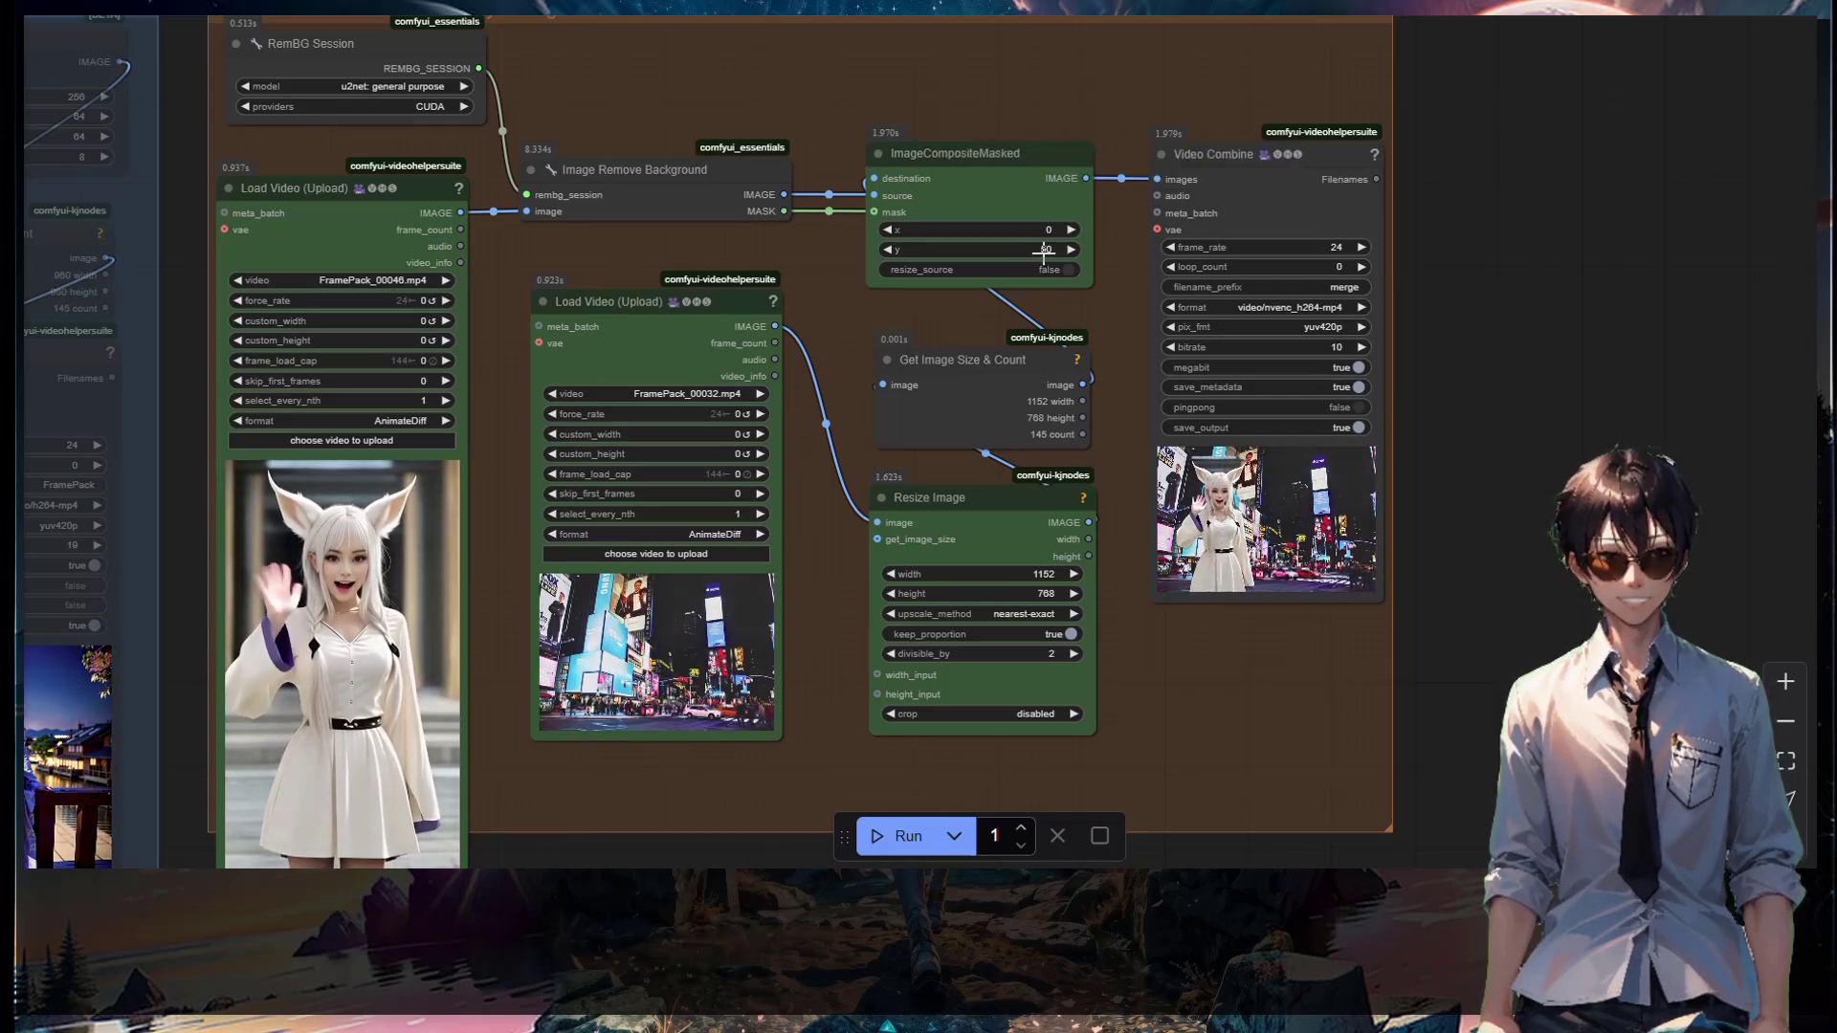
double_click(1043, 250)
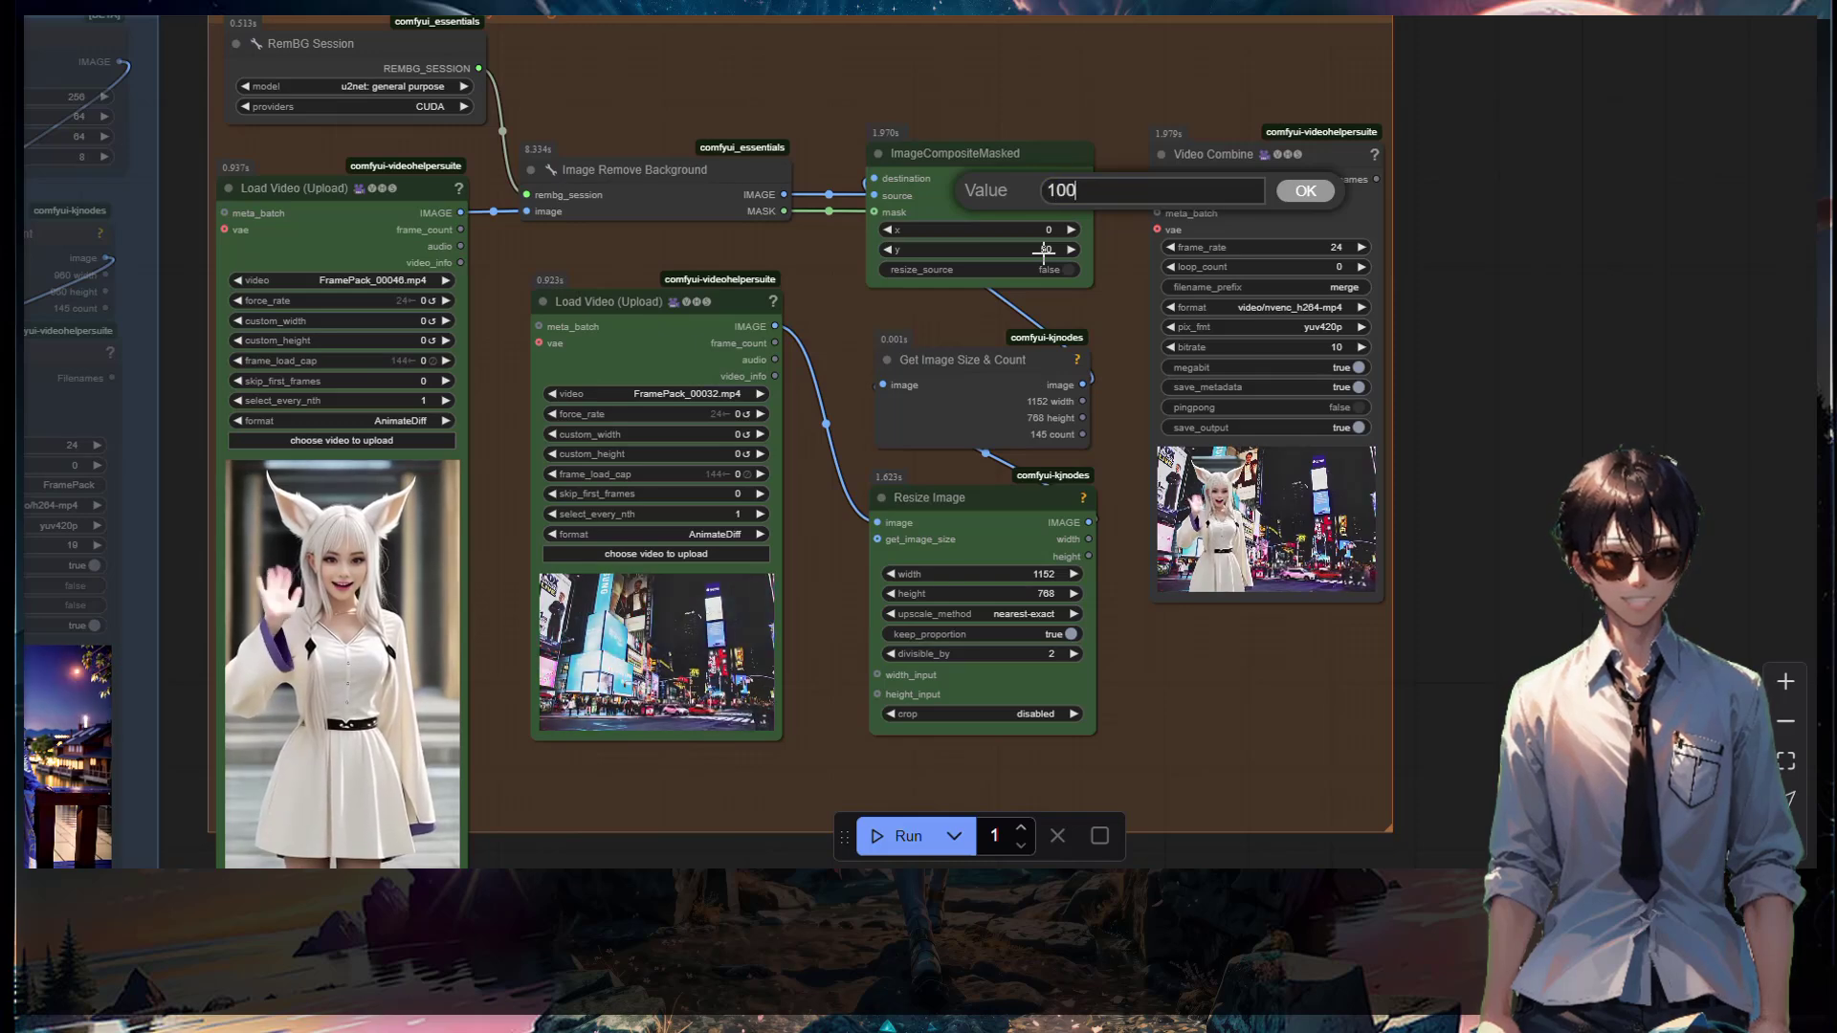
key("Return")
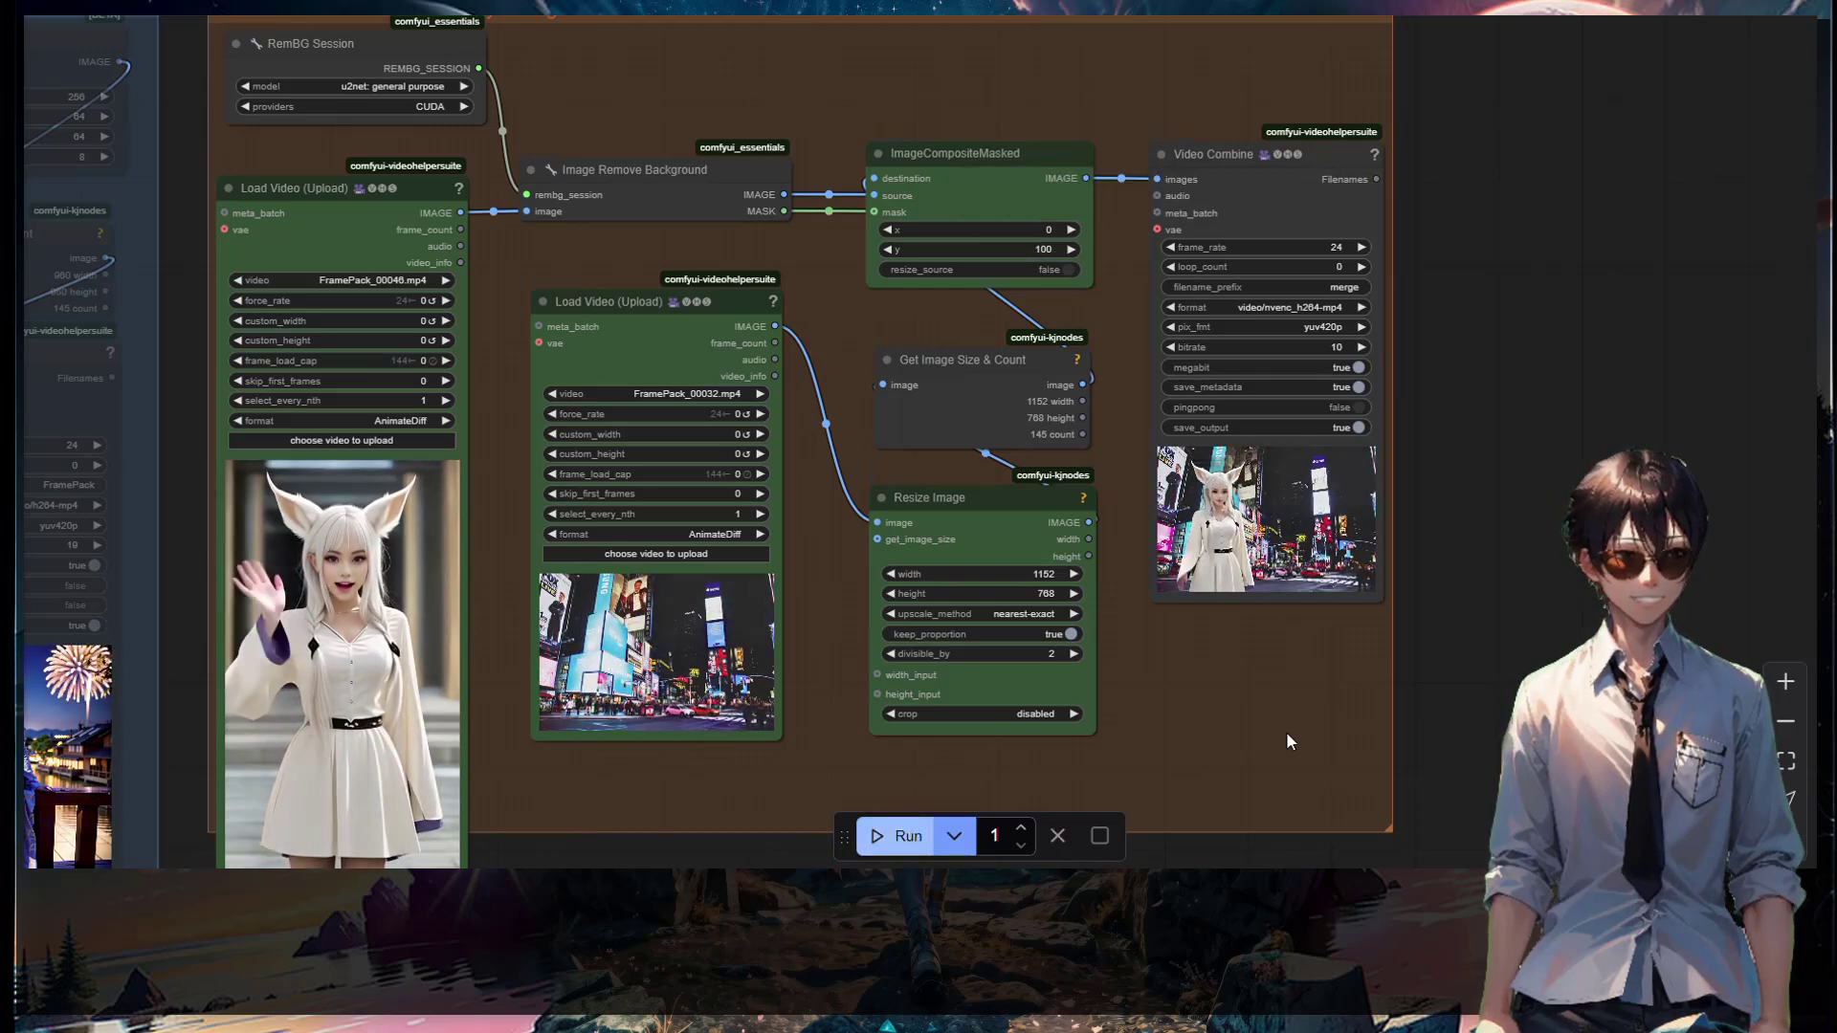
Inspect the repositioned character in the new Video Combine overlay result.
left_click_drag(1551, 628, 1468, 618)
scroll(1379, 658, "up", 6)
left_click_drag(1360, 549, 1439, 758)
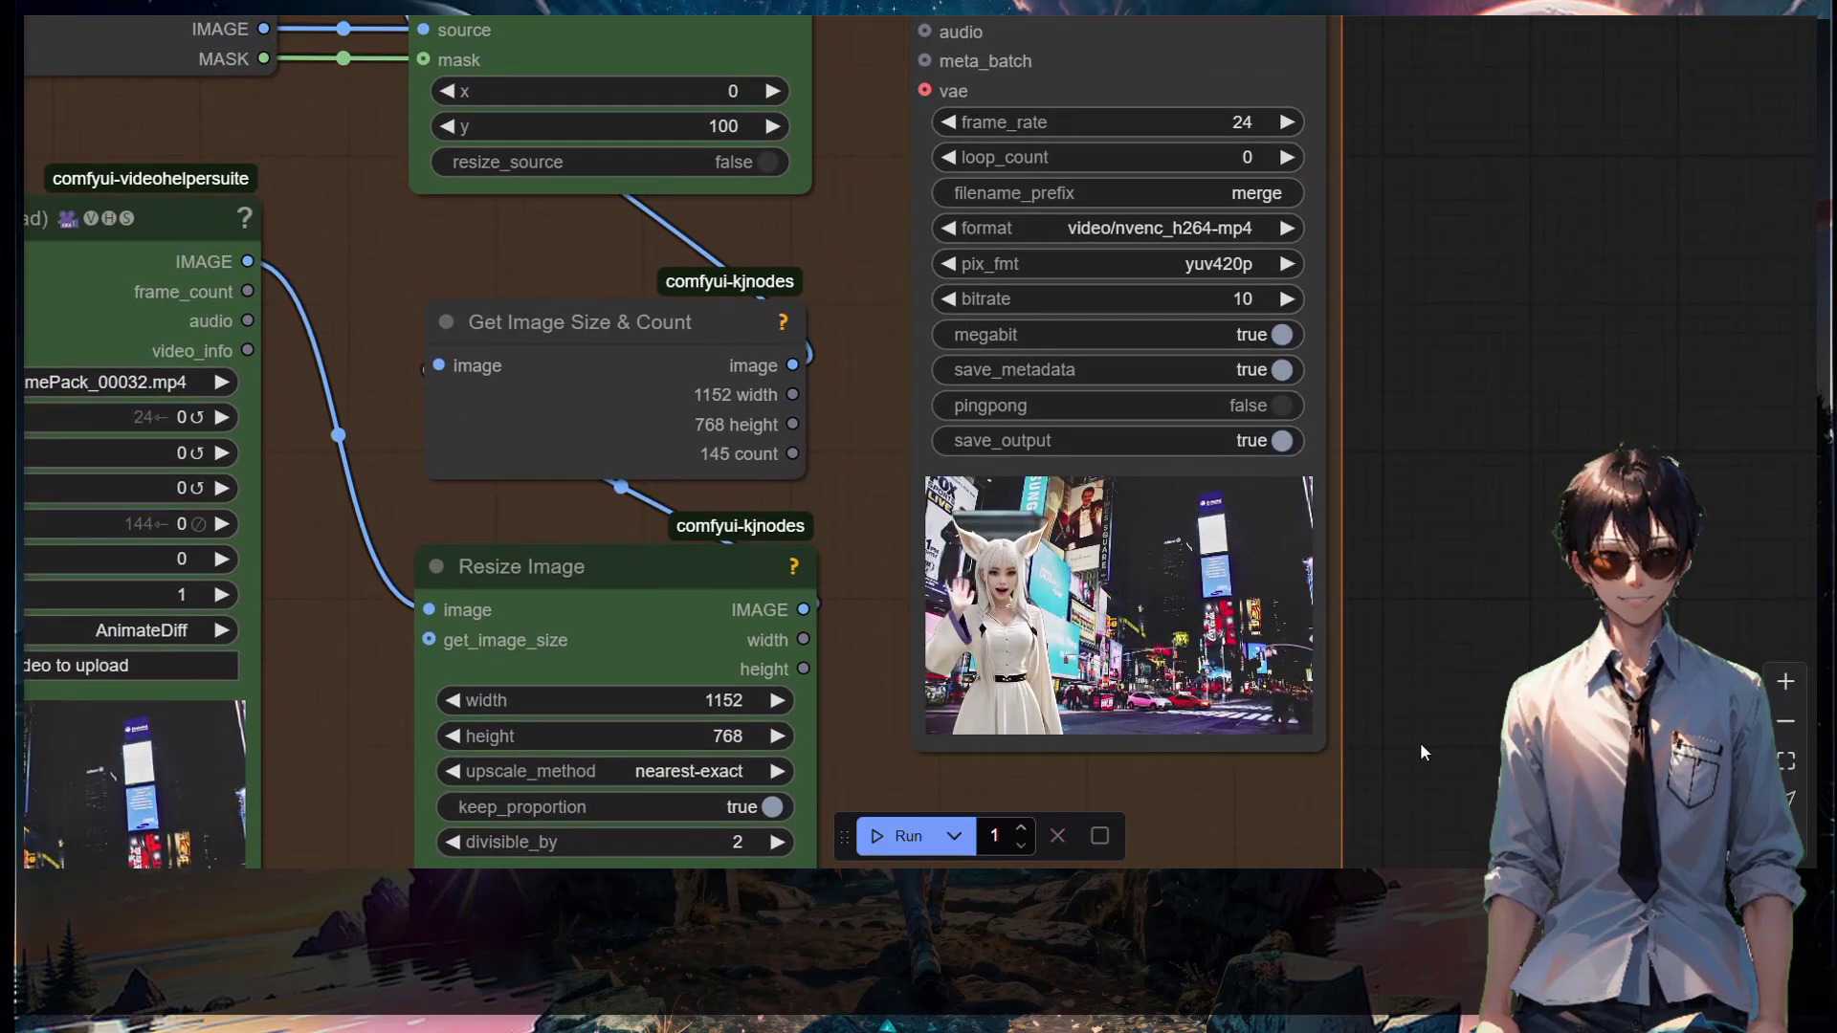
scroll(1420, 743, "down", 4)
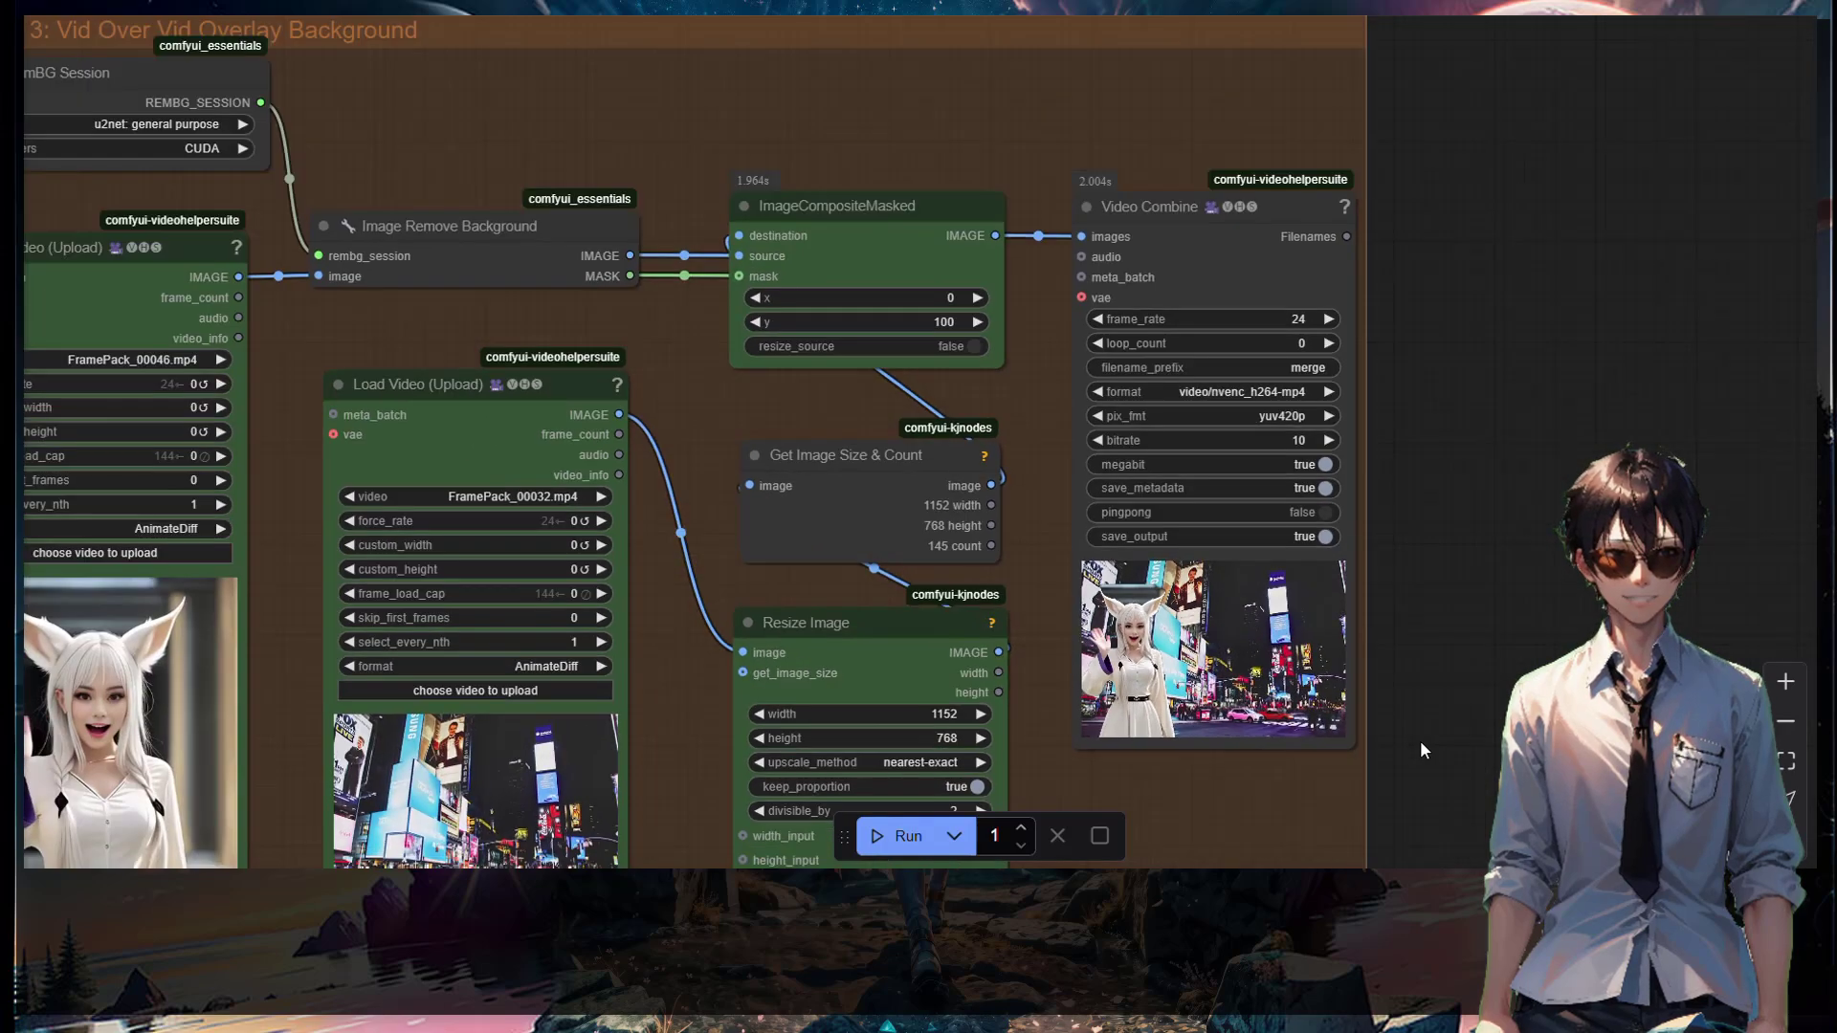
scroll(1420, 741, "down", 5)
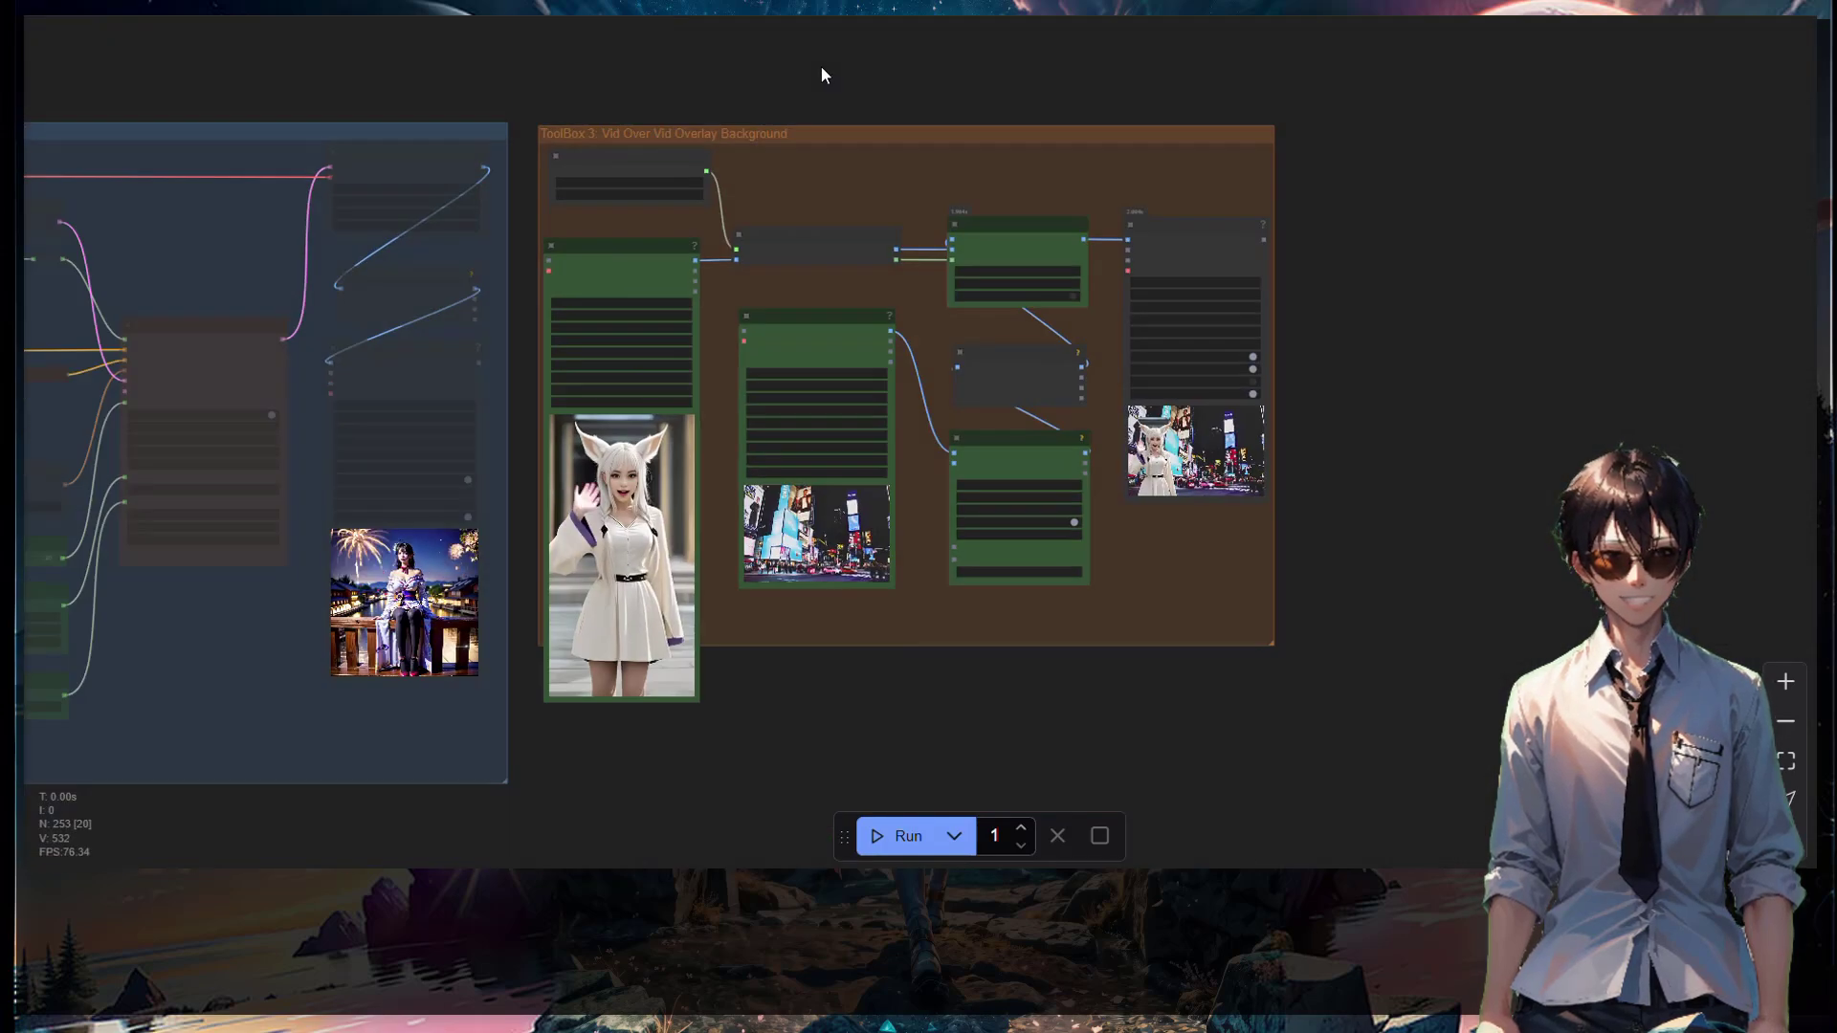
Look over the complete workflow canvas with all generation and toolbox groups in view.
left_click_drag(821, 66, 1276, 209)
mouse_move(1008, 221)
left_mouse_down()
mouse_move(1180, 262)
mouse_move(1484, 232)
left_mouse_up()
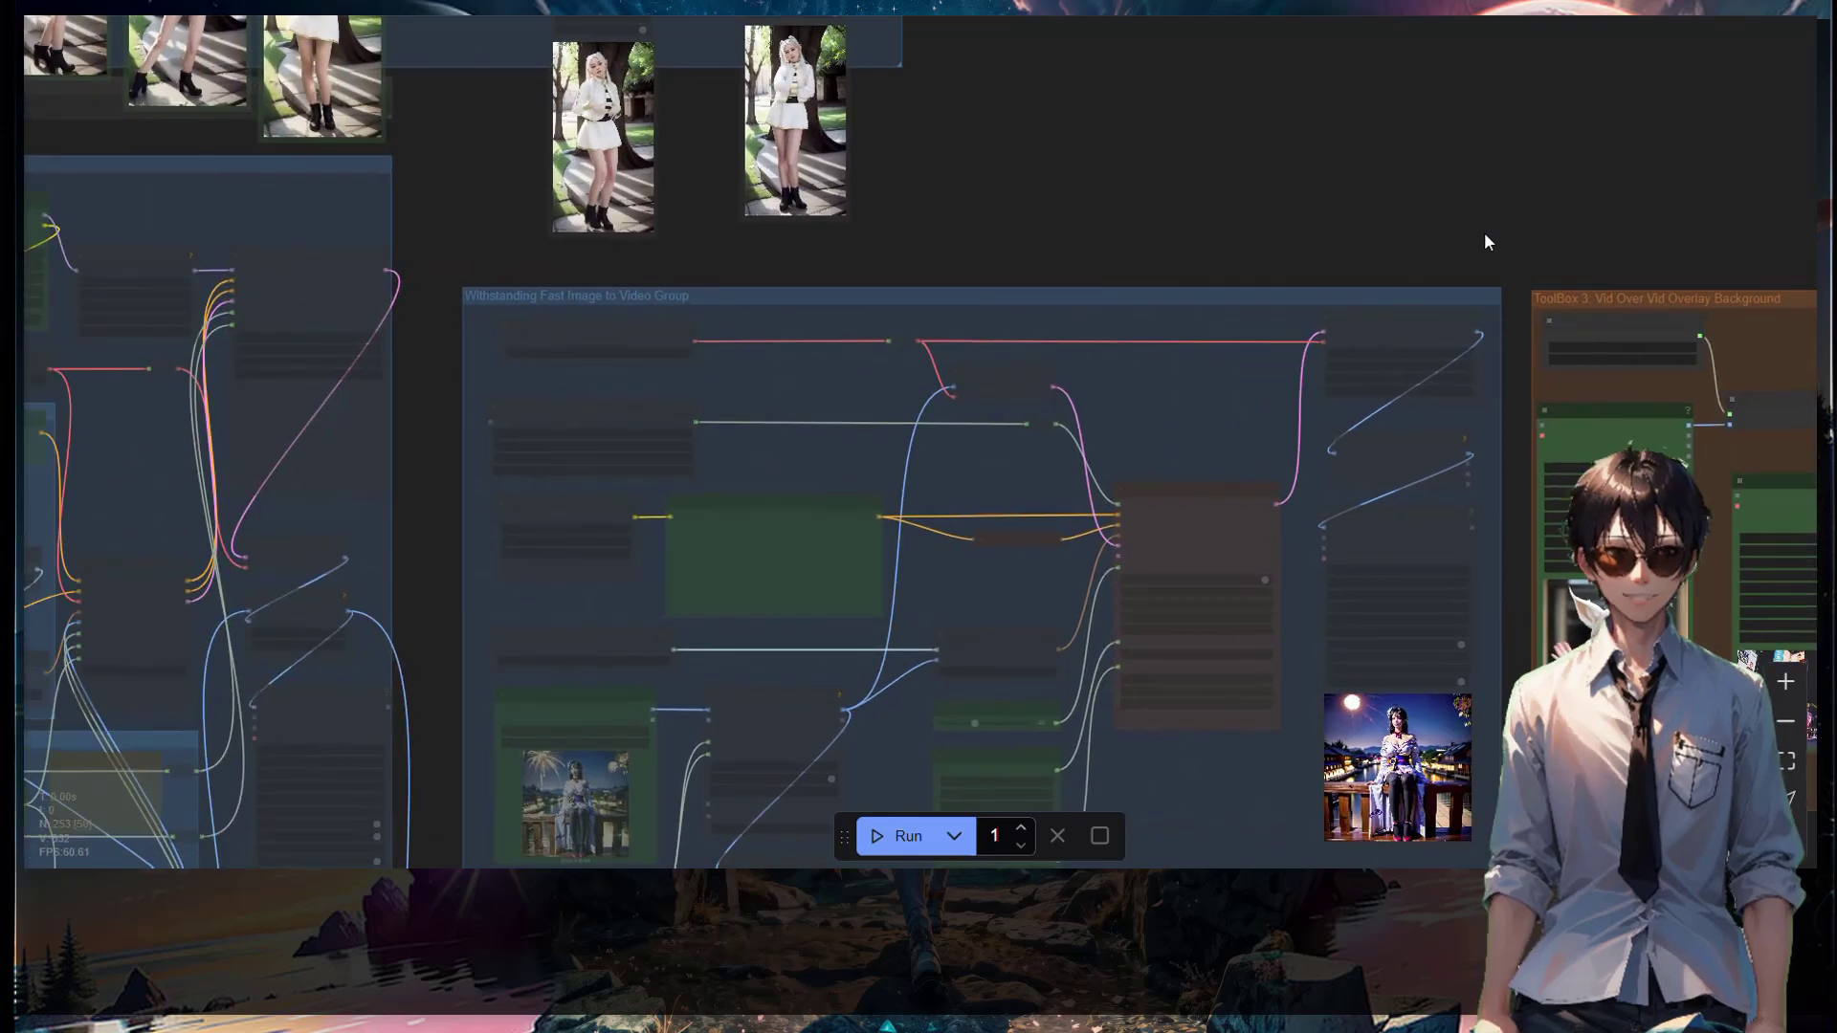
scroll(1230, 213, "down", 1)
scroll(1228, 213, "down", 1)
left_click_drag(1226, 204, 1471, 609)
scroll(1454, 650, "down", 8)
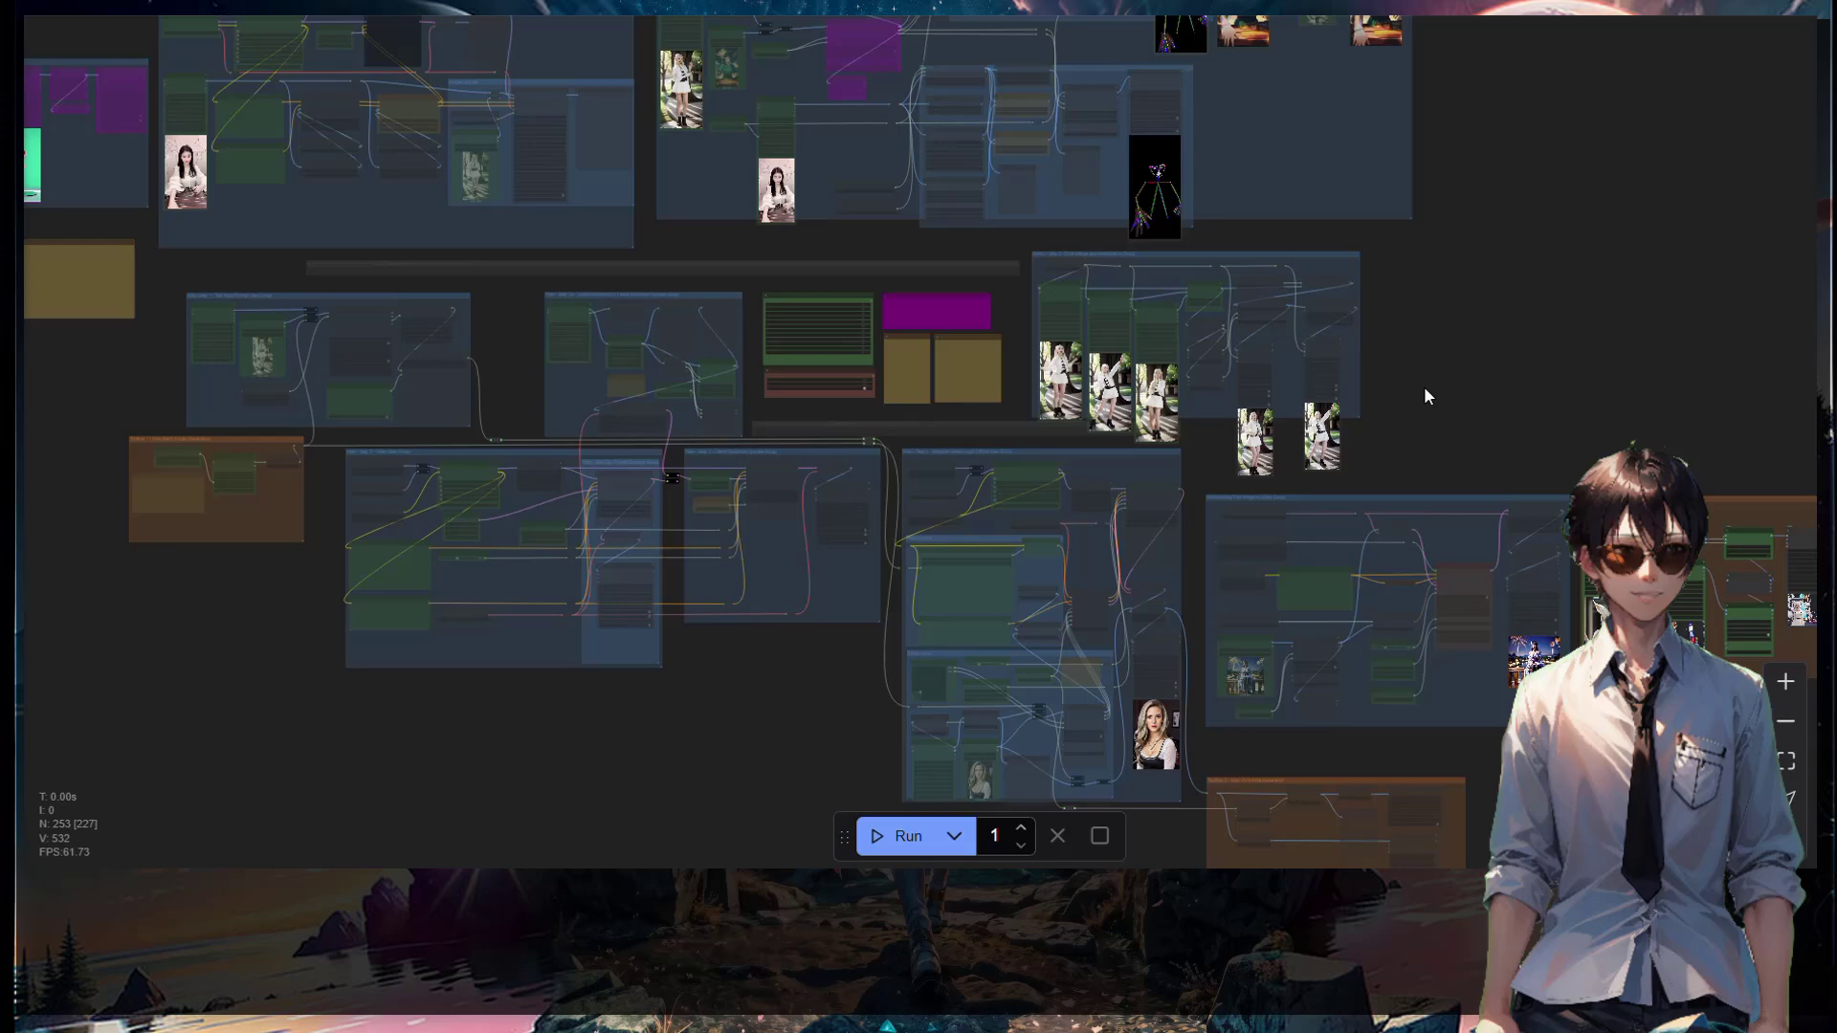
scroll(1424, 392, "down", 4)
left_click_drag(1423, 398, 1228, 437)
scroll(1062, 456, "up", 2)
scroll(1322, 478, "down", 1)
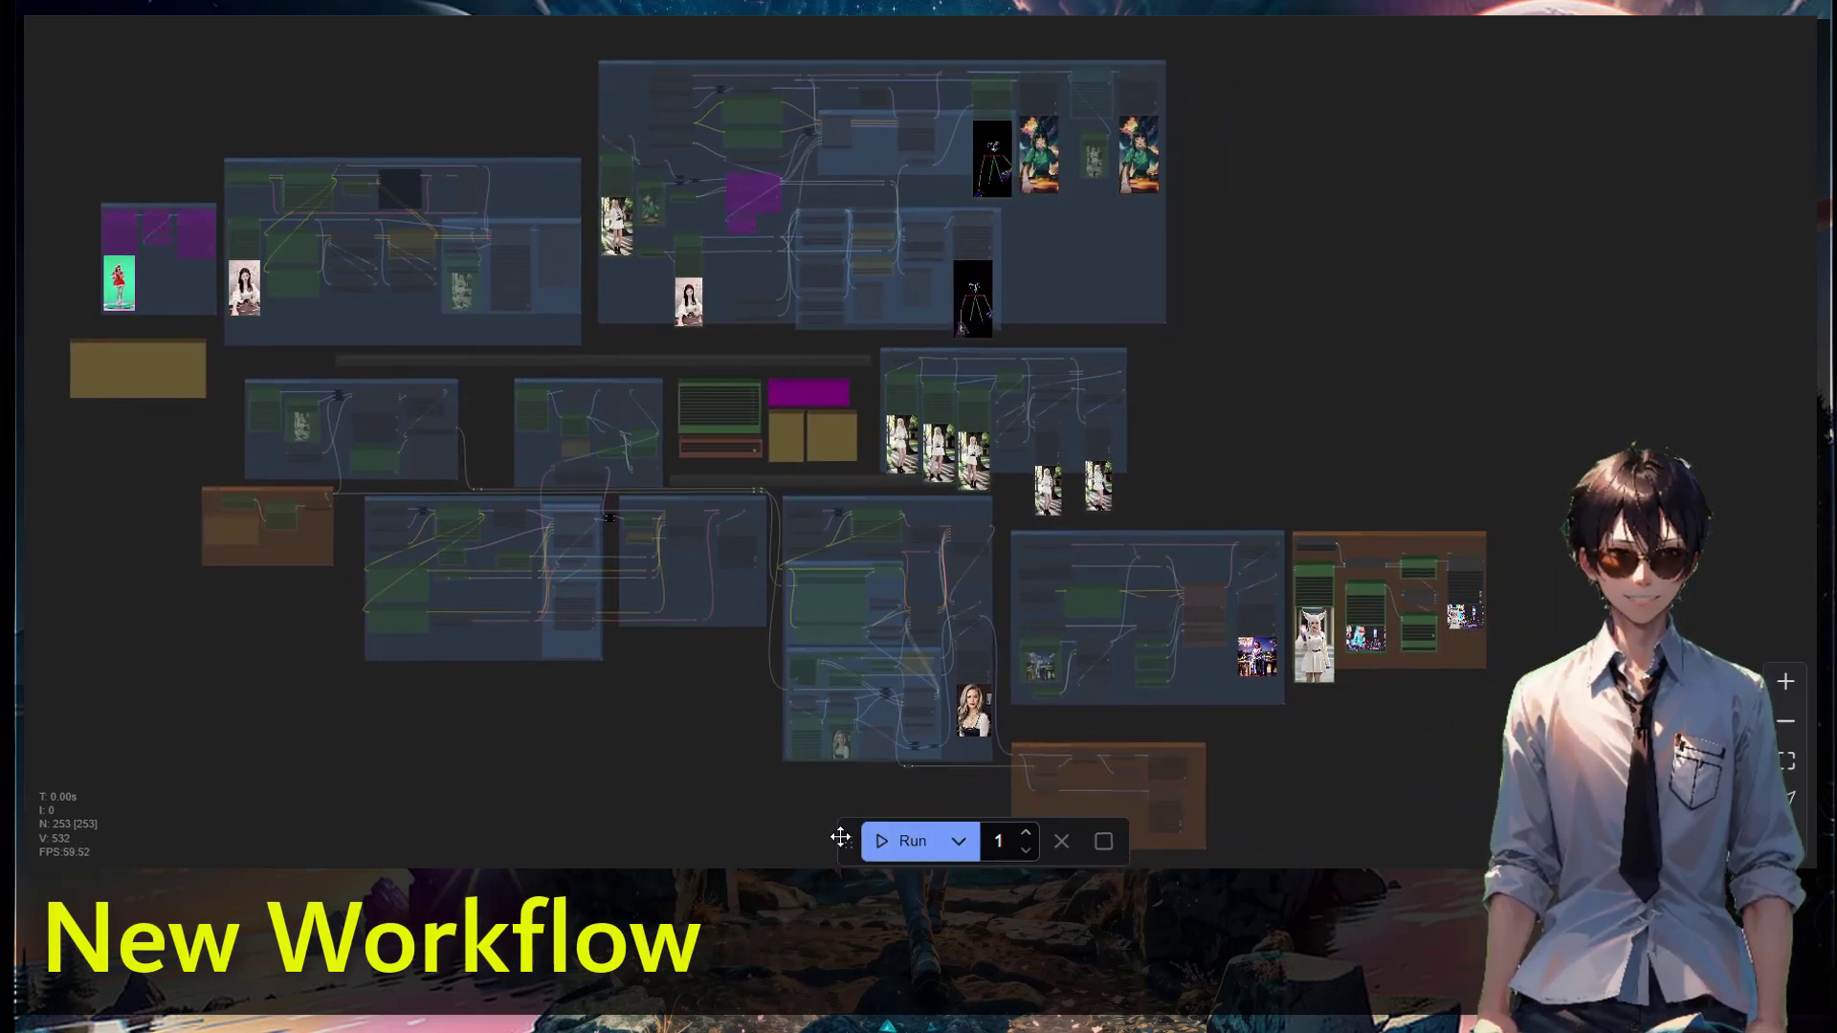
left_click_drag(840, 838, 687, 828)
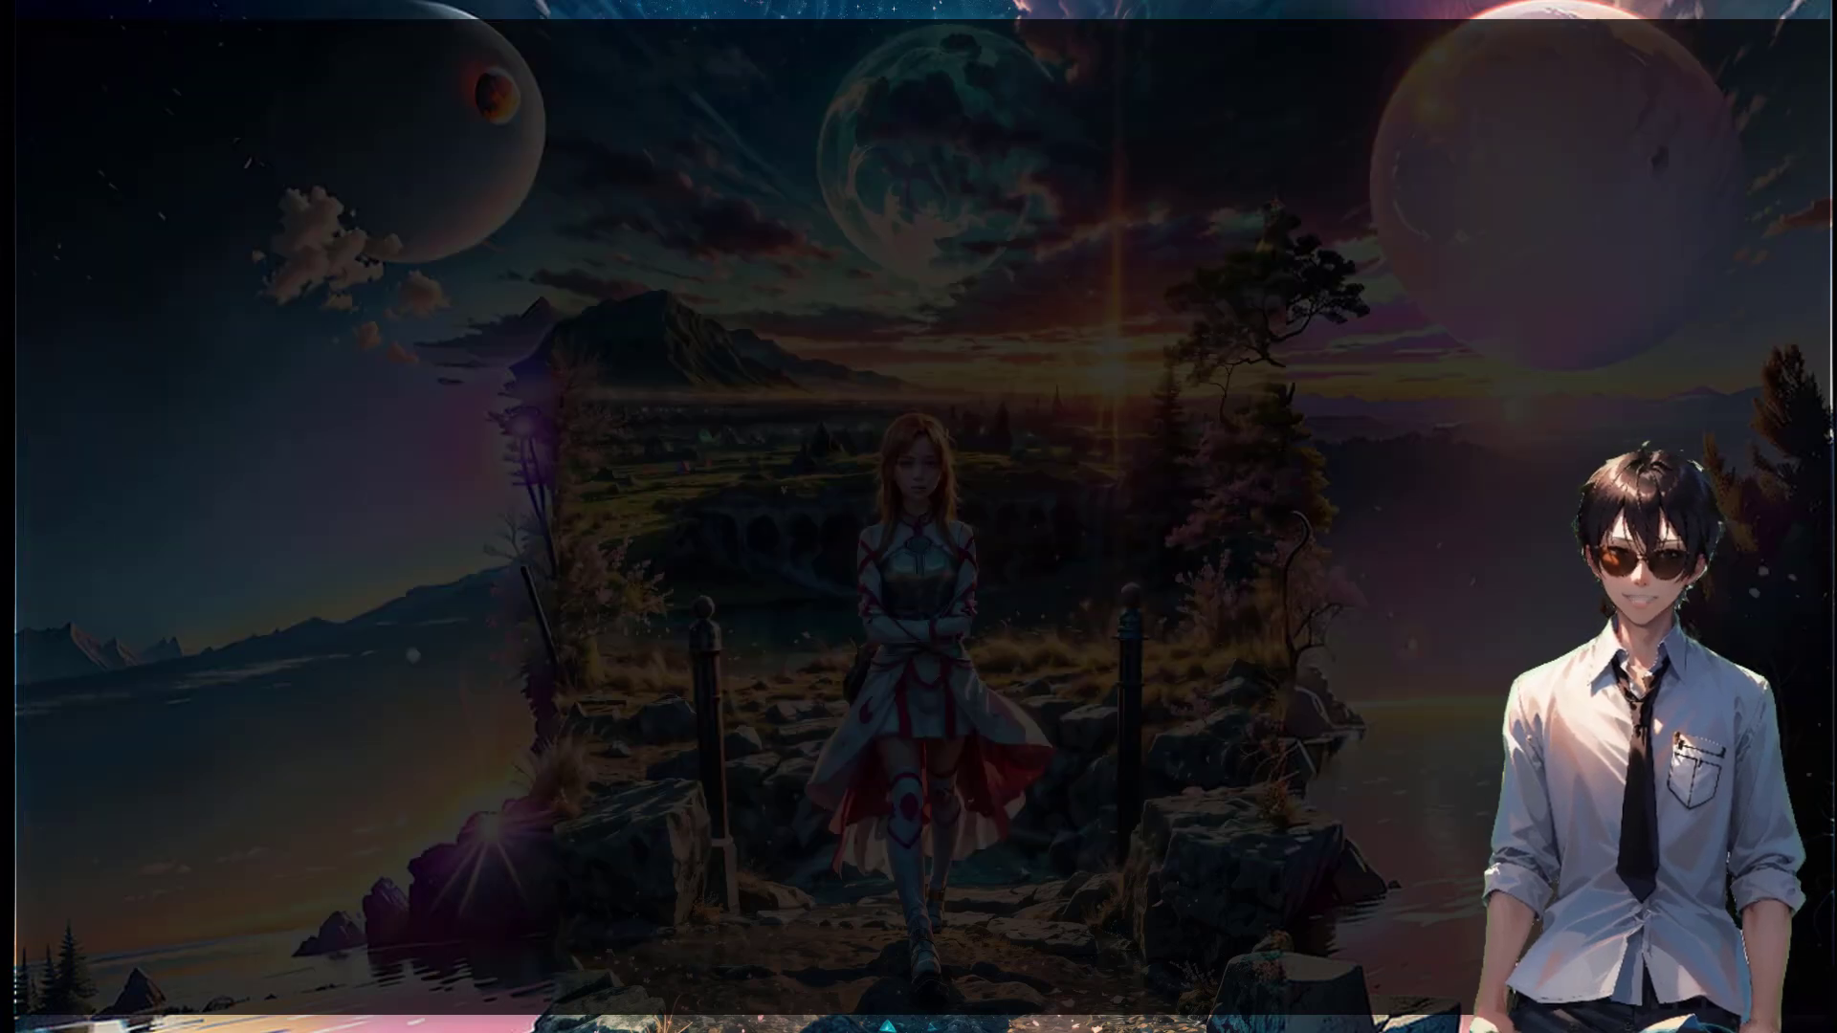